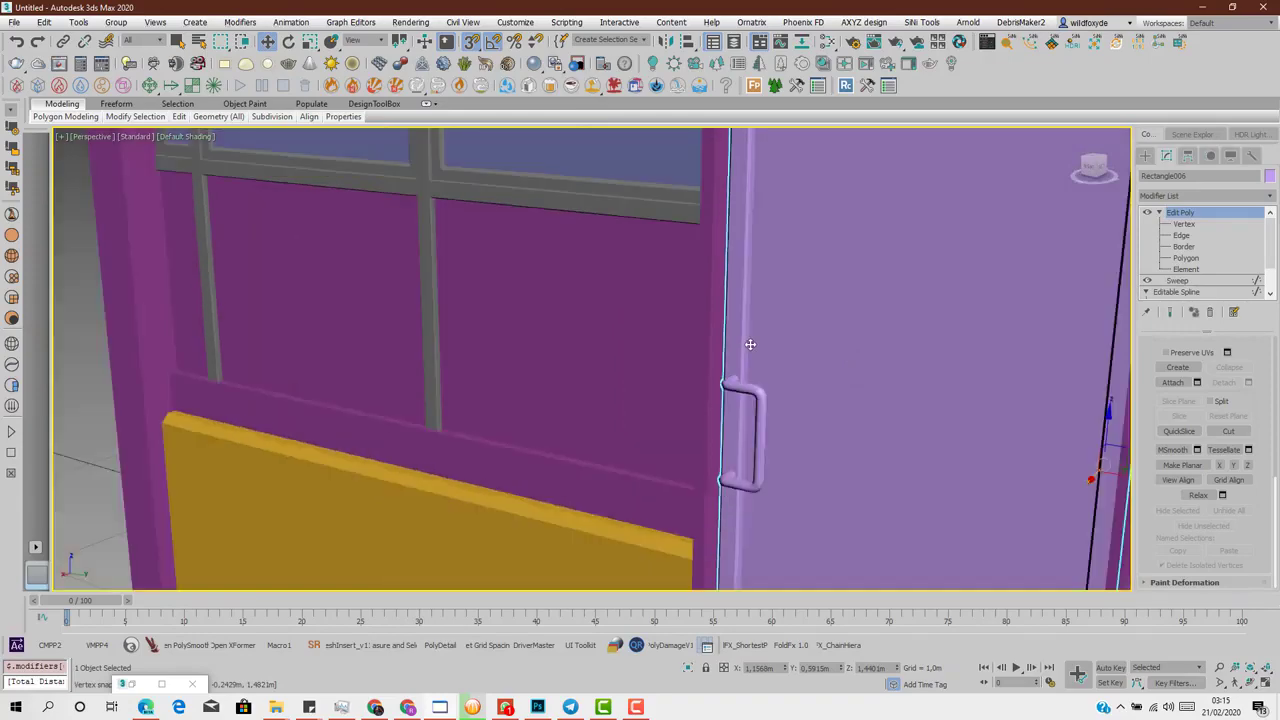
- Attach the door with its handle to the purple storefront frame object using Attach
middle_click_drag(786, 388, 740, 420, "alt")
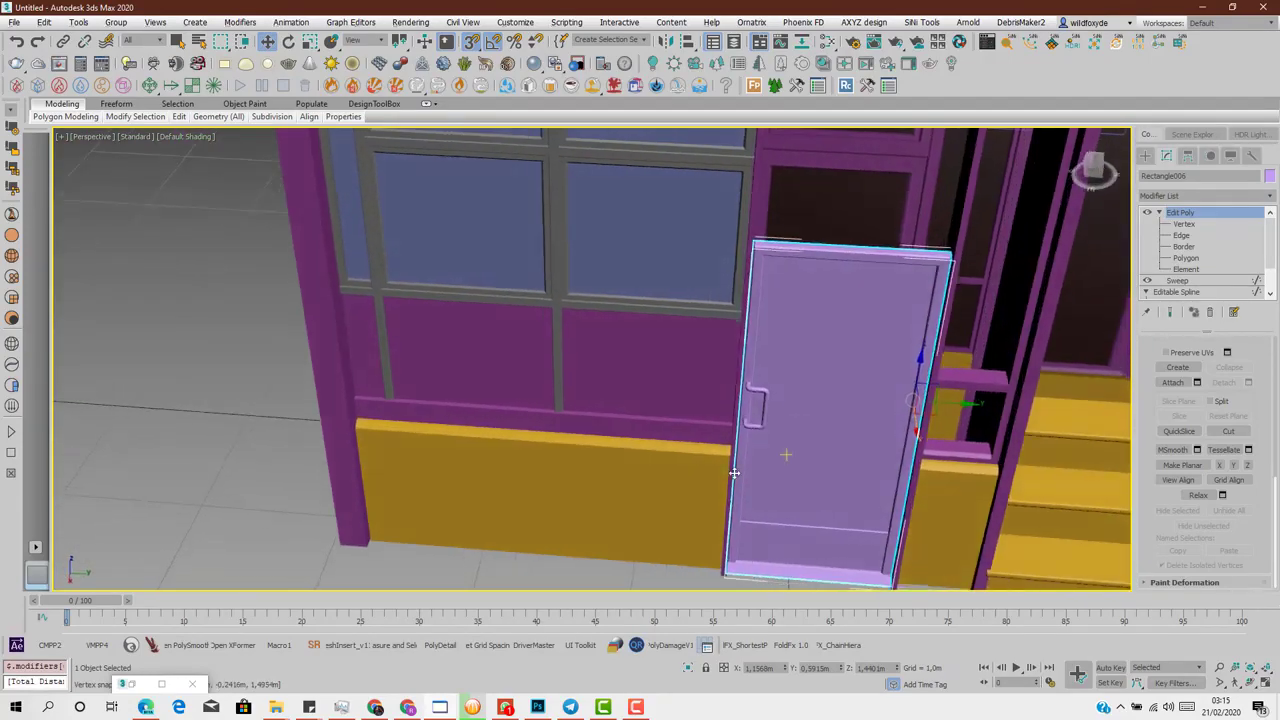
left_click(690, 465)
scroll(1235, 530, "down", 2)
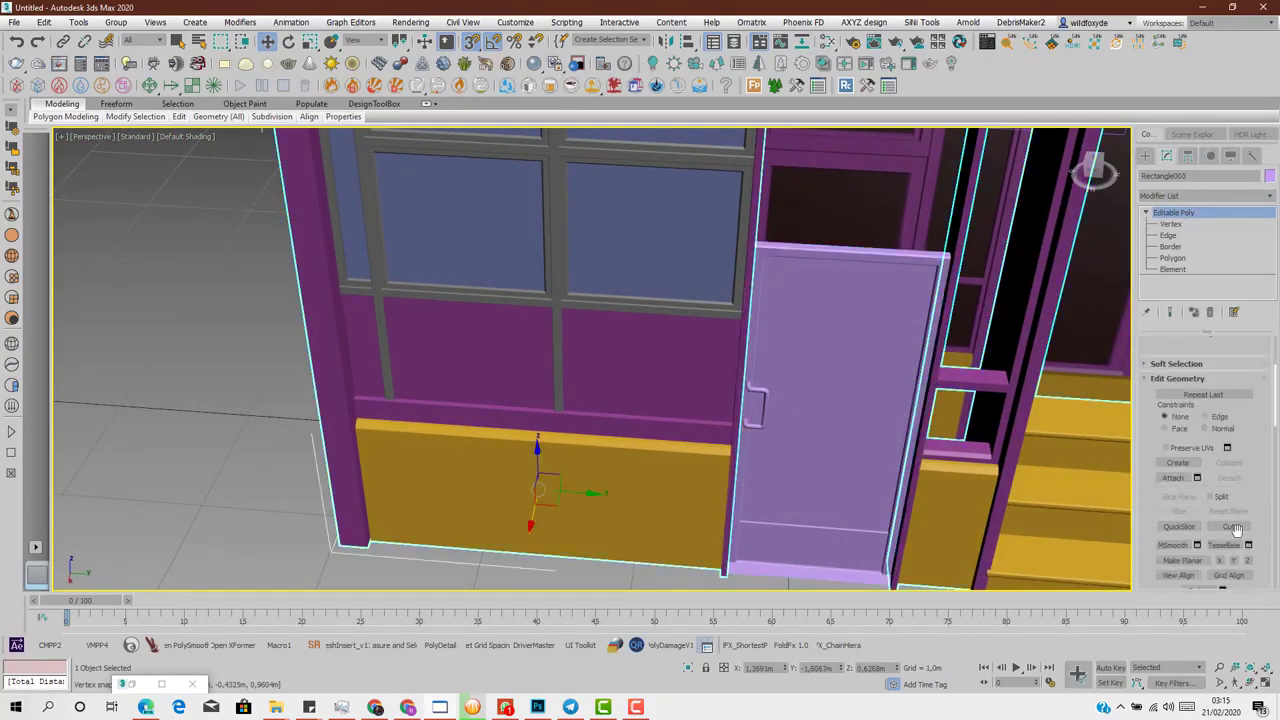
left_click(1171, 478)
left_click(838, 451)
middle_click_drag(840, 454, 831, 457, "alt")
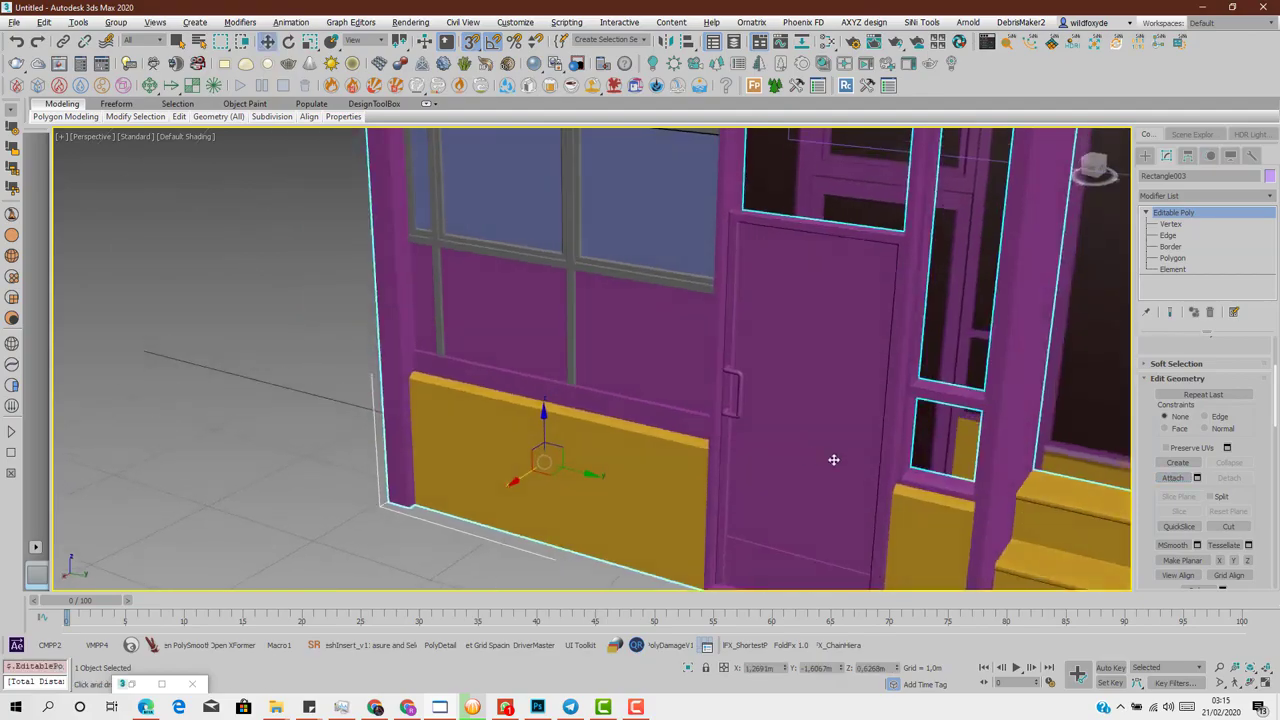
scroll(1212, 388, "up", 3)
- Check the window glass's material ID and assign the same ID 2 to the door's large glass panel element
left_click(1237, 360)
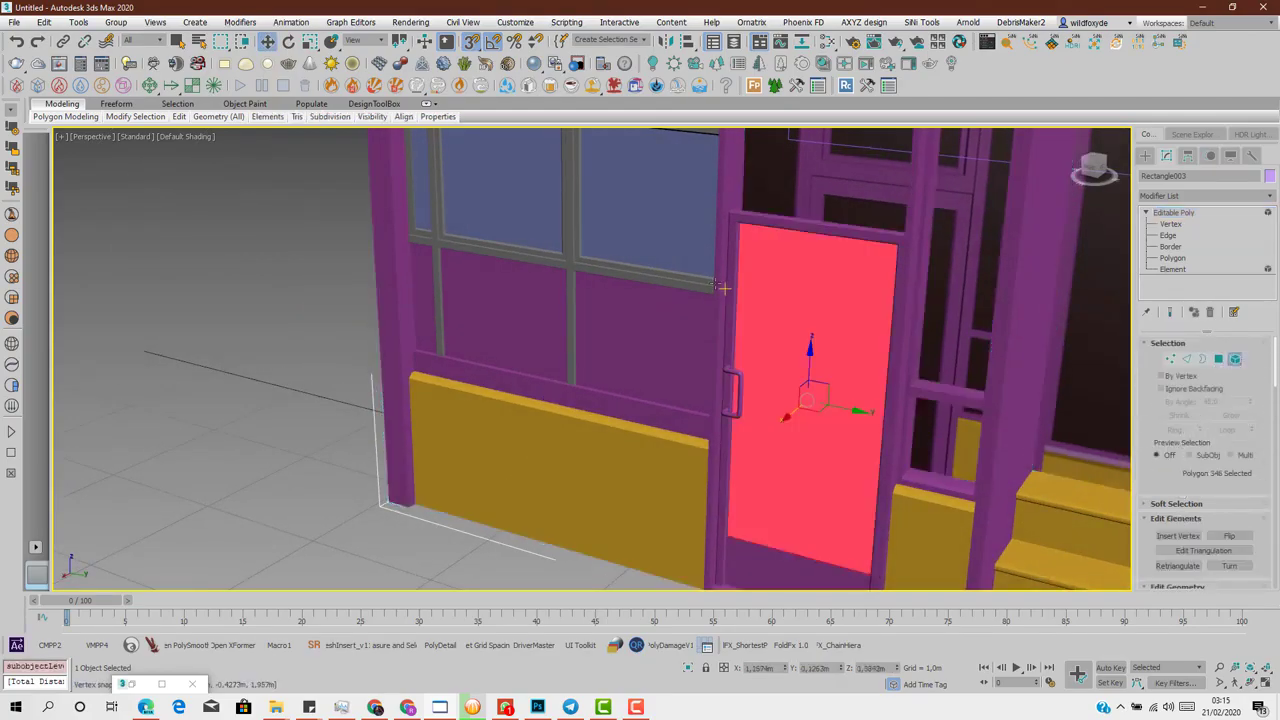
mouse_move(656, 298)
middle_mouse_down("alt")
mouse_move(702, 312)
mouse_move(738, 291)
mouse_move(663, 277)
middle_mouse_up("alt")
left_click(646, 265)
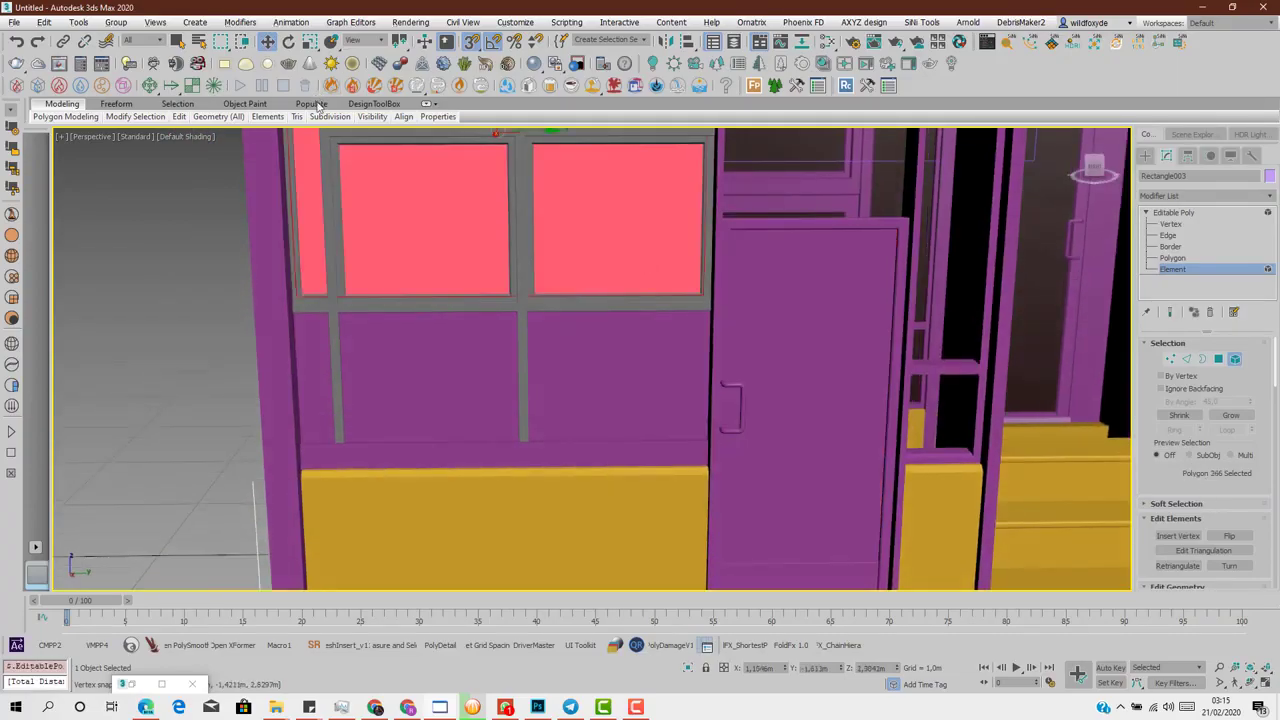
mouse_move(432, 118)
left_click(474, 192)
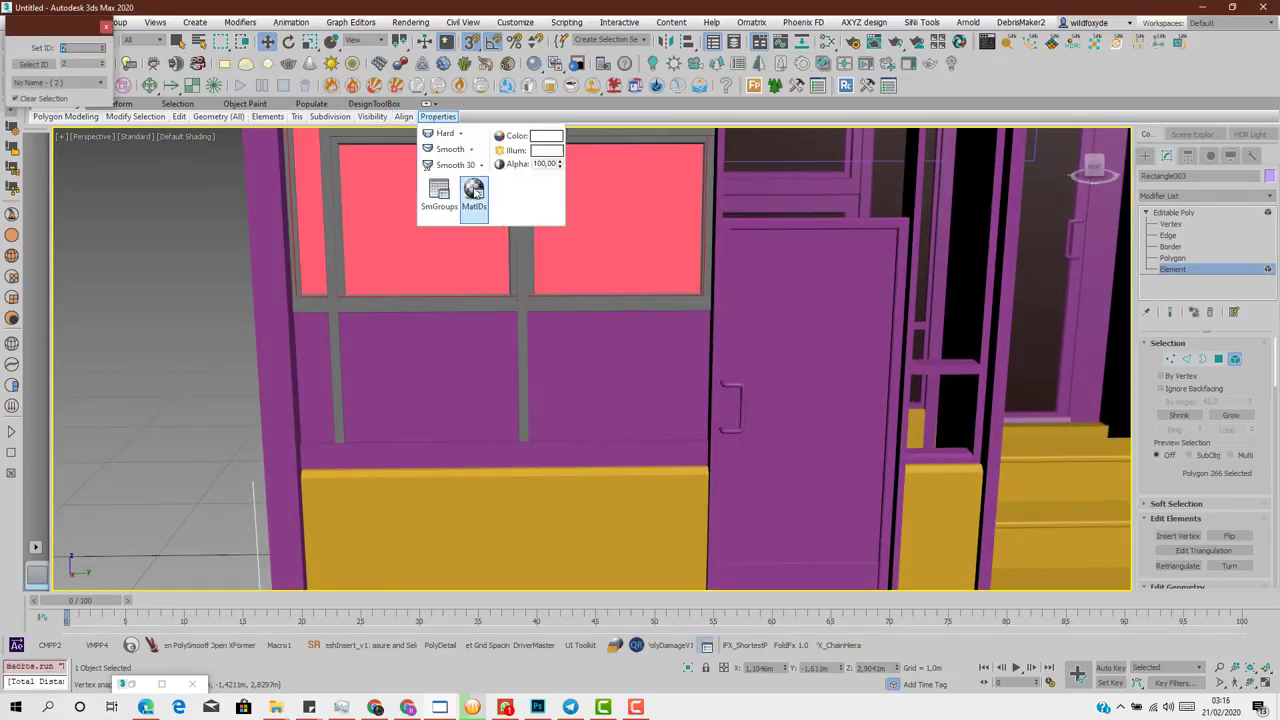
left_click(790, 390)
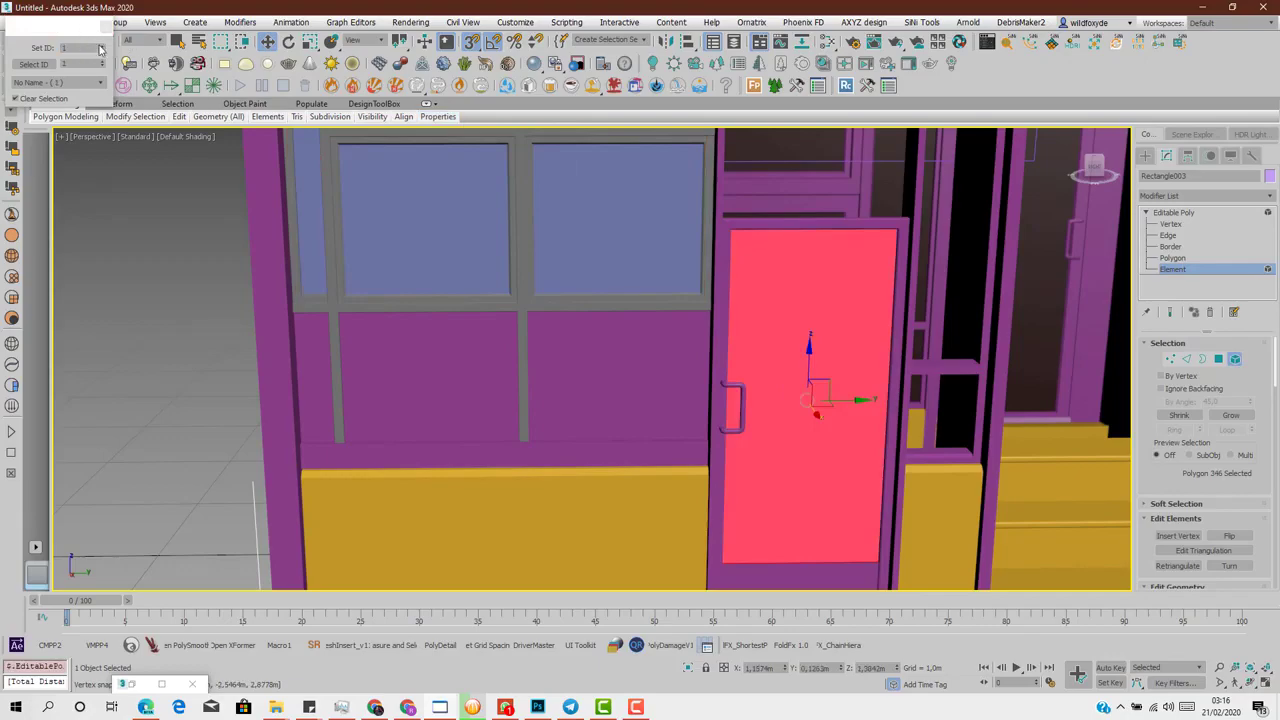
left_click(160, 342)
middle_click_drag(160, 342, 240, 338, "alt")
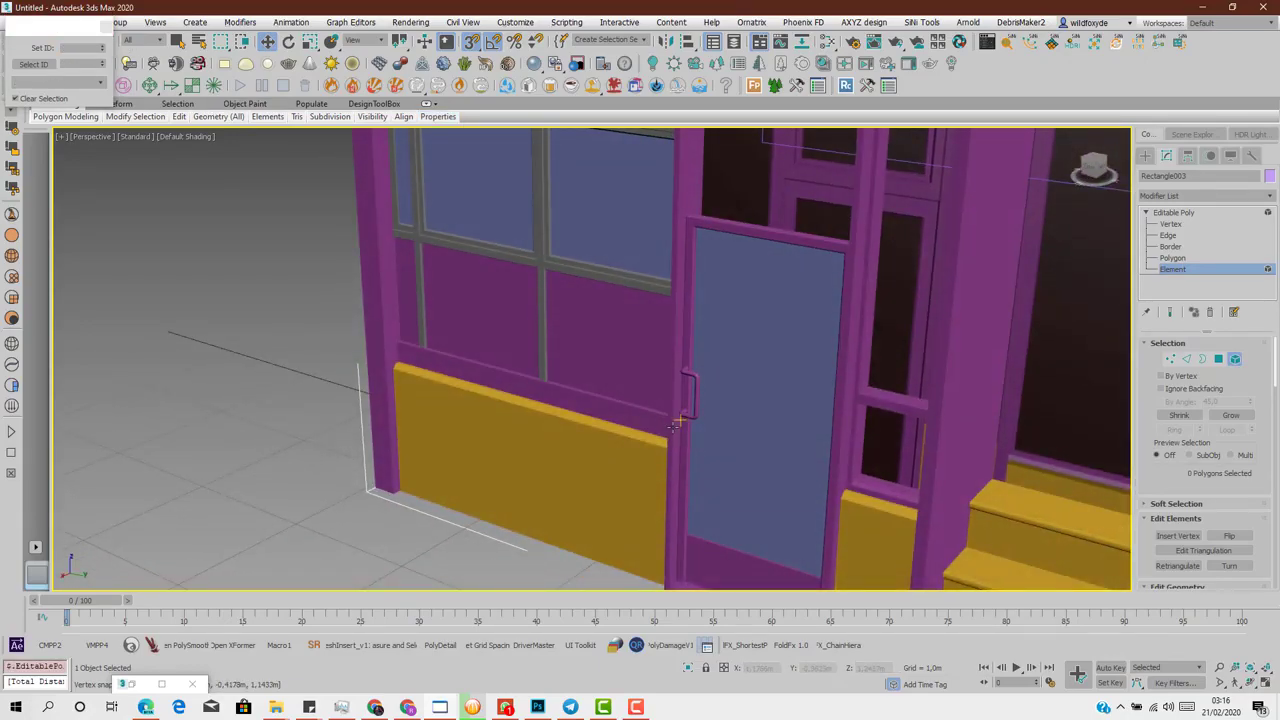
- Assign the grey window frame's material ID 3 to the door's outer frame element
scroll(665, 300, "up", 3)
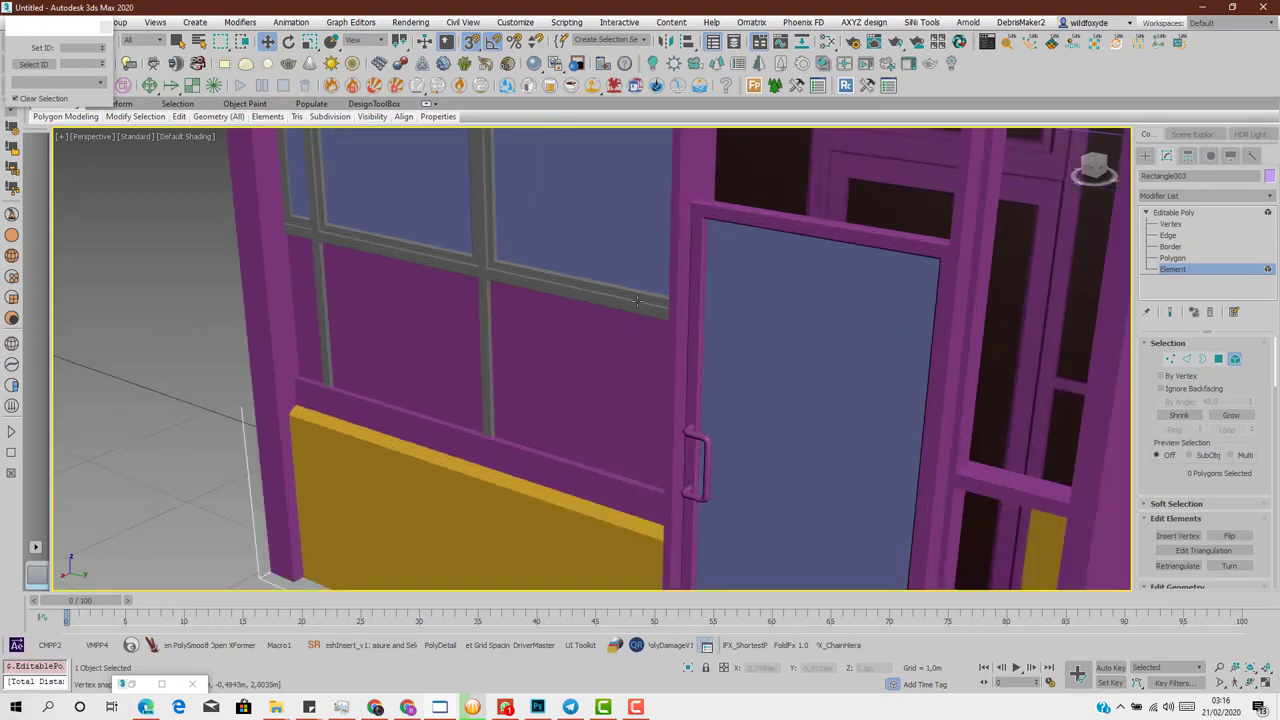
left_click(637, 301)
left_click(690, 313)
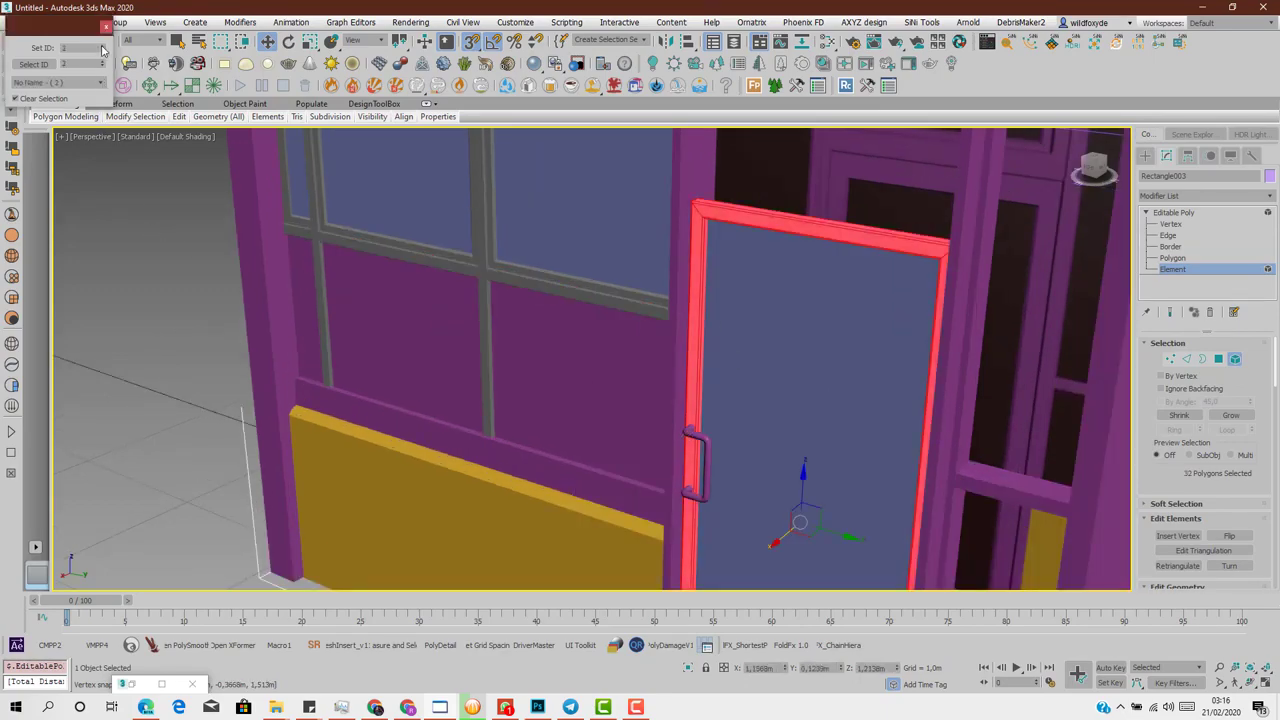
left_click(203, 398)
- Set the material ID of the door's bottom kick panel element to 3
scroll(200, 395, "down", 3)
middle_click_drag(200, 395, 730, 322)
left_click(750, 470)
scroll(750, 470, "up", 8)
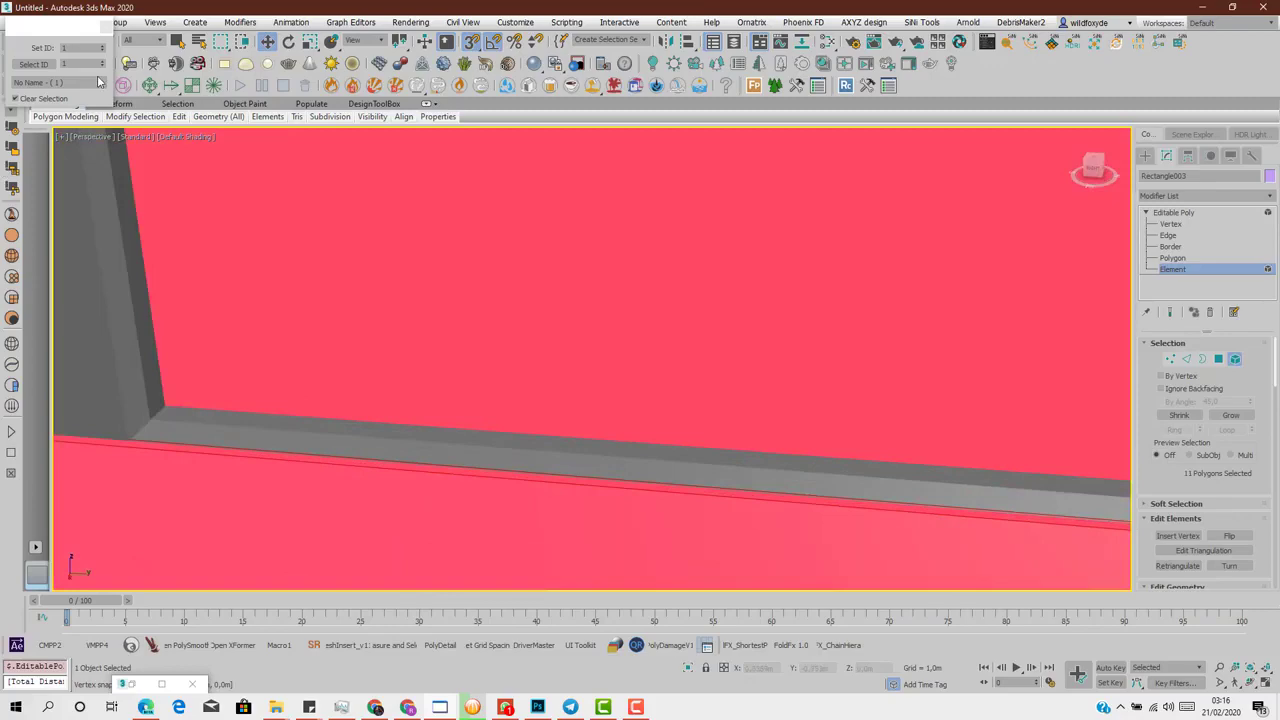
left_click(101, 45)
left_click(101, 45)
scroll(320, 348, "down", 6)
left_click(320, 348)
scroll(463, 463, "up", 5)
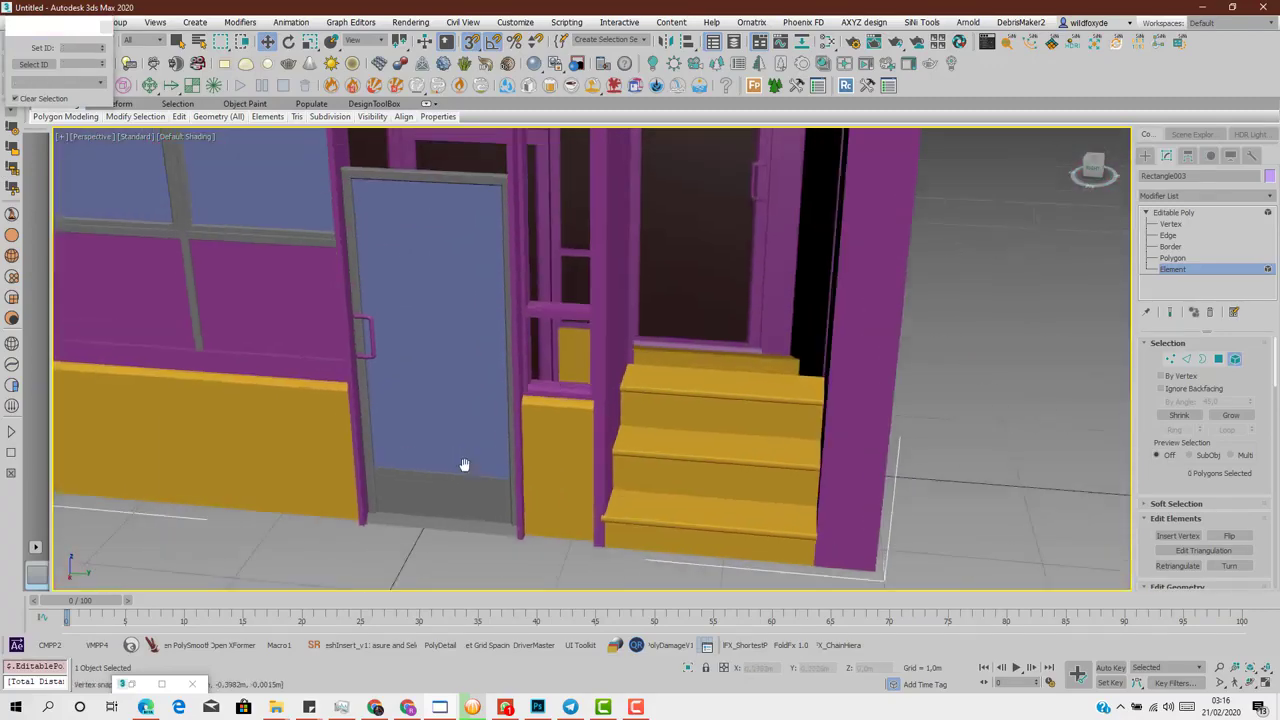
- Clone the large window's glass element sideways over the openings above and beside the door, using Clone To Element
middle_click_drag(618, 443, 932, 478, "alt")
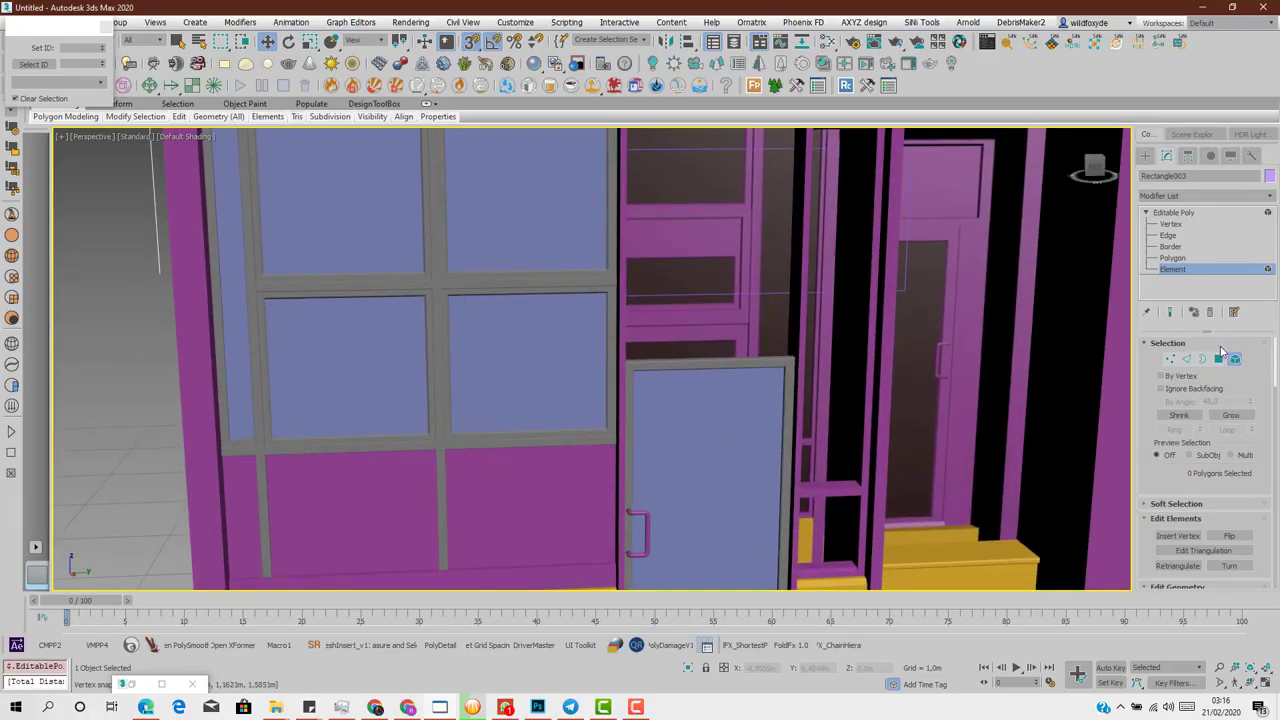
left_click(1219, 357)
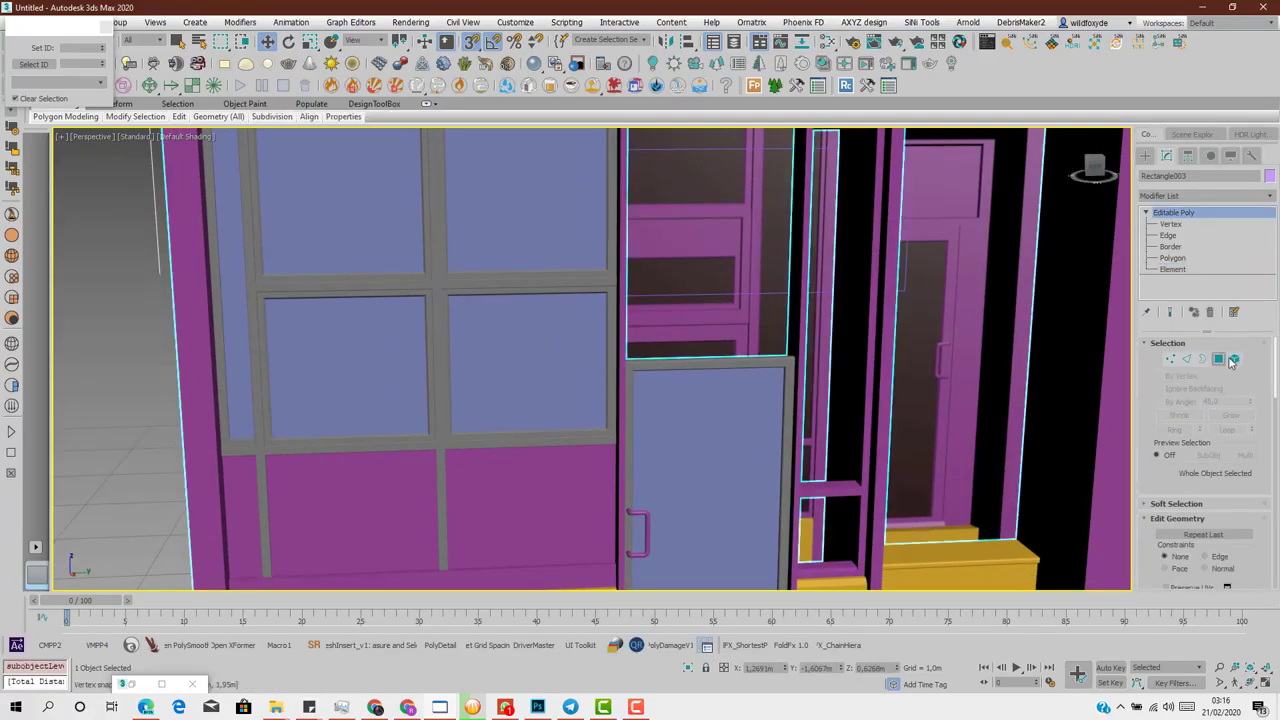
key("5")
left_click(240, 345)
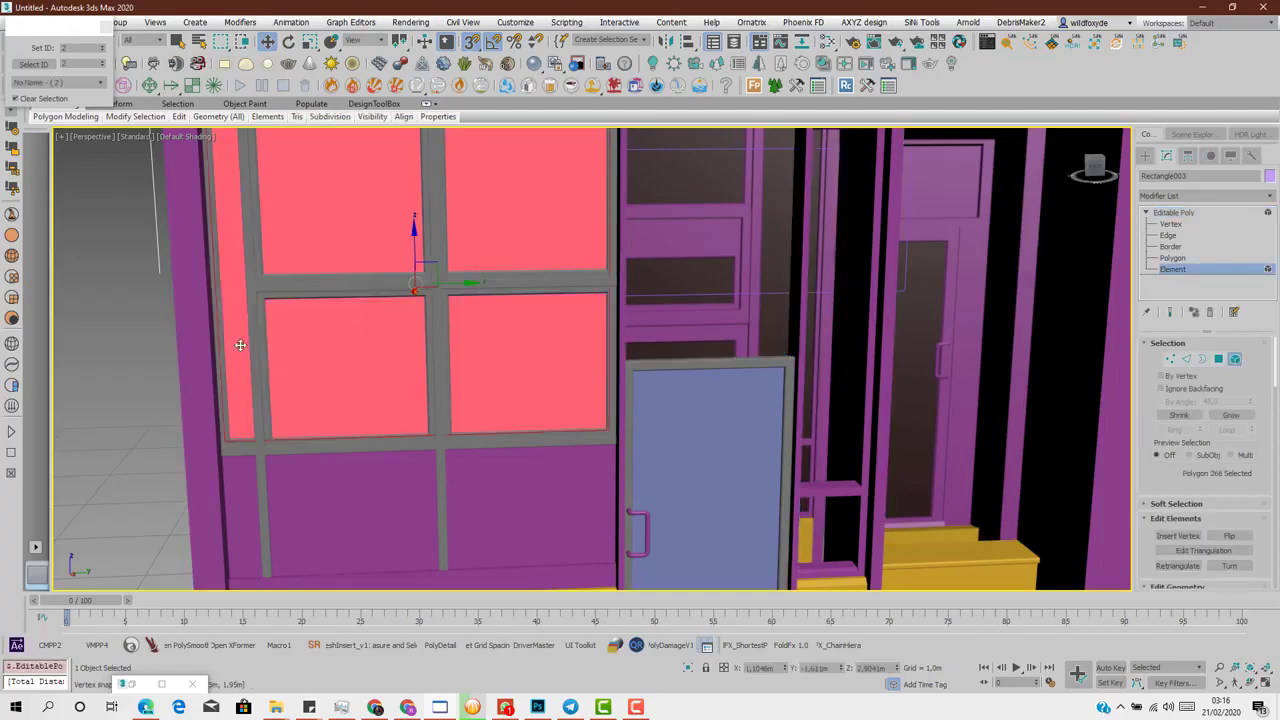
middle_click_drag(448, 290, 297, 336)
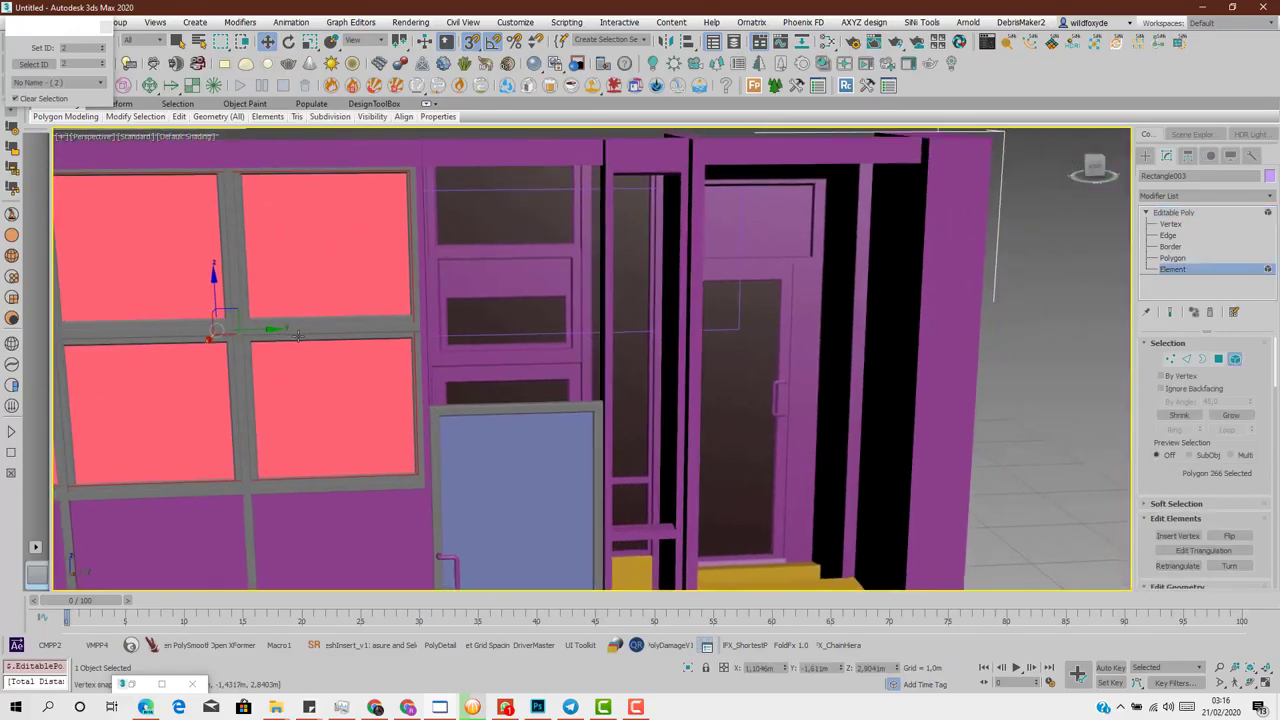
mouse_move(267, 329)
left_mouse_down("shift")
mouse_move(537, 360)
mouse_move(474, 360)
mouse_move(497, 366)
left_mouse_up("shift")
left_click(600, 363)
left_click(693, 364)
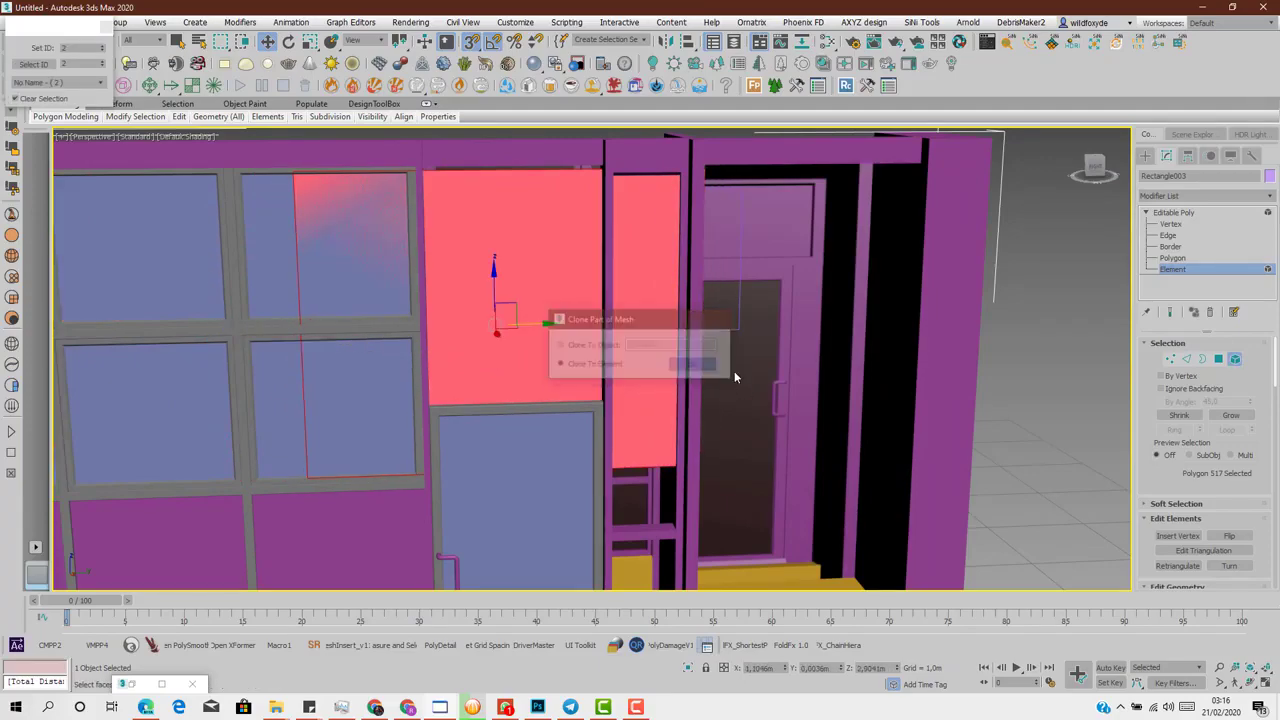
- Move the glass copy's door-side vertical edge across to fit the narrow window beside the door, refining its position in the Right view
key("2")
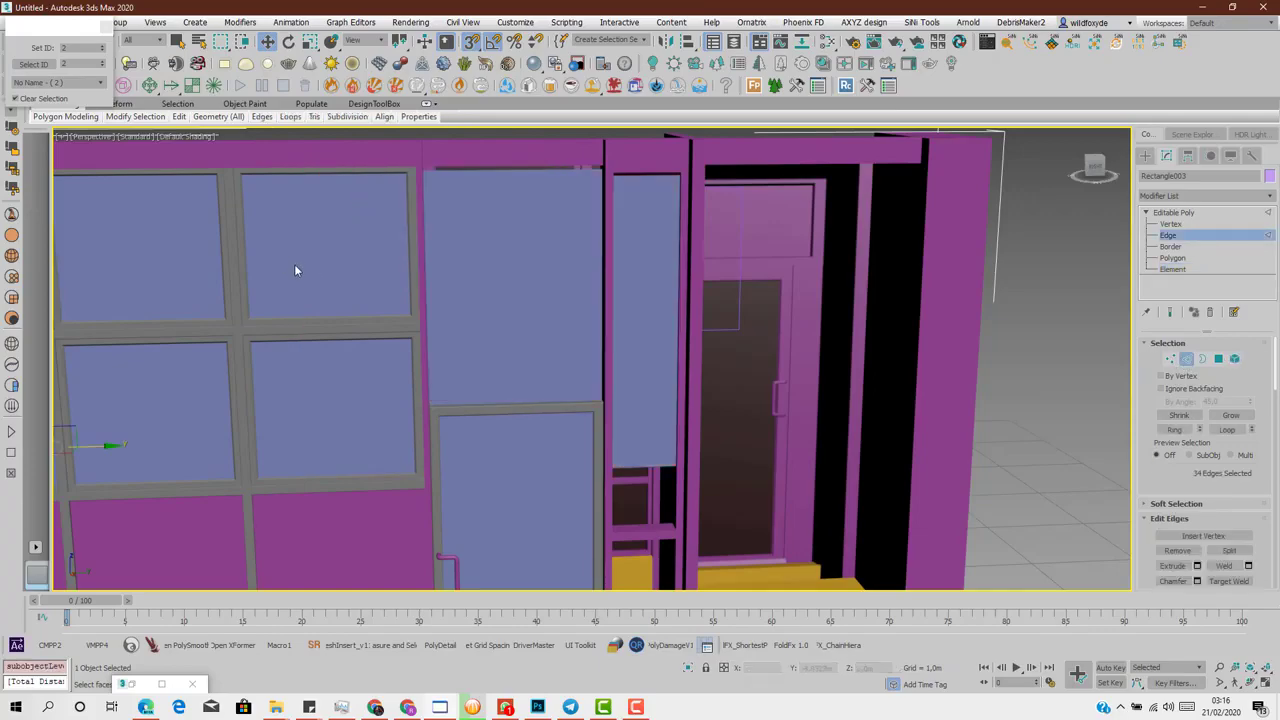
left_click(295, 270)
left_click_drag(329, 330, 611, 463)
scroll(596, 290, "up", 5)
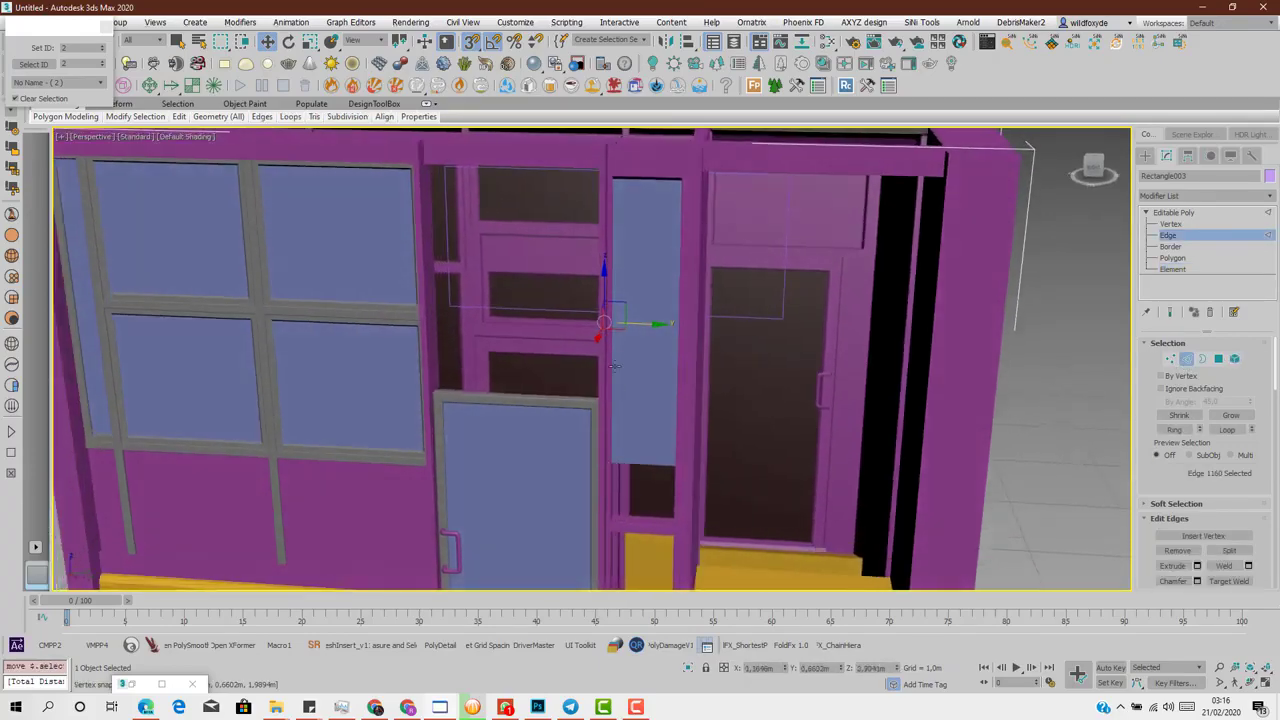
key("alt+w")
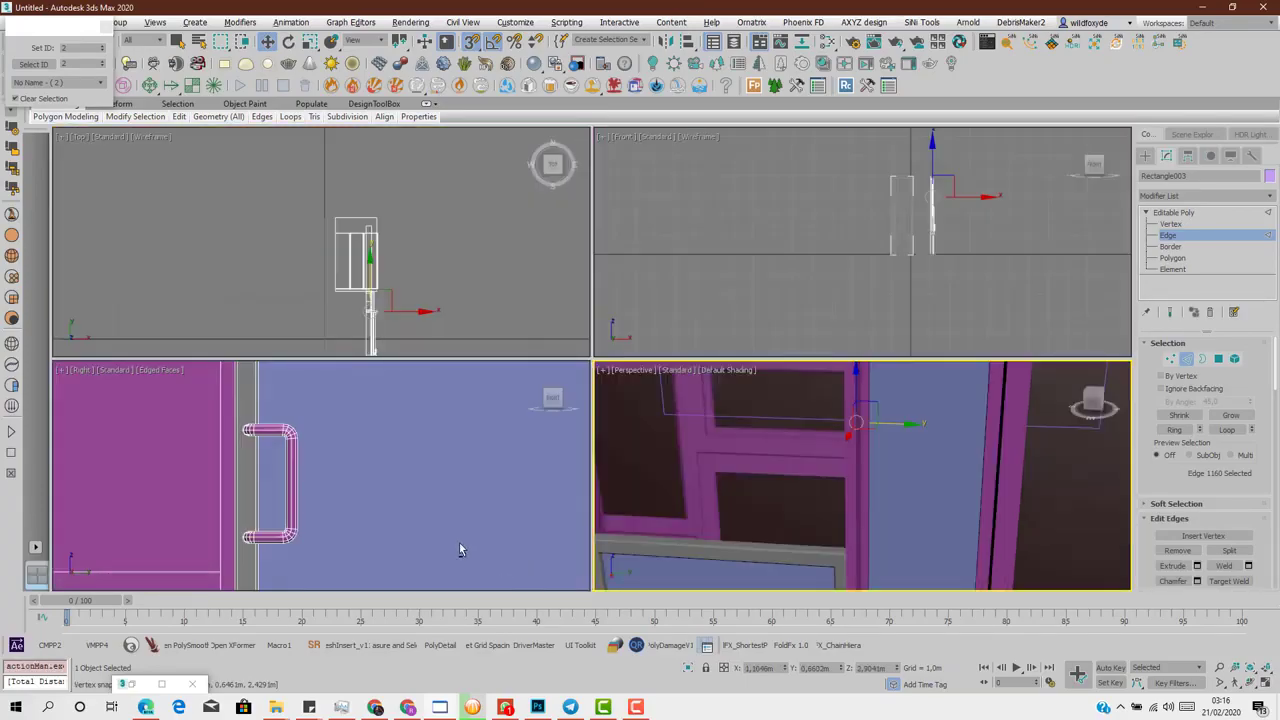
key("alt+w")
scroll(459, 542, "down", 5)
scroll(459, 542, "up", 5)
scroll(440, 425, "up", 8)
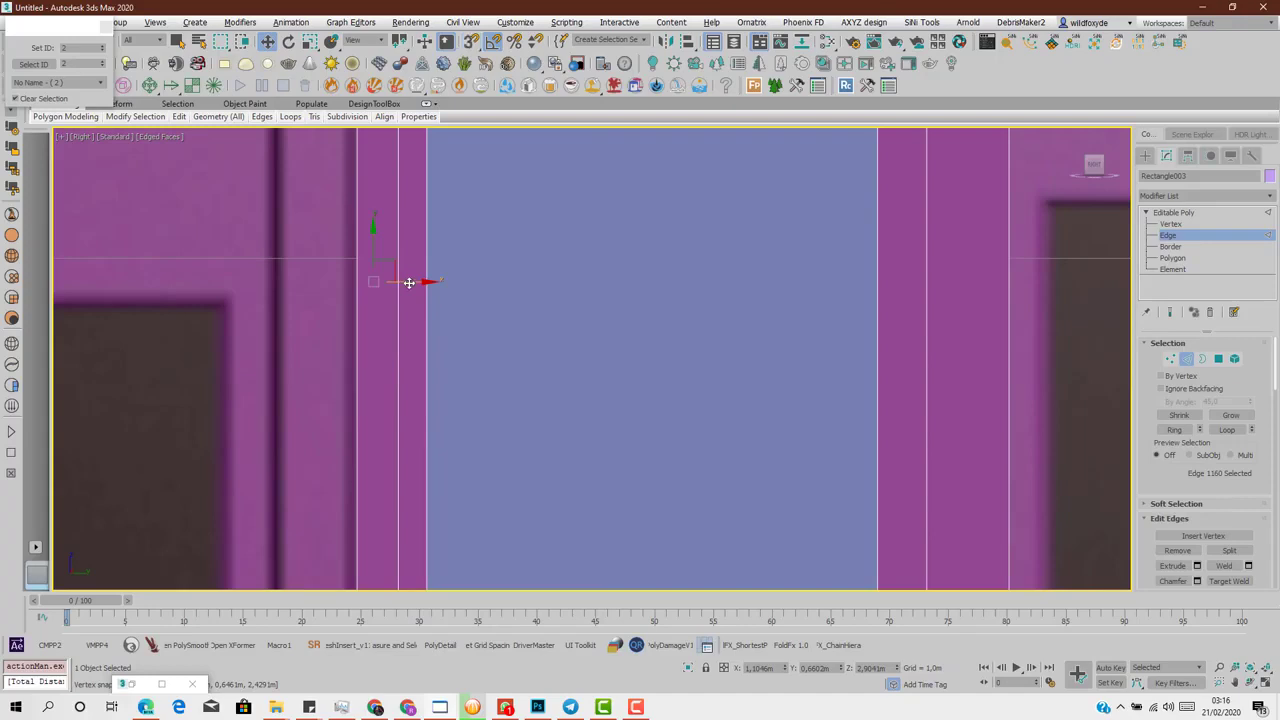
mouse_move(449, 287)
left_mouse_down()
mouse_move(486, 282)
mouse_move(463, 282)
left_mouse_up()
- Extend the glass copy's bottom edge down to the sill of the small lower opening, and leave edge editing in the Perspective view
scroll(457, 284, "down", 3)
scroll(460, 423, "up", 4)
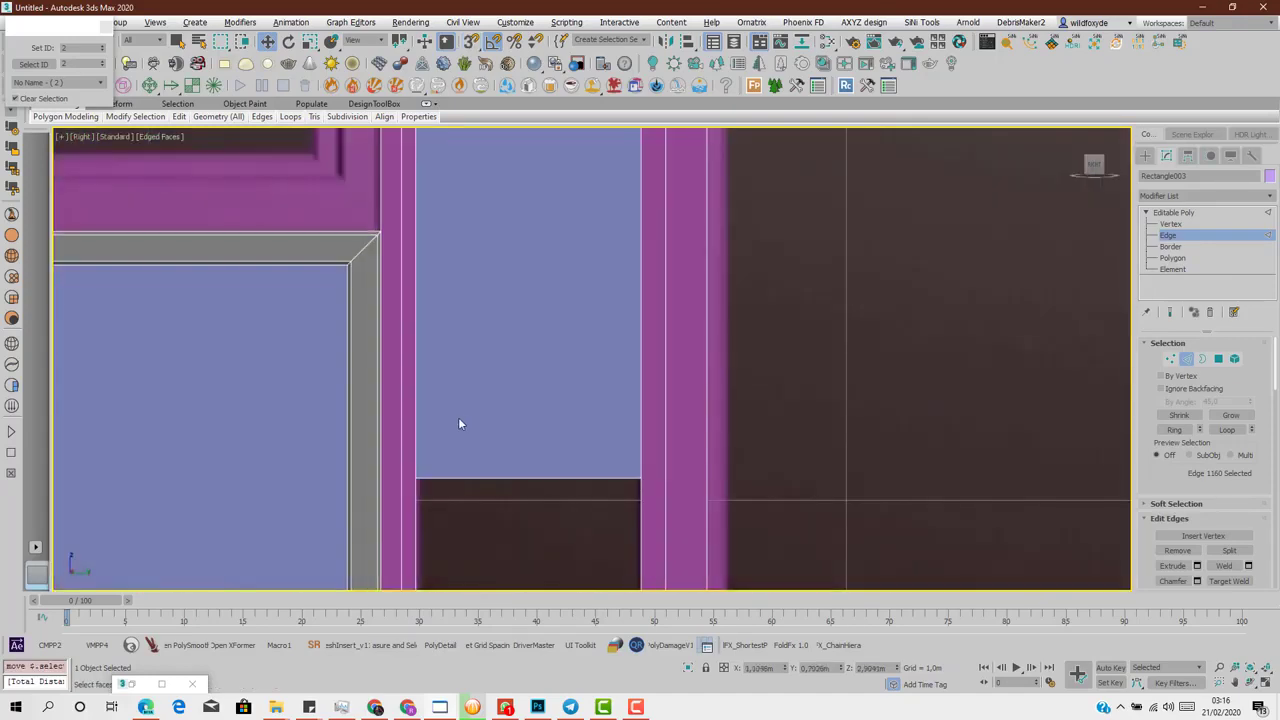
left_click(480, 478)
middle_click_drag(481, 511, 543, 249)
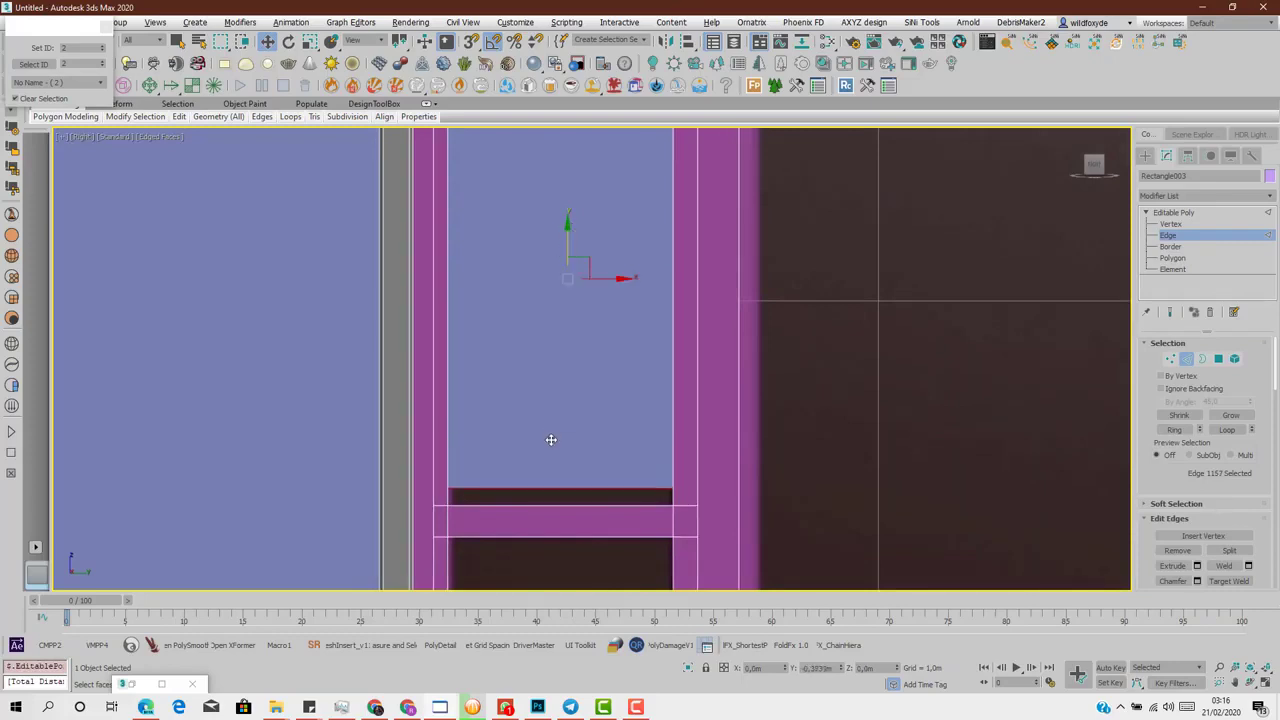
scroll(555, 420, "down", 5)
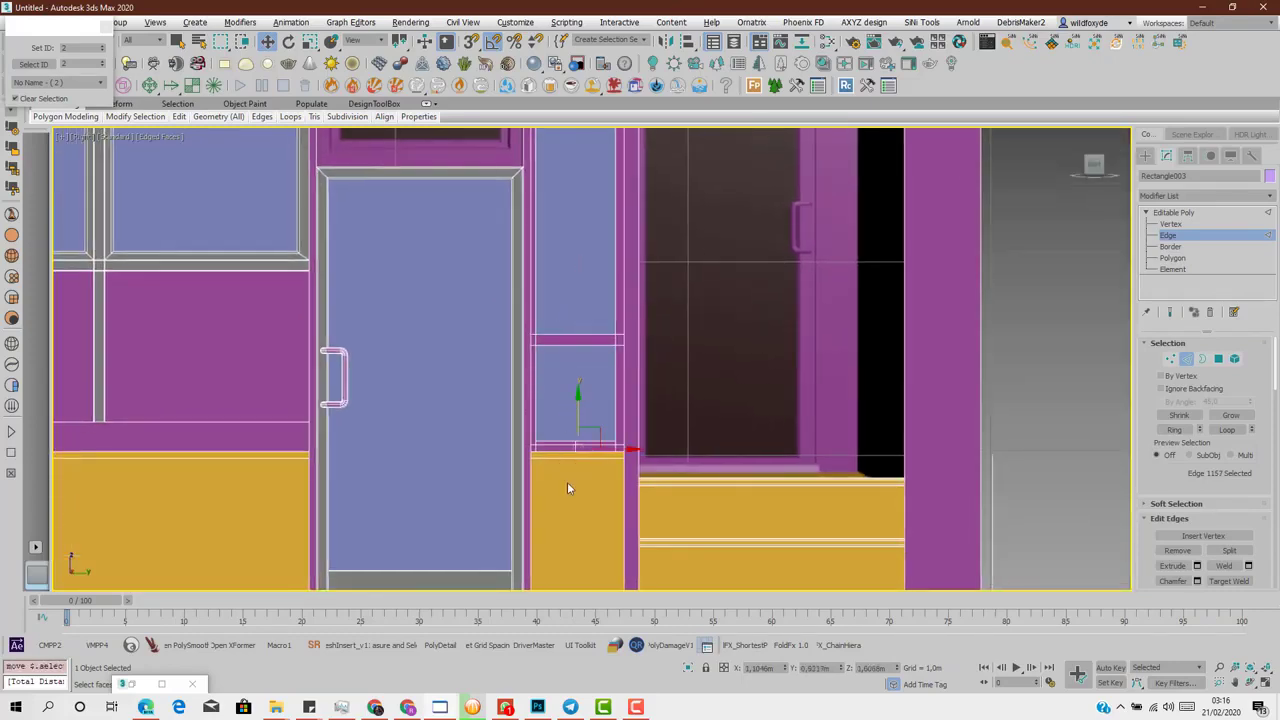
scroll(629, 286, "up", 6)
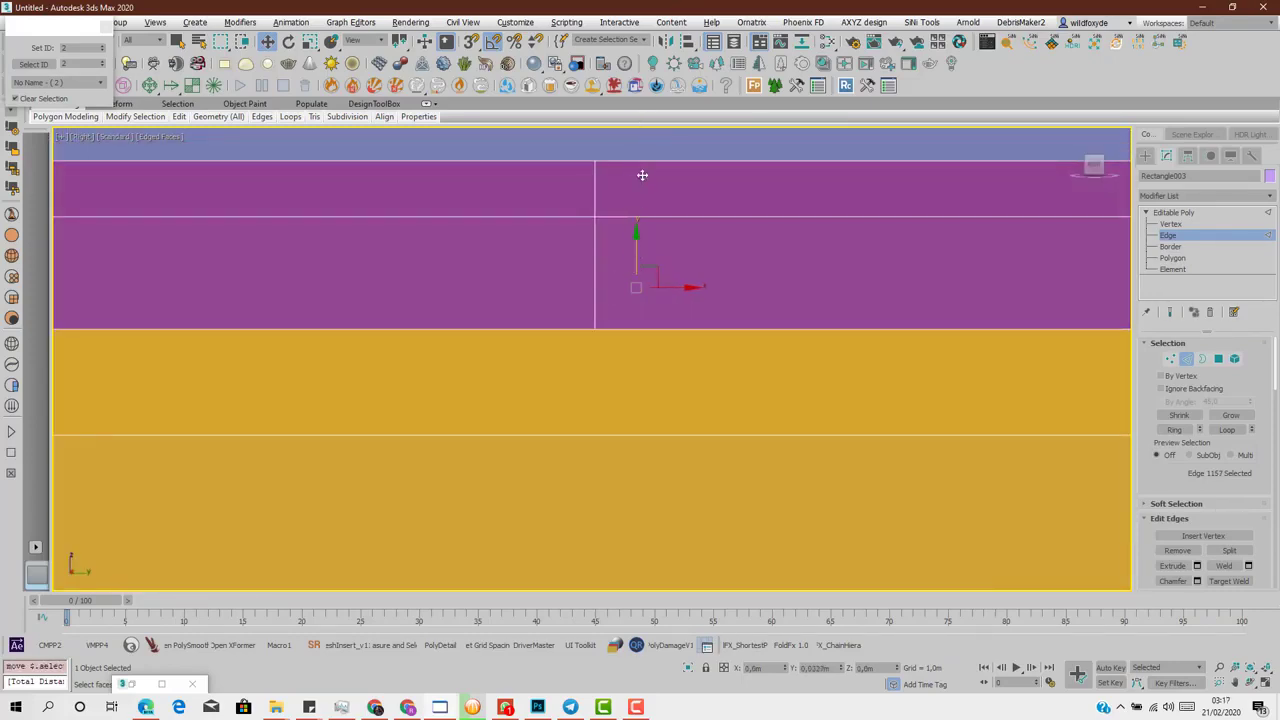
scroll(614, 260, "down", 6)
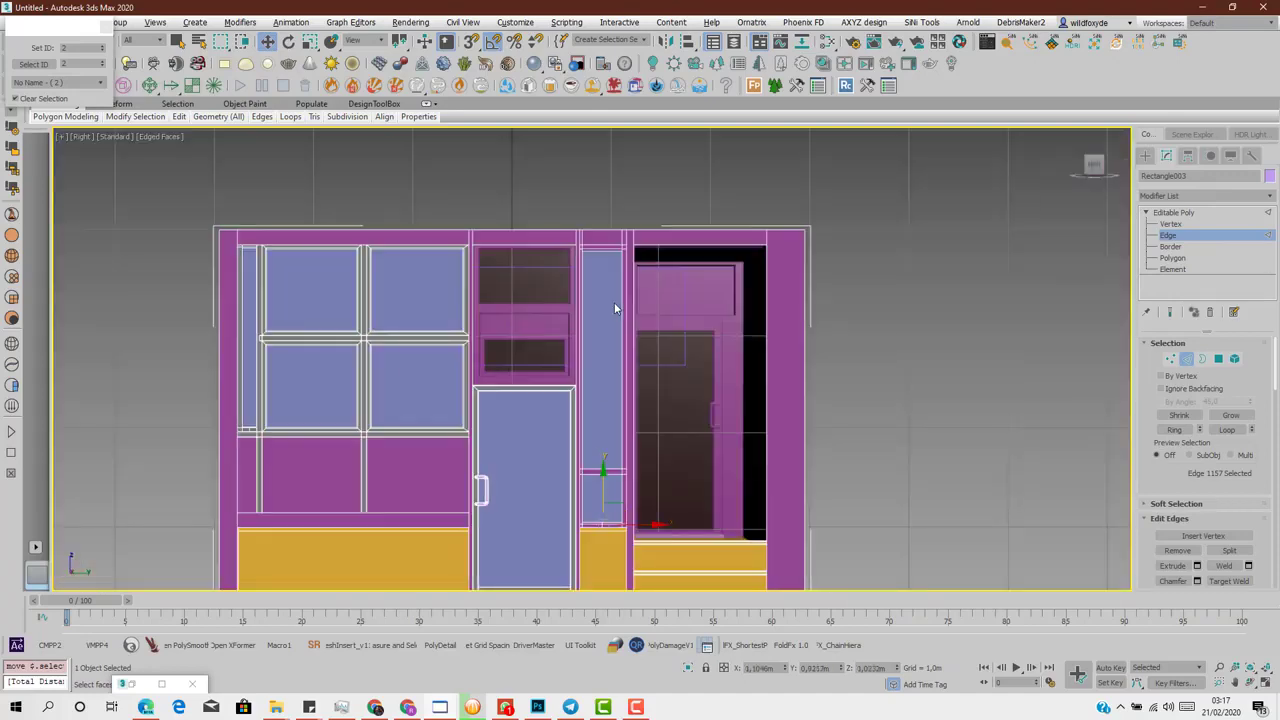
scroll(558, 326, "up", 4)
middle_click_drag(558, 326, 559, 296)
key("alt+w")
right_click(883, 495)
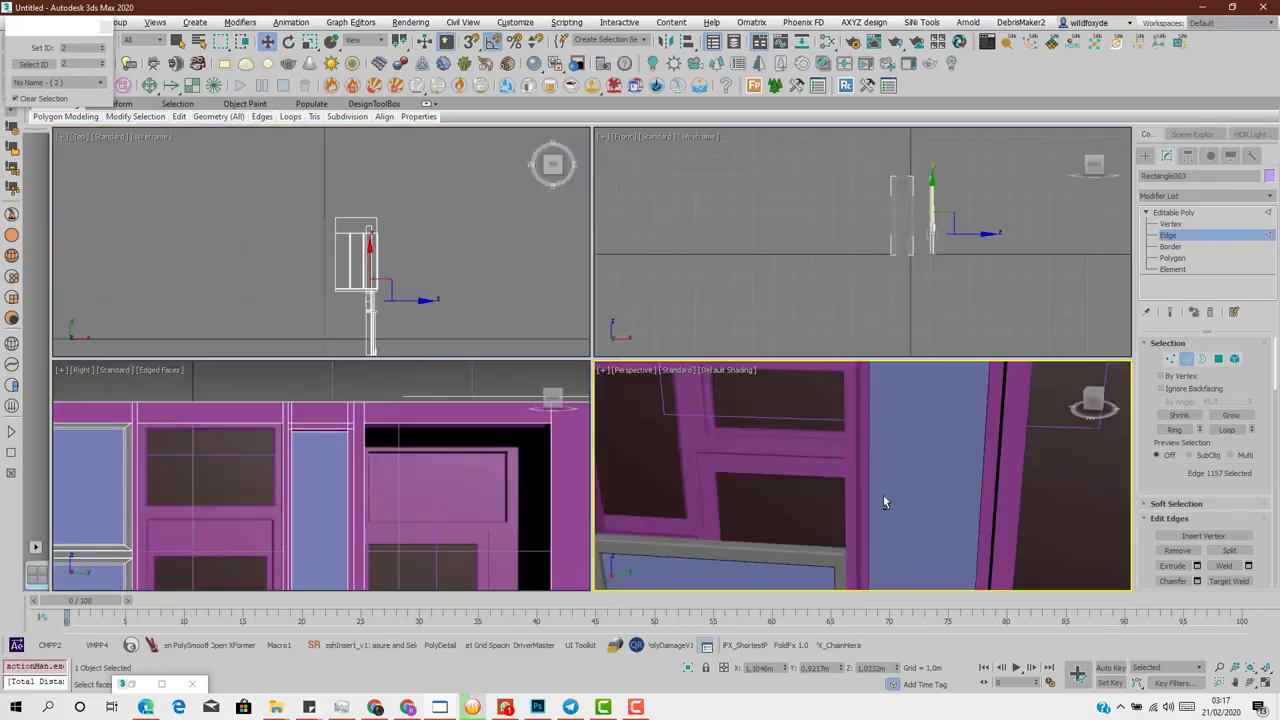
key("alt+w")
middle_click_drag(873, 494, 1213, 460, "alt")
left_click(1196, 360)
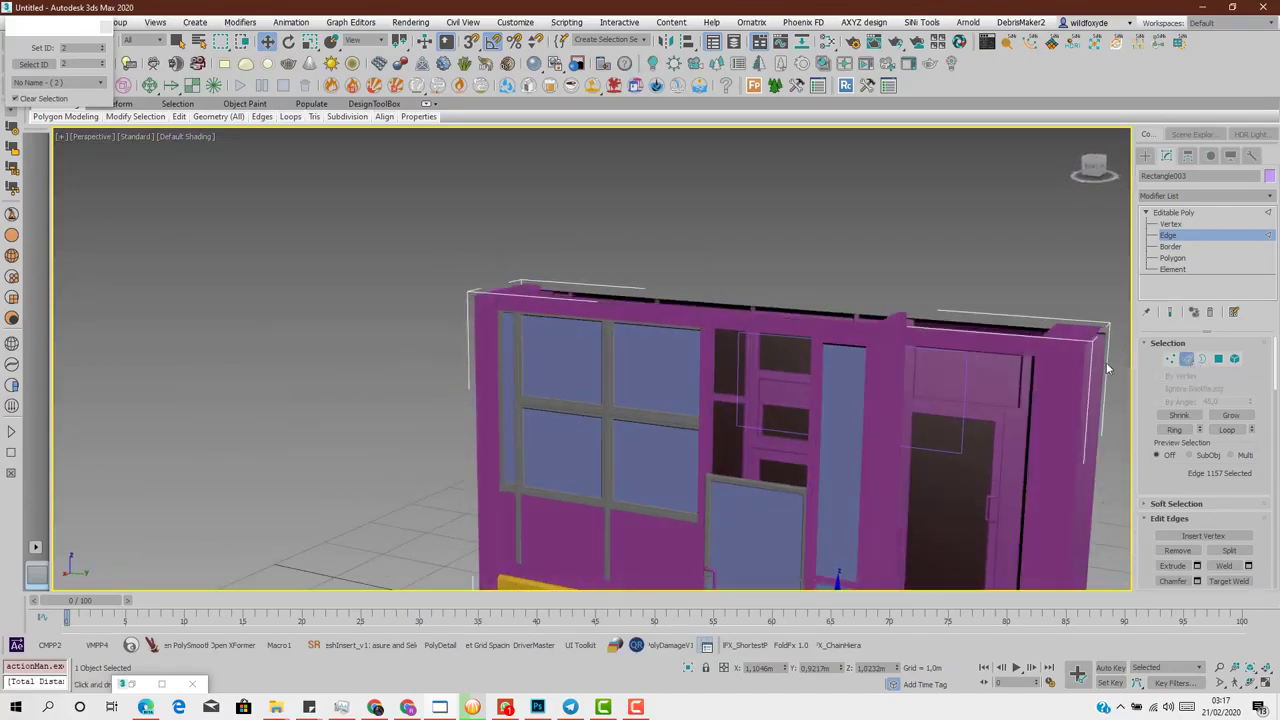
- Examine the section above the door in the model and in the storefront reference image in Photoshop
mouse_move(640, 440)
middle_mouse_down("alt")
mouse_move(722, 445)
mouse_move(770, 410)
mouse_move(750, 390)
mouse_move(768, 456)
mouse_move(816, 431)
mouse_move(797, 437)
mouse_move(820, 466)
mouse_move(621, 456)
middle_mouse_up("alt")
scroll(770, 457, "up", 4)
scroll(790, 437, "up", 4)
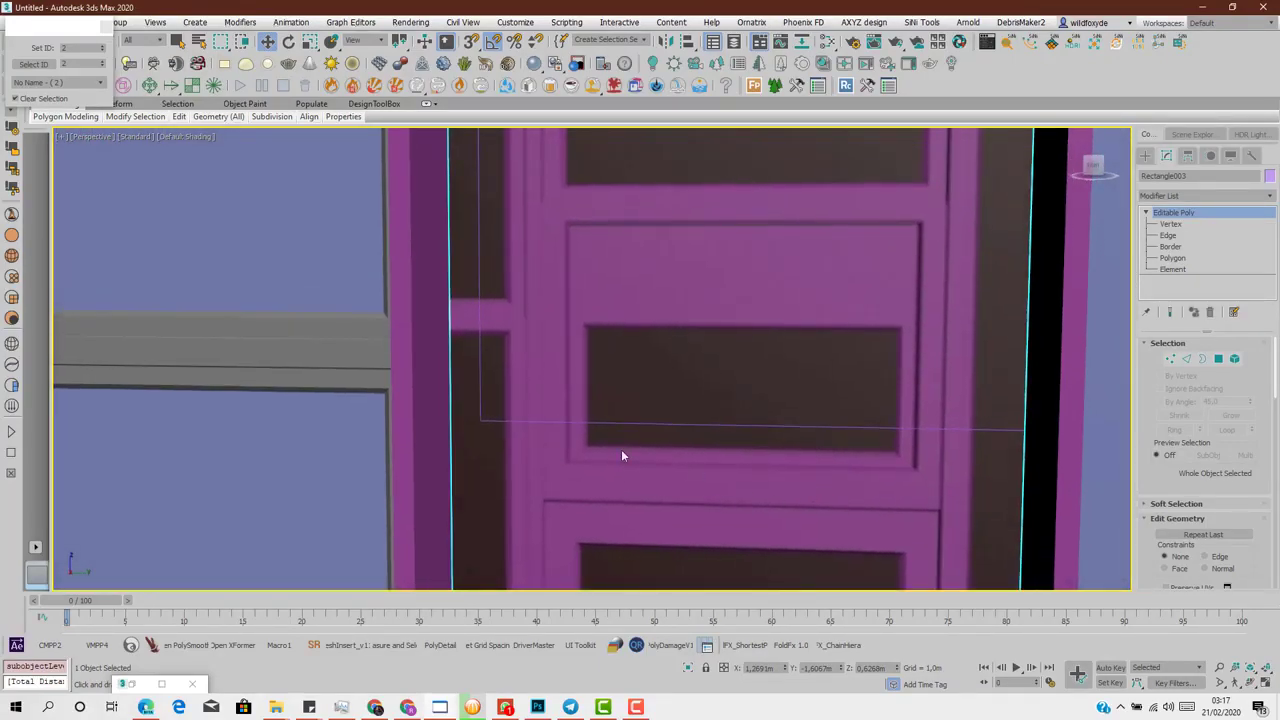
scroll(780, 420, "down", 3)
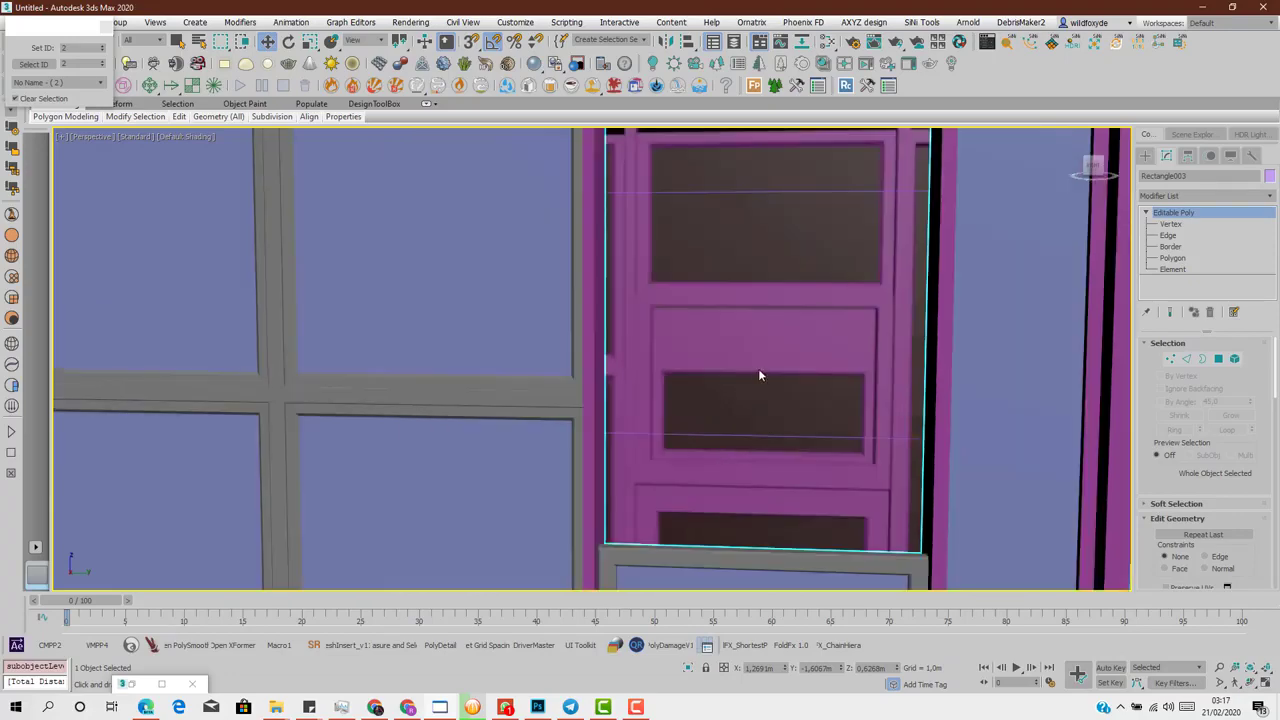
middle_click_drag(808, 428, 811, 423, "alt")
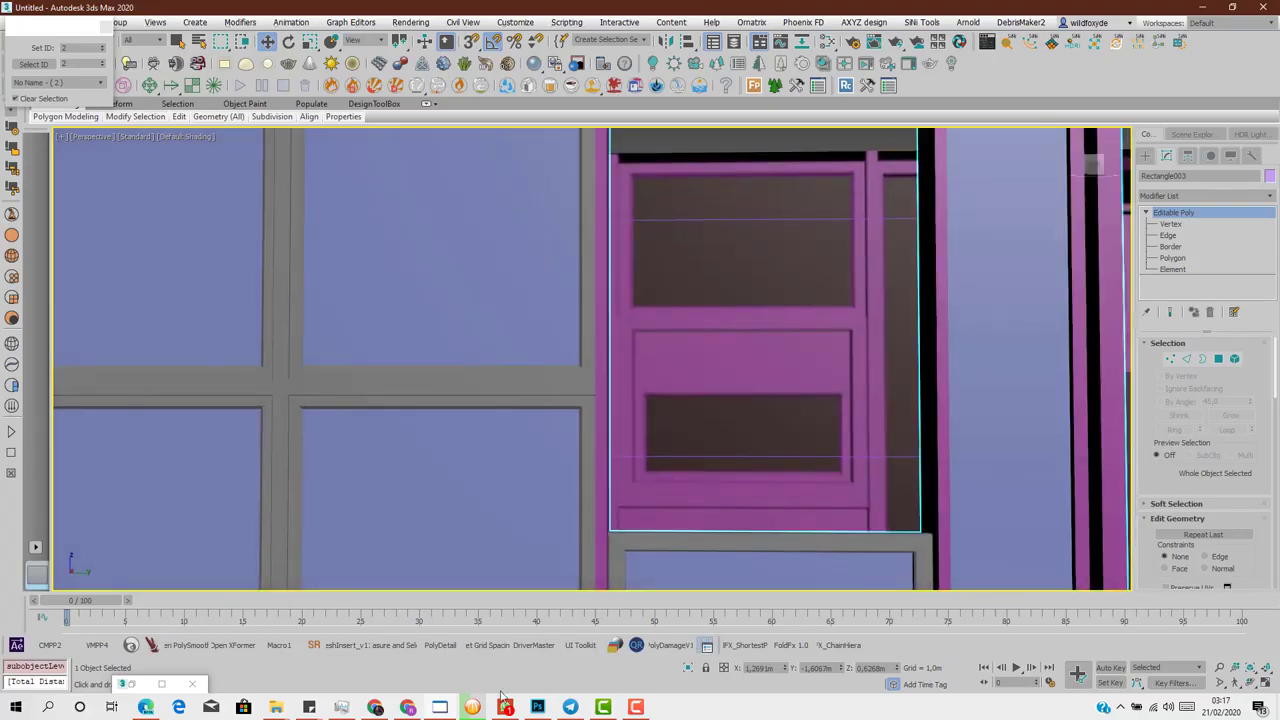
mouse_move(505, 707)
left_click(571, 648)
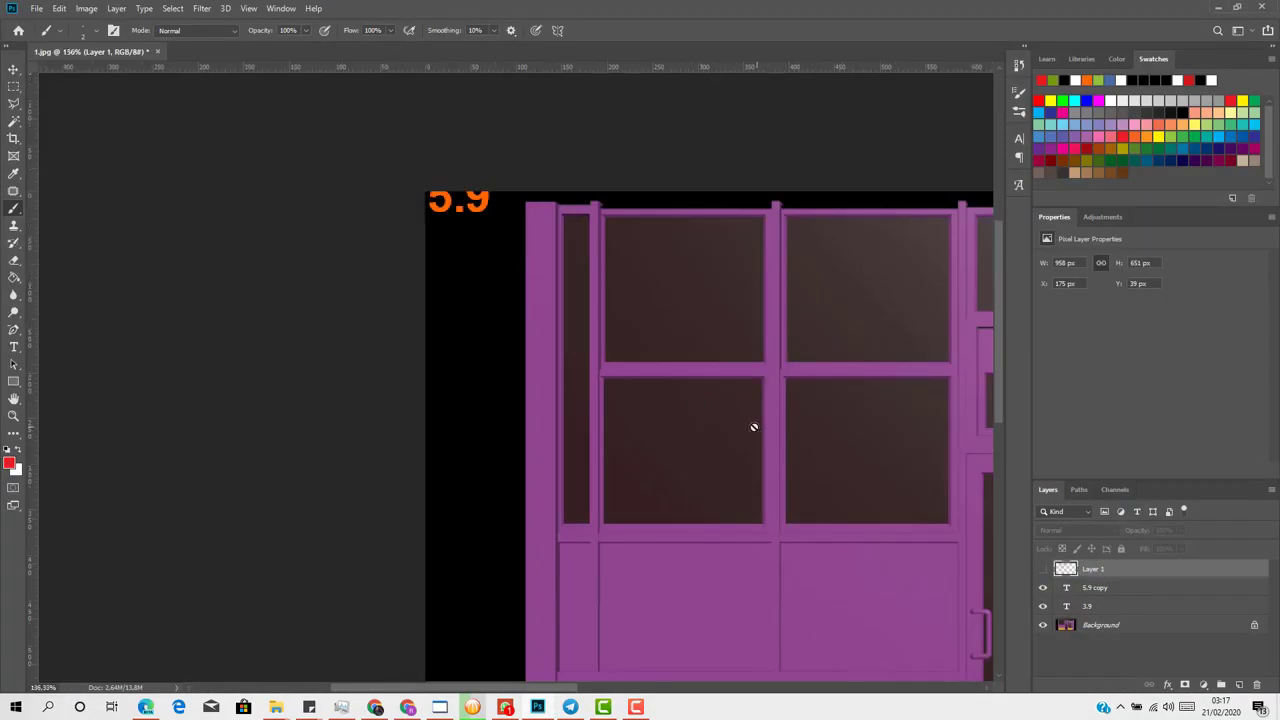
scroll(754, 428, "down", 3, "alt")
scroll(566, 291, "up", 3, "alt")
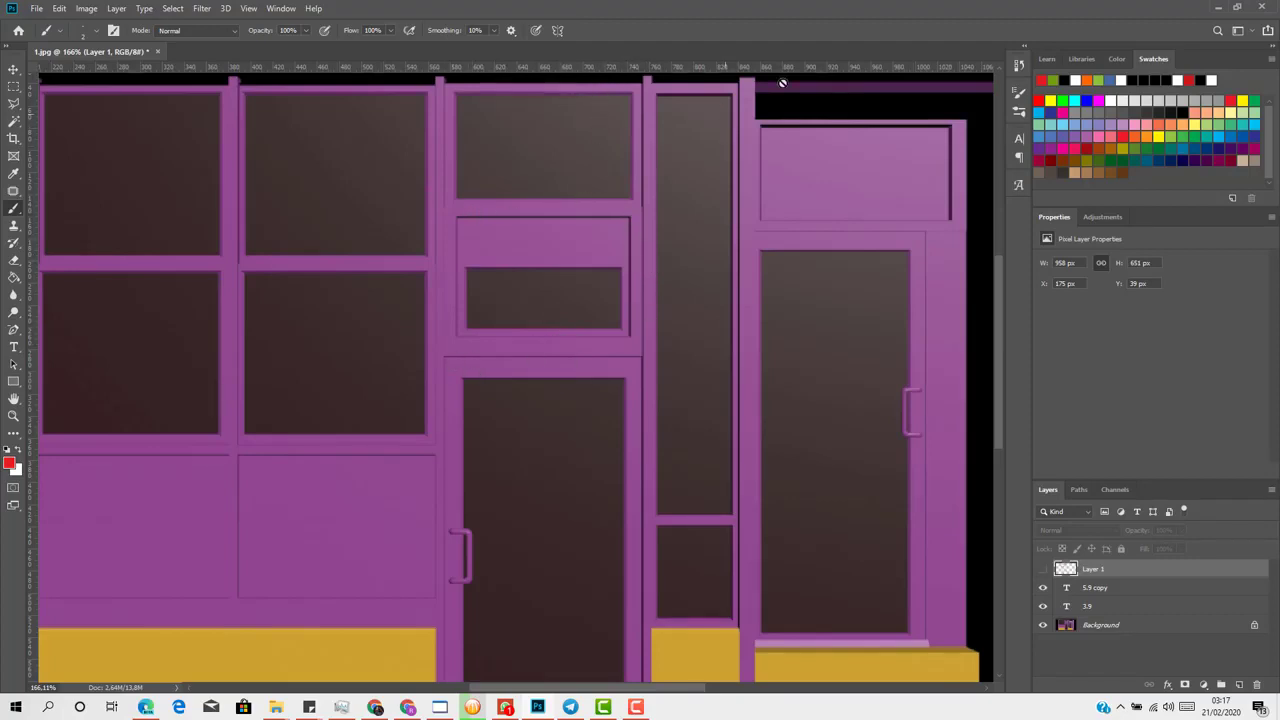
left_click(1218, 7)
- Clone the frame element of the upper large window nearest the door sideways onto the opening above the door
scroll(520, 377, "down", 3)
middle_click_drag(520, 377, 519, 343, "alt")
scroll(519, 343, "up", 3)
mouse_move(480, 400)
middle_mouse_down("alt")
mouse_move(497, 371)
mouse_move(478, 376)
middle_mouse_up("alt")
scroll(380, 400, "up", 4)
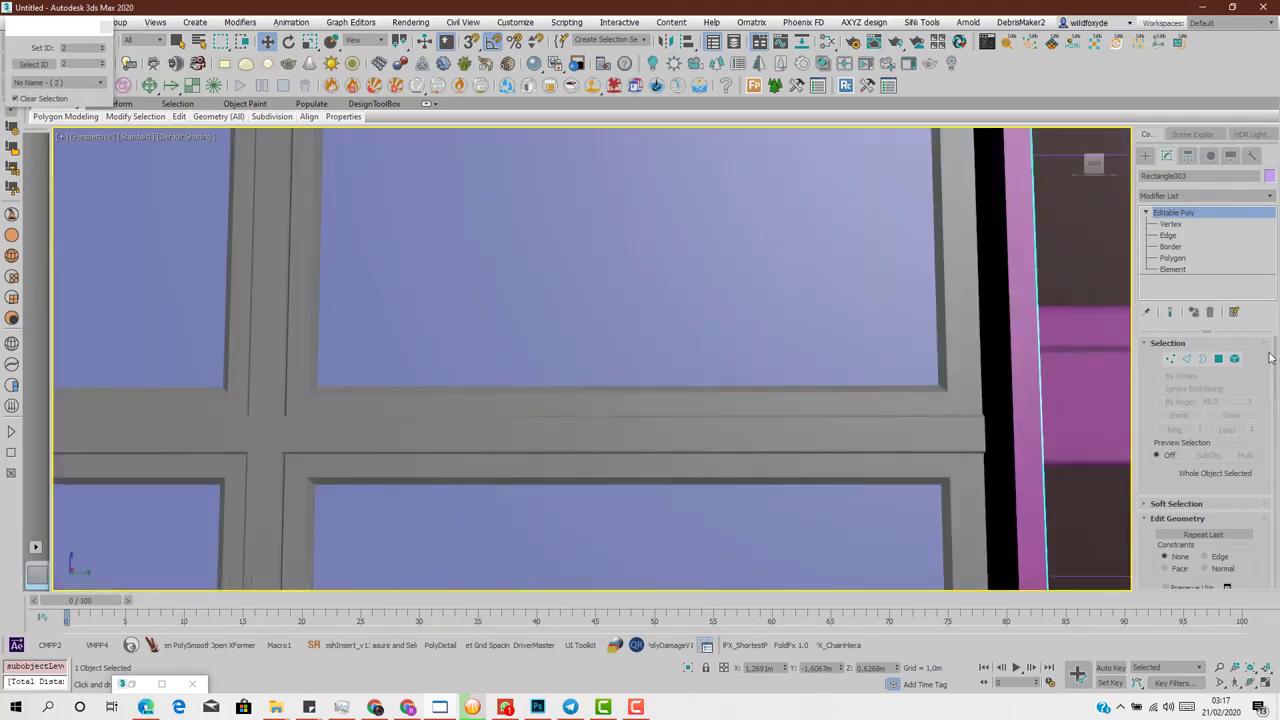
left_click(1234, 359)
left_click(346, 403)
scroll(346, 403, "down", 4)
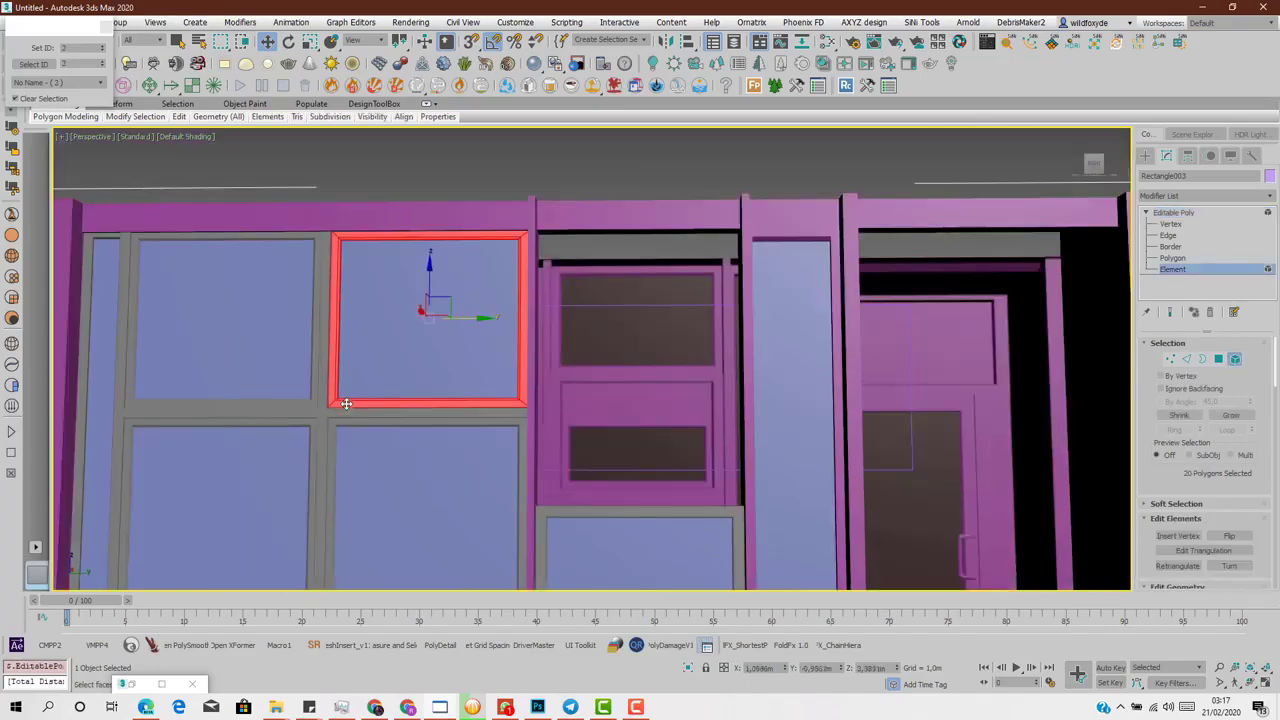
key("alt+w")
right_click(394, 472)
key("alt+w")
scroll(394, 472, "down", 3)
middle_click_drag(328, 398, 457, 366)
scroll(420, 415, "up", 3)
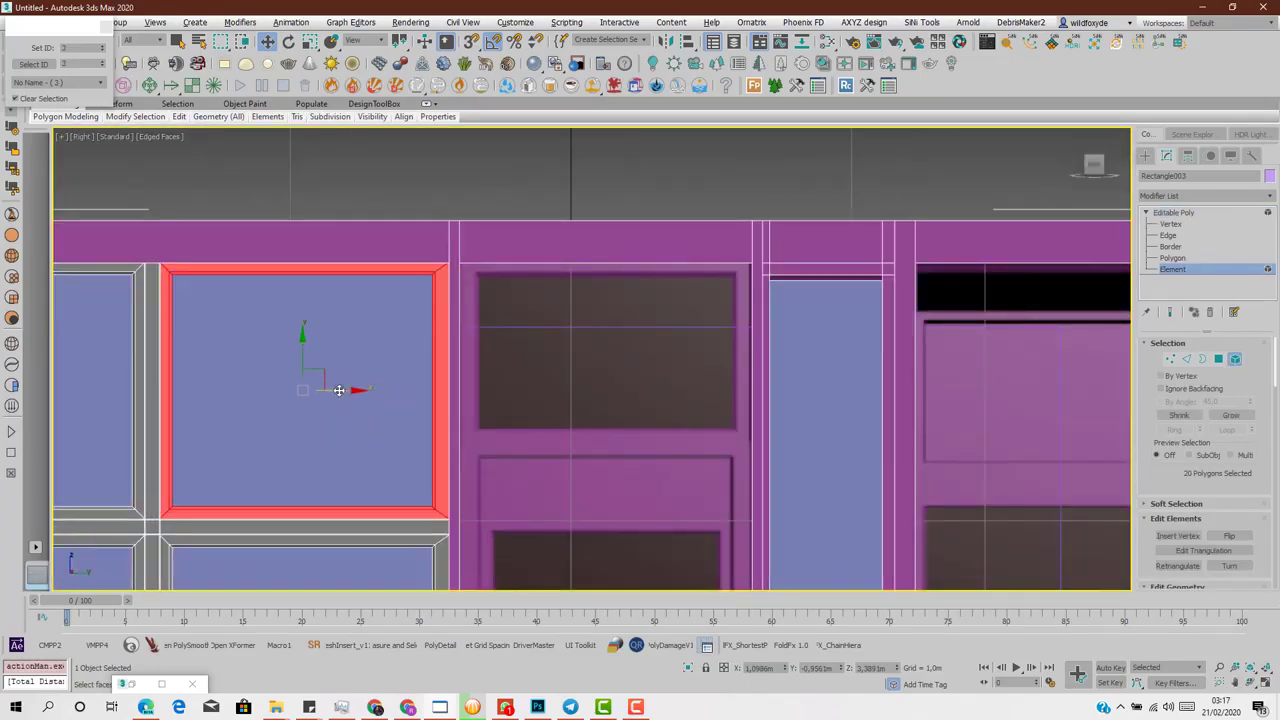
left_click_drag(339, 390, 643, 447, "shift")
left_click(712, 367)
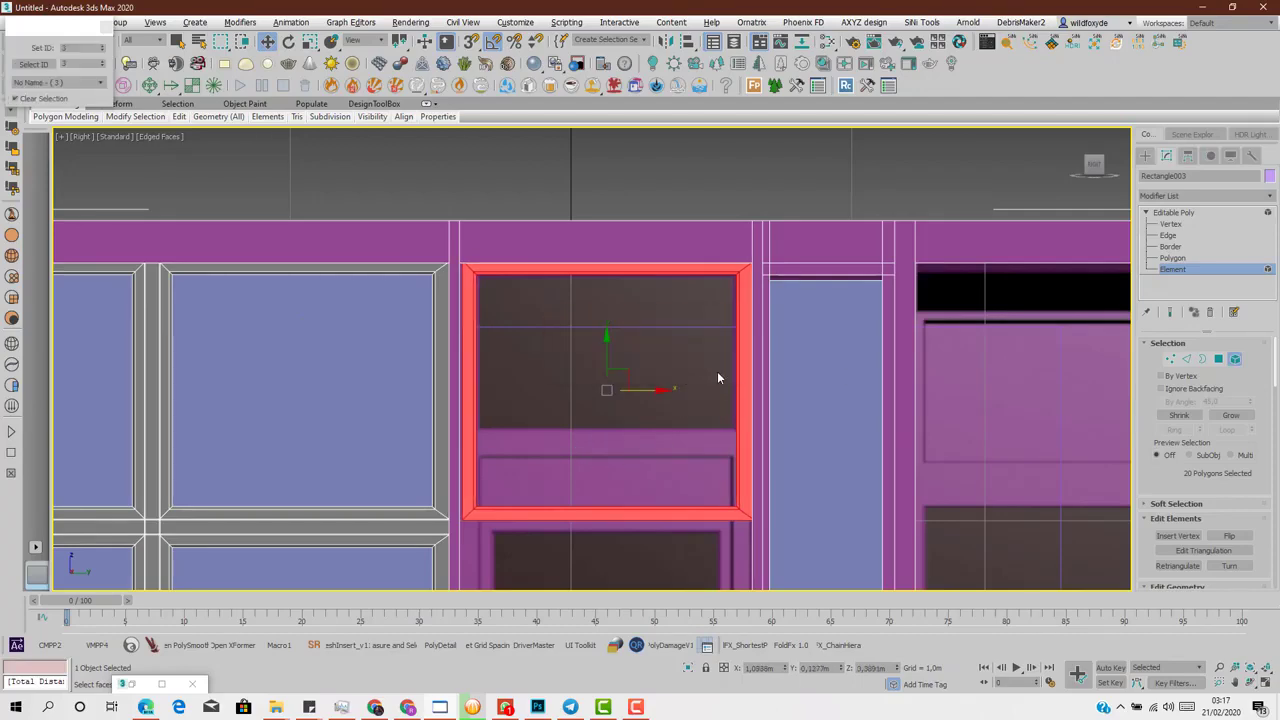
- Move the frame copy's vertical side edges next to the large window inward to match the reference opening's edge
left_click(1187, 359)
scroll(585, 365, "up", 5)
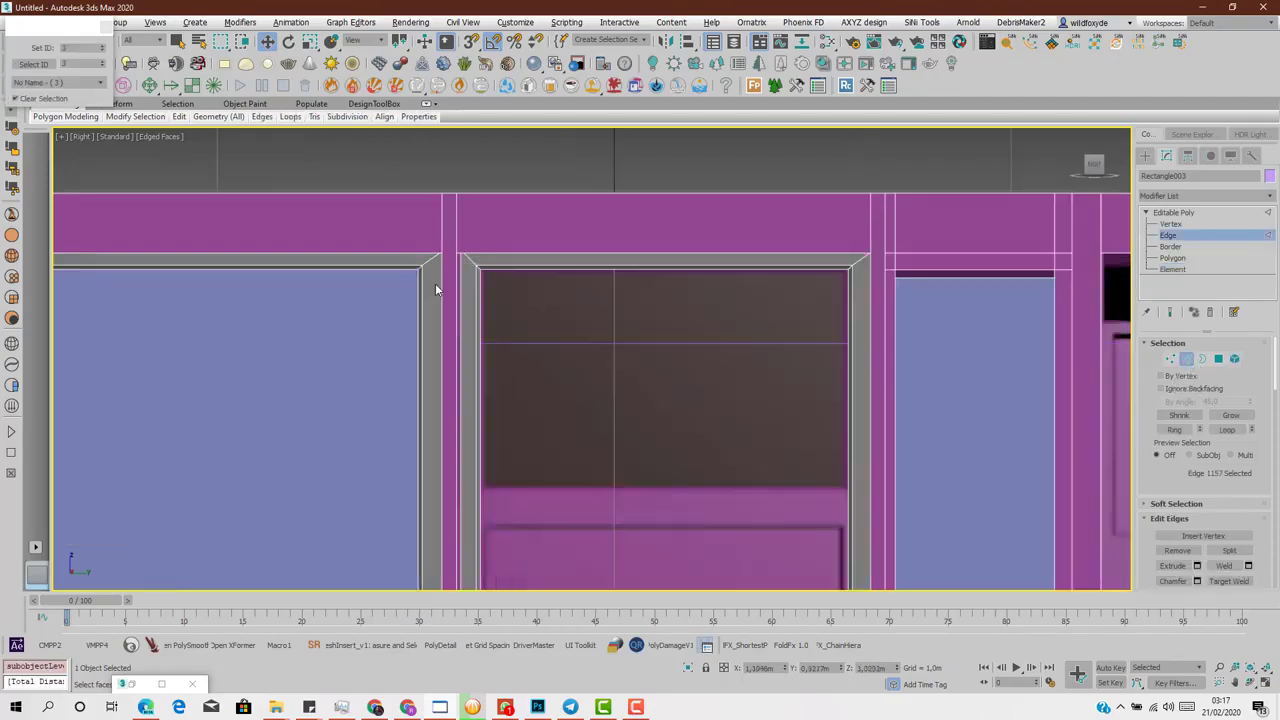
left_click_drag(499, 376, 495, 379)
key("alt+x")
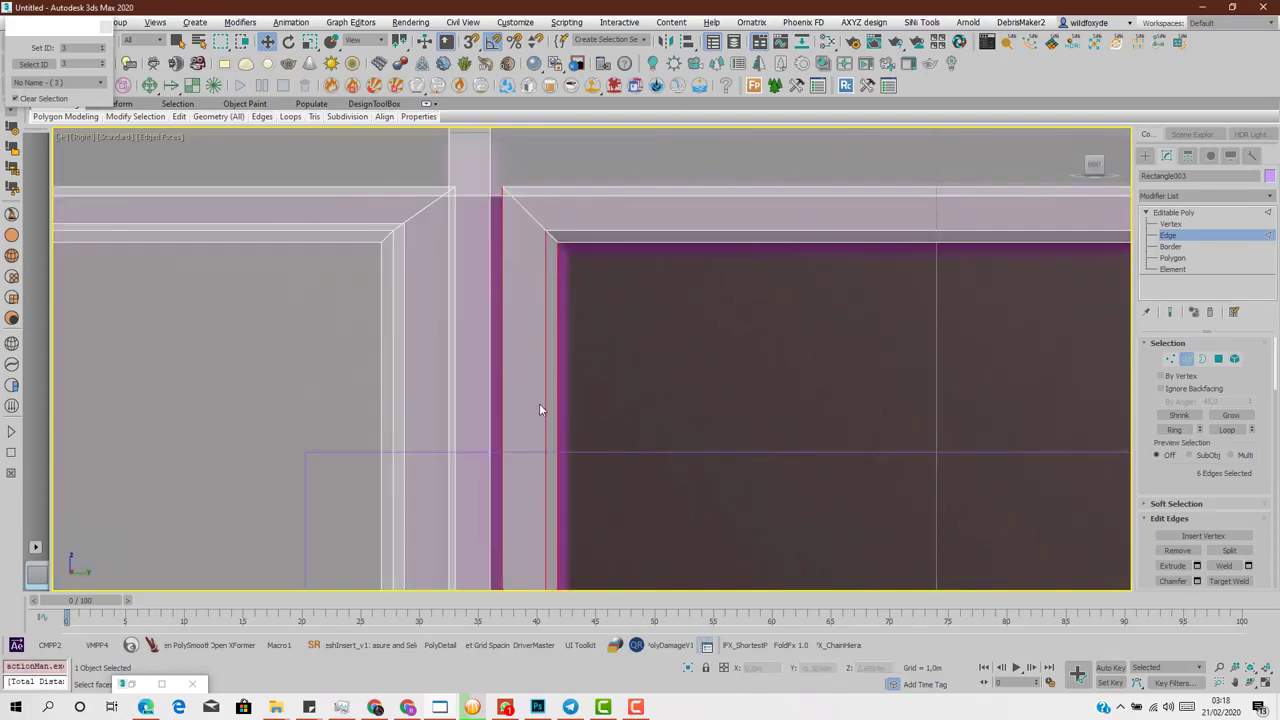
key("alt+x")
scroll(538, 406, "down", 5)
middle_click_drag(537, 434, 555, 312)
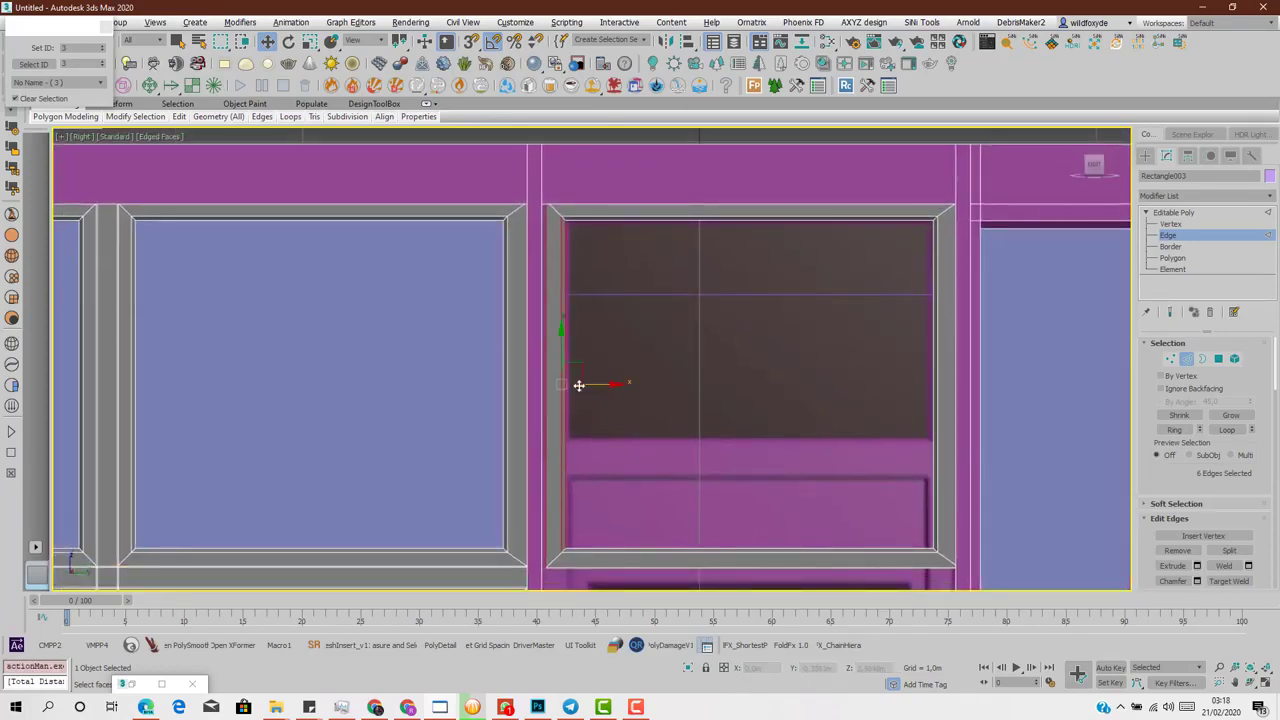
left_click_drag(611, 384, 527, 348)
scroll(556, 362, "up", 5)
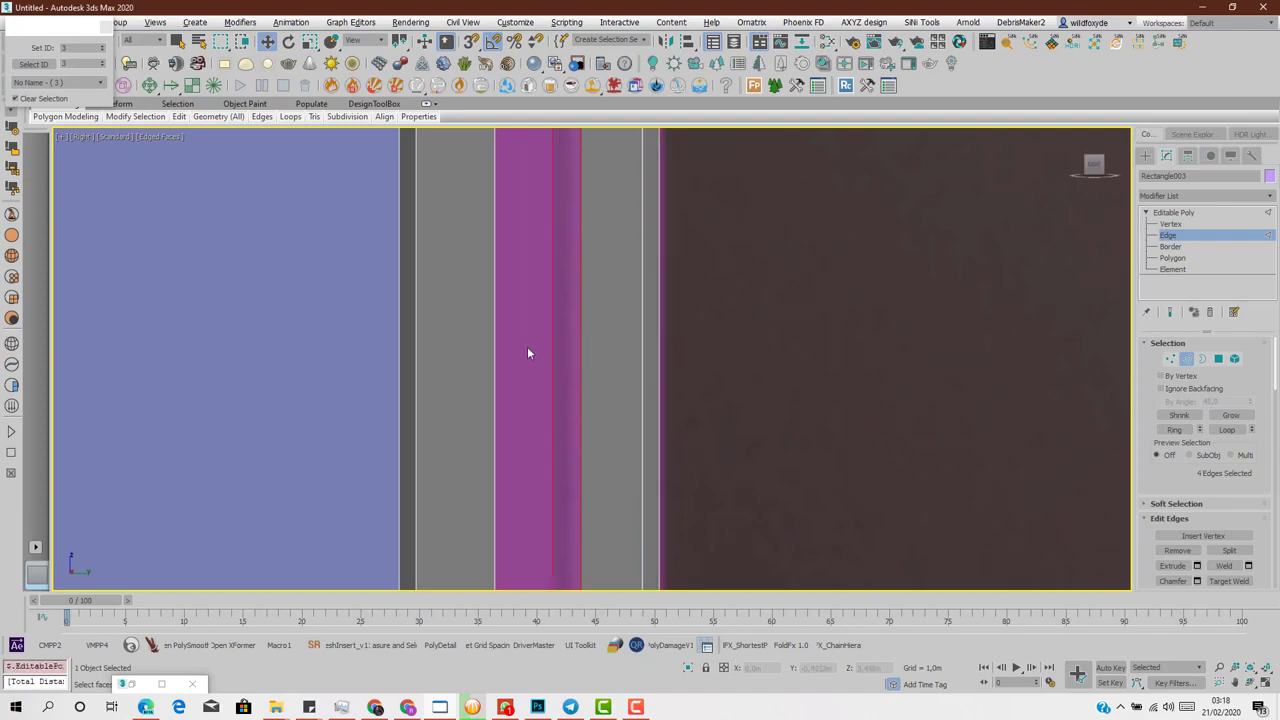
scroll(573, 378, "down", 5)
scroll(577, 312, "up", 10)
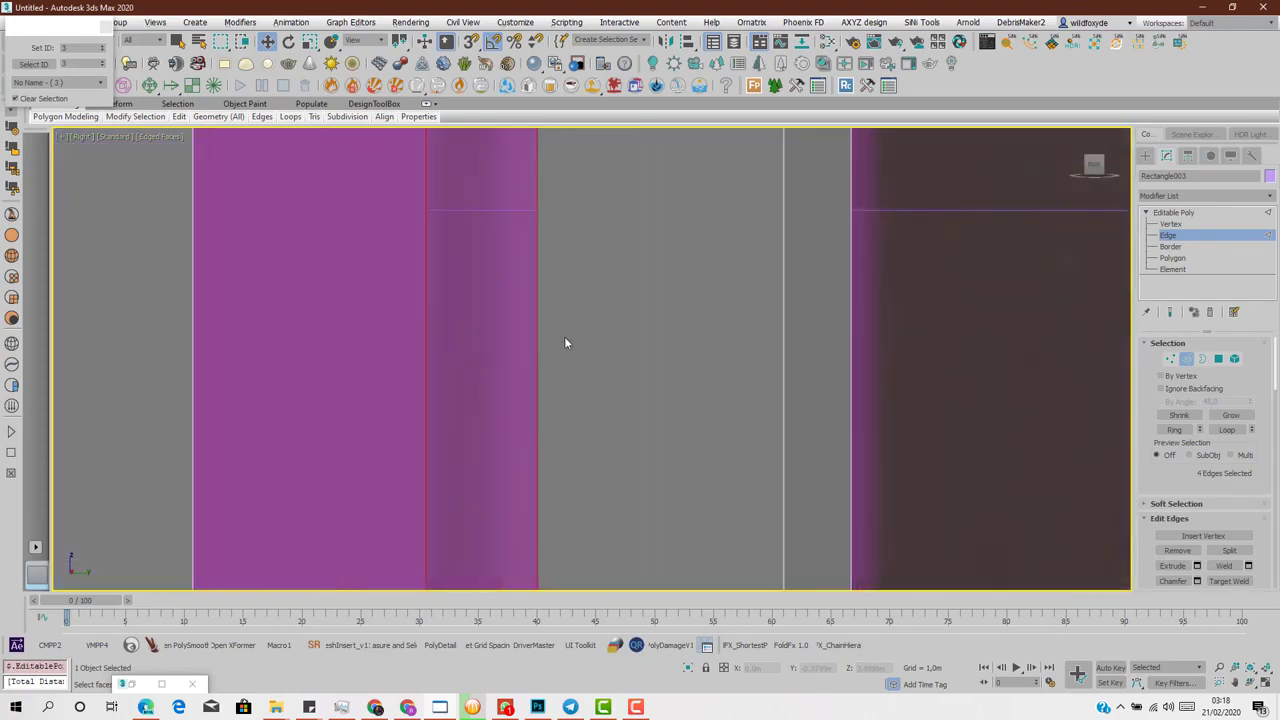
left_click(562, 343)
scroll(558, 352, "down", 8)
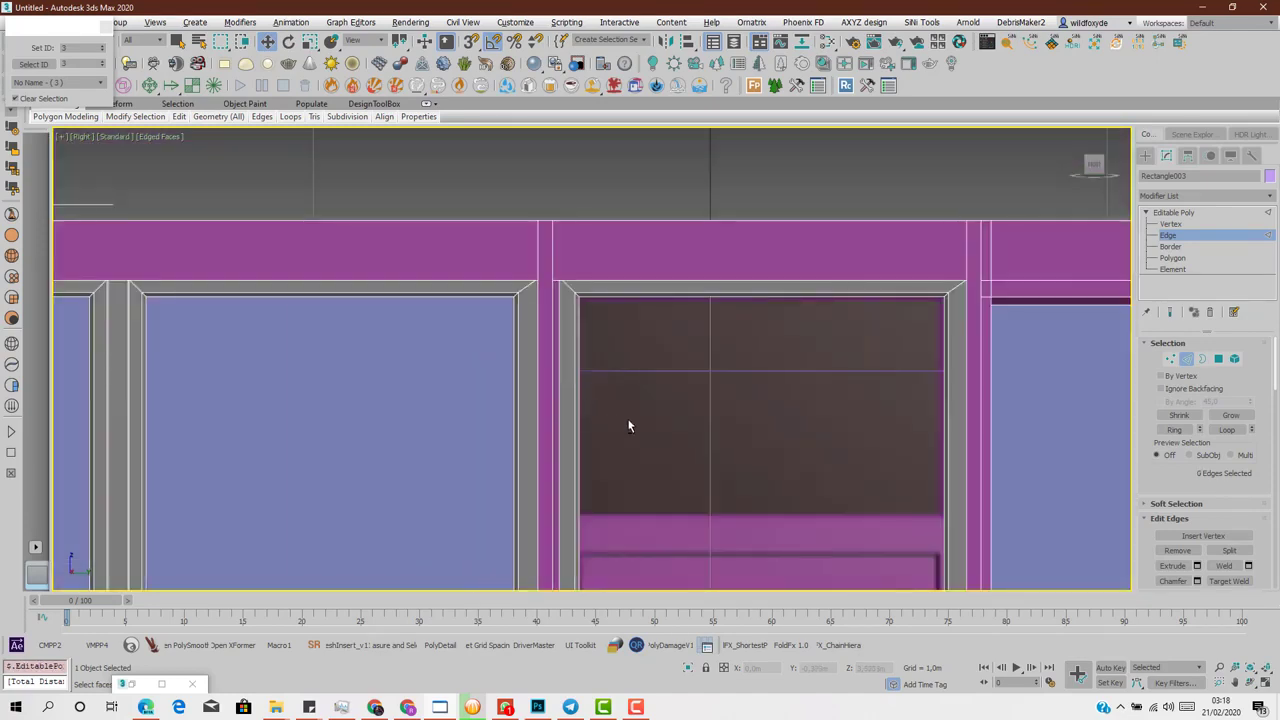
- Select only the outer vertical edges of the frame copy's window-side member and extend them outward to the adjoining post
key("alt+w")
key("alt+w")
scroll(480, 363, "up", 8)
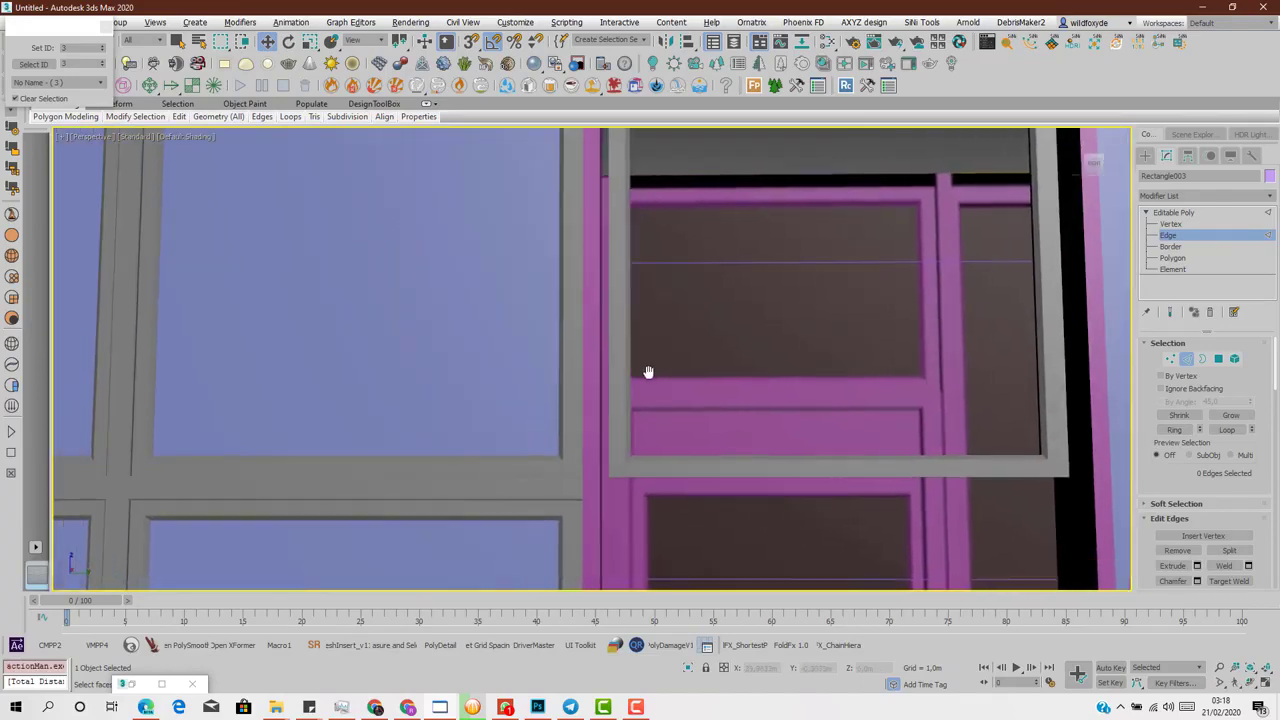
scroll(612, 390, "up", 2)
left_click_drag(611, 372, 642, 391)
scroll(642, 391, "down", 3)
key("alt+w")
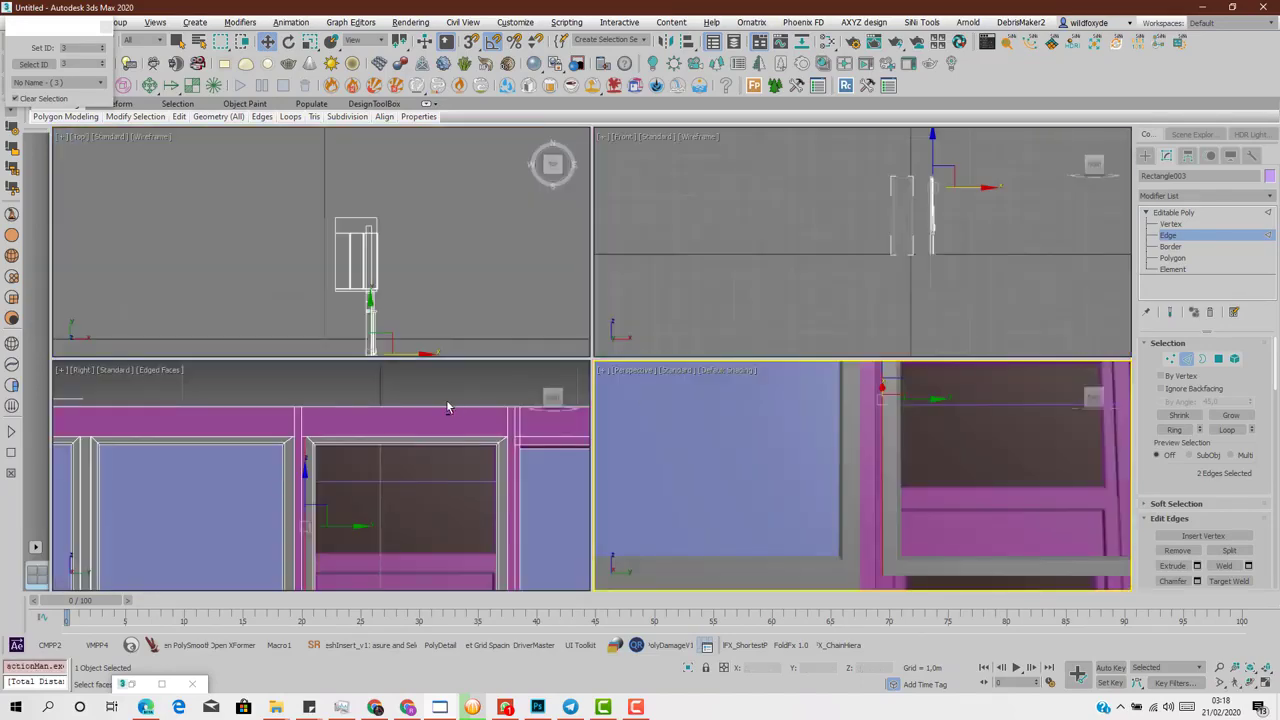
right_click(376, 496)
key("alt+w")
key("z")
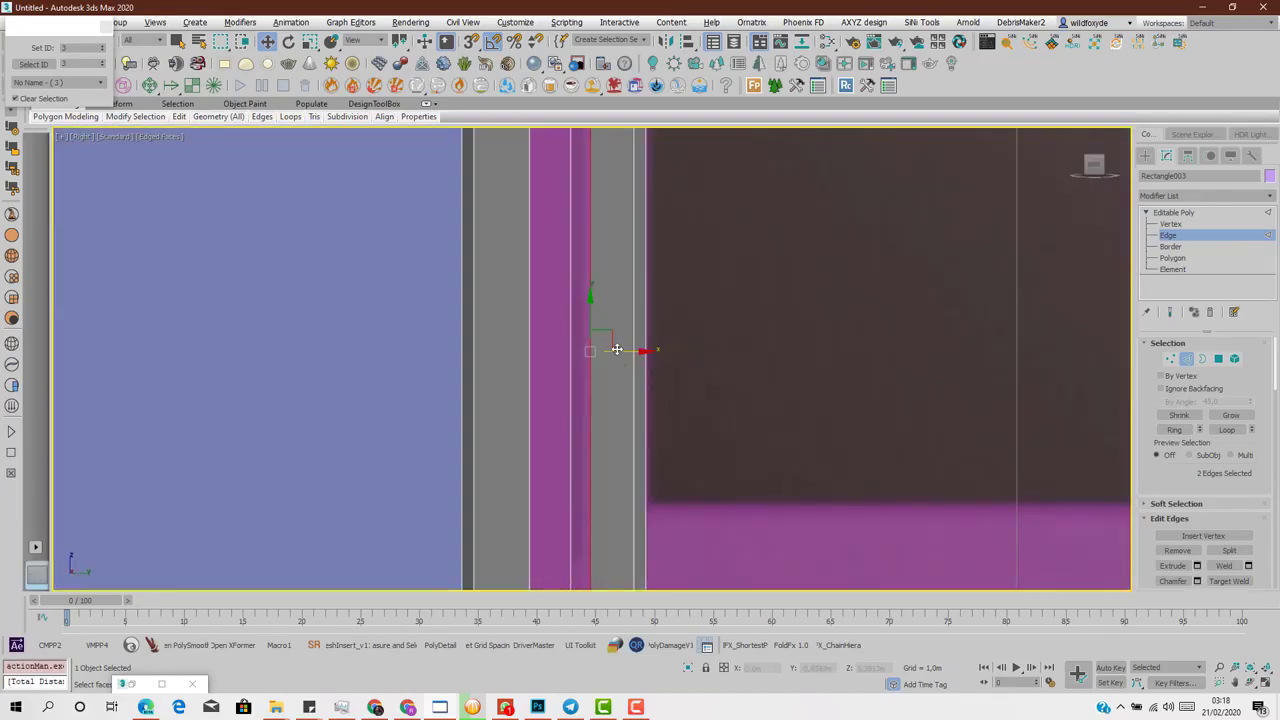
left_click_drag(617, 349, 592, 349)
scroll(677, 354, "down", 4)
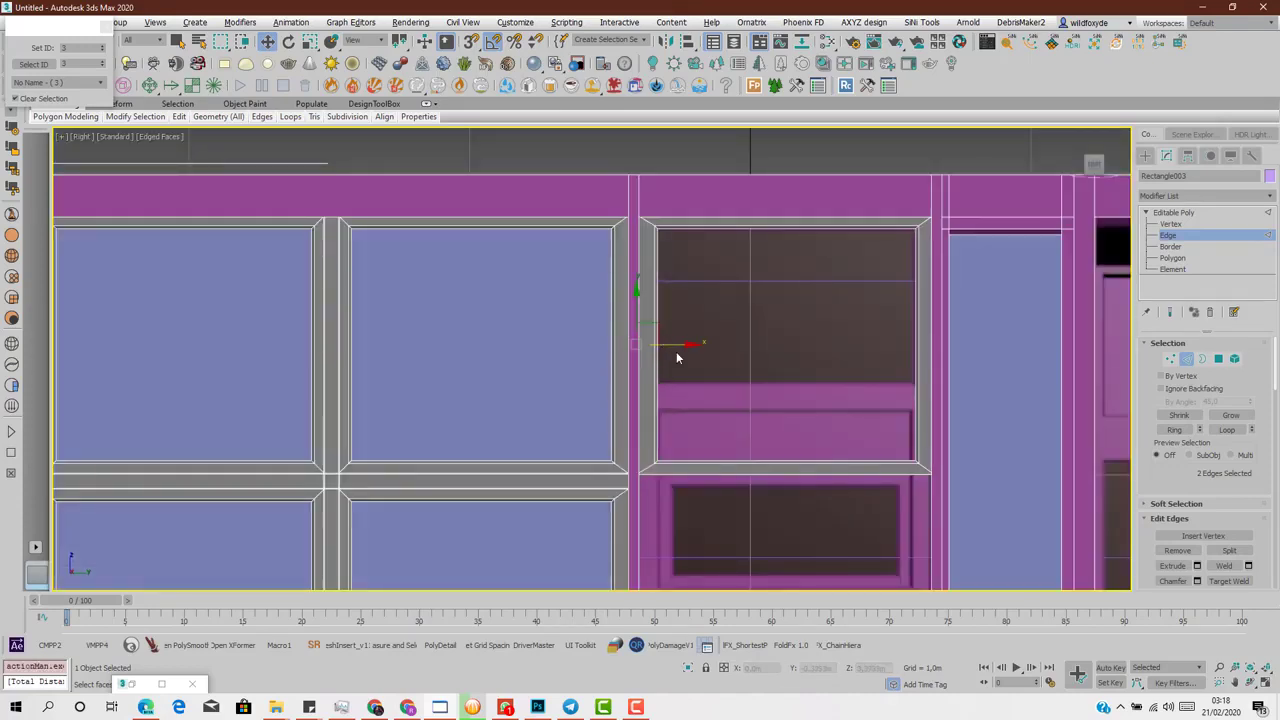
- Raise the frame copy's bottom edges to the lower border of the upper dark opening, and thicken the rail by lowering its outermost edges
scroll(718, 462, "up", 2)
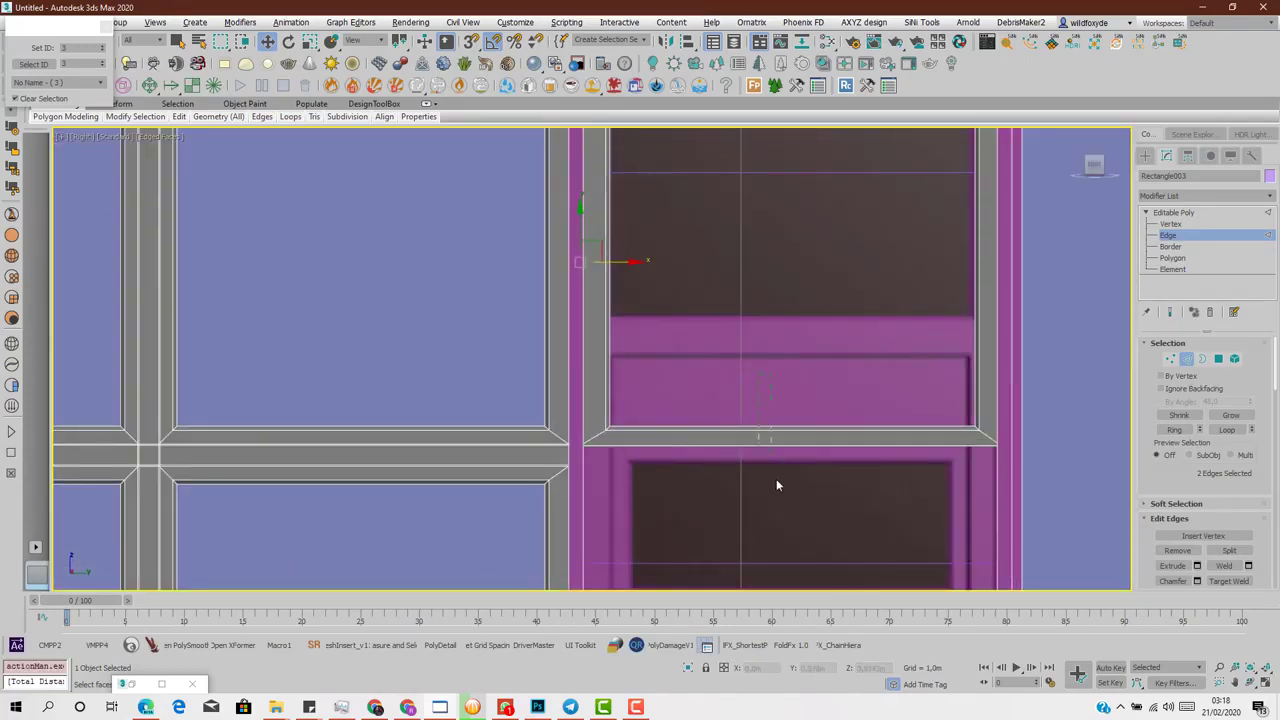
left_click(777, 437)
left_click_drag(794, 414, 800, 300)
scroll(783, 328, "up", 5)
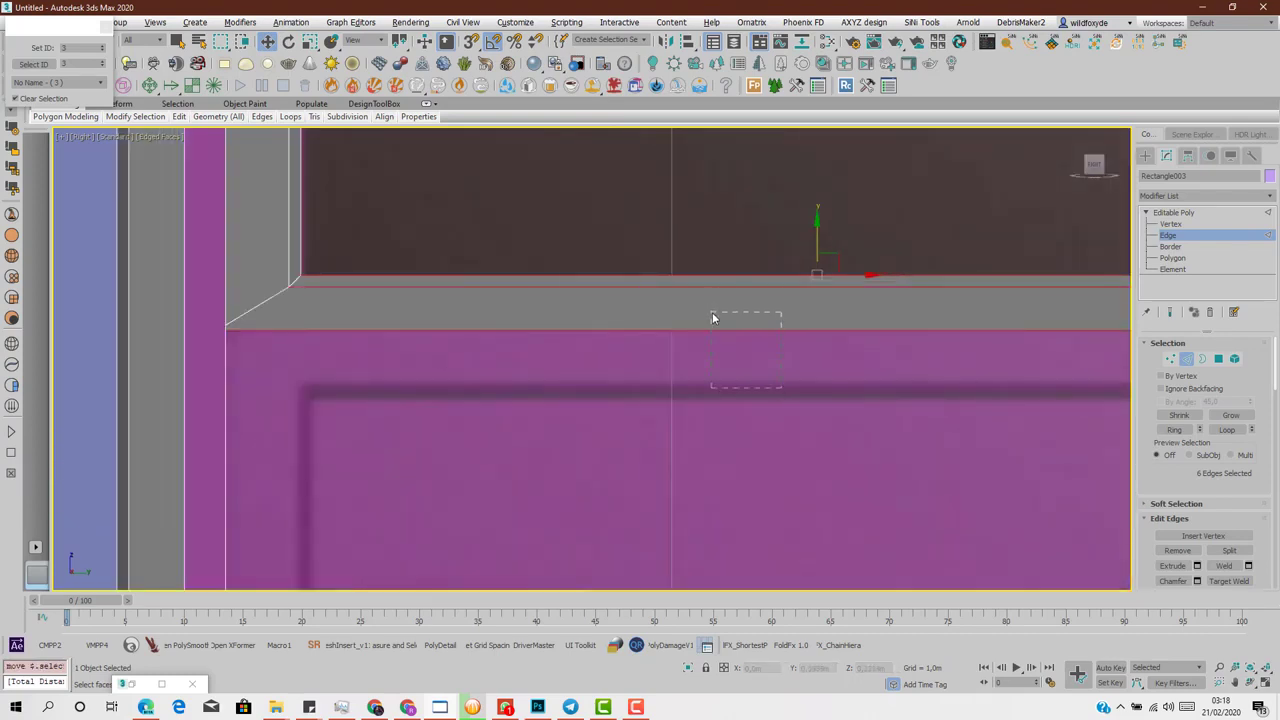
left_click_drag(713, 318, 714, 318)
left_click_drag(811, 290, 811, 308)
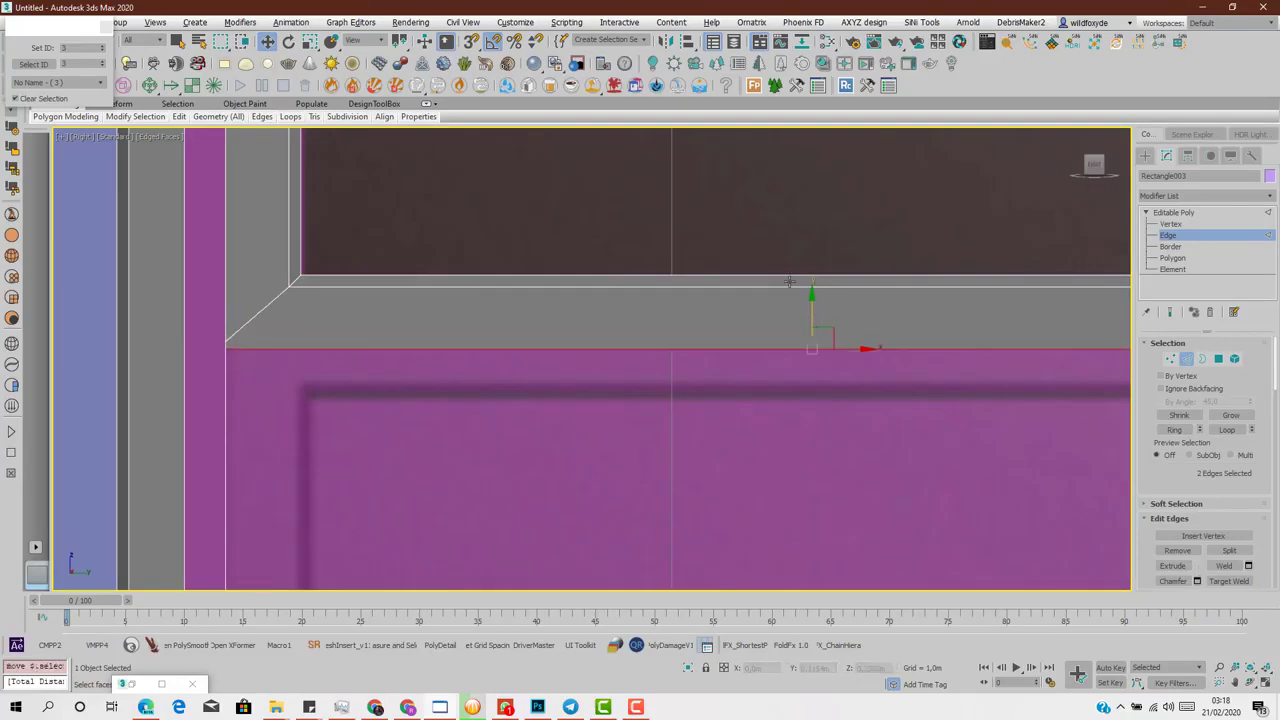
- Check the frame copy's top inner edges and lower corner against the reference opening and surrounding posts
scroll(748, 320, "down", 5)
scroll(748, 323, "up", 4)
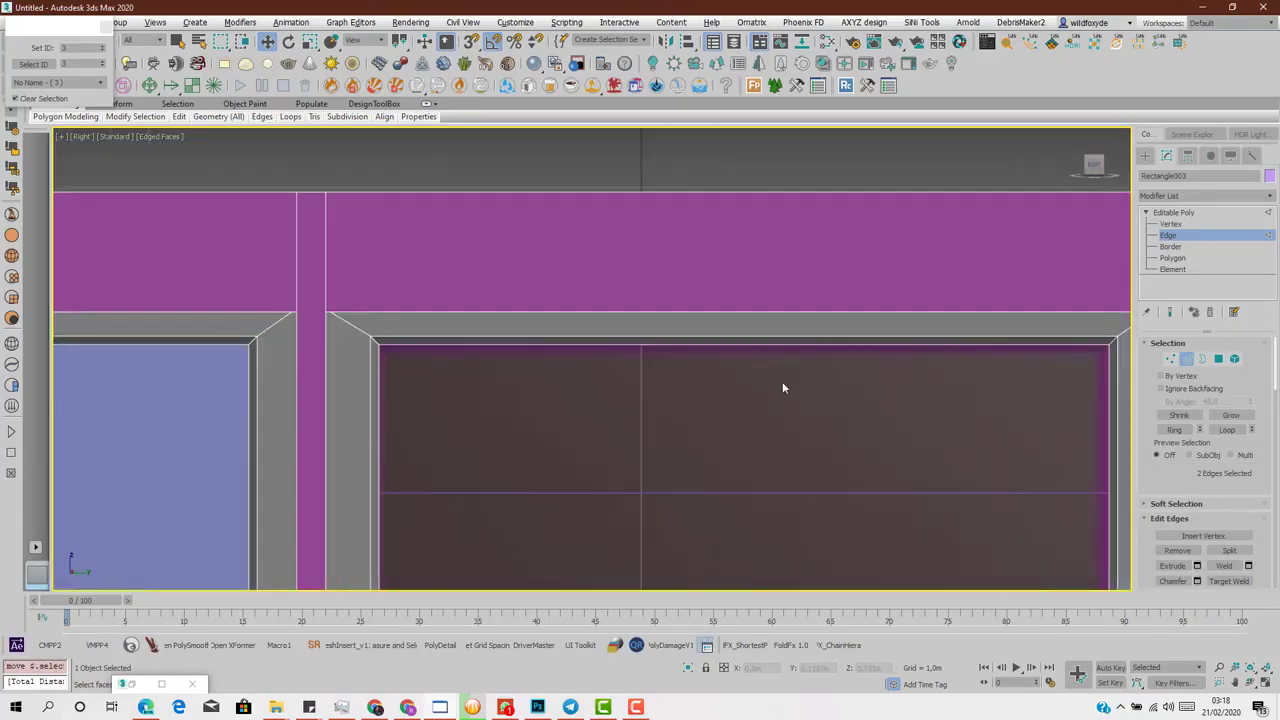
left_click_drag(703, 338, 744, 306)
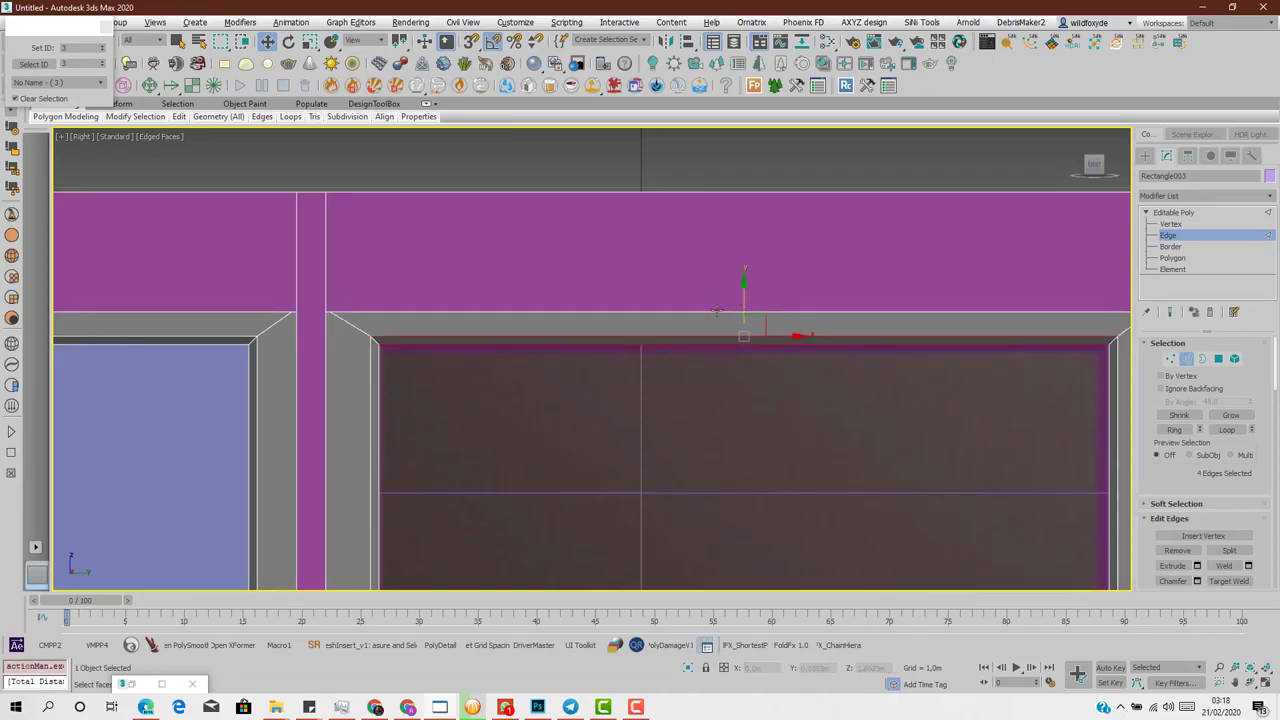
scroll(717, 308, "down", 3)
scroll(900, 450, "up", 5)
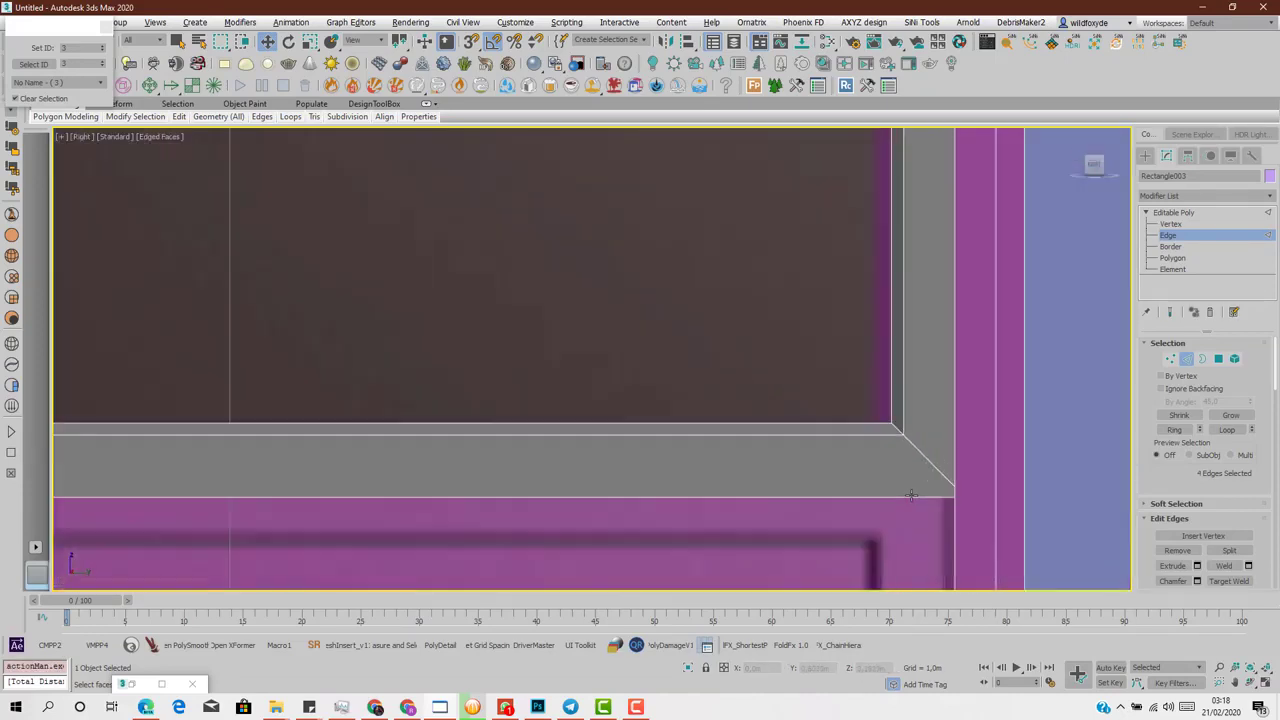
scroll(903, 458, "down", 3)
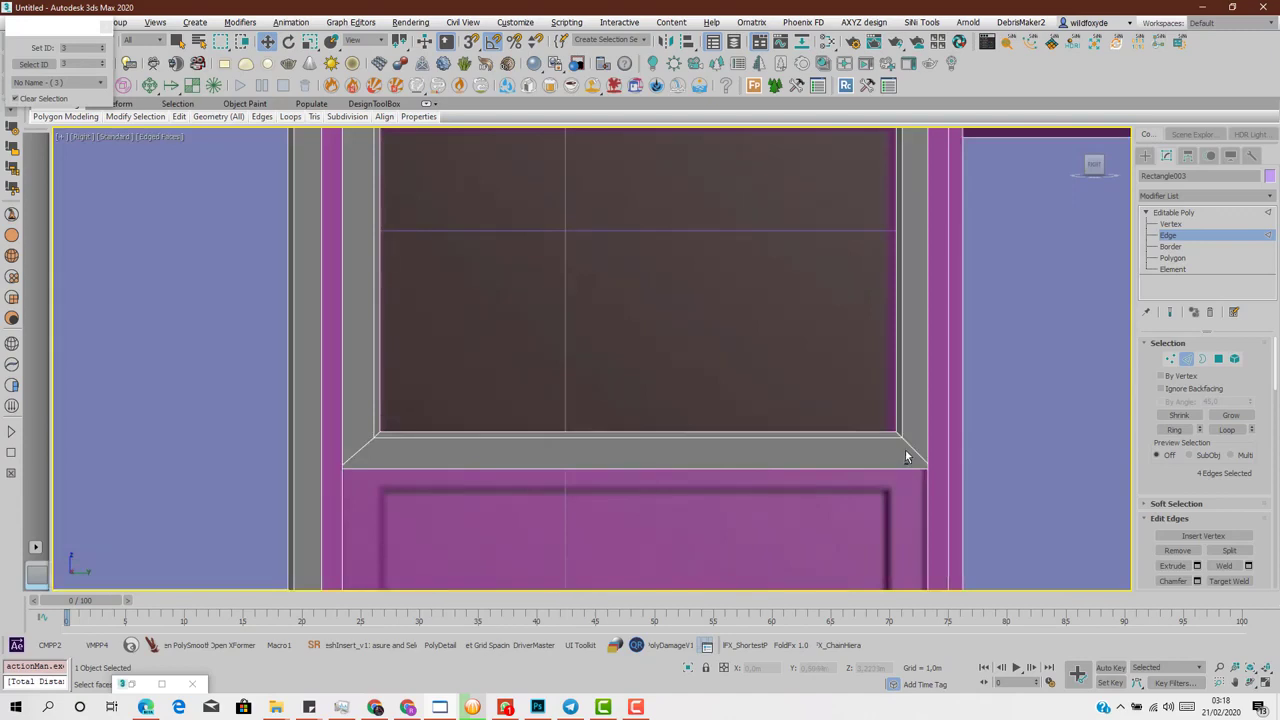
scroll(880, 464, "down", 5)
middle_click_drag(822, 515, 802, 415)
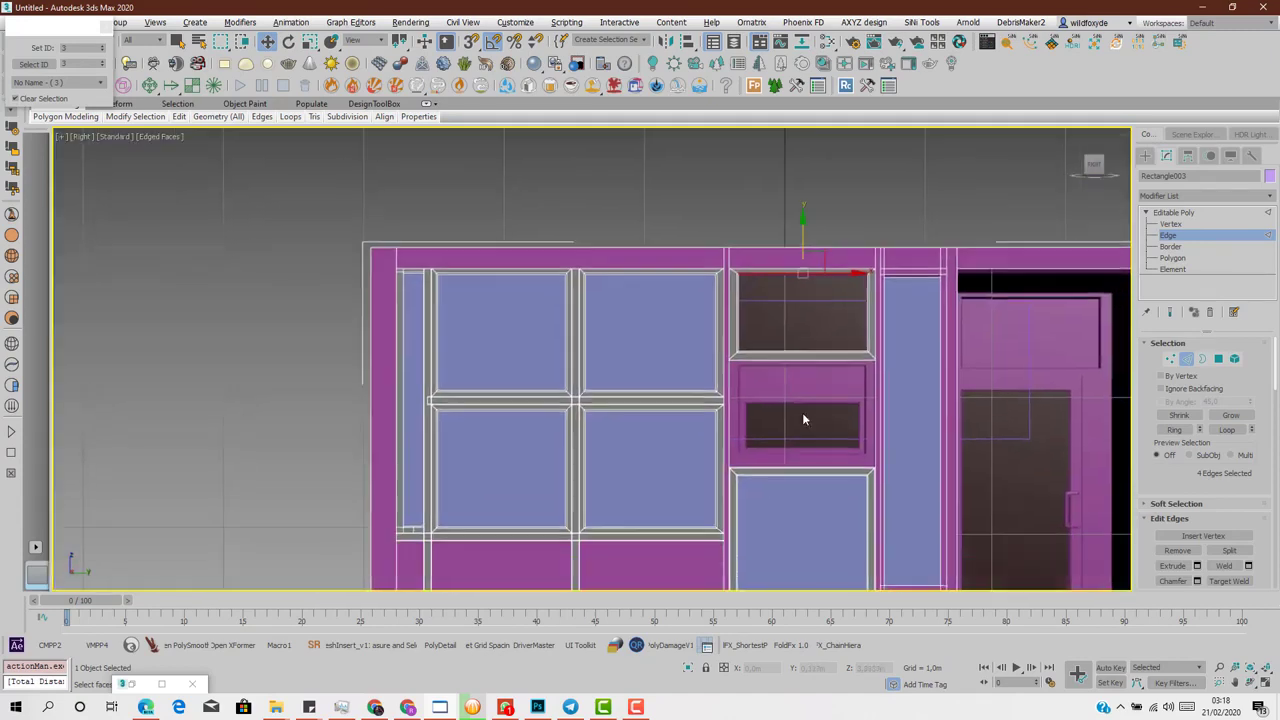
- Clone the door's frame element upward over the section above the door
key("alt+w")
right_click(1026, 563)
key("alt+w")
scroll(989, 526, "down", 2)
middle_click_drag(989, 526, 781, 285)
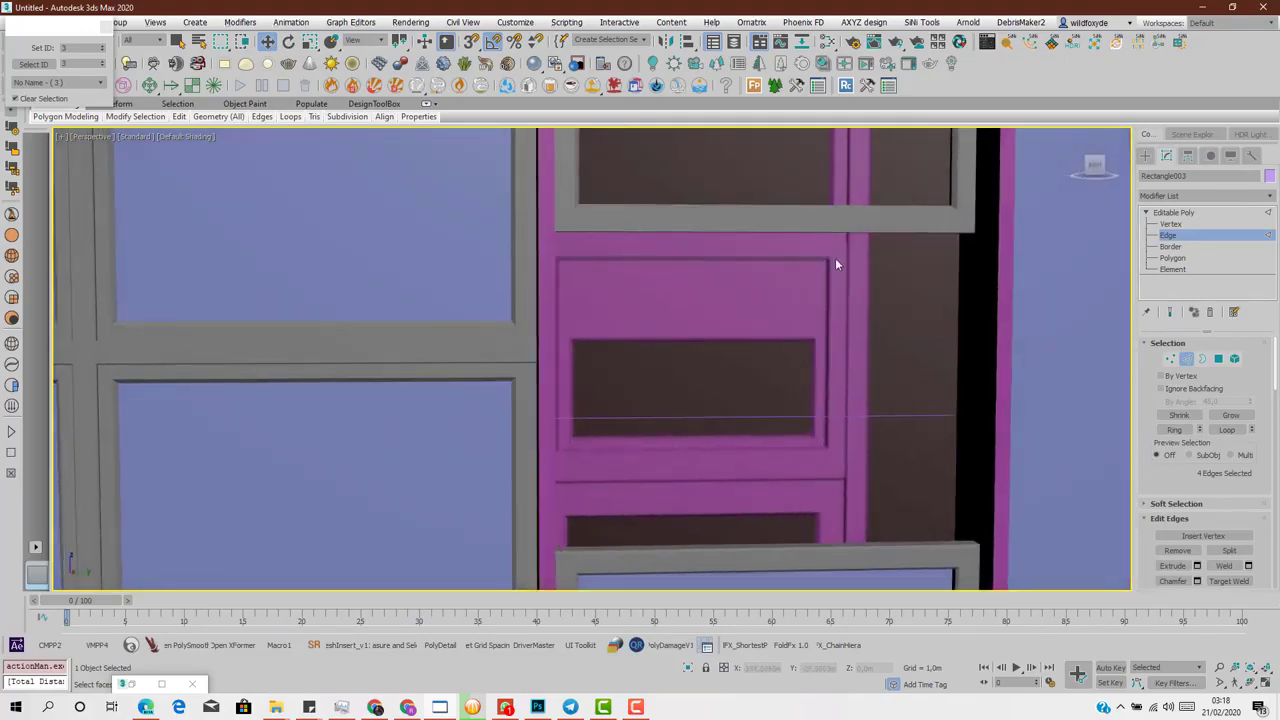
middle_click_drag(849, 518, 783, 343)
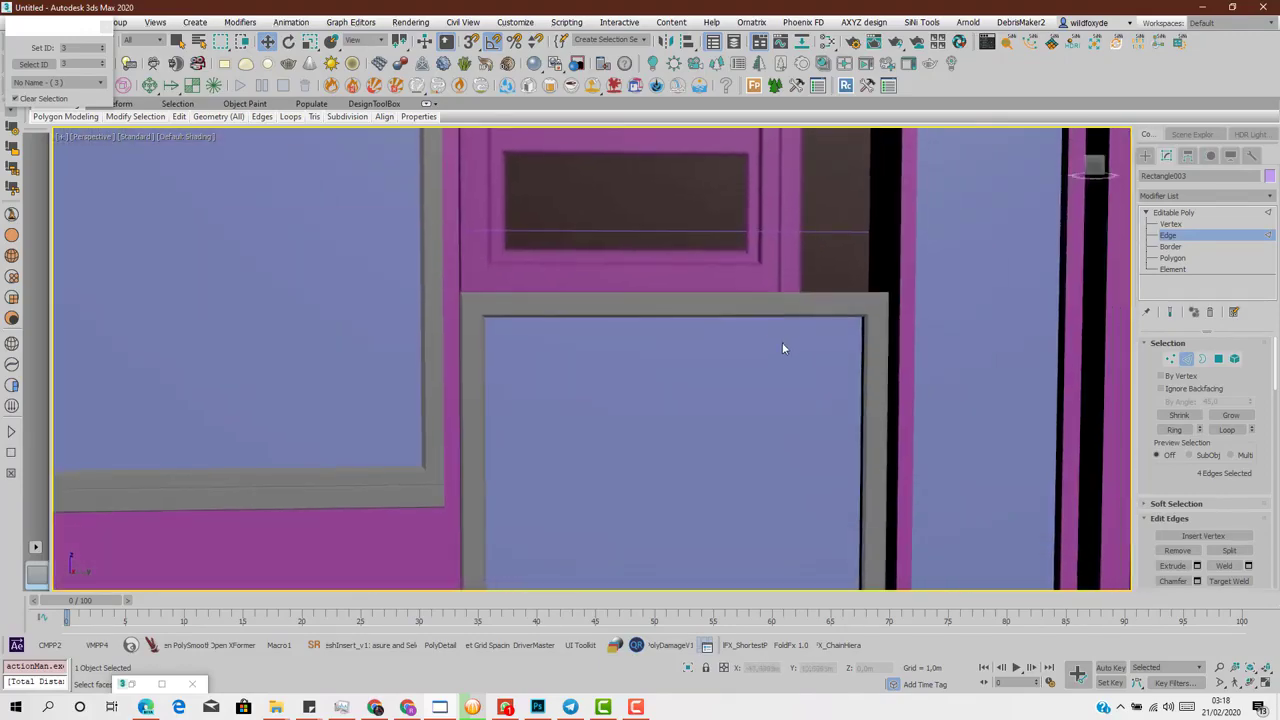
left_click(1235, 360)
left_click(877, 376)
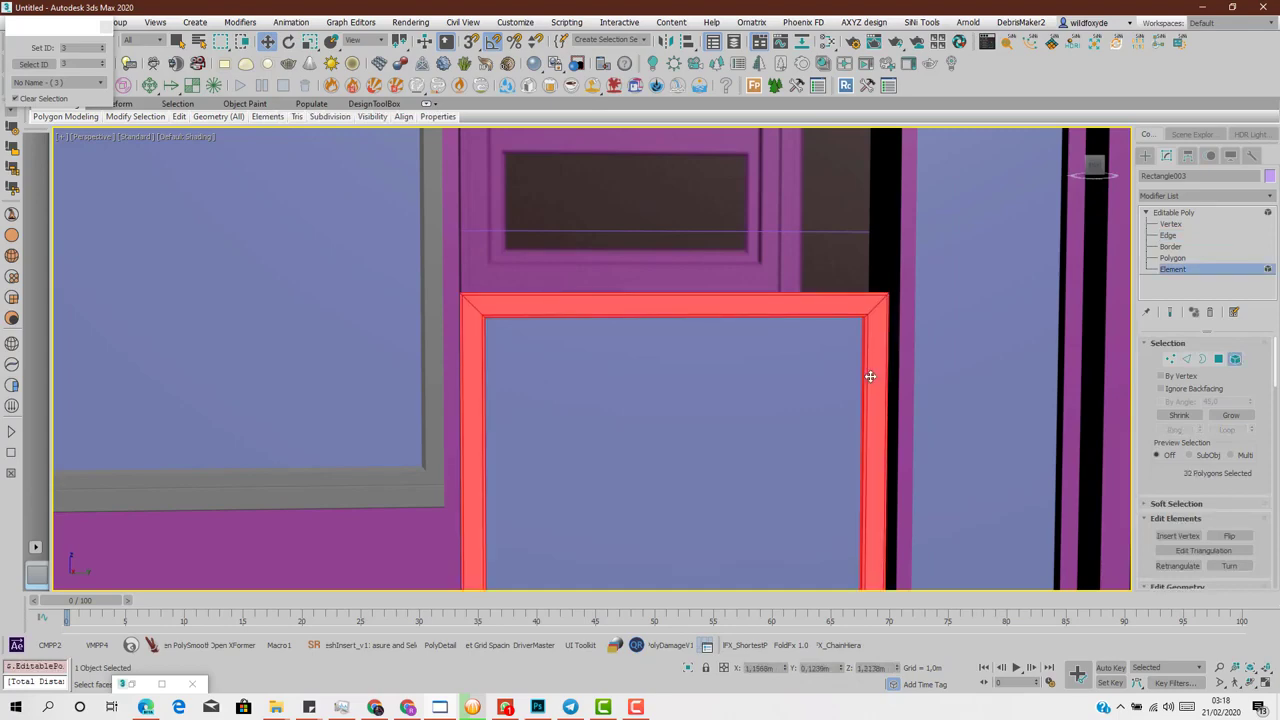
scroll(871, 371, "down", 5)
scroll(812, 463, "up", 5)
mouse_move(798, 513)
left_mouse_down()
mouse_move(791, 443)
mouse_move(823, 56)
left_mouse_up()
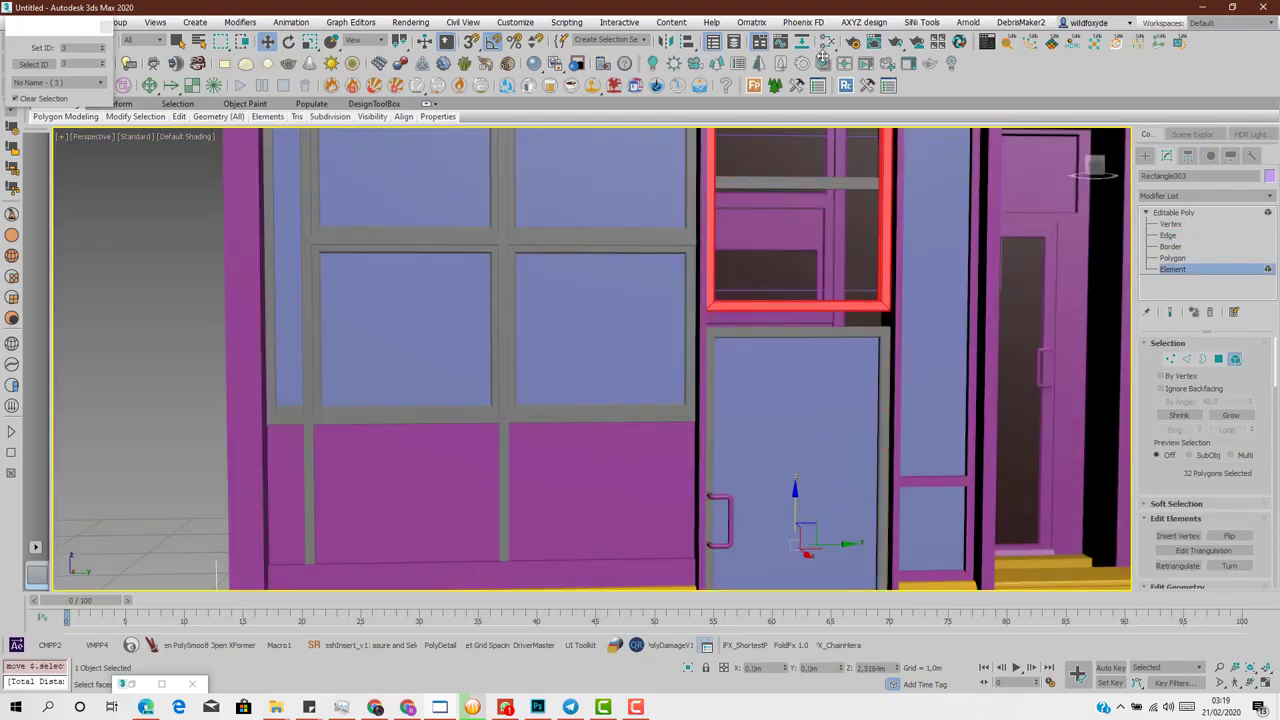
left_click(691, 365)
- Select the bottom vertices of the door frame copy in the Right view and raise them into the small dark opening
key("alt+w")
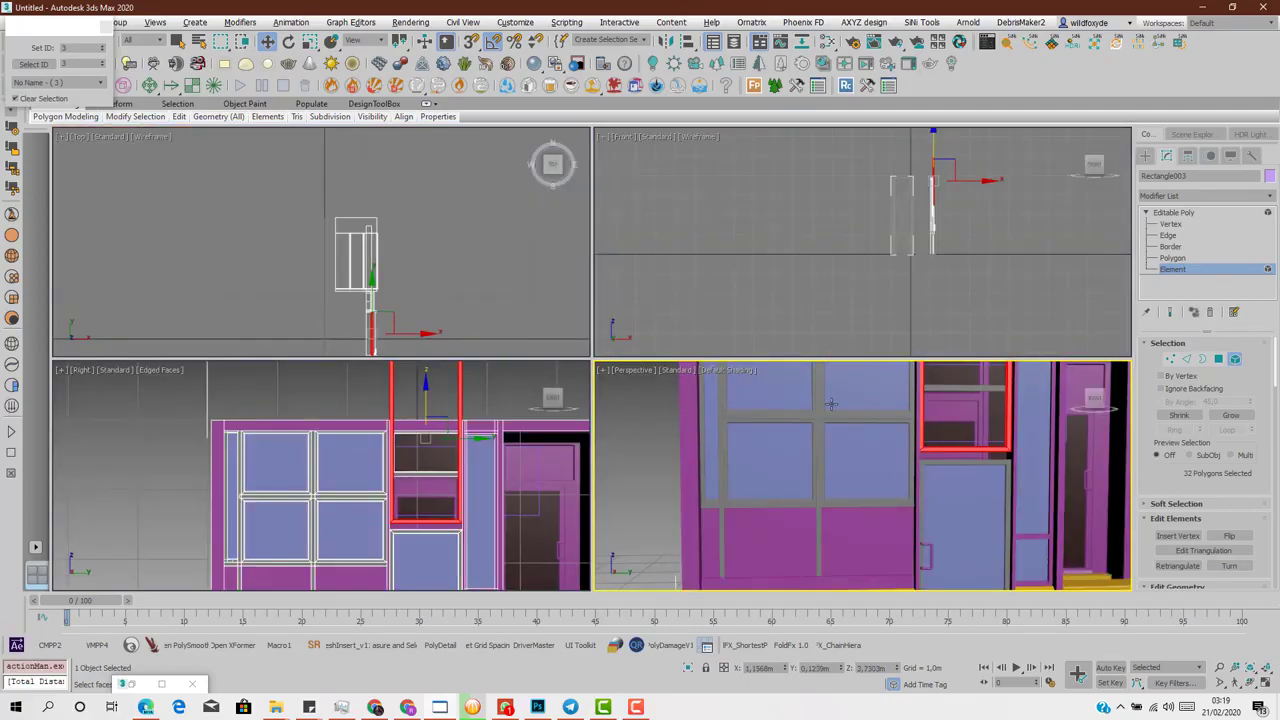
right_click(413, 490)
key("alt+w")
scroll(545, 561, "up", 4)
middle_click_drag(513, 418, 136, 495)
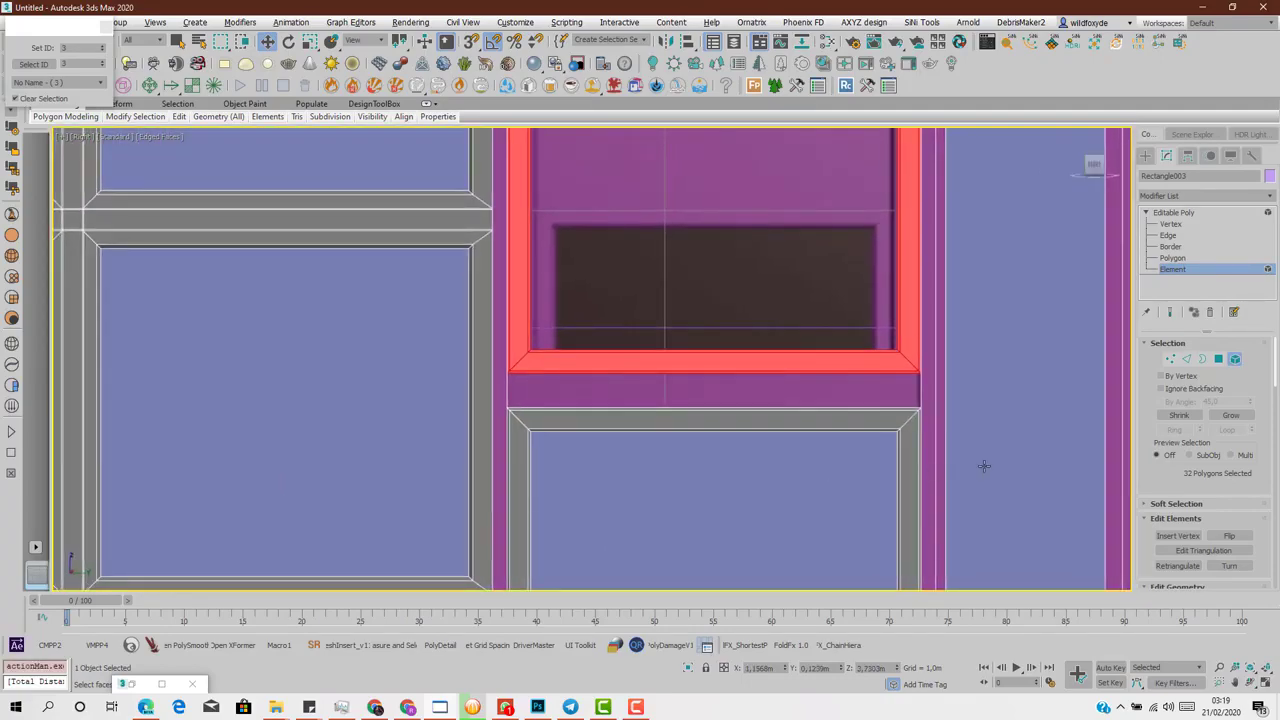
left_click(1171, 359)
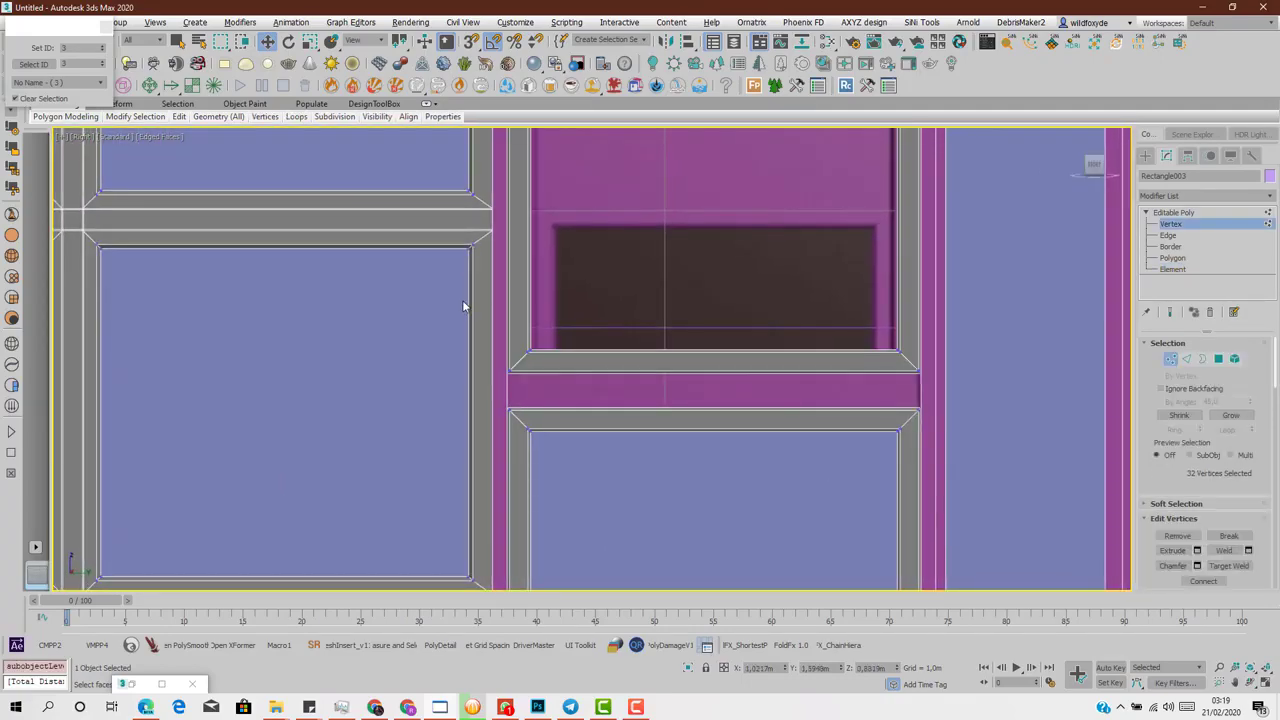
left_click_drag(1033, 388, 1033, 388)
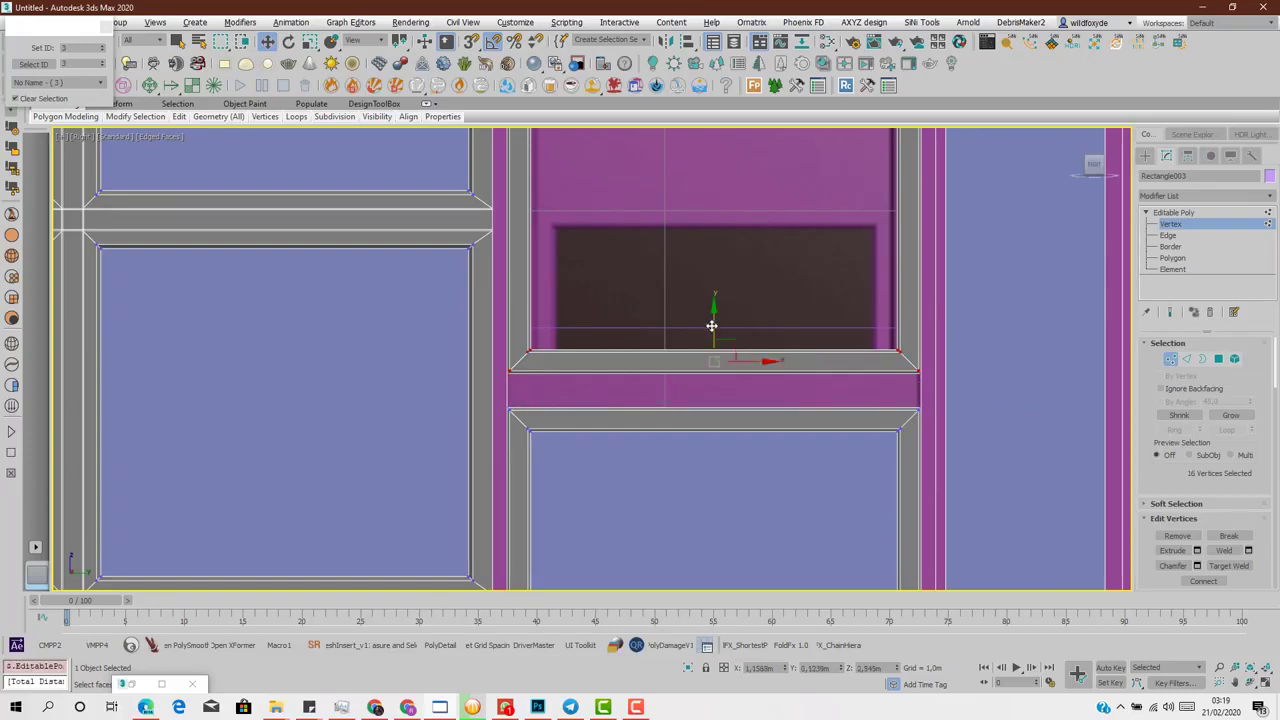
left_click_drag(711, 325, 771, 249)
key("alt+w")
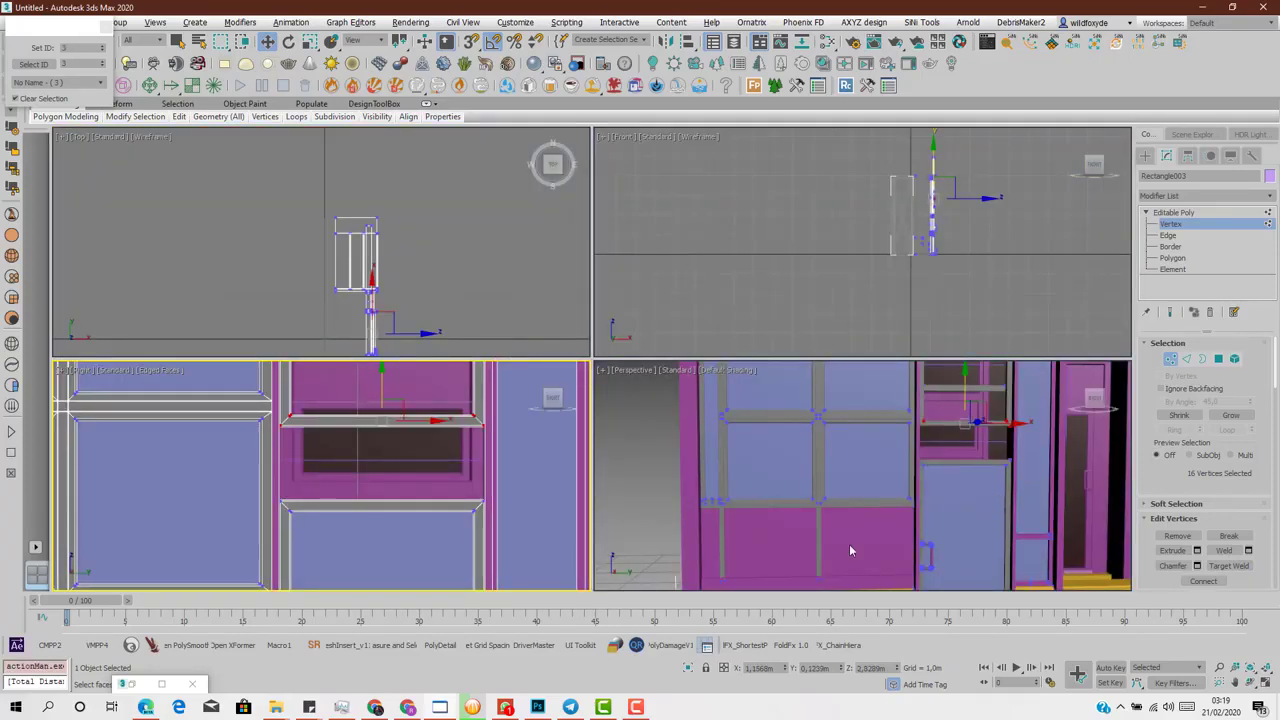
- Compare with the storefront reference in Photoshop and lower the door frame copy's bottom vertices to just below the small dark opening
left_click(538, 707)
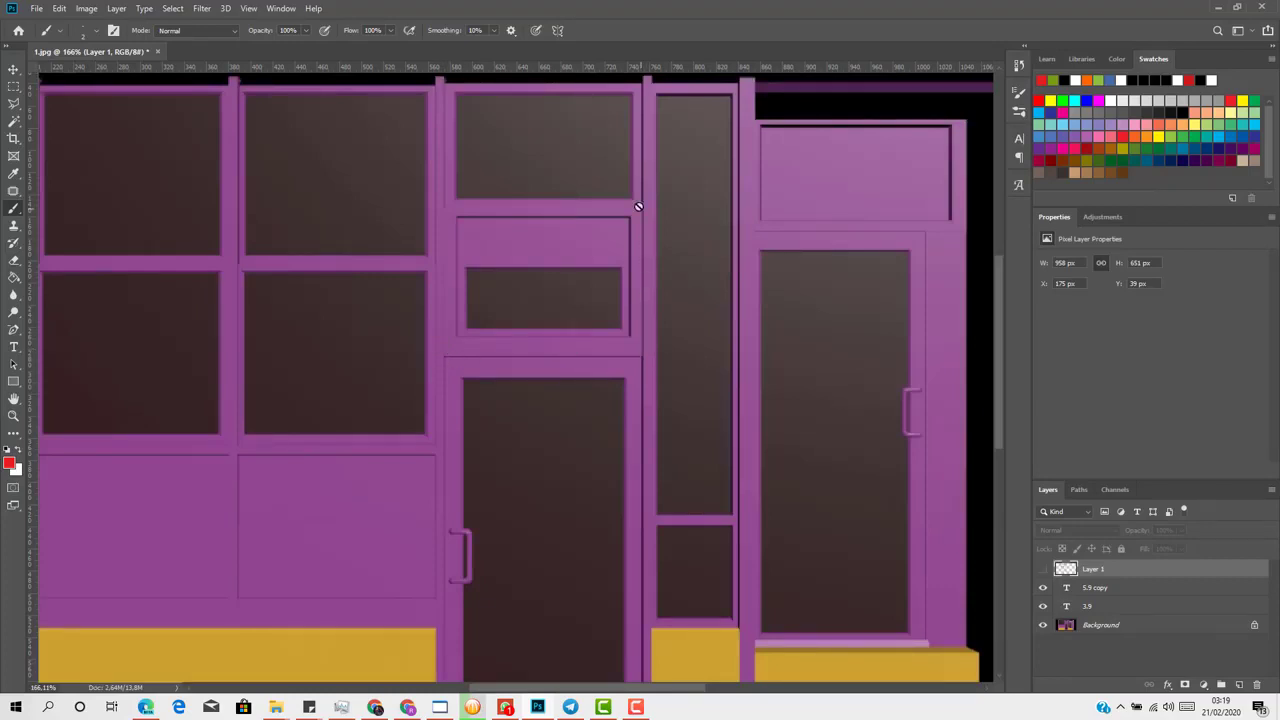
key("alt+Tab")
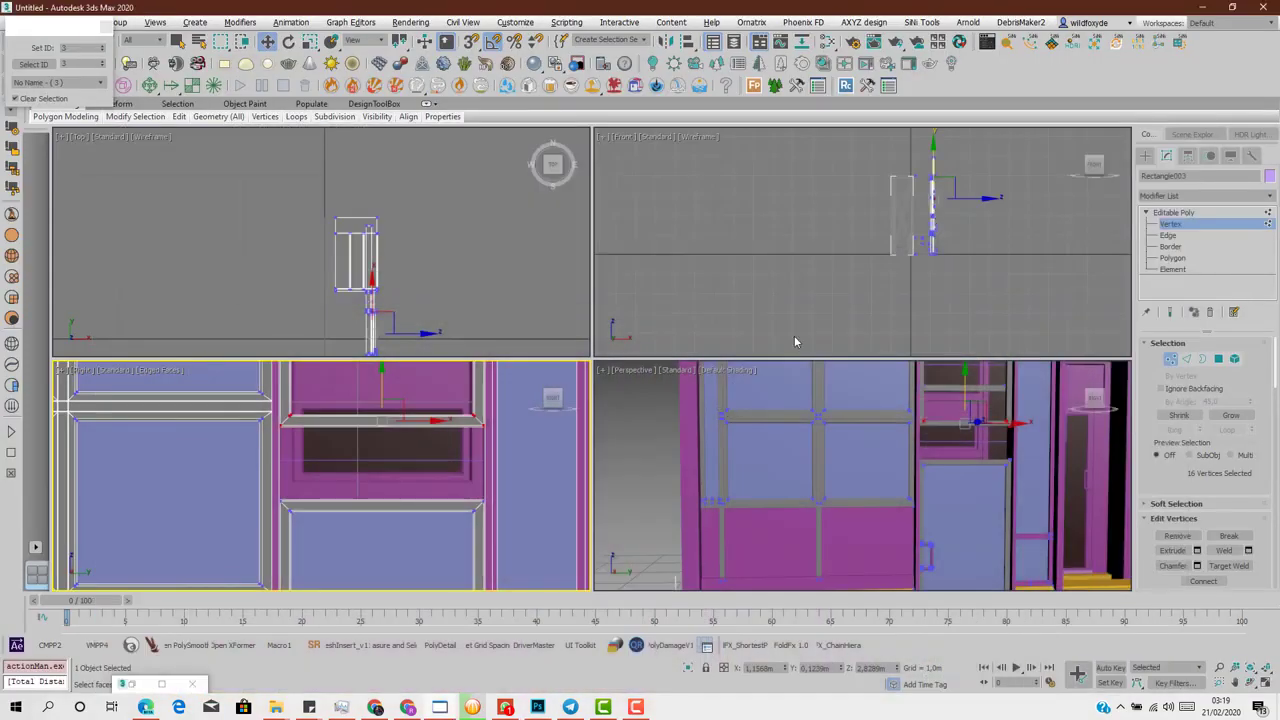
key("alt+w")
scroll(649, 343, "up", 5)
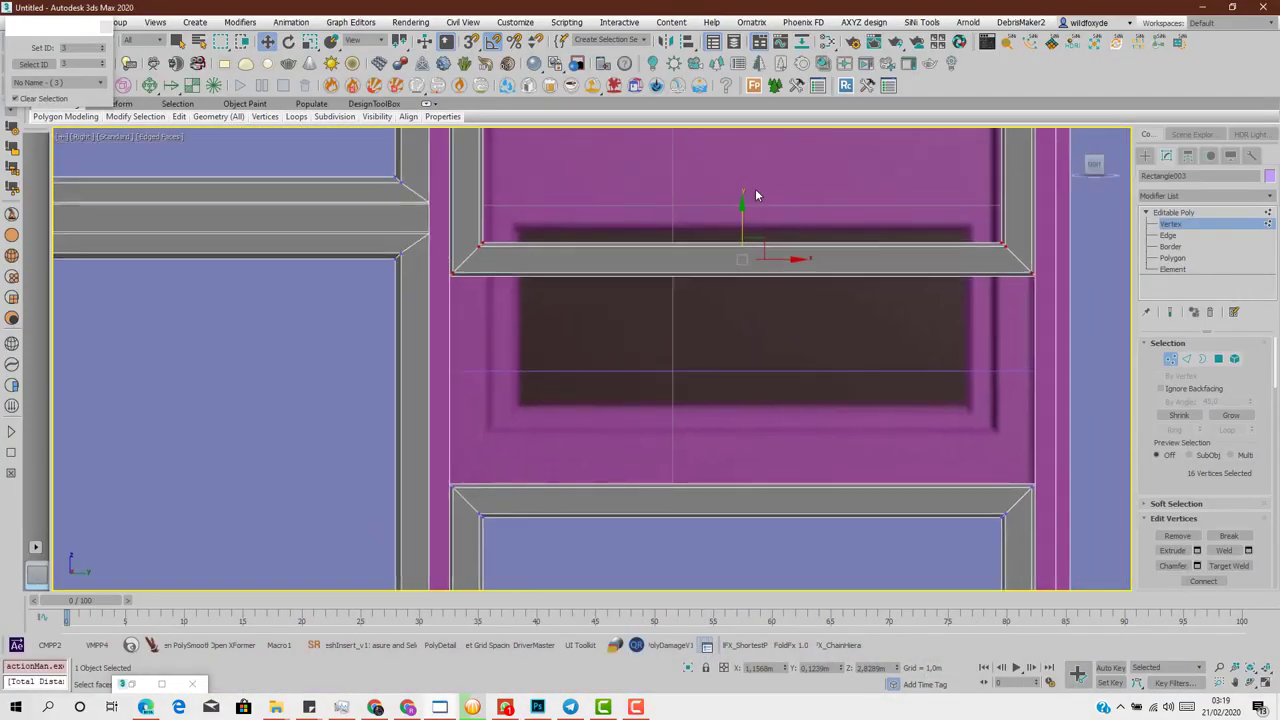
left_click_drag(741, 211, 741, 425)
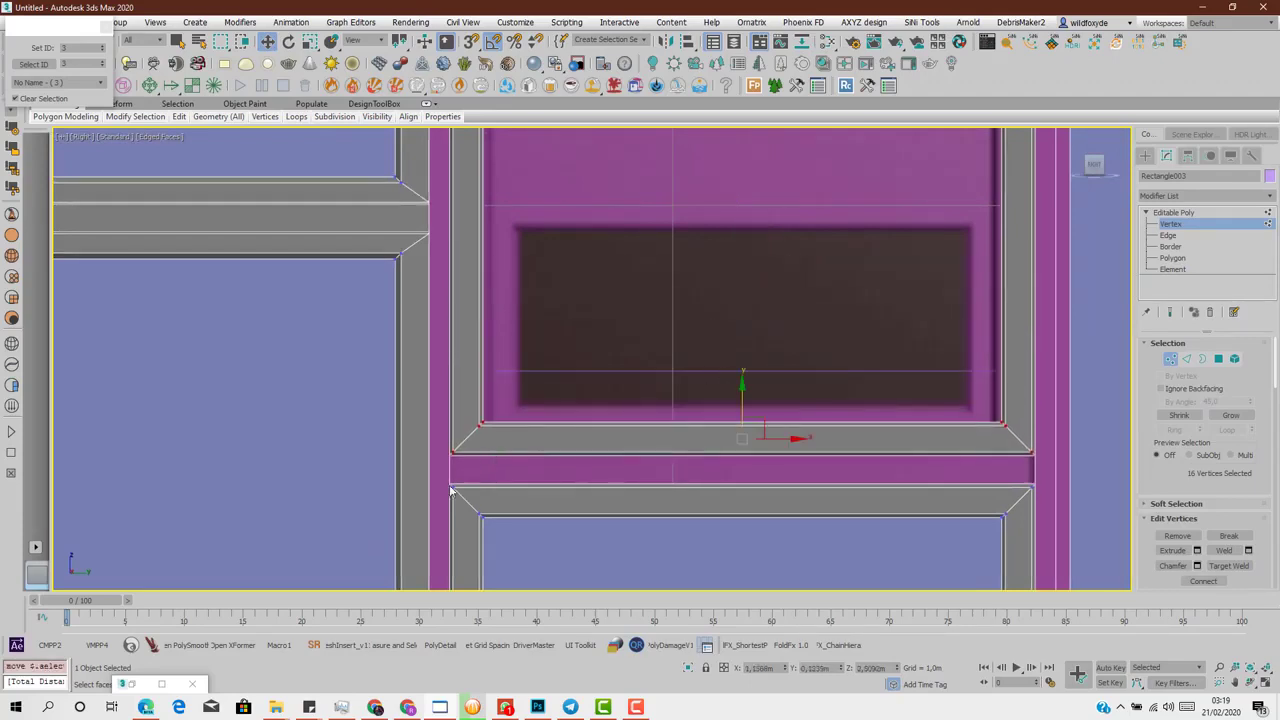
- Snap the frame copy's bottom vertices down onto the top edge of the door frame below
scroll(447, 401, "up", 6)
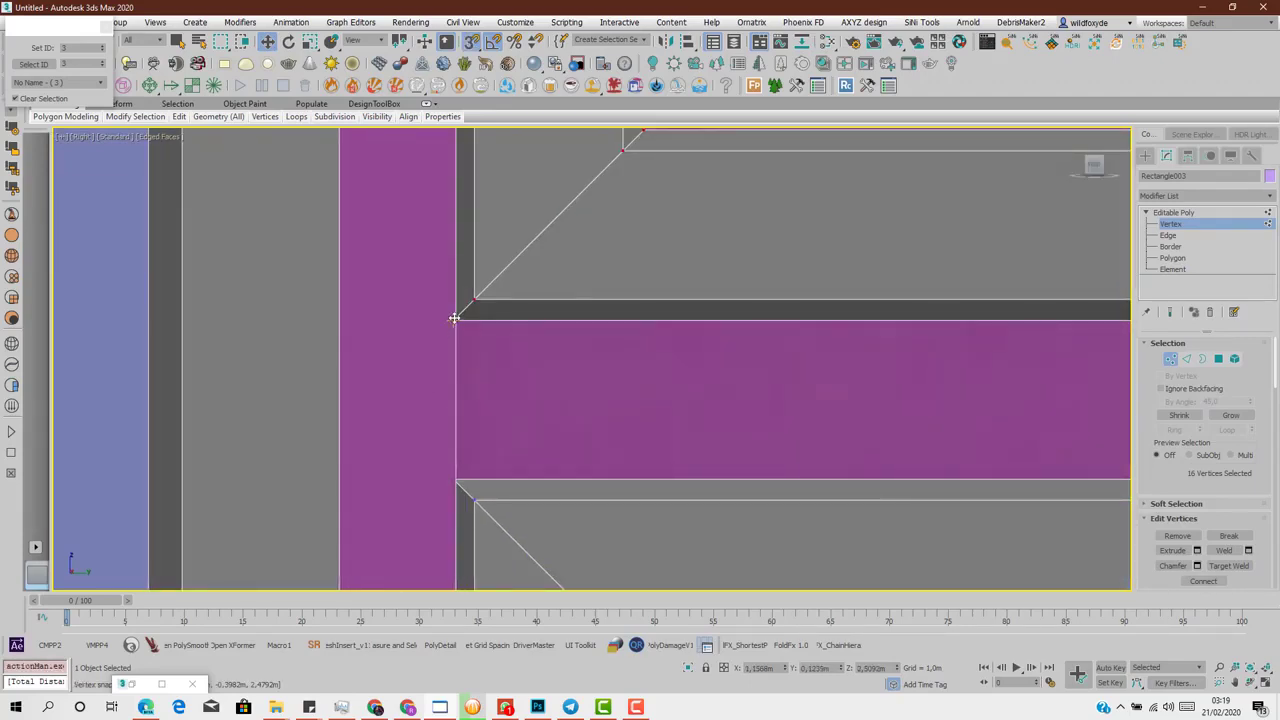
left_click_drag(454, 318, 454, 478)
scroll(482, 460, "down", 5)
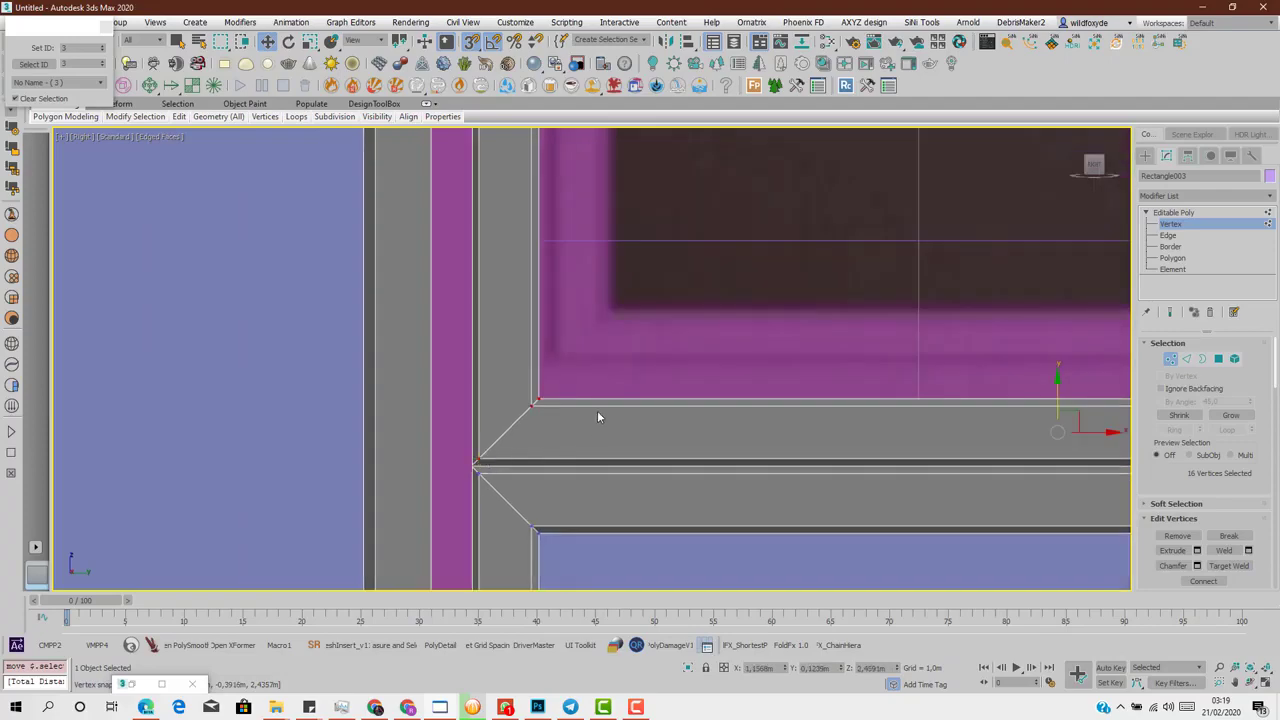
- Select the inner bottom corner vertices of the frame copy and raise them slightly to thicken its bottom rail
left_click_drag(714, 423, 717, 424)
middle_click_drag(722, 411, 617, 422)
scroll(743, 421, "down", 2)
left_click_drag(812, 331, 981, 403)
left_click_drag(1086, 428, 1086, 428, "ctrl")
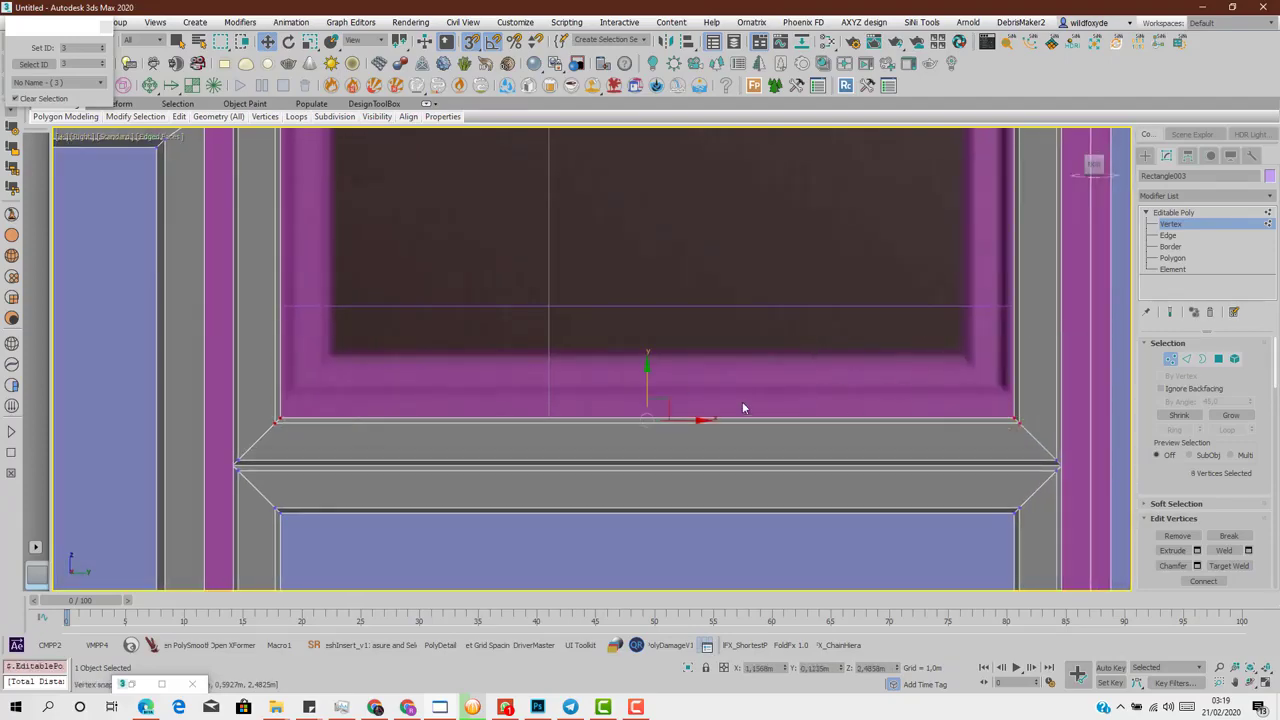
key("s")
left_click_drag(648, 381, 665, 351)
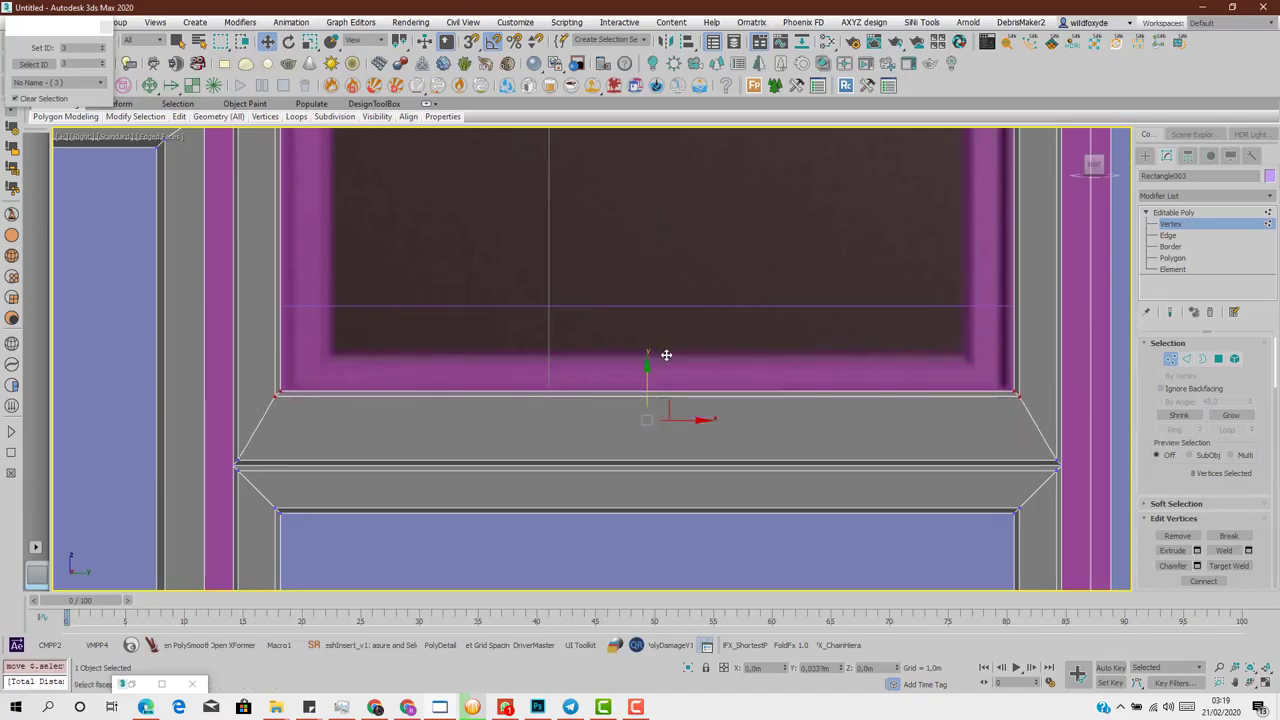
- Select the frame copy's top vertices and lower them to meet the underside of the upper frame
scroll(665, 352, "down", 5)
middle_click_drag(665, 300, 700, 483)
left_click_drag(586, 197, 804, 228)
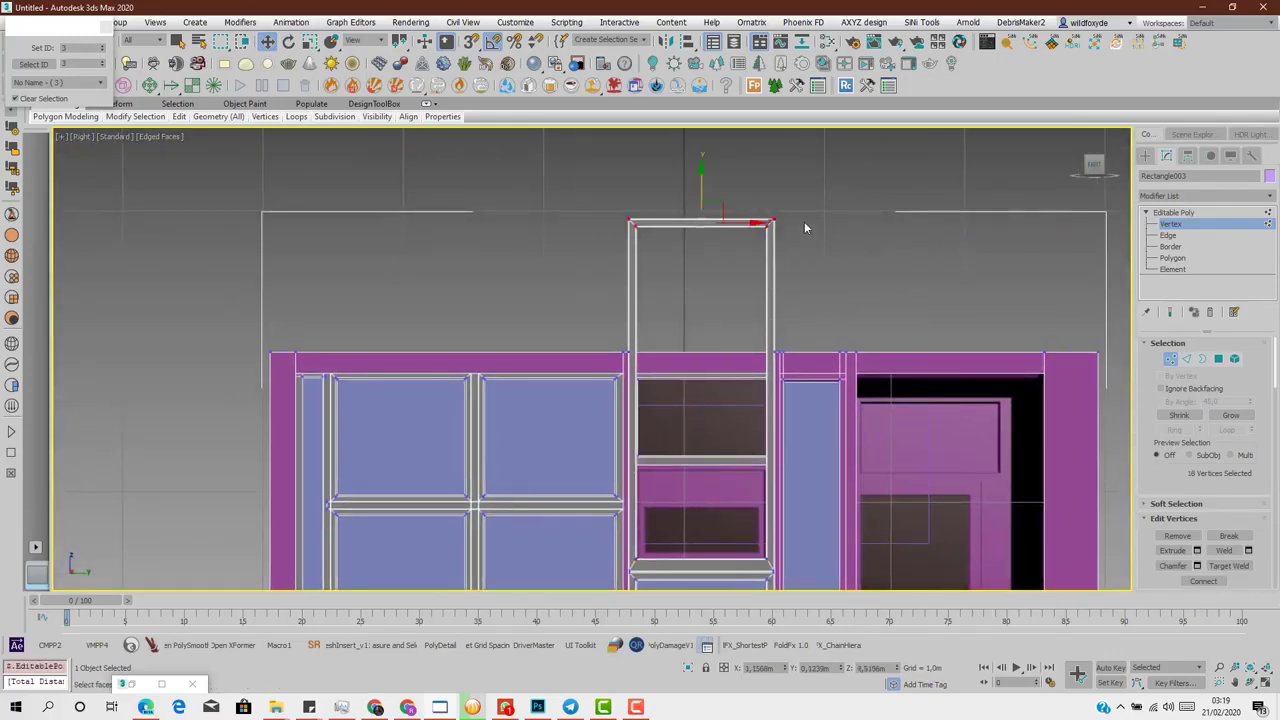
left_click_drag(703, 189, 703, 449)
scroll(681, 518, "up", 5)
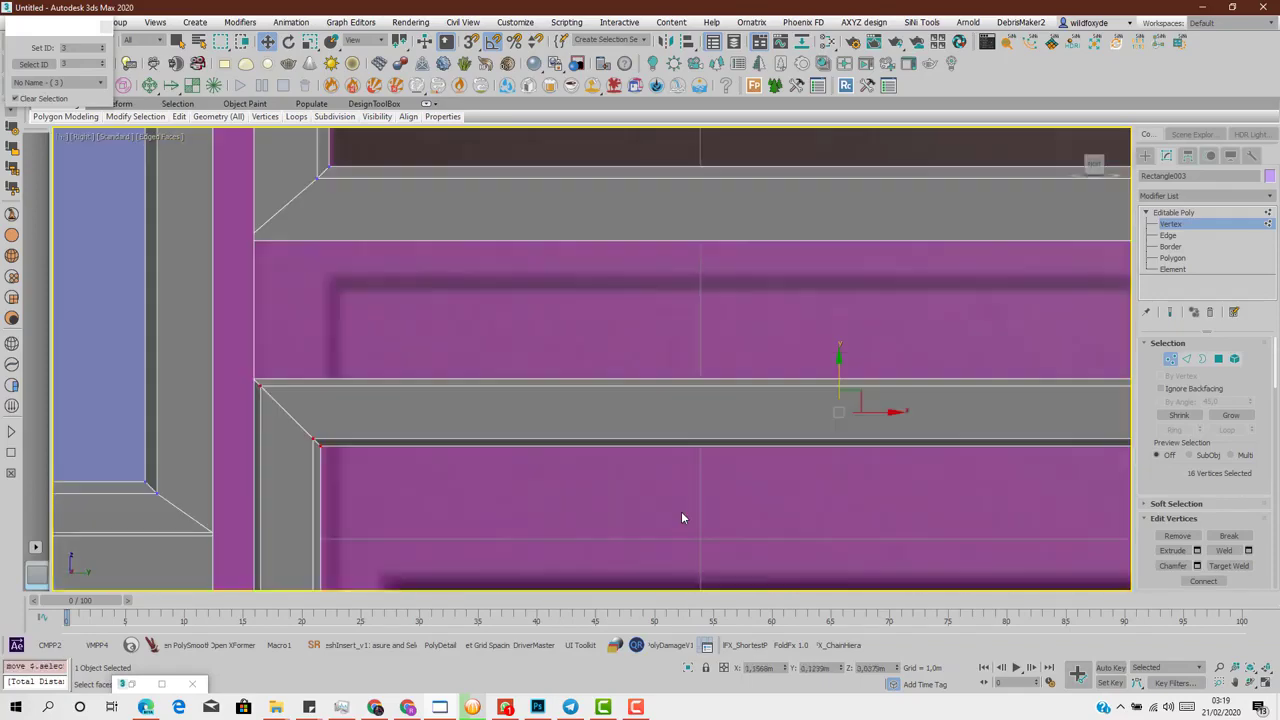
left_click_drag(840, 378, 843, 215)
scroll(626, 271, "down", 4)
scroll(531, 220, "up", 5)
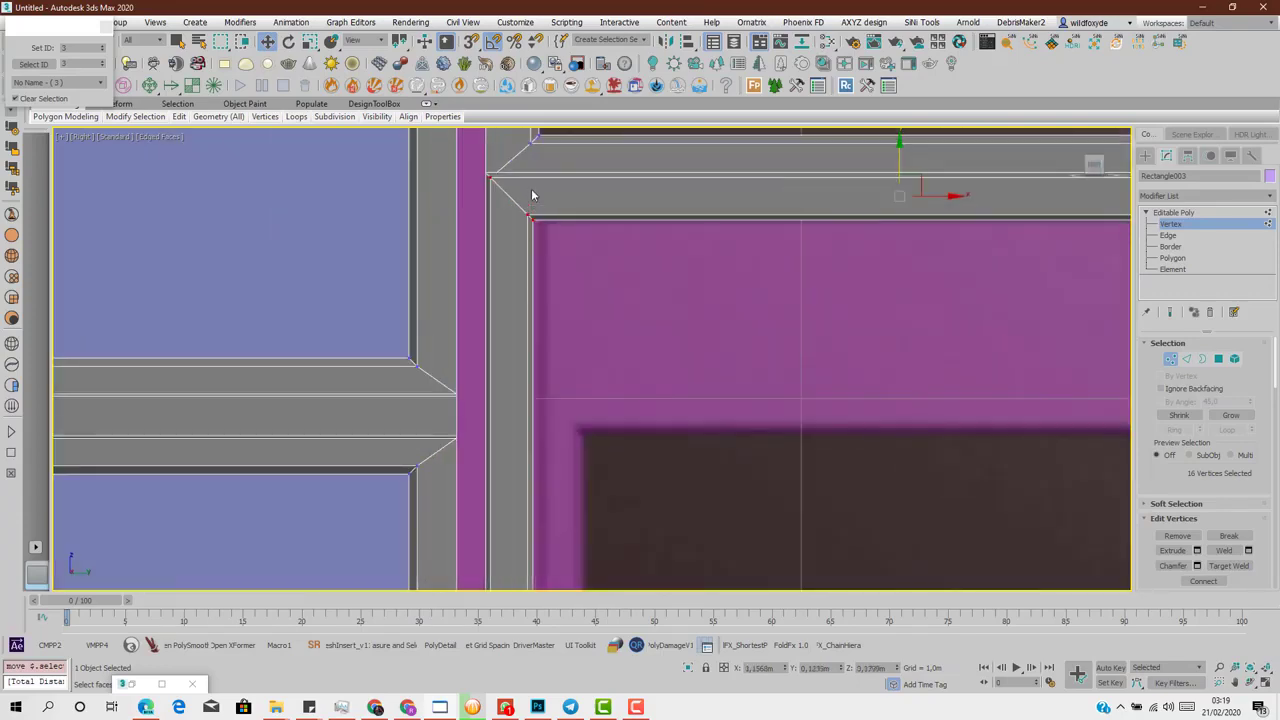
- Select the frame copy's left inner vertices and move them slightly inward to widen the left stile
scroll(540, 290, "down", 4)
middle_click_drag(554, 346, 554, 397)
scroll(497, 435, "up", 5)
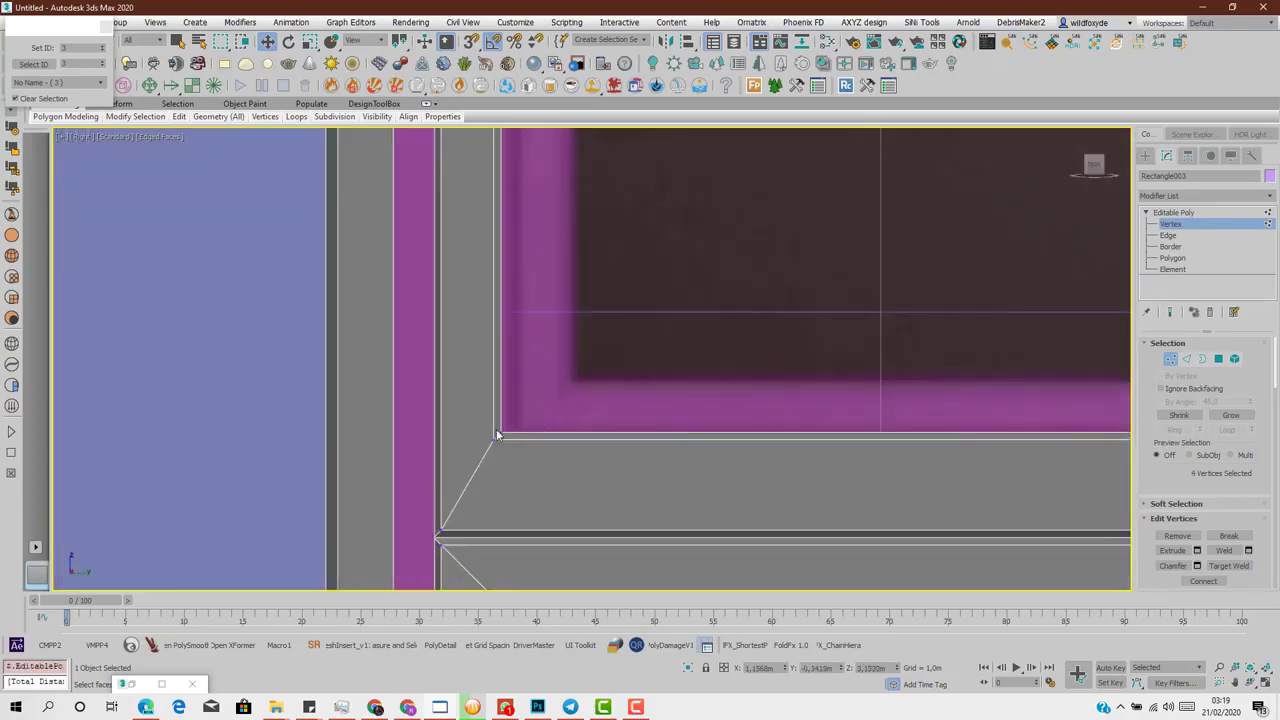
scroll(525, 460, "down", 4)
scroll(518, 343, "up", 5)
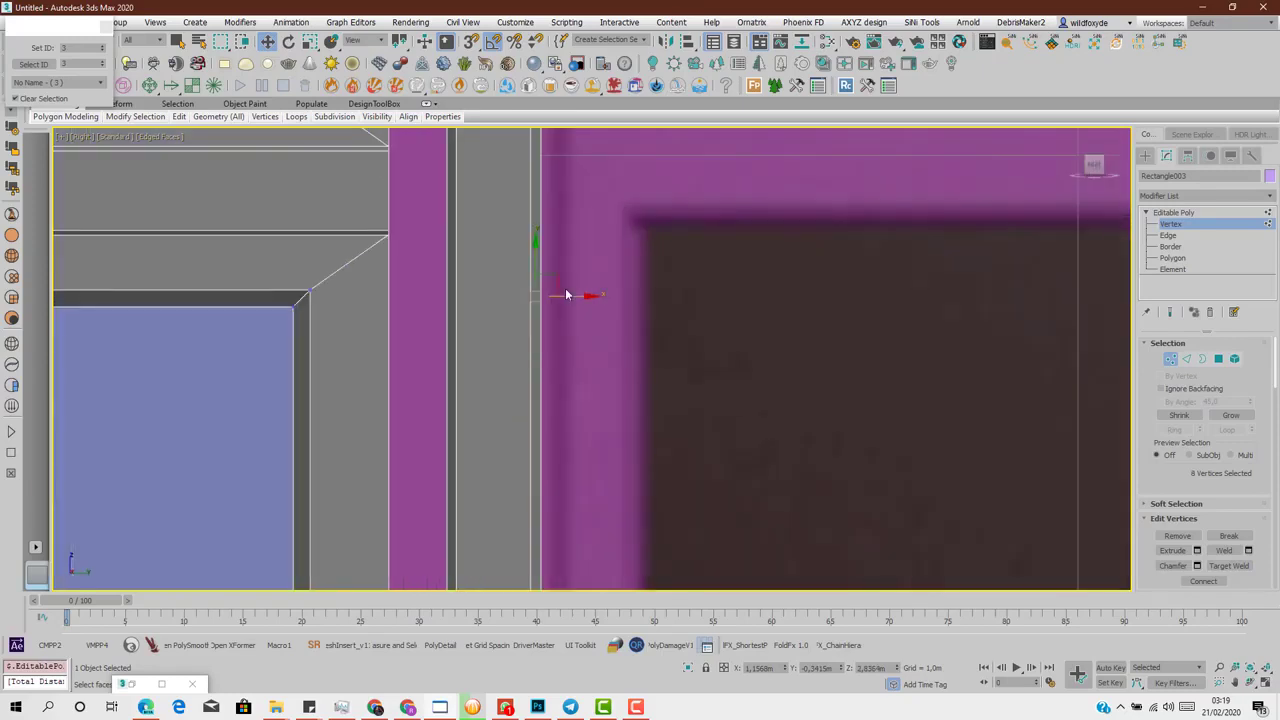
left_click_drag(569, 297, 589, 300)
scroll(786, 329, "down", 4)
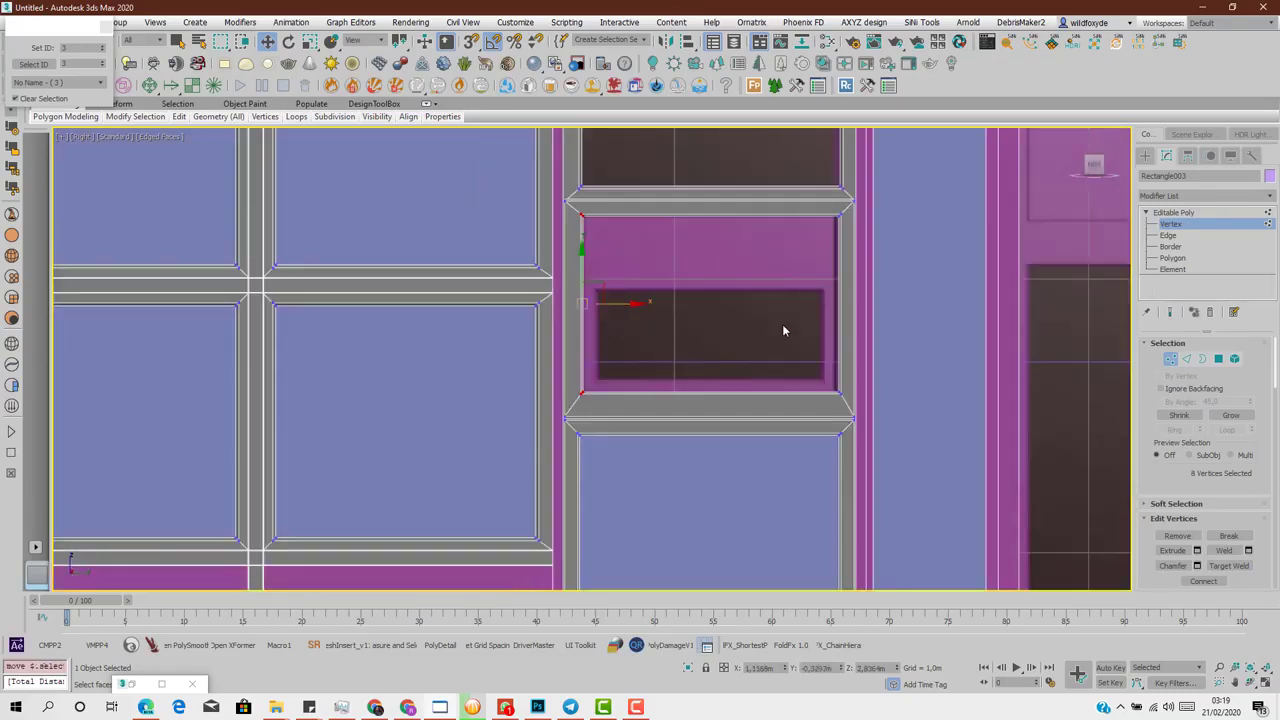
- Select the frame copy's right inner vertices and move them slightly inward to widen the right stile
scroll(829, 317, "up", 5)
middle_click_drag(829, 317, 637, 562)
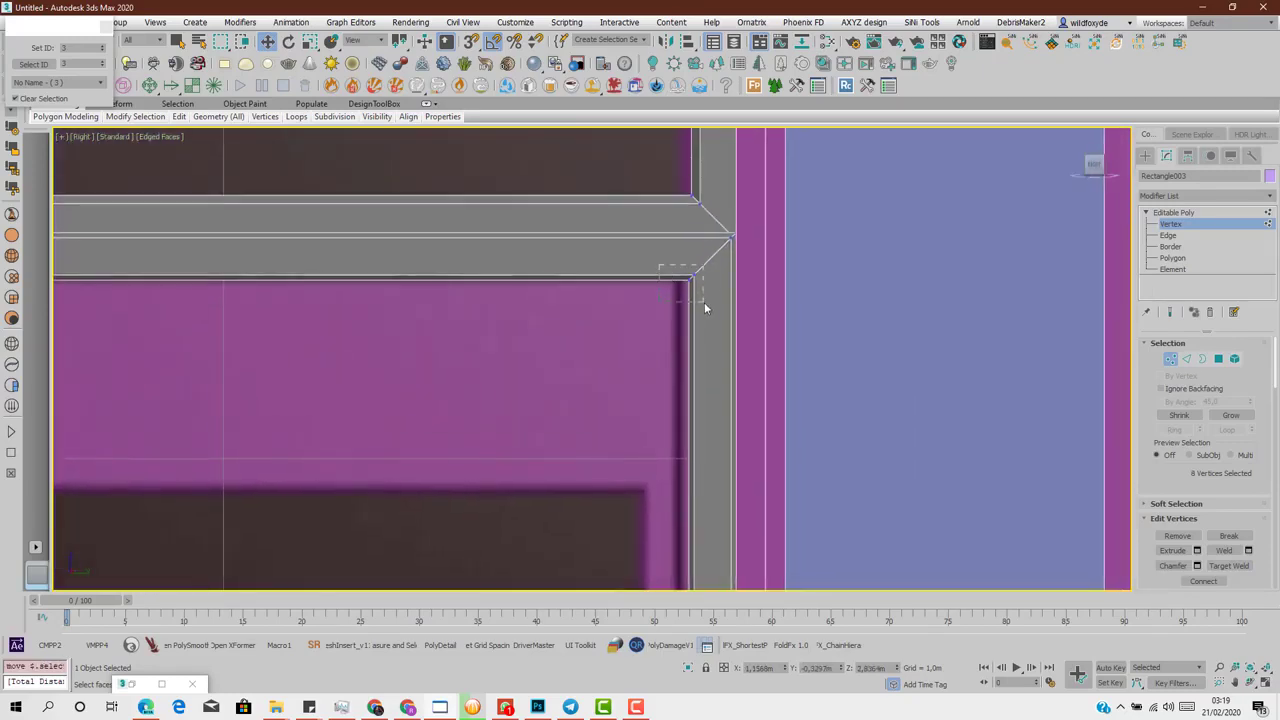
scroll(704, 308, "down", 4)
middle_click_drag(686, 457, 643, 317)
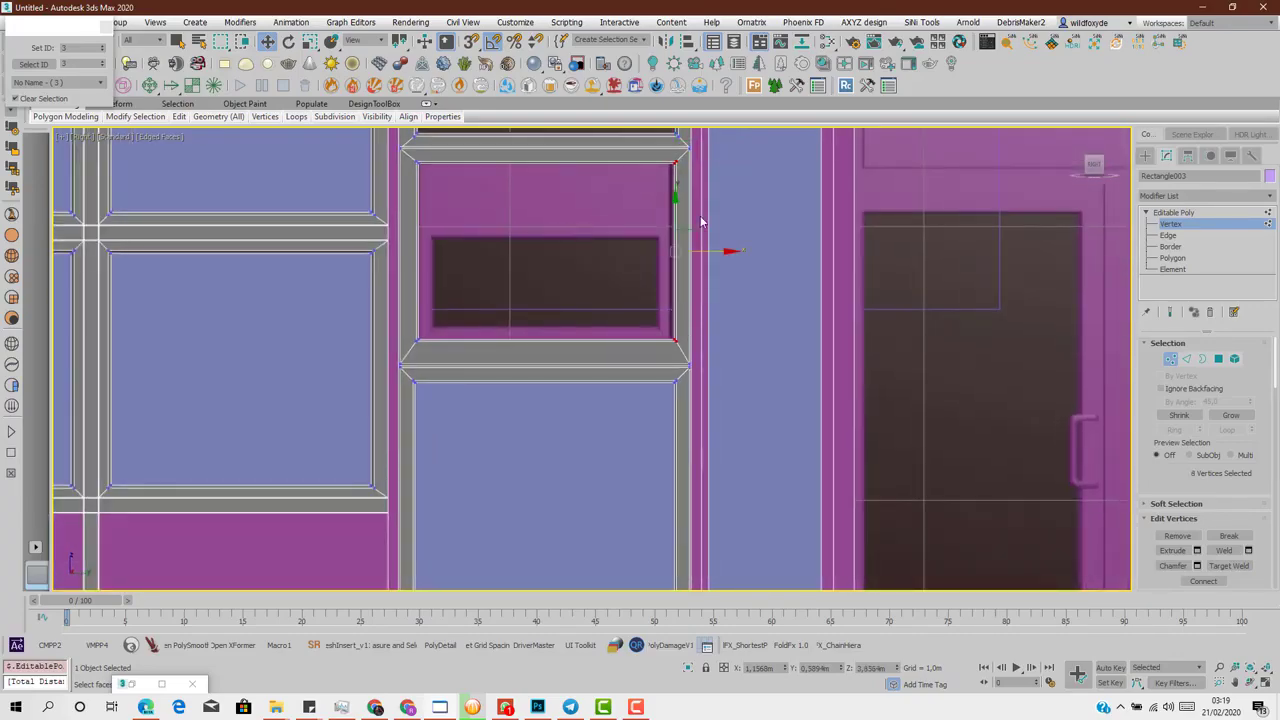
scroll(701, 222, "up", 5)
left_click_drag(681, 239, 659, 241)
scroll(600, 245, "down", 4)
middle_click_drag(580, 249, 637, 383)
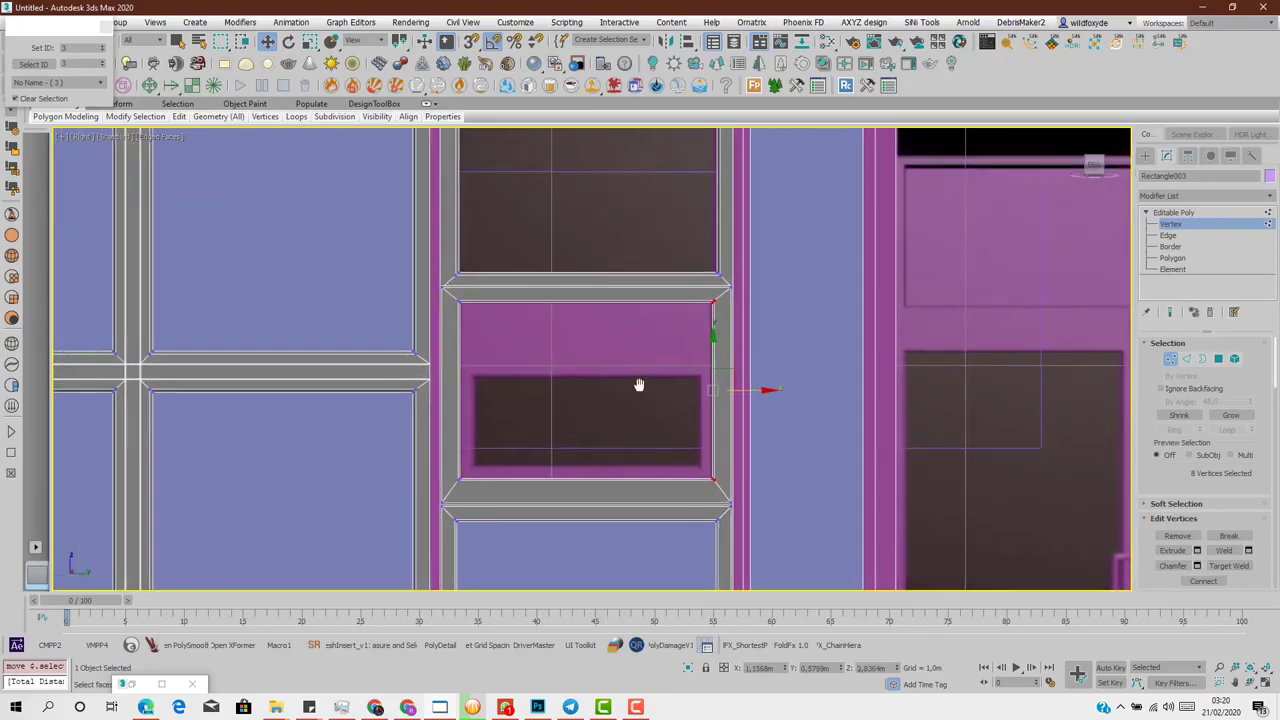
- Try to select the frame copy's front faces in the Perspective view using a 45° by-angle polygon selection
key("alt+w")
scroll(837, 486, "up", 1)
key("alt+w")
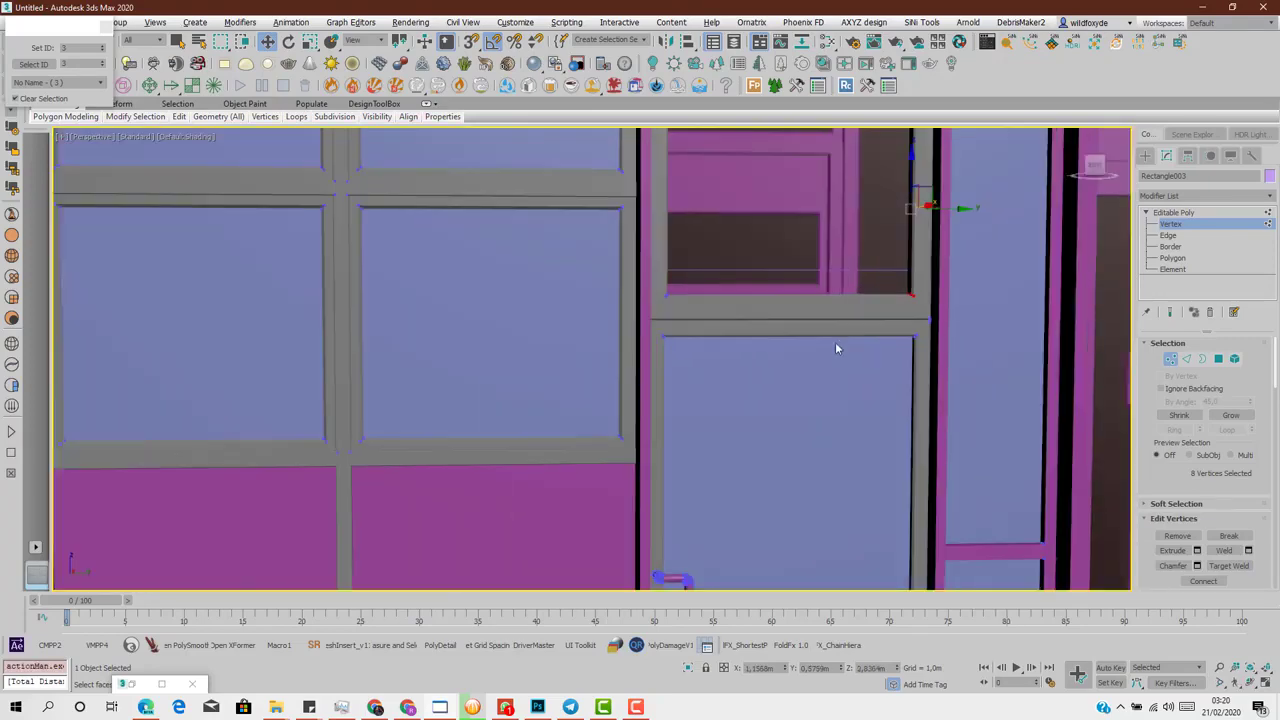
scroll(835, 342, "up", 8)
middle_click_drag(926, 277, 1146, 393, "alt")
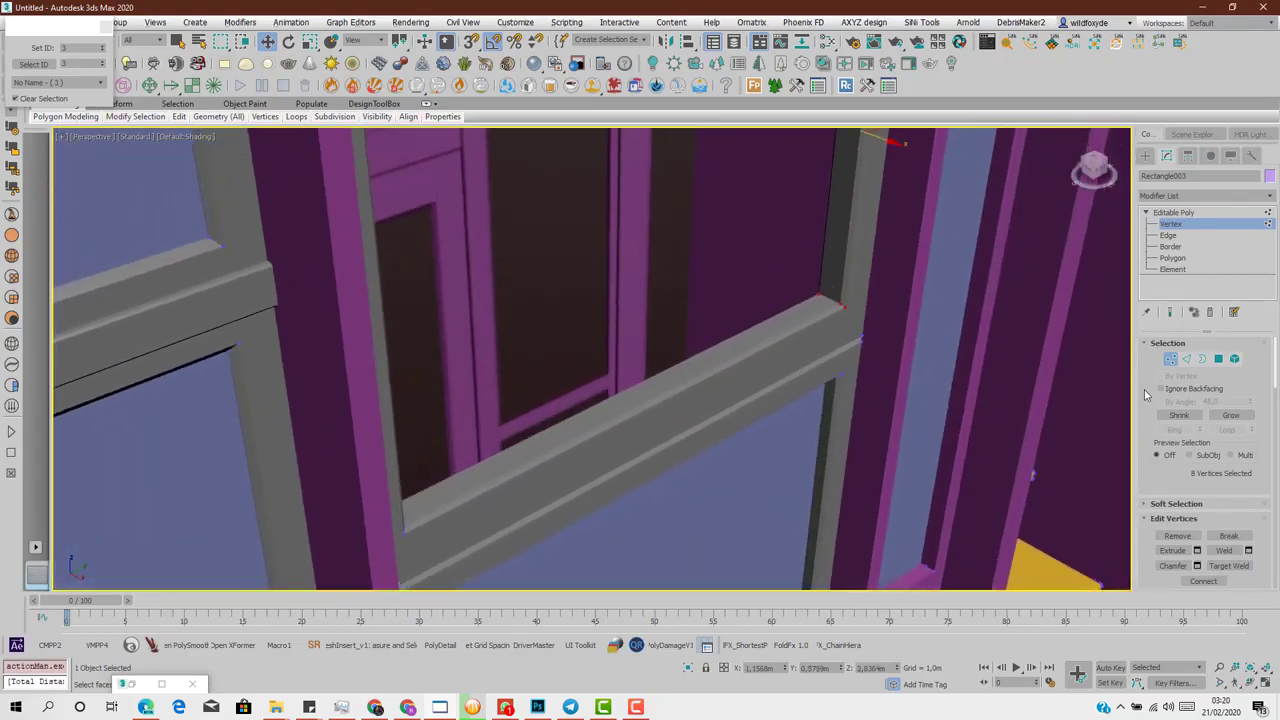
left_click(1219, 359)
left_click(795, 359)
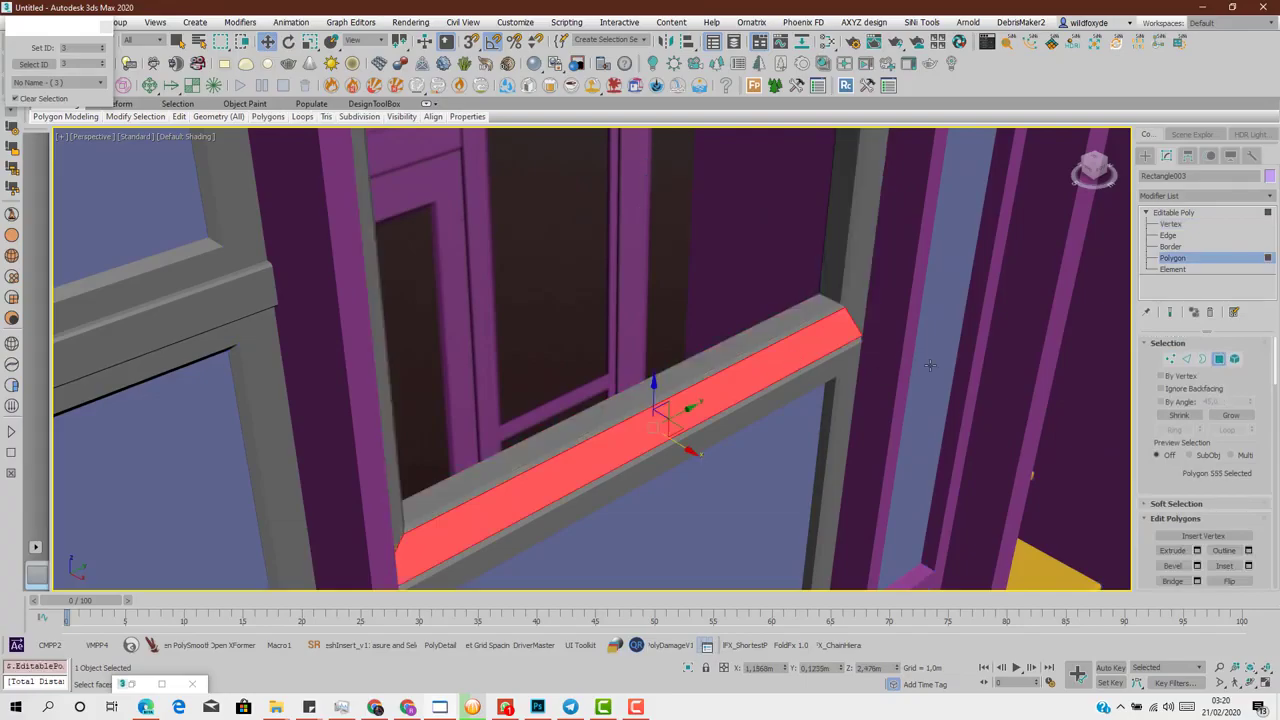
left_click(1177, 404)
left_click(824, 313)
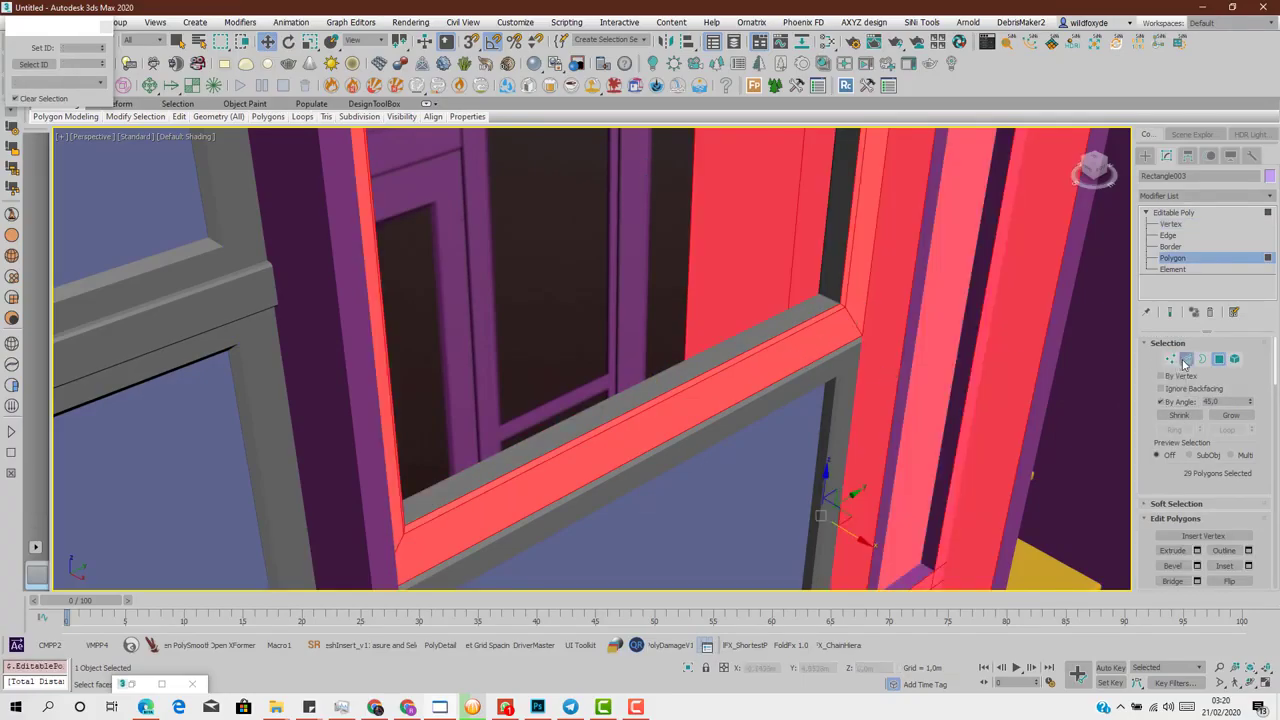
- Convert the frame copy's front corner edge ring to polygons, grow the selection over the bevels and move it forward
left_click(1185, 360)
left_click(1170, 429)
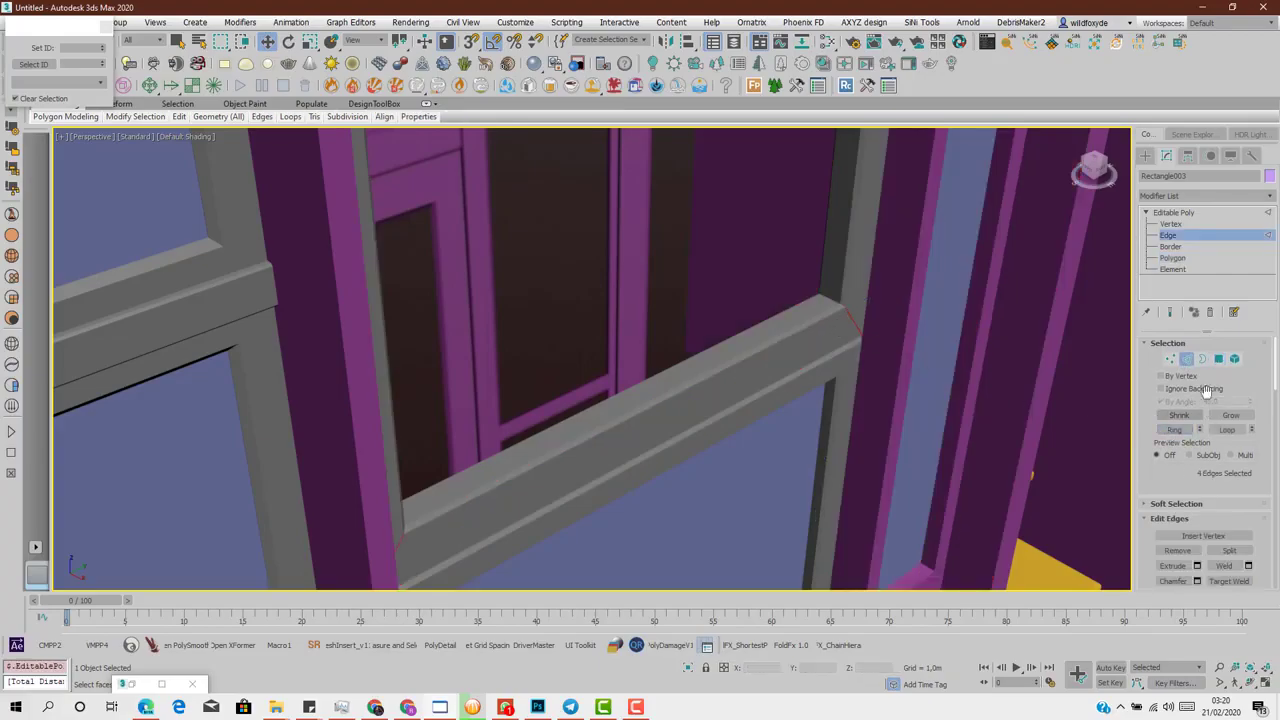
left_click(1219, 360, "ctrl")
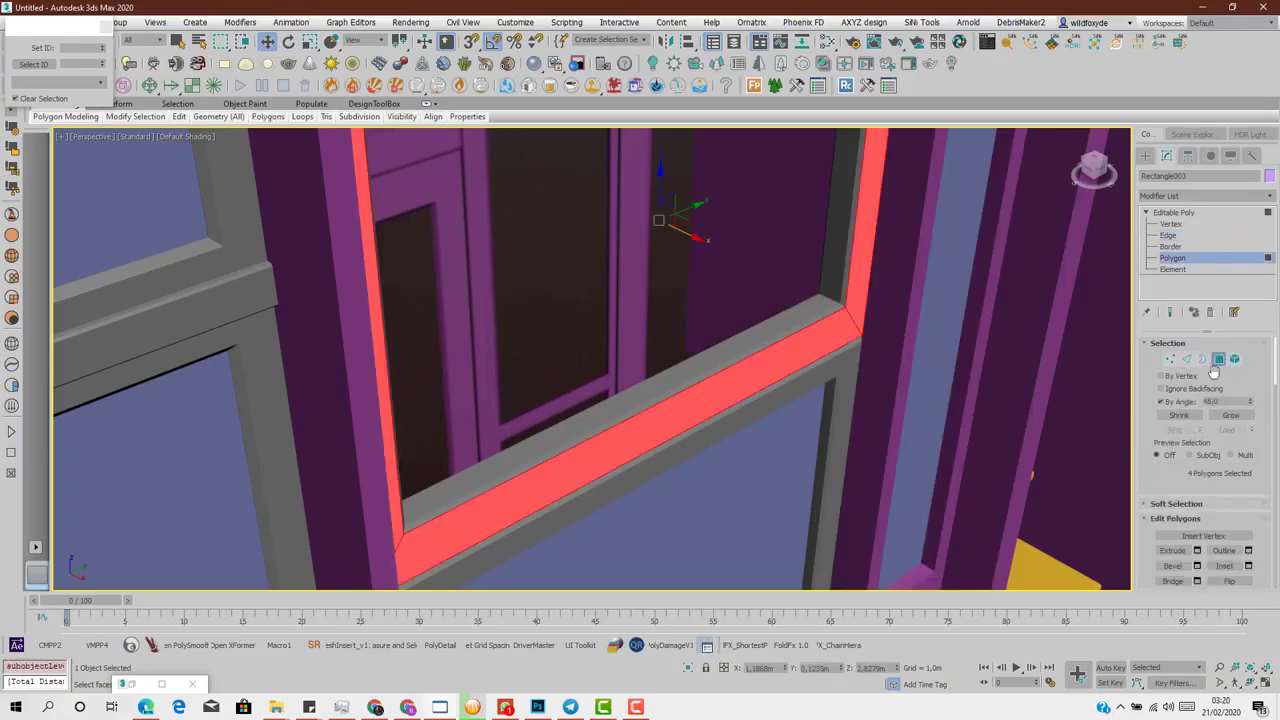
left_click(1231, 415)
middle_click_drag(714, 281, 808, 267, "alt")
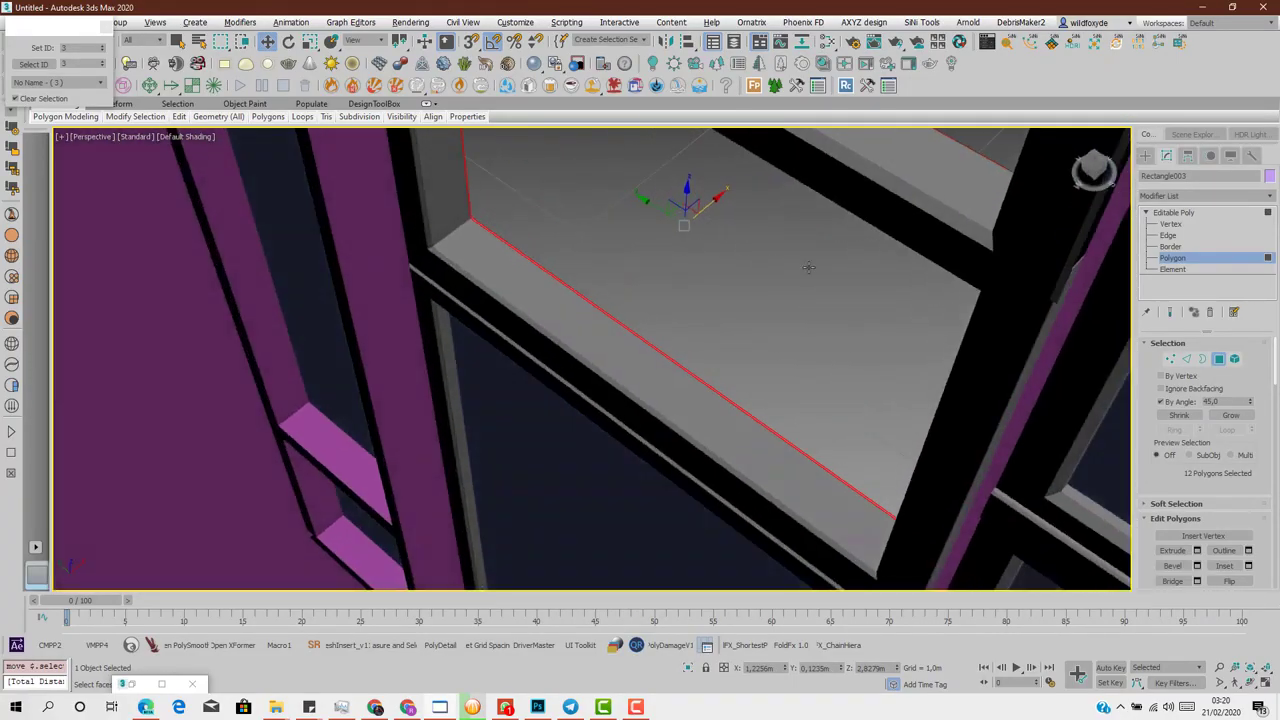
middle_click_drag(772, 314, 1082, 316, "alt")
- Convert the frame copy's back corner edge ring to polygons, grow it, move it along the depth axis and clear the selection
key("2")
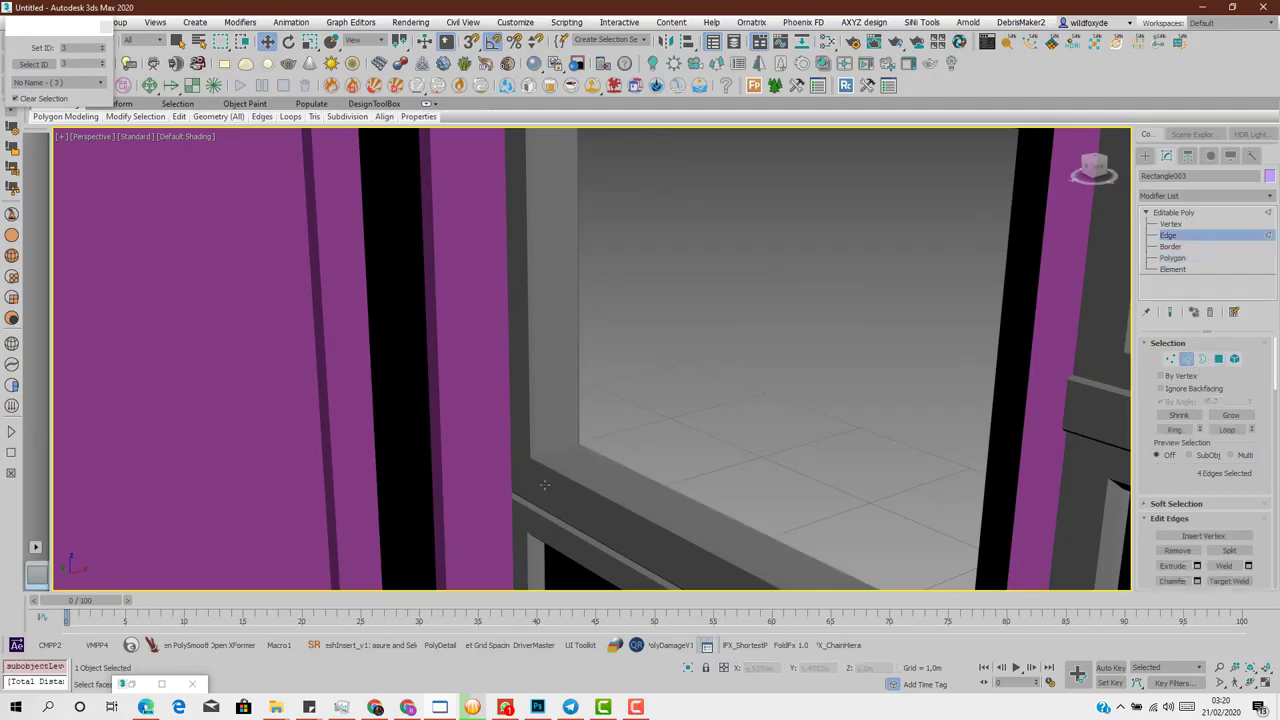
left_click(520, 471)
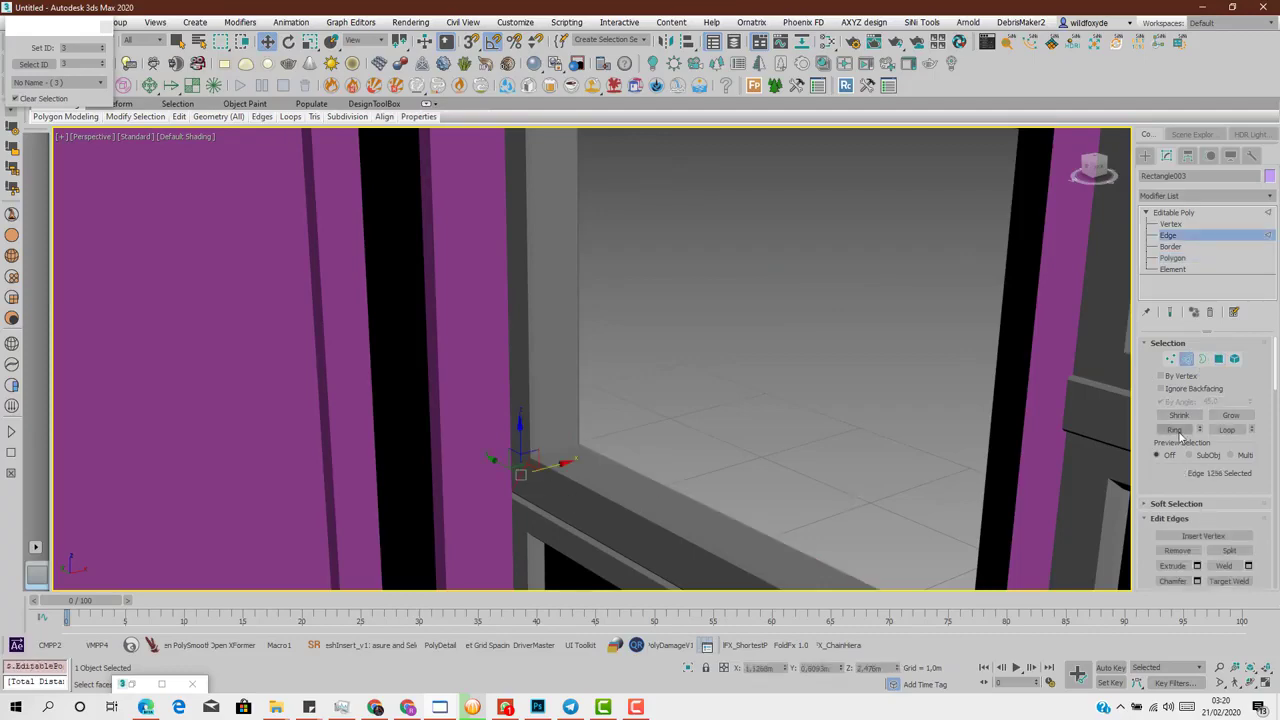
left_click(1218, 359)
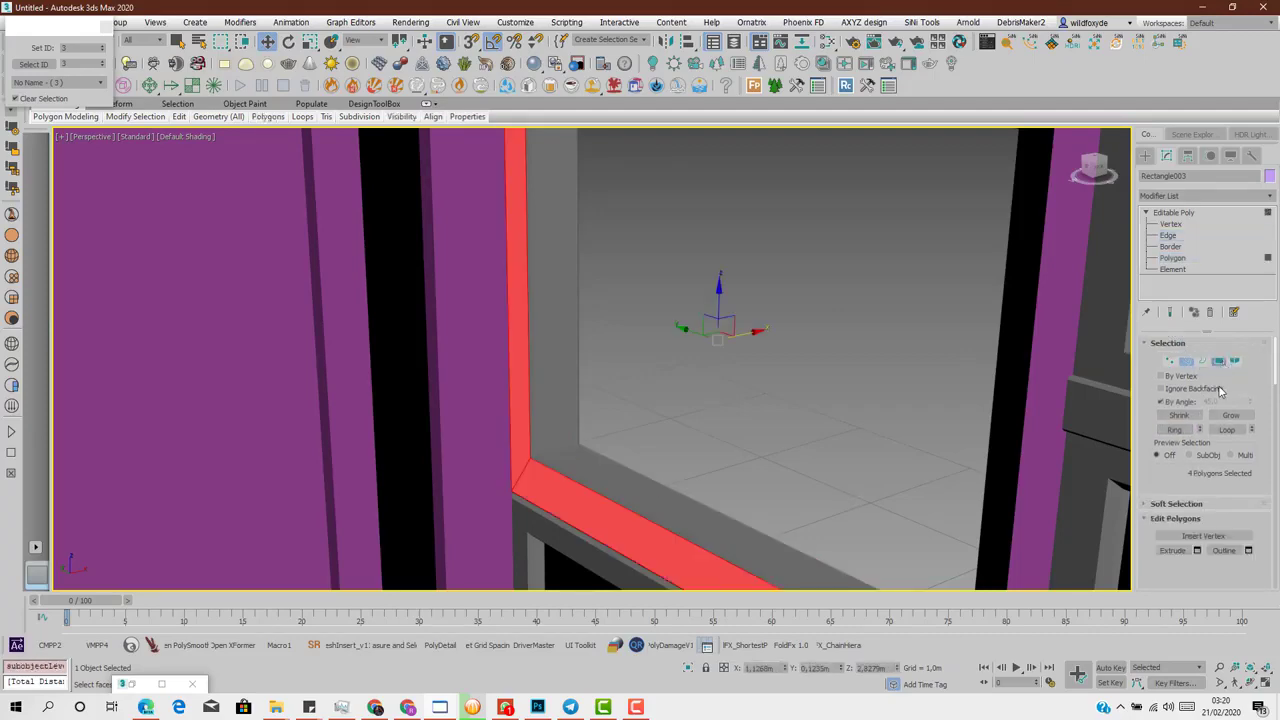
left_click(1230, 415)
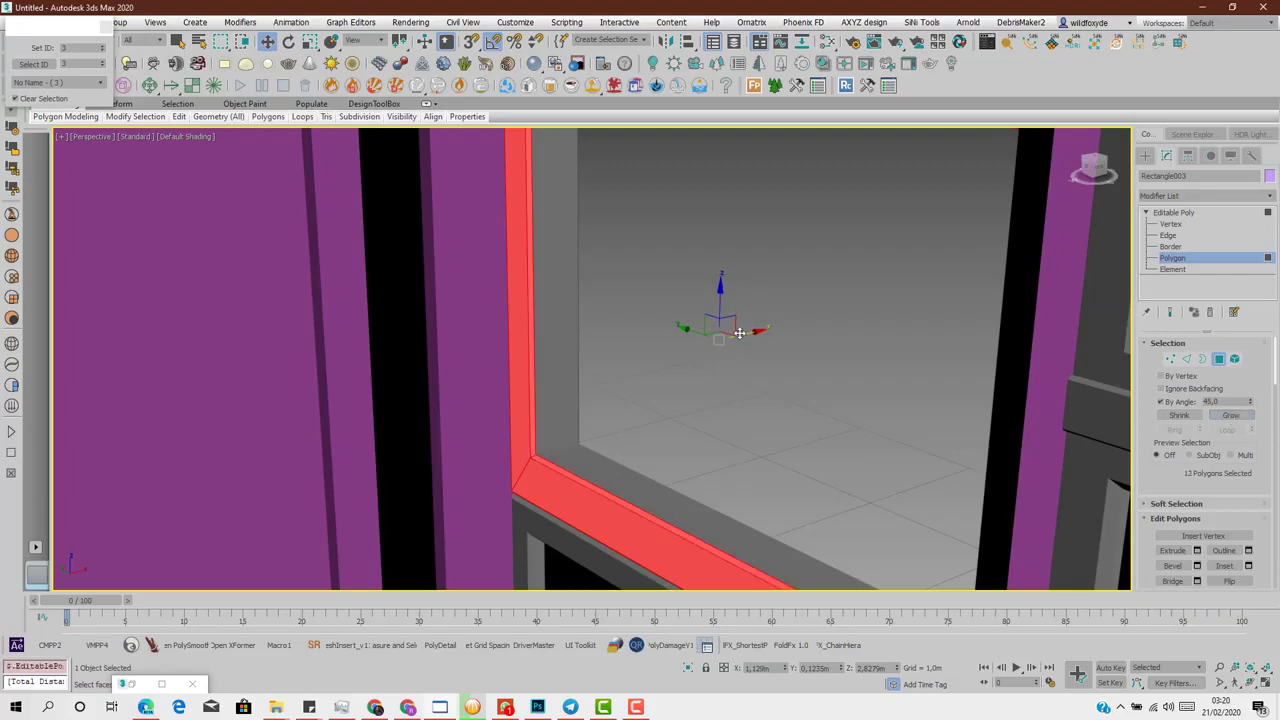
middle_click_drag(739, 333, 641, 235, "alt")
key("ctrl+d")
- Inspect the deepened frame copy from several angles against the neighbouring frames, posts and glass
scroll(574, 431, "down", 5)
scroll(645, 432, "up", 5)
scroll(665, 323, "down", 5)
scroll(687, 217, "up", 4)
scroll(687, 217, "down", 4)
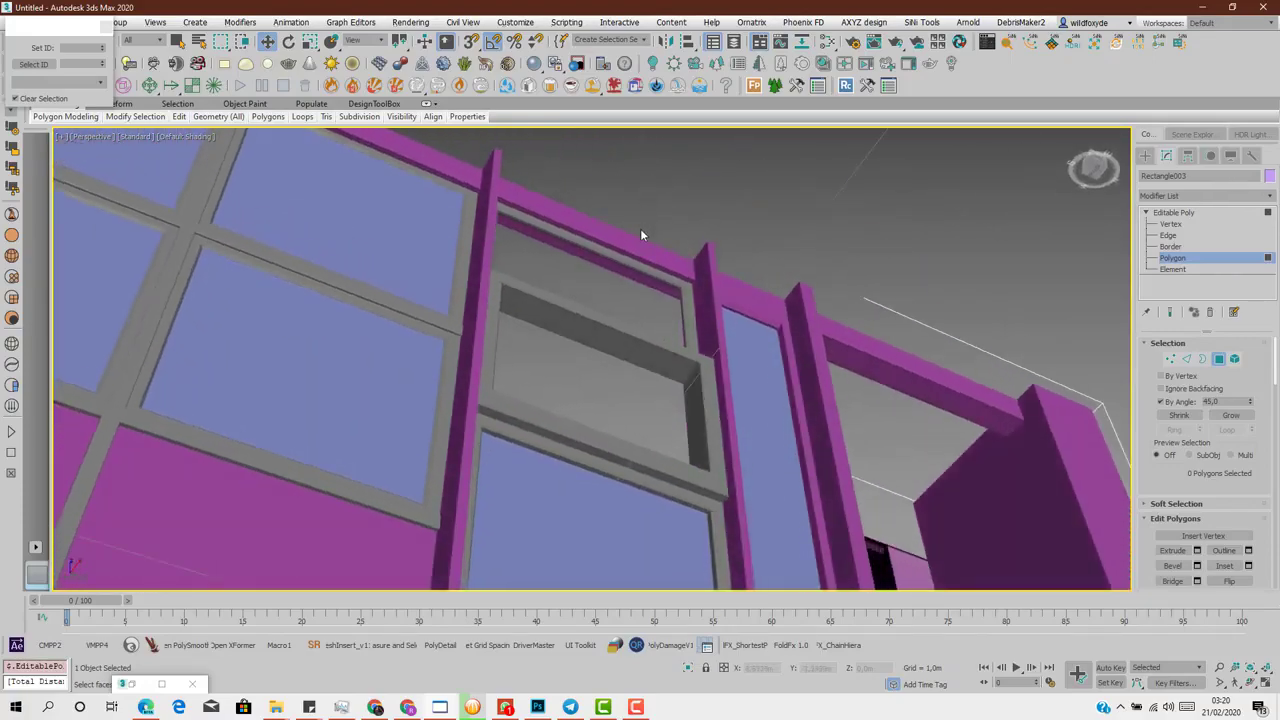
middle_click_drag(750, 352, 746, 418, "alt")
middle_click_drag(723, 287, 670, 280, "alt")
middle_click_drag(566, 277, 610, 345)
middle_click_drag(605, 438, 617, 318)
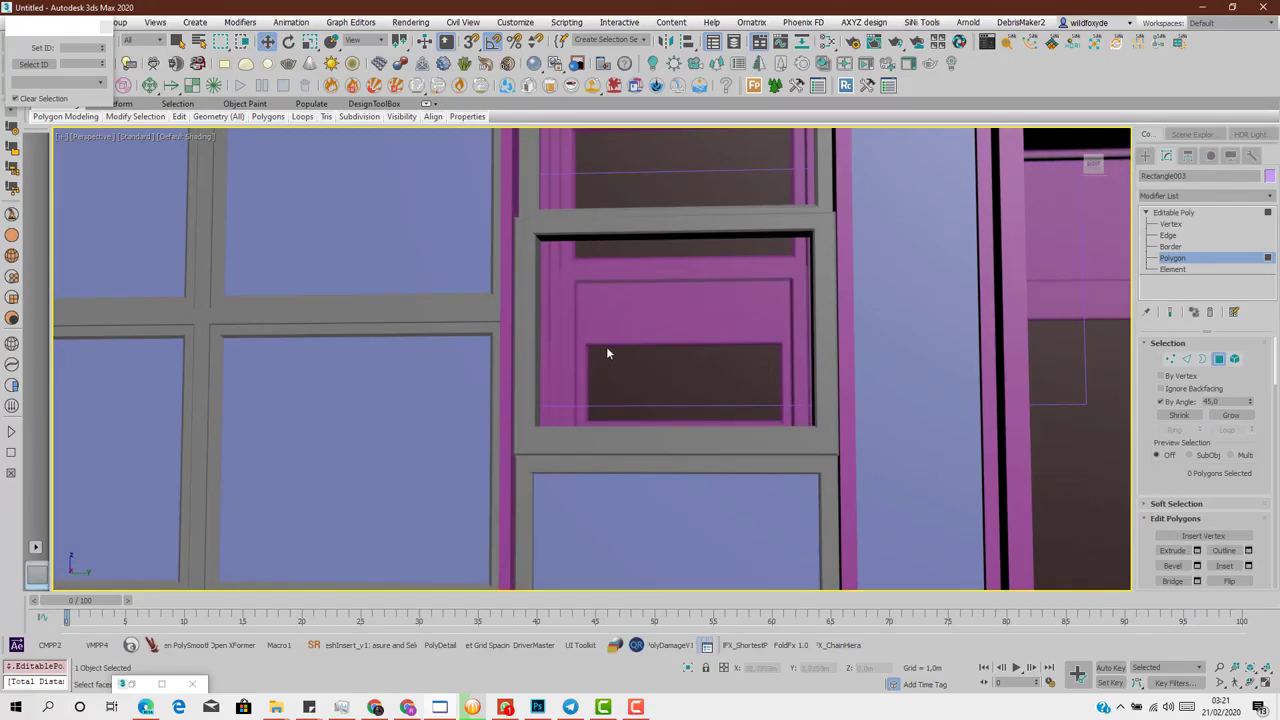
- Clone the upper frame element downward in the Right view into the opening of the frame below it
middle_click_drag(673, 329, 688, 436, "alt")
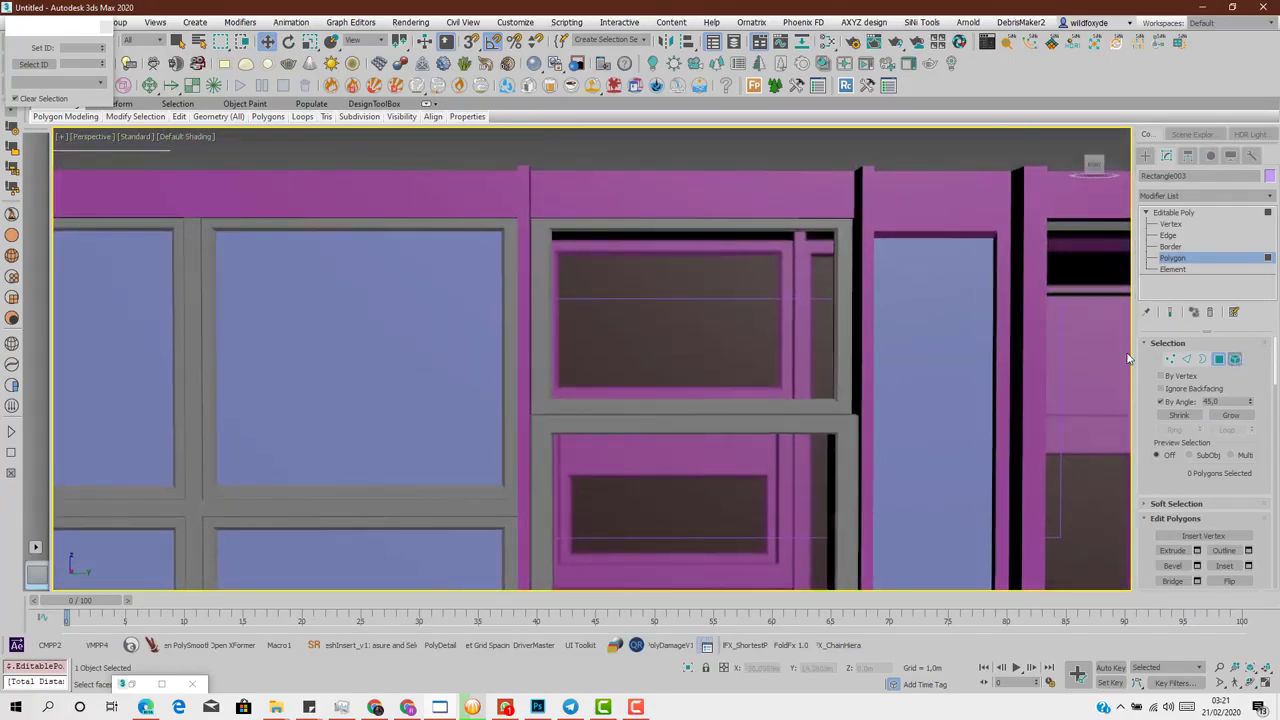
key("5")
left_click(846, 346)
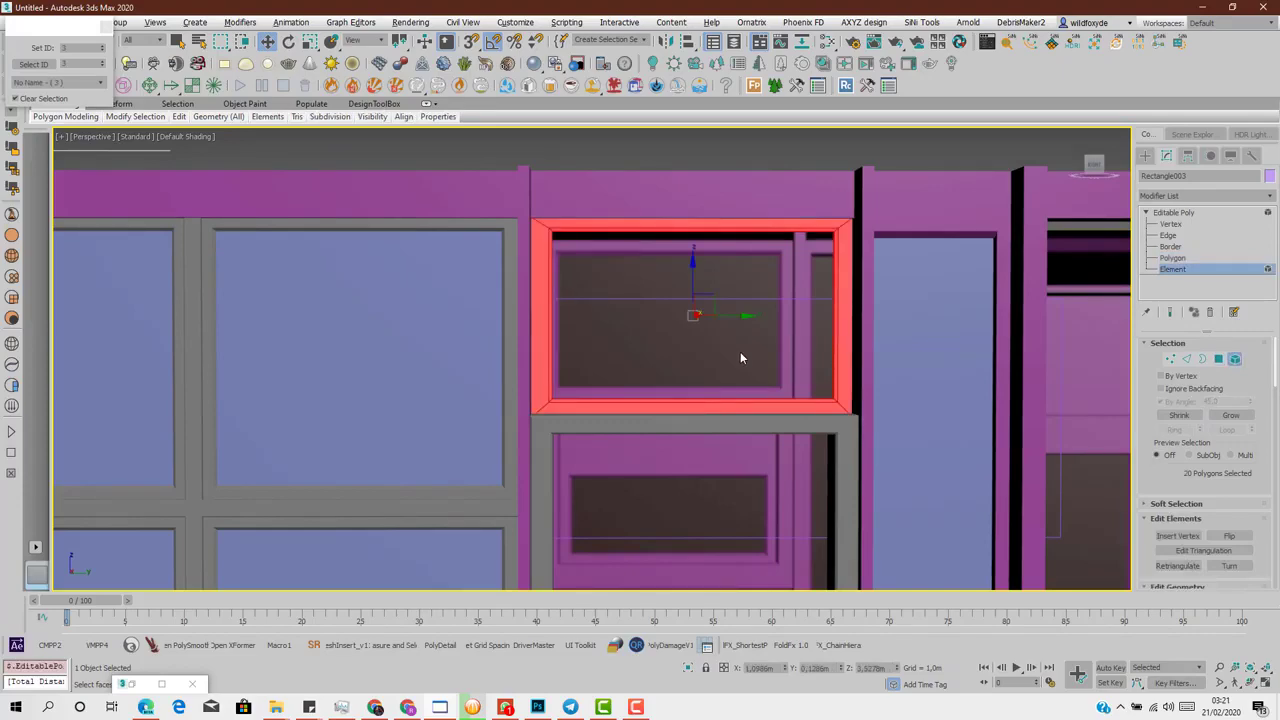
key("alt+w")
middle_click(321, 483)
key("alt+w")
middle_click_drag(587, 206, 593, 287)
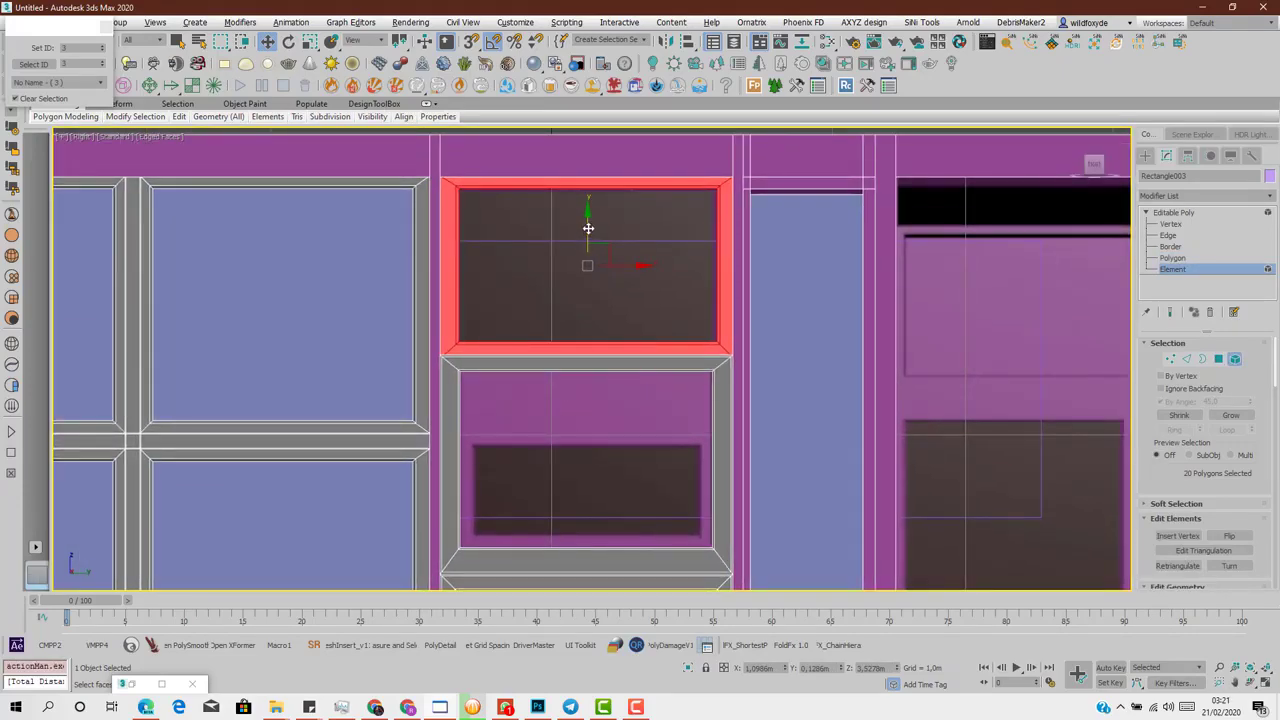
left_click_drag(588, 228, 601, 422, "shift")
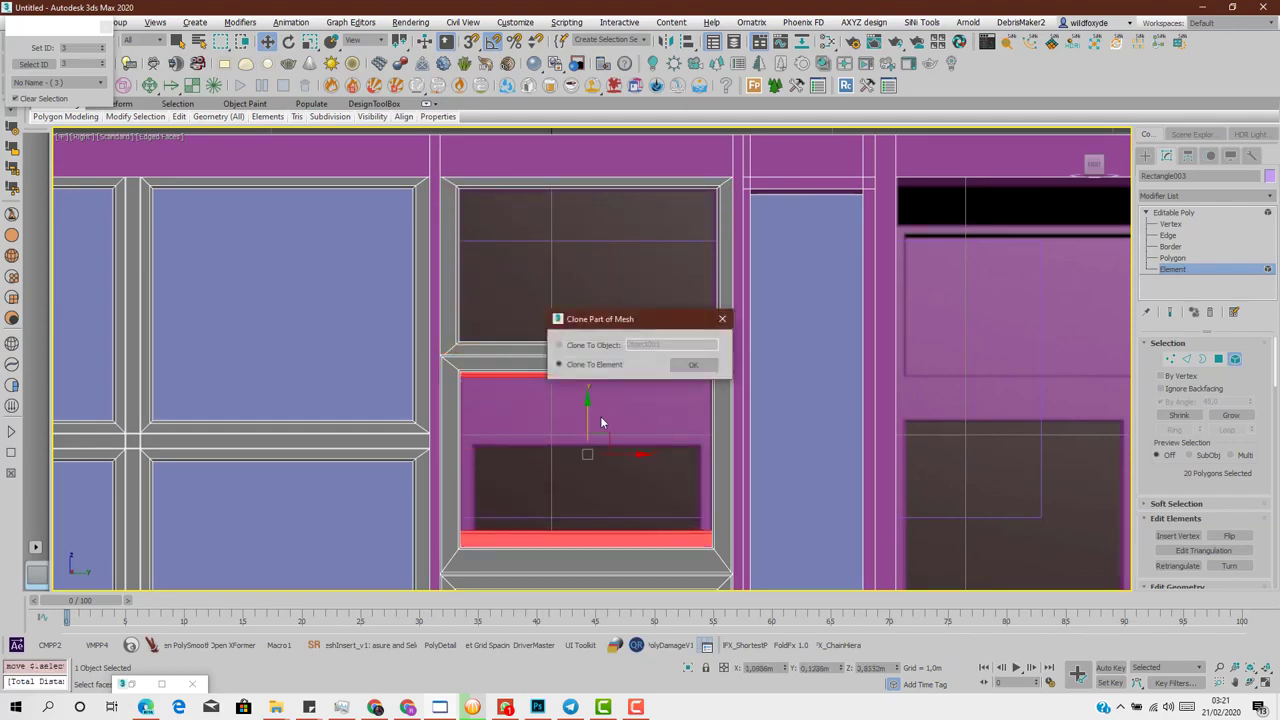
left_click(680, 367)
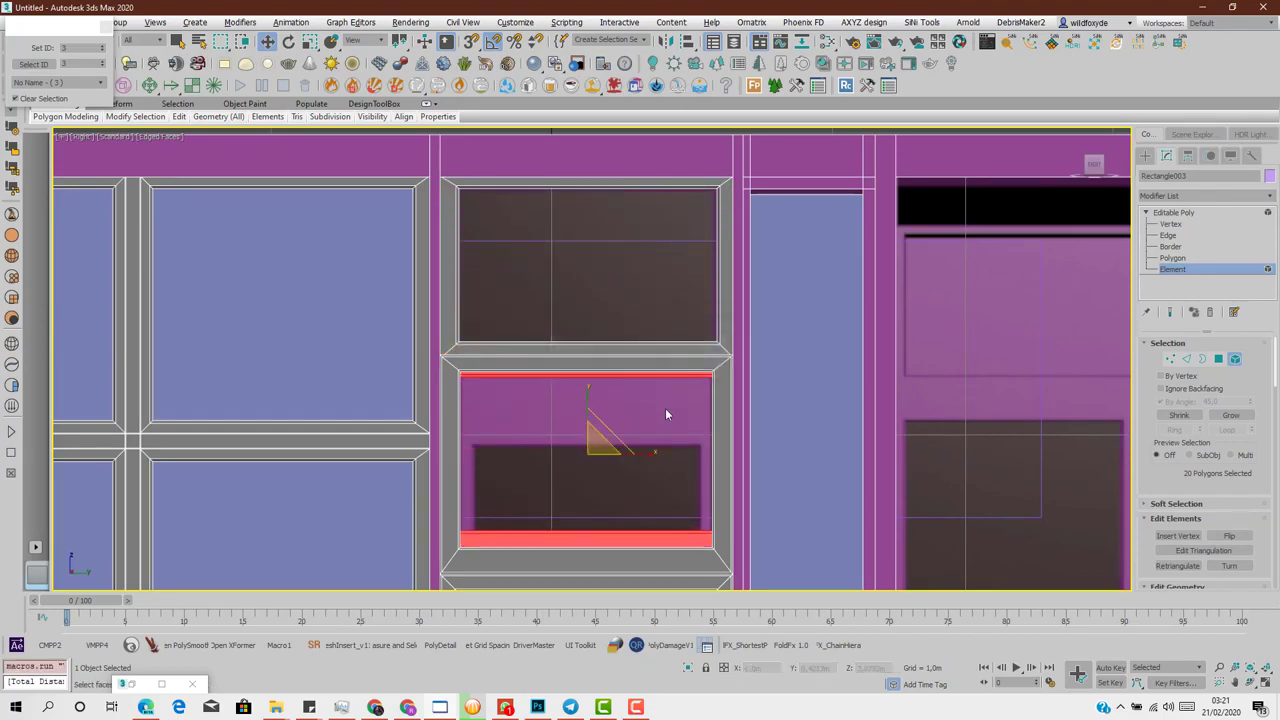
- Scale the cloned inner frame narrower and adjust its position so it fits the surrounding frame's opening
key("r")
left_click_drag(651, 449, 643, 451)
scroll(590, 404, "up", 4)
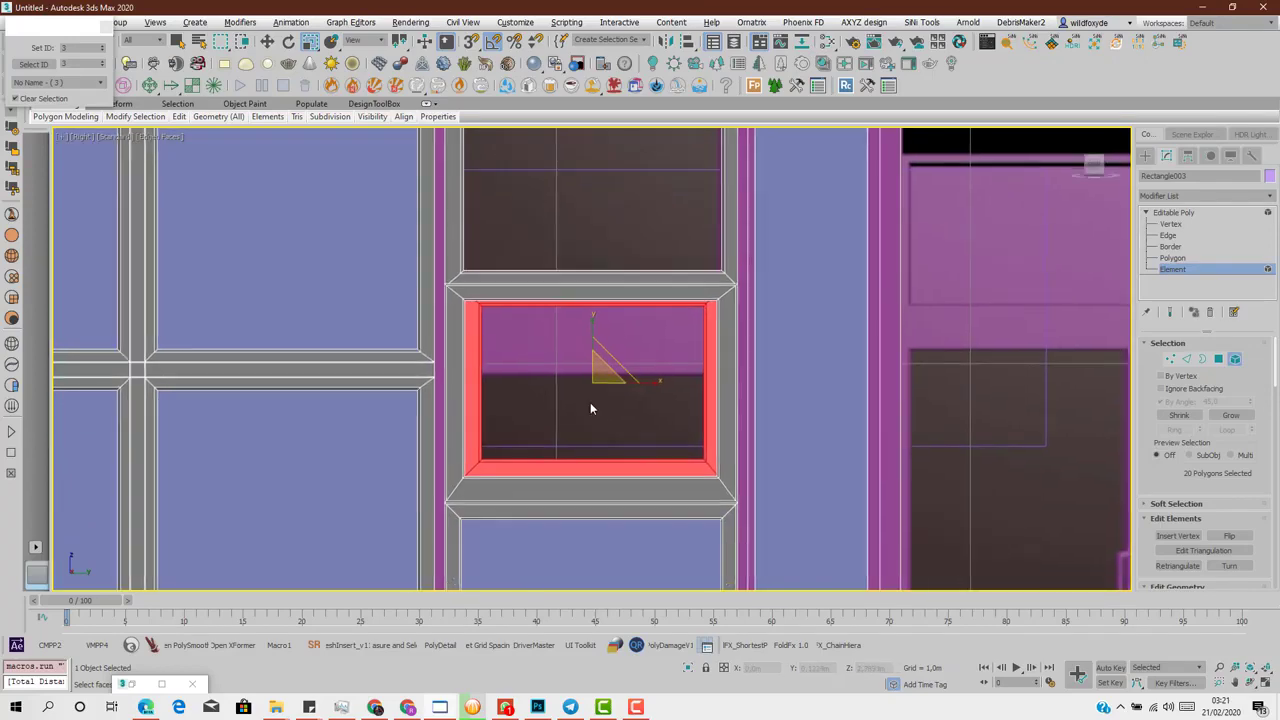
key("w")
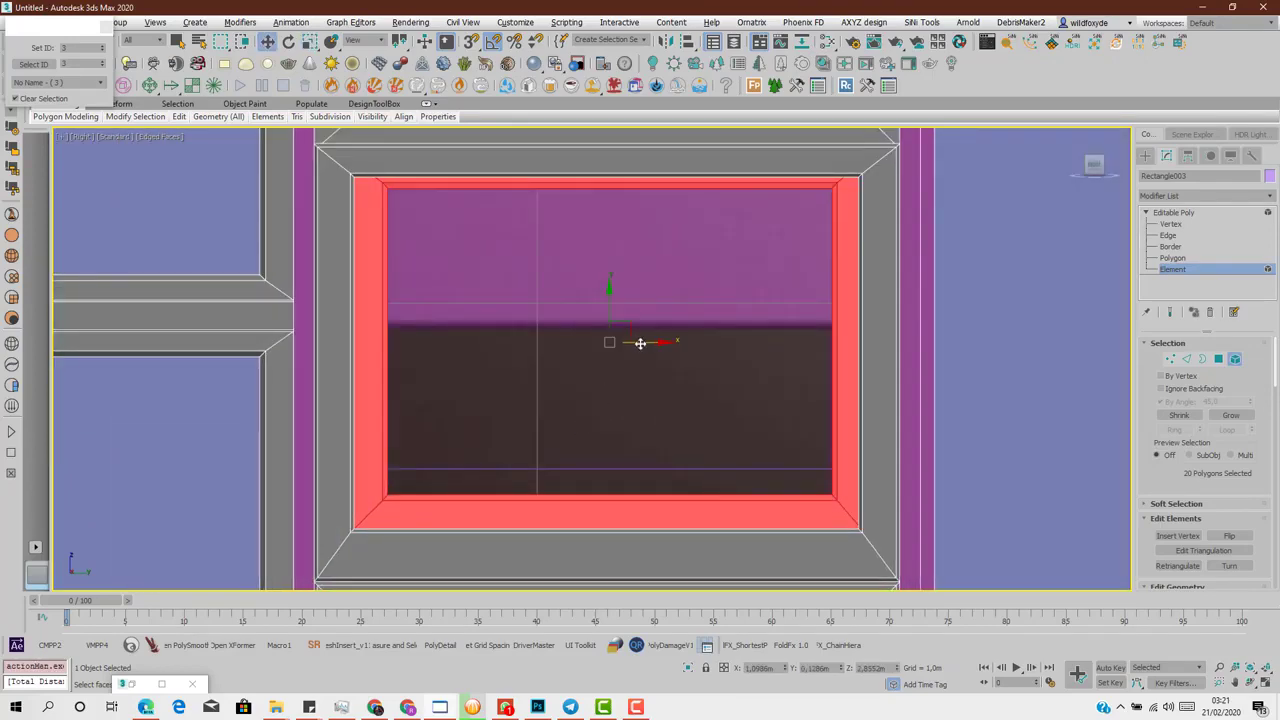
key("r")
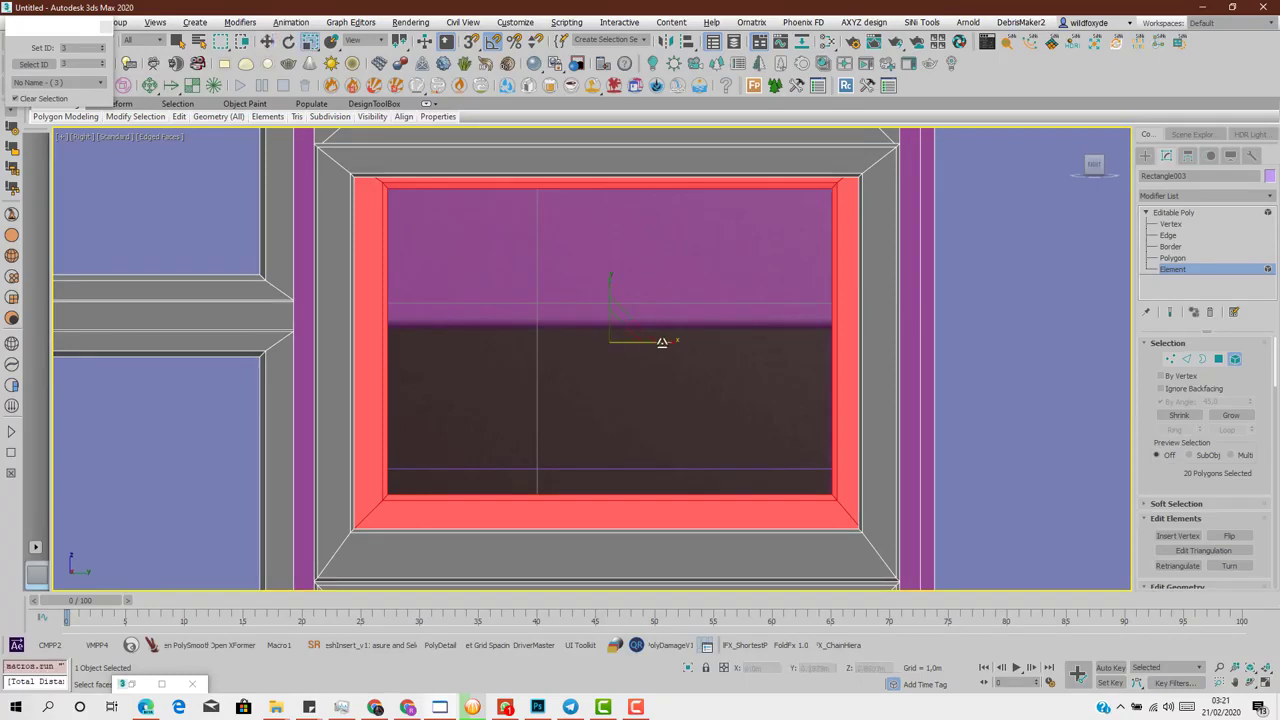
left_click_drag(663, 343, 614, 315)
key("w")
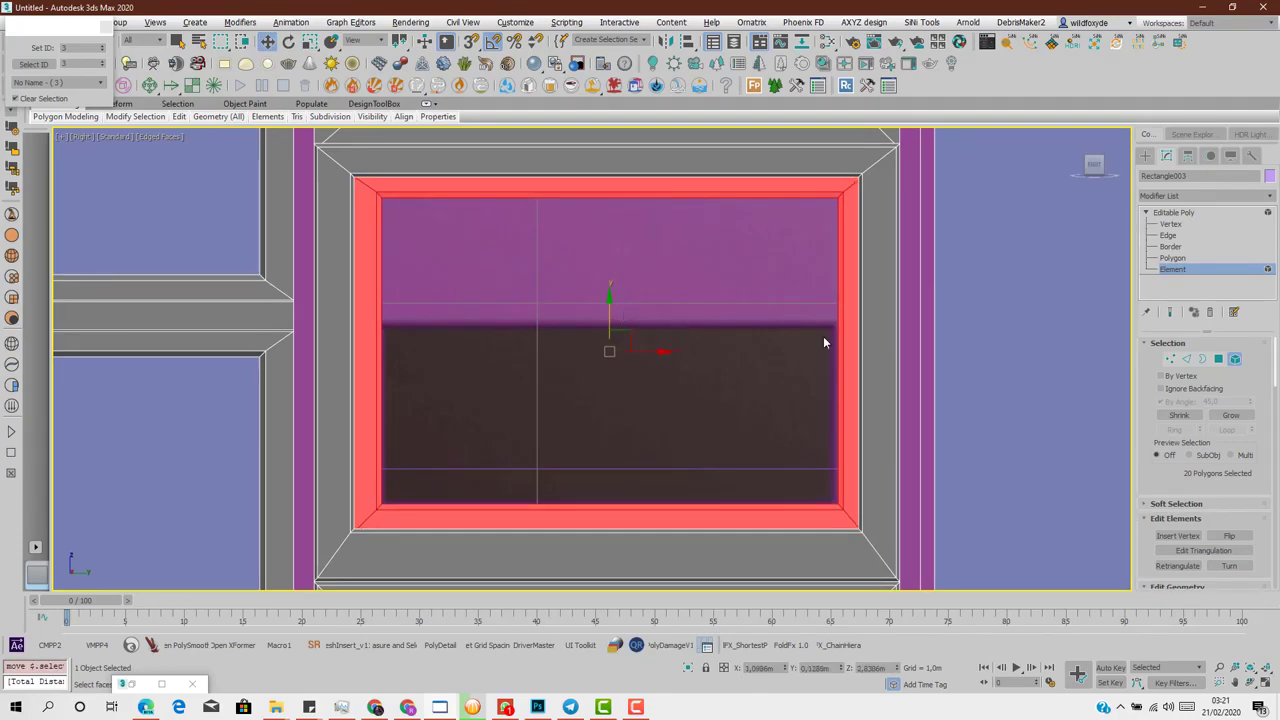
- Select only the inner top vertices of the cloned inner frame above the door and move them down to deepen its top rail
left_click(1170, 358)
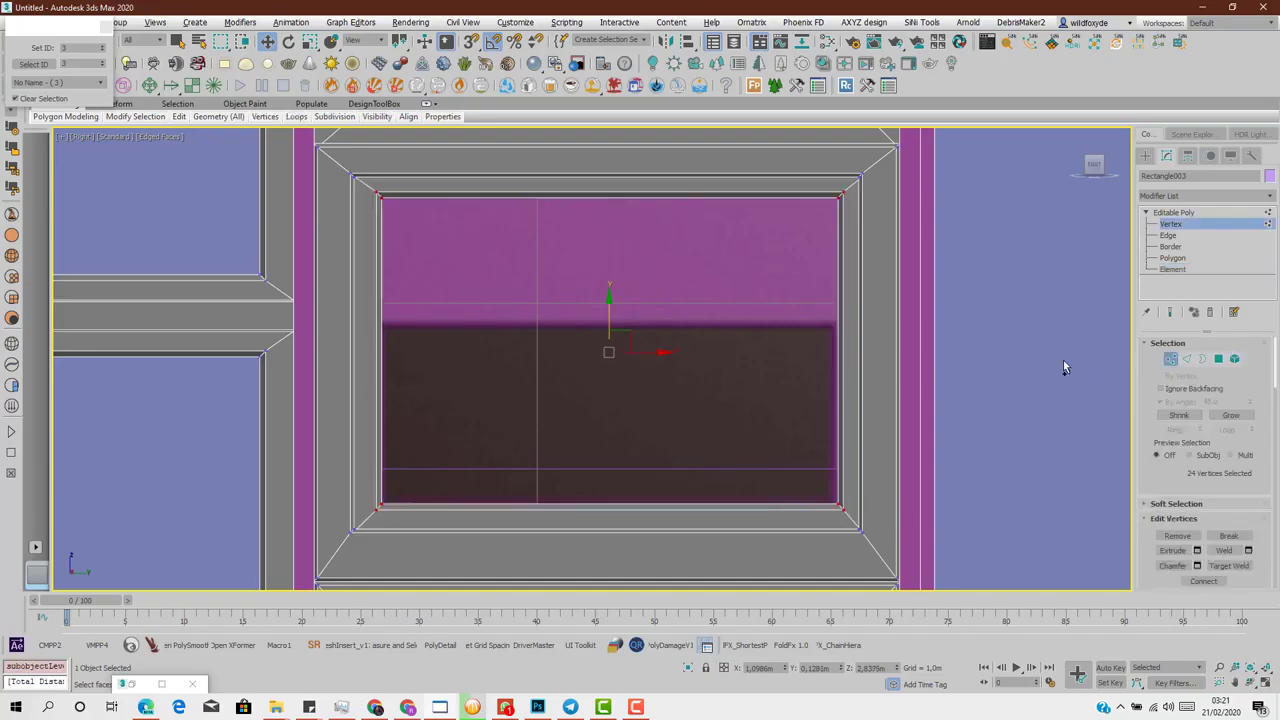
scroll(731, 351, "down", 2)
left_click_drag(1138, 582, 1138, 580, "alt")
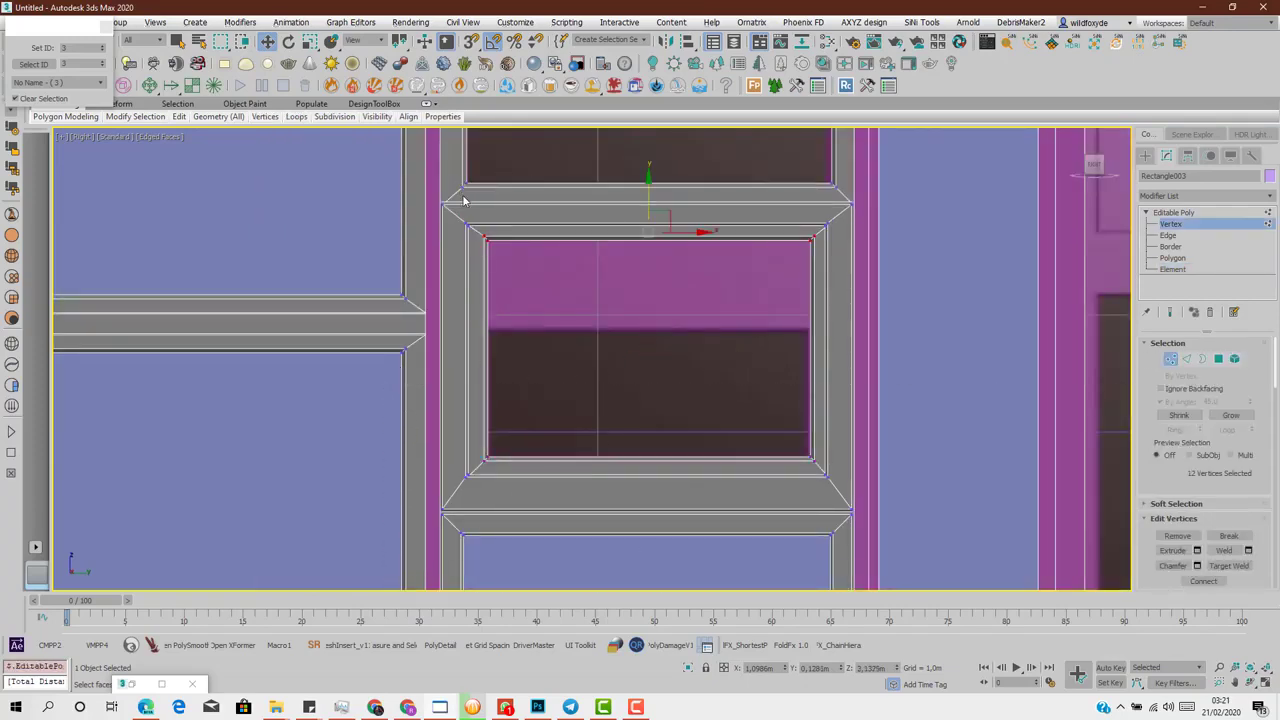
scroll(462, 199, "up", 3)
left_click_drag(371, 172, 492, 298, "alt")
scroll(496, 297, "down", 3)
scroll(884, 311, "up", 2)
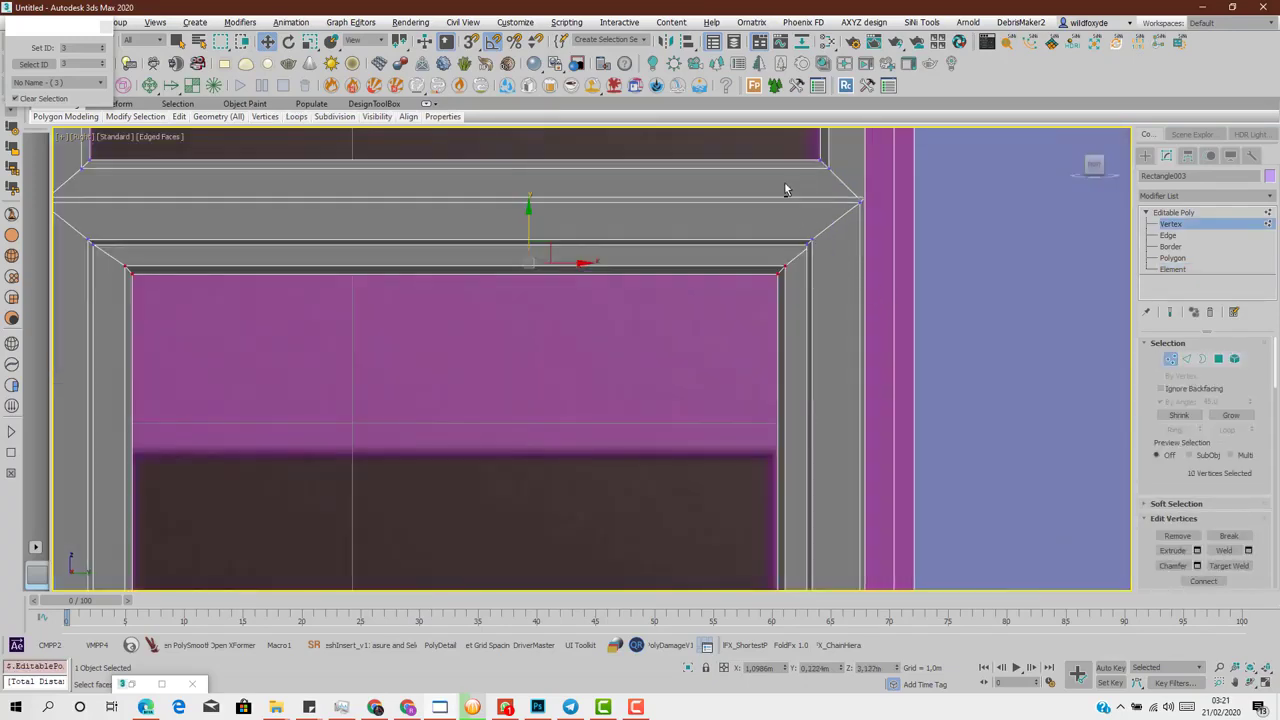
left_click_drag(884, 255, 884, 255, "alt")
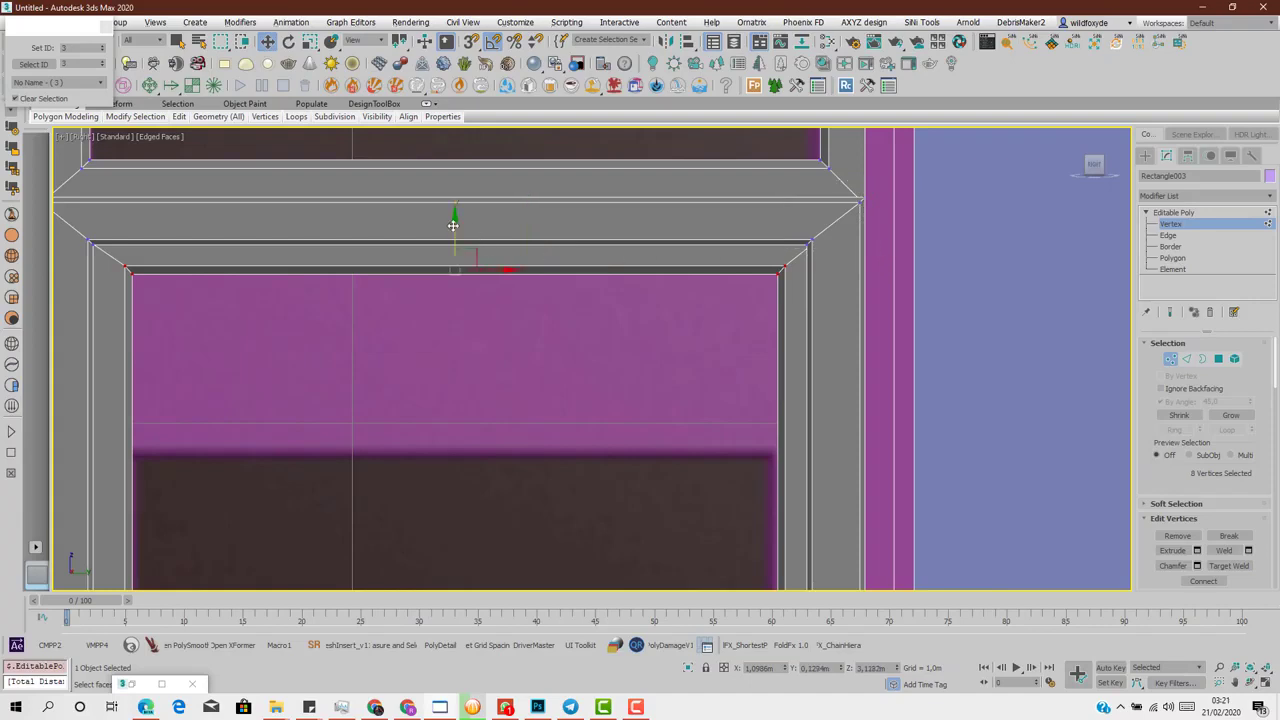
left_click_drag(453, 225, 479, 405)
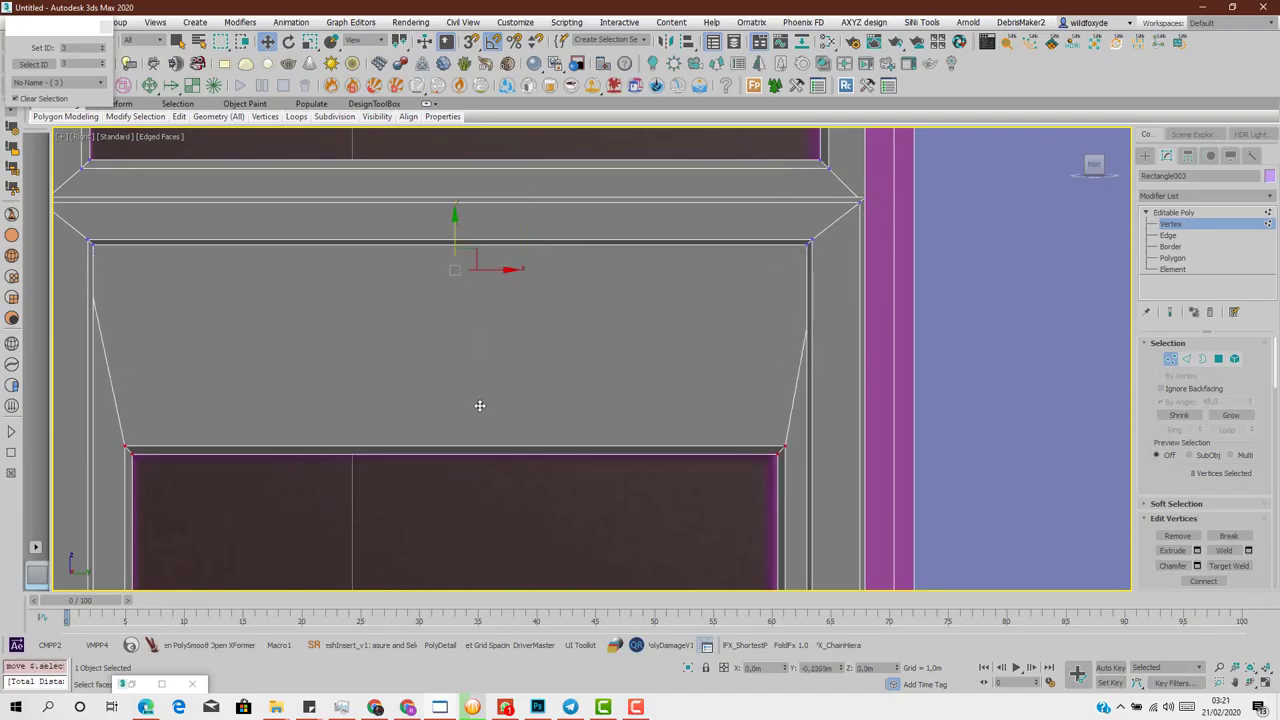
scroll(515, 362, "down", 4)
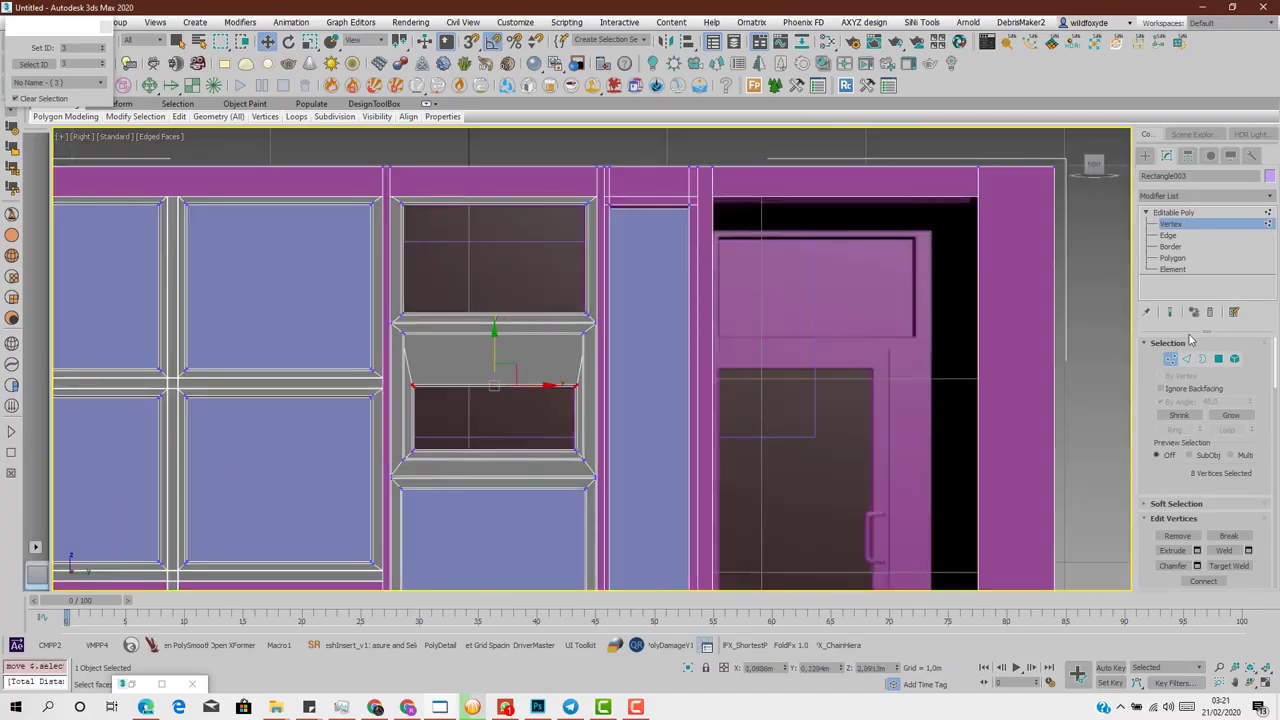
left_click(1163, 359)
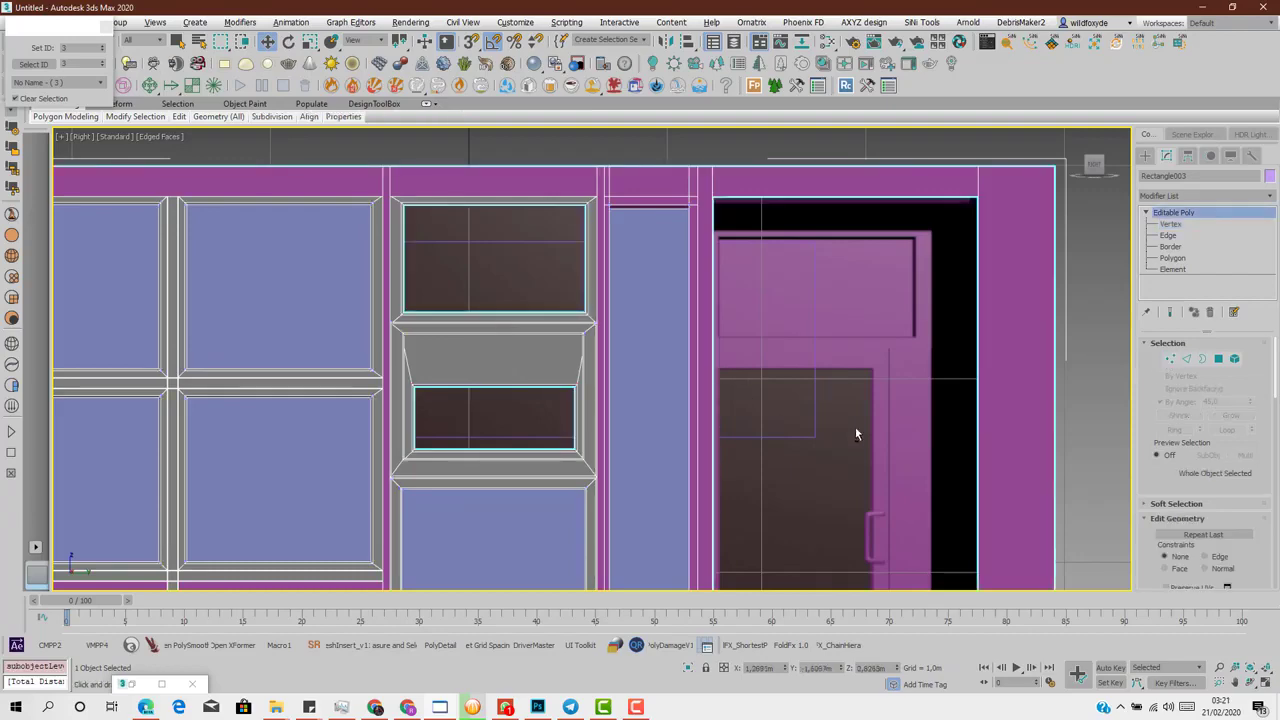
- In the Perspective view, clone the tall glass polygon beside the door to an element behind the two openings above the door
key("alt+w")
middle_click(900, 466)
key("alt+w")
middle_click_drag(900, 466, 728, 328, "alt")
scroll(720, 340, "down", 3)
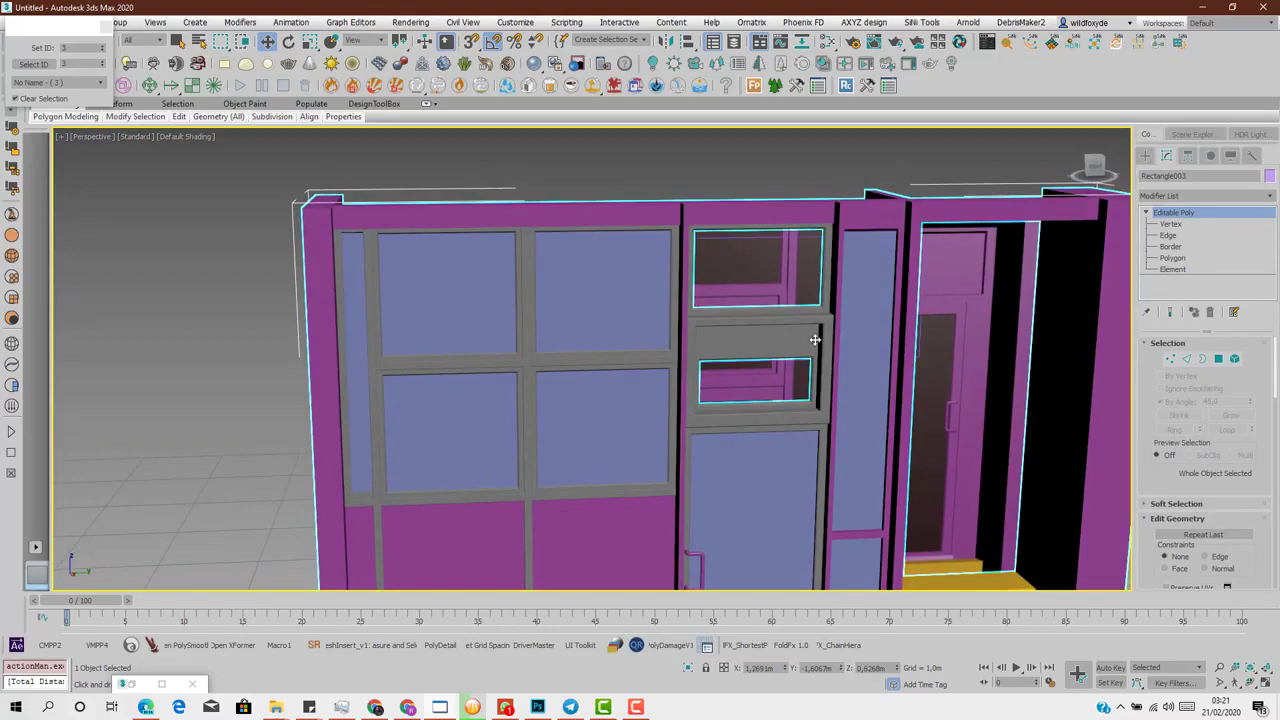
middle_click_drag(815, 340, 781, 338, "alt")
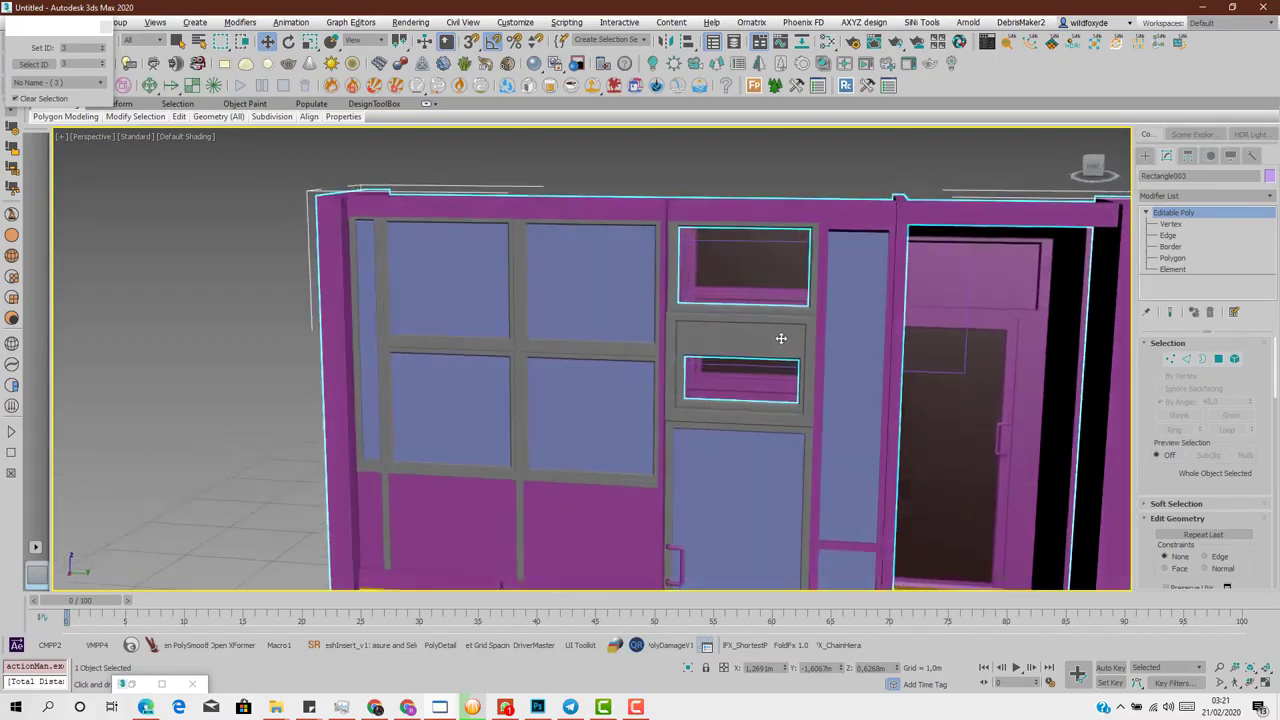
left_click(1220, 359)
left_click(862, 372)
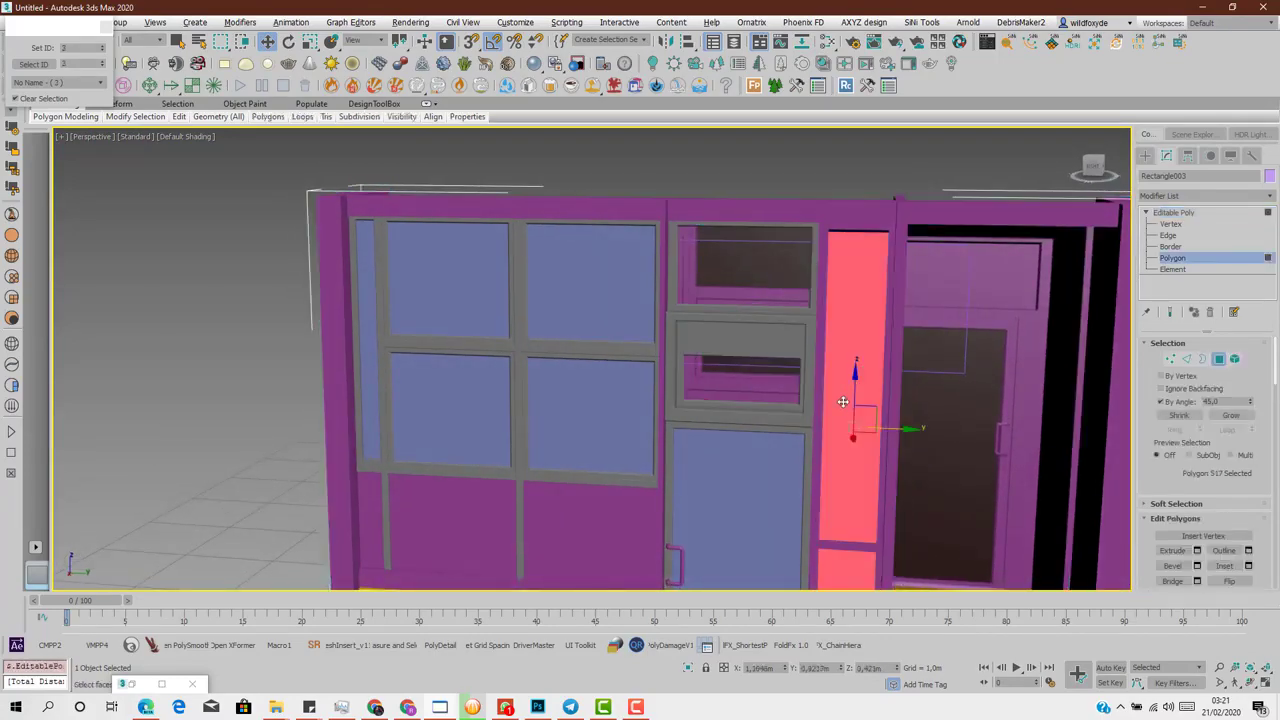
middle_click_drag(845, 401, 888, 425, "alt")
mouse_move(891, 427)
left_mouse_down("shift")
mouse_move(766, 420)
mouse_move(777, 420)
left_mouse_up("shift")
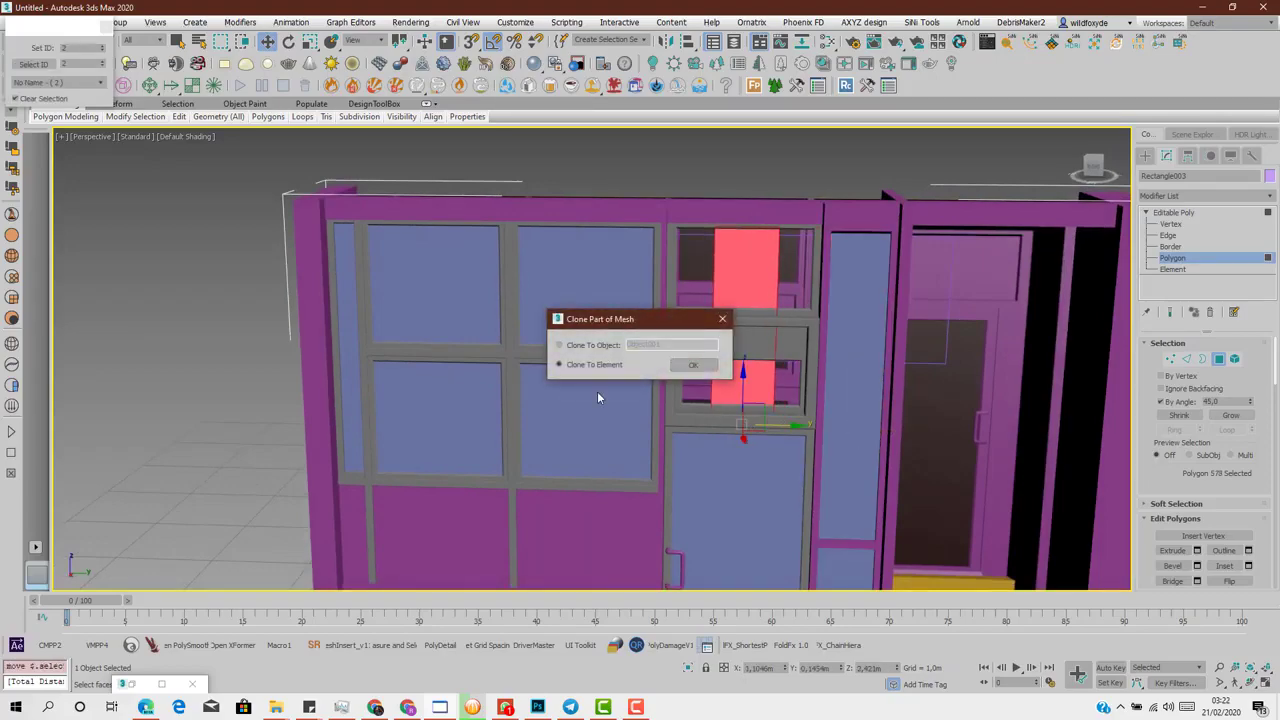
left_click(693, 365)
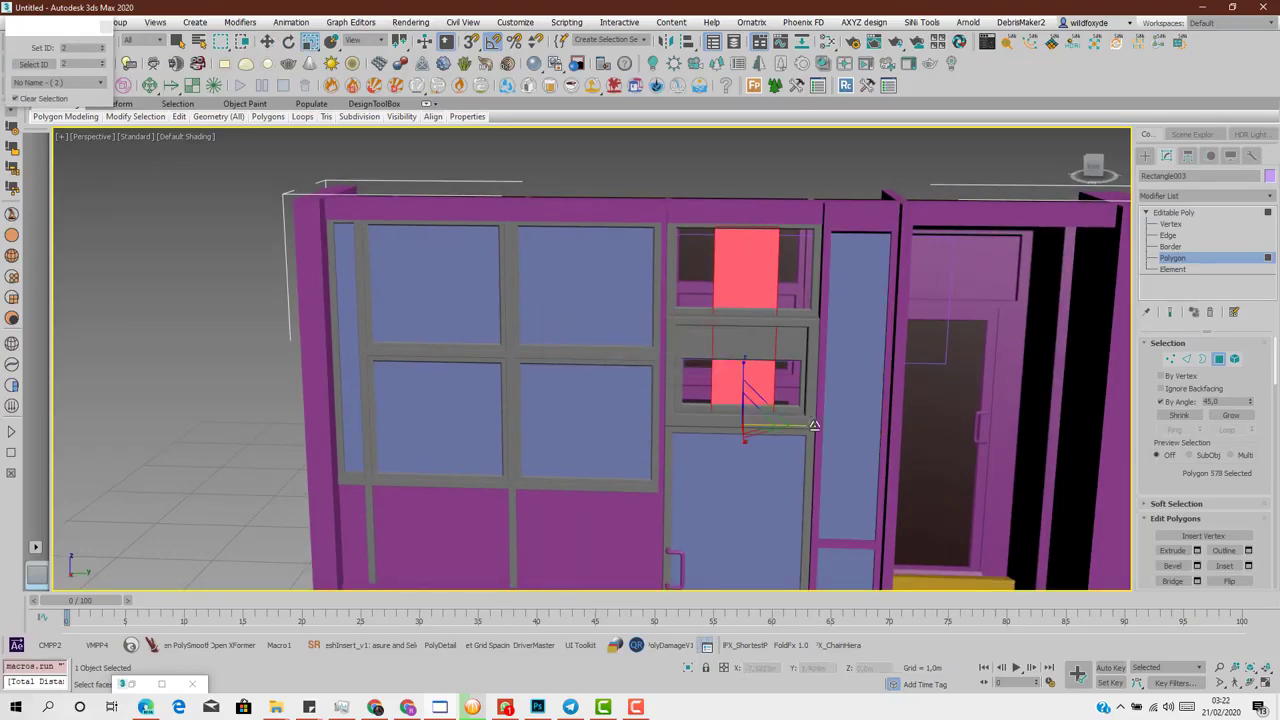
- Scale the cloned glass pane to the width of the openings and raise its bottom edge to the upper frame's bottom rail
left_click_drag(814, 426, 873, 437)
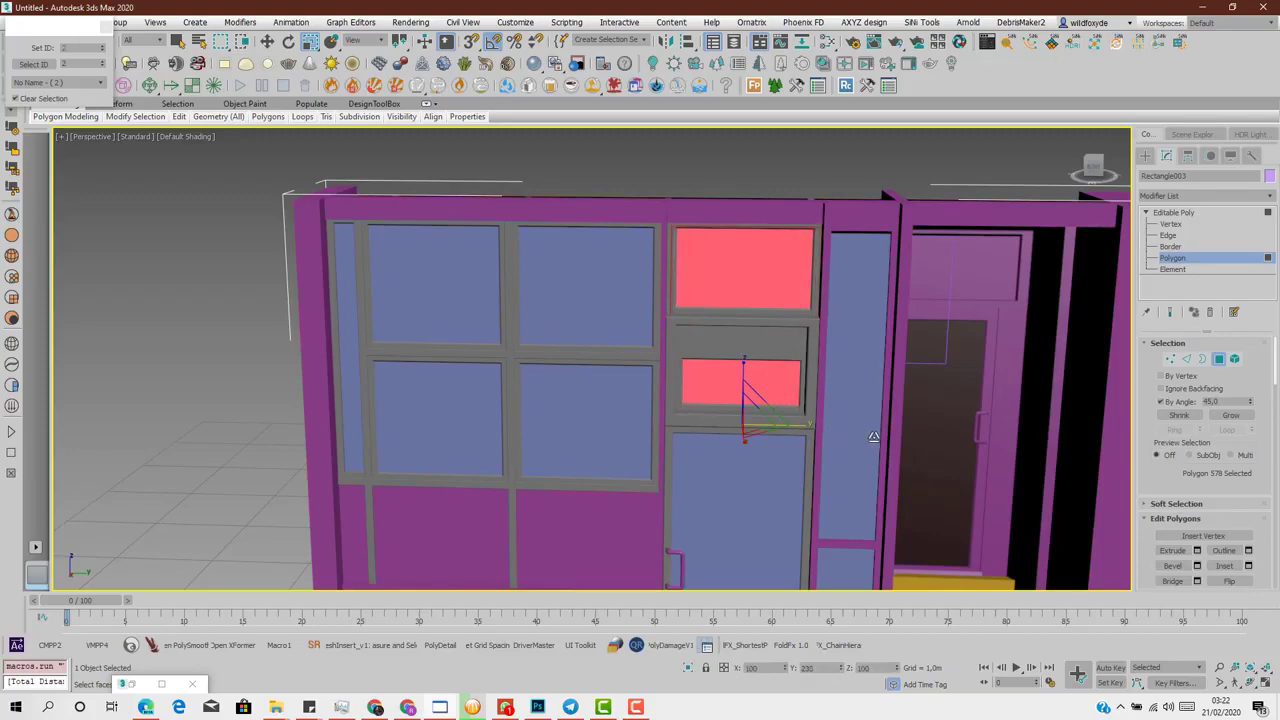
middle_click_drag(782, 434, 790, 408)
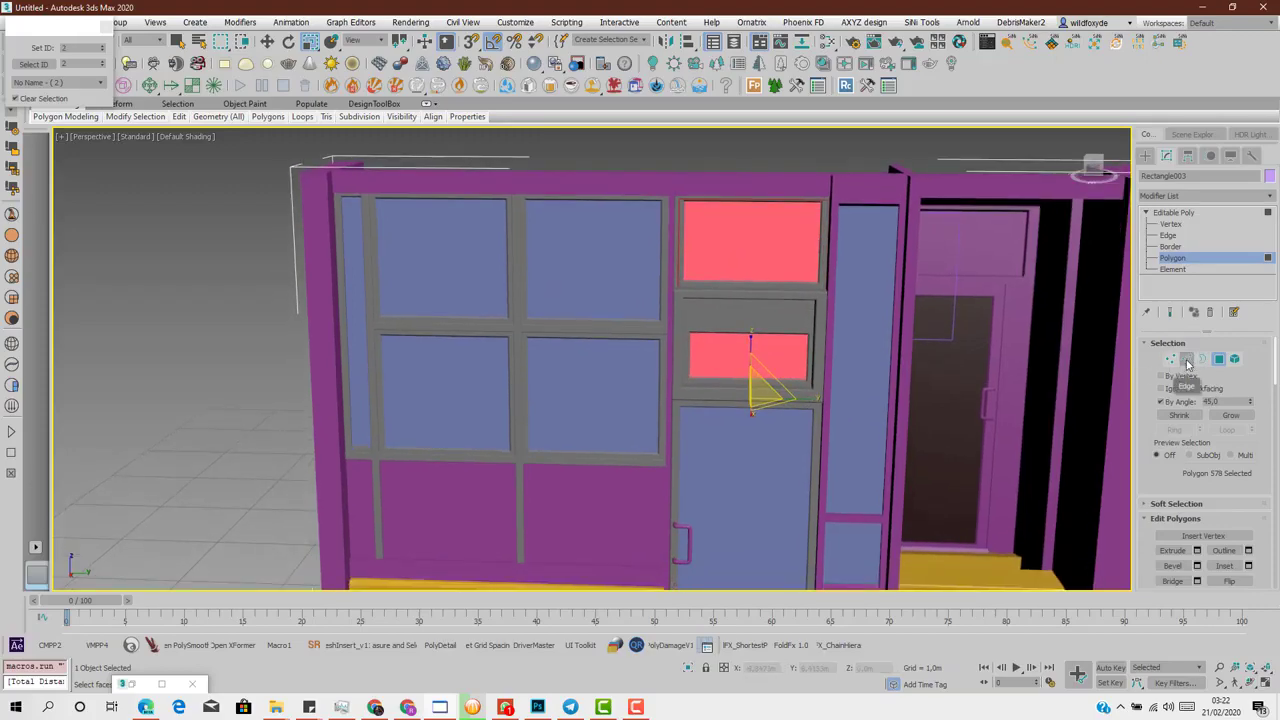
left_click(1187, 360)
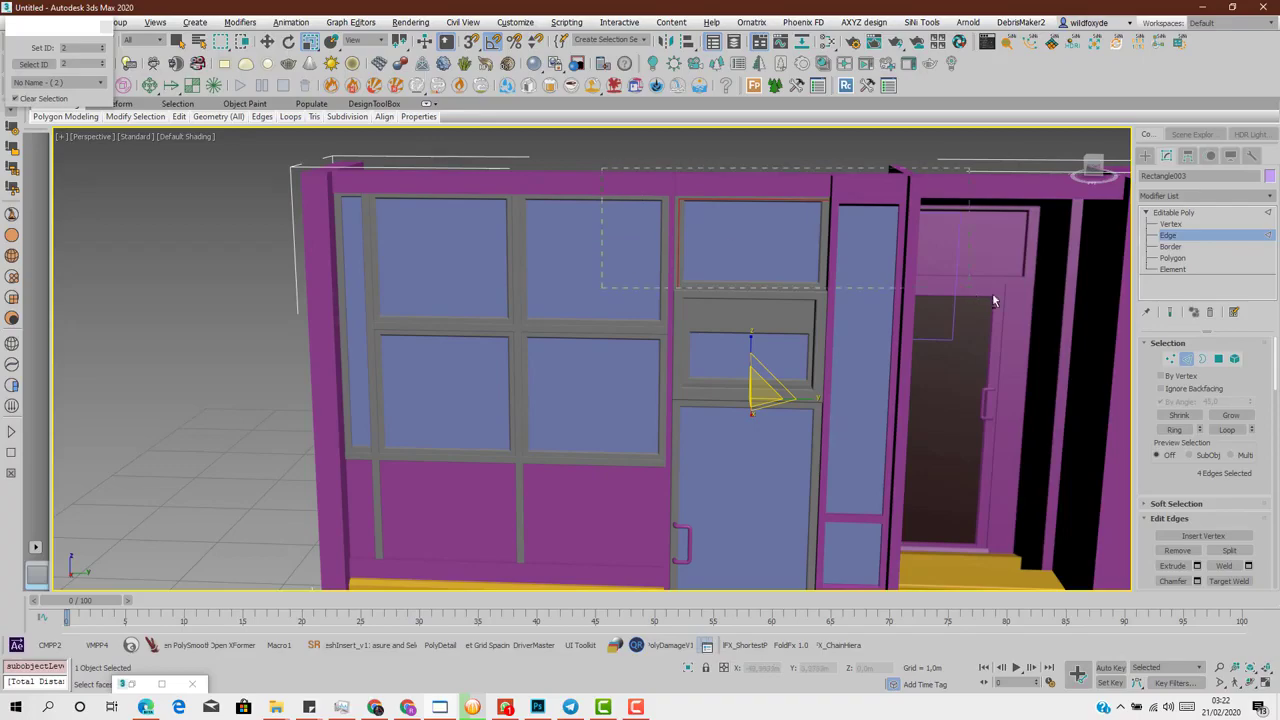
left_click_drag(993, 300, 994, 301, "alt")
key("w")
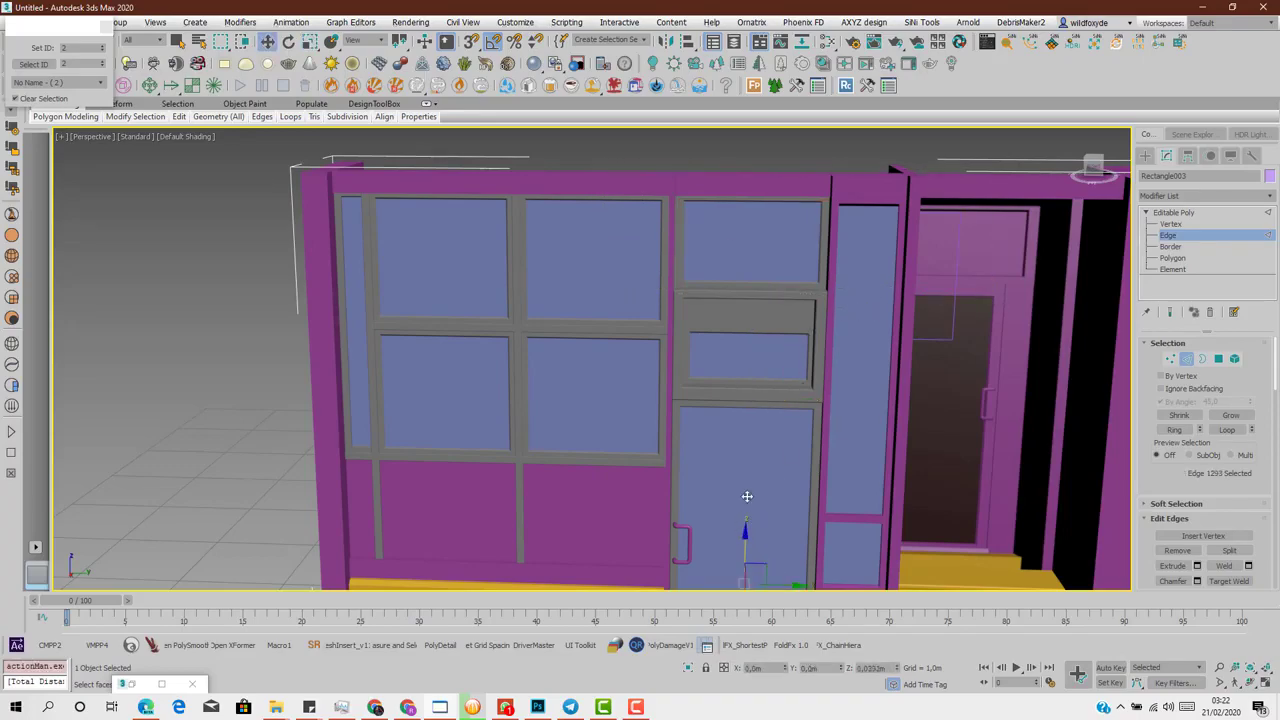
left_click_drag(747, 496, 770, 338)
scroll(770, 328, "up", 2)
middle_click_drag(829, 397, 817, 420, "alt")
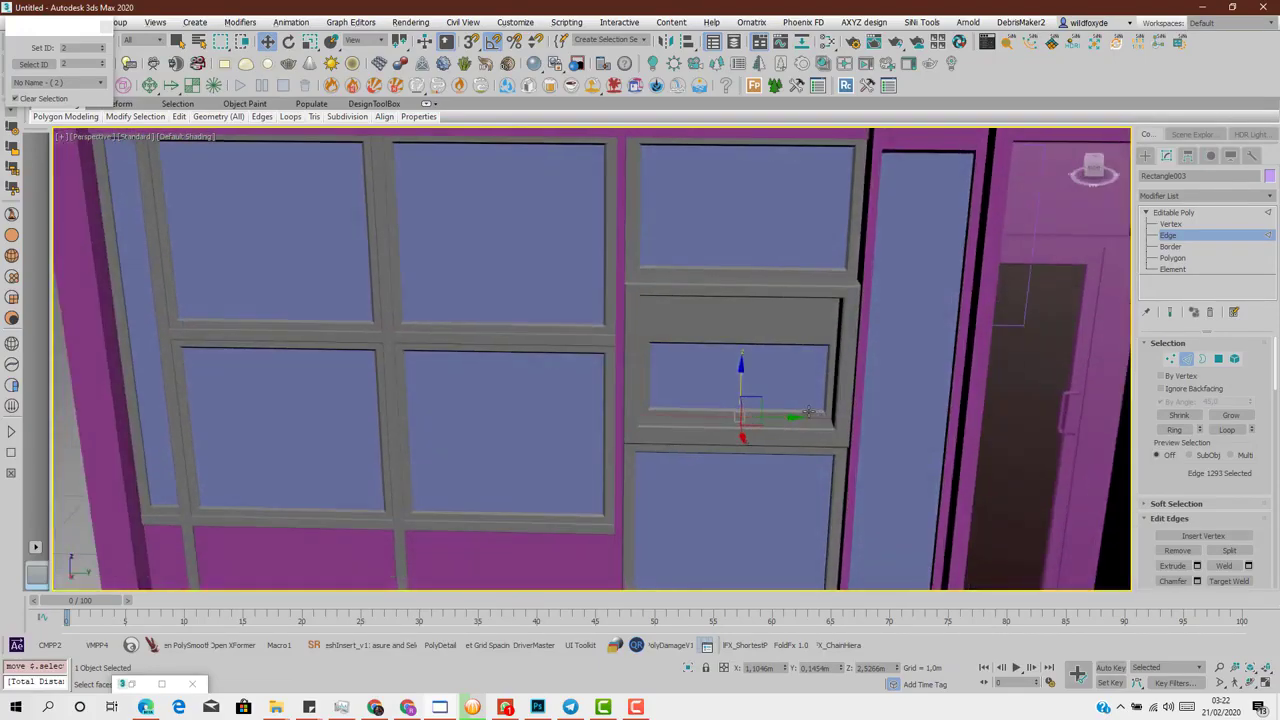
left_click_drag(739, 385, 758, 242)
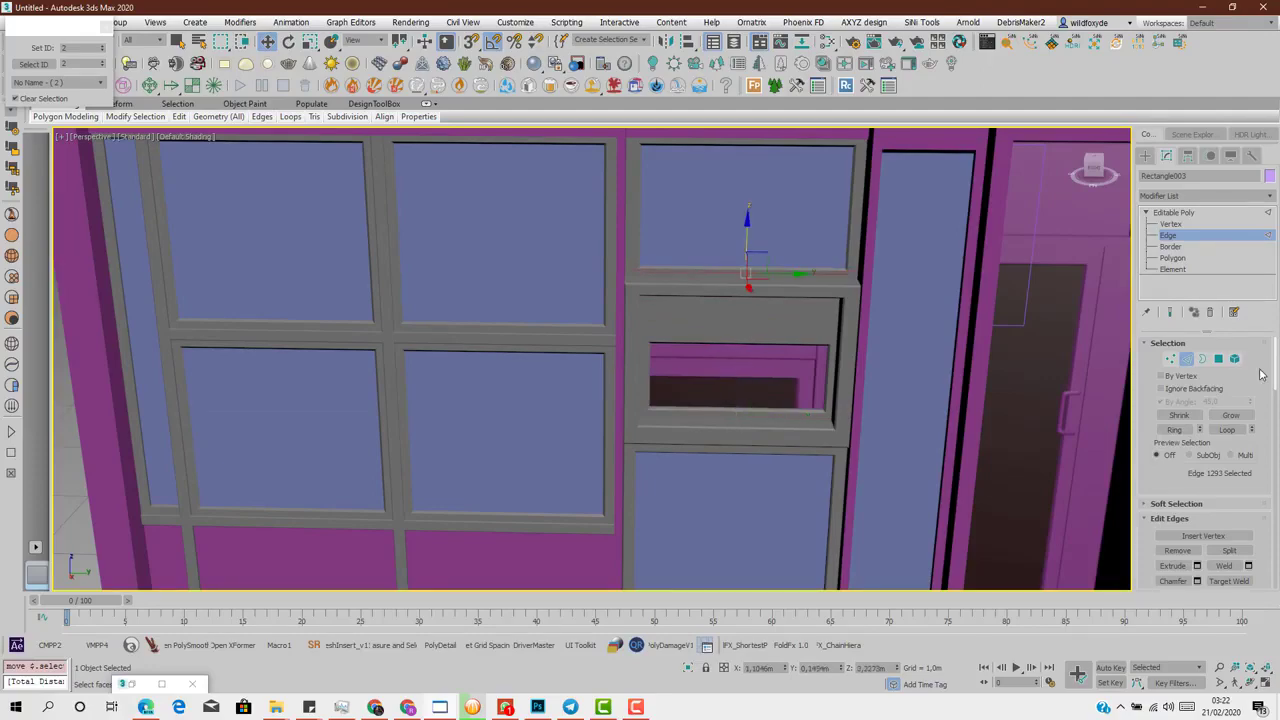
- Clone the upper glass pane downward to an element that fills the smaller framed opening directly above the door
left_click(1234, 359)
left_click(743, 173)
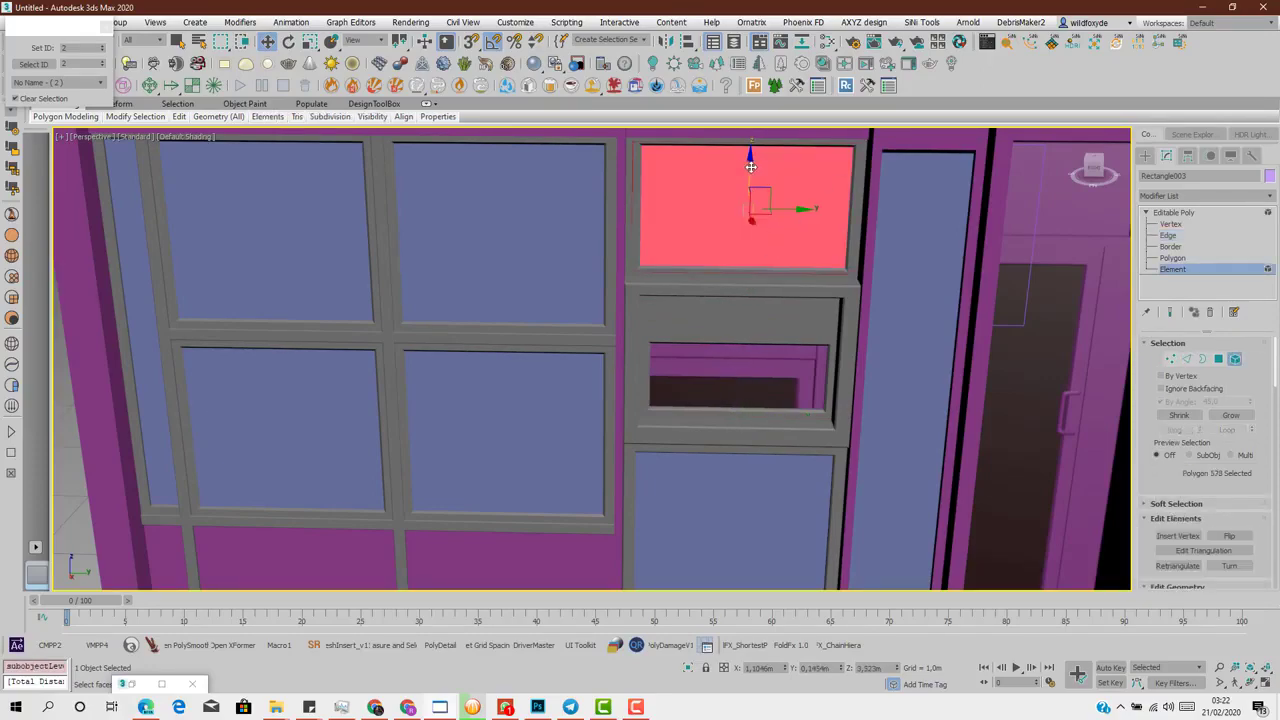
left_click_drag(751, 167, 747, 298)
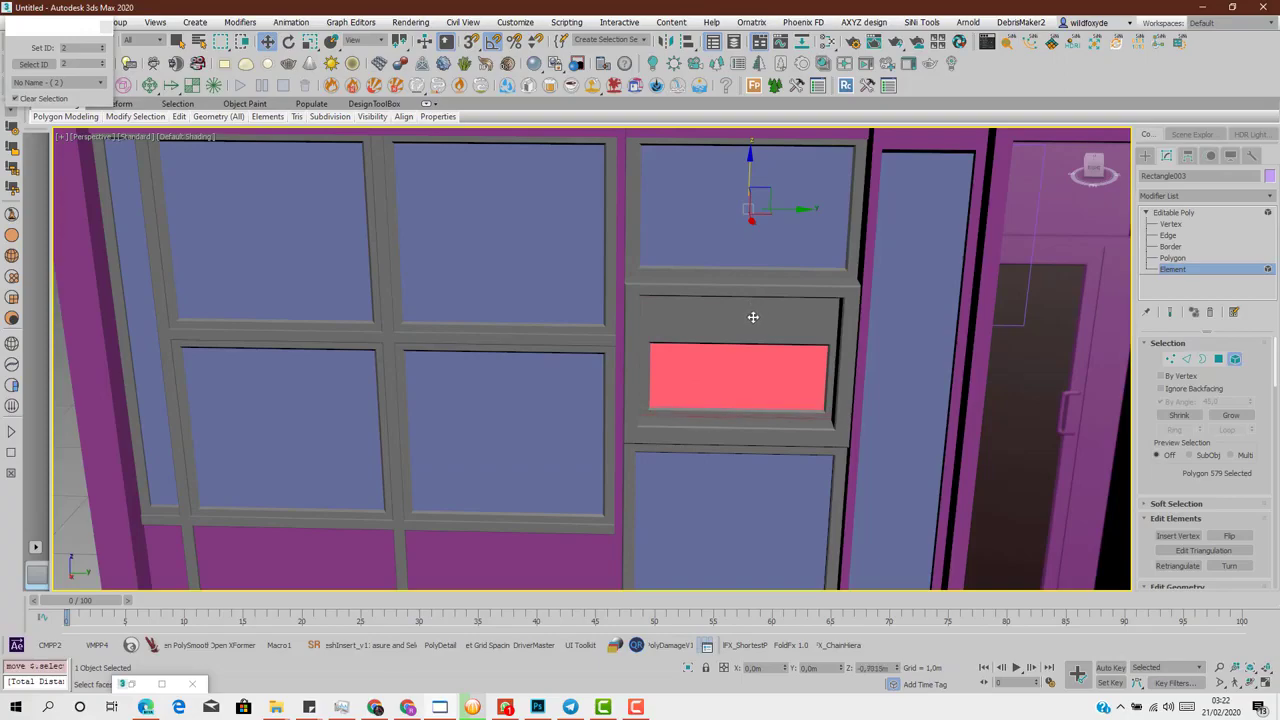
left_click_drag(754, 318, 752, 315, "shift")
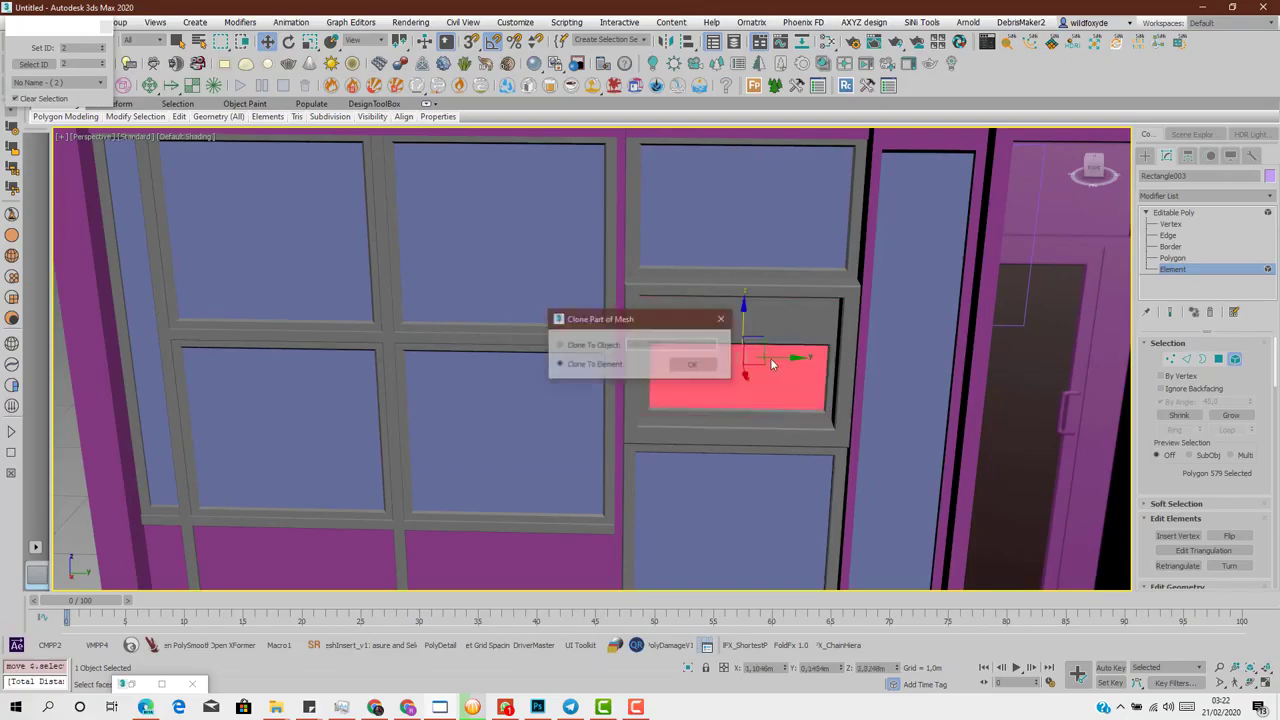
left_click(693, 367)
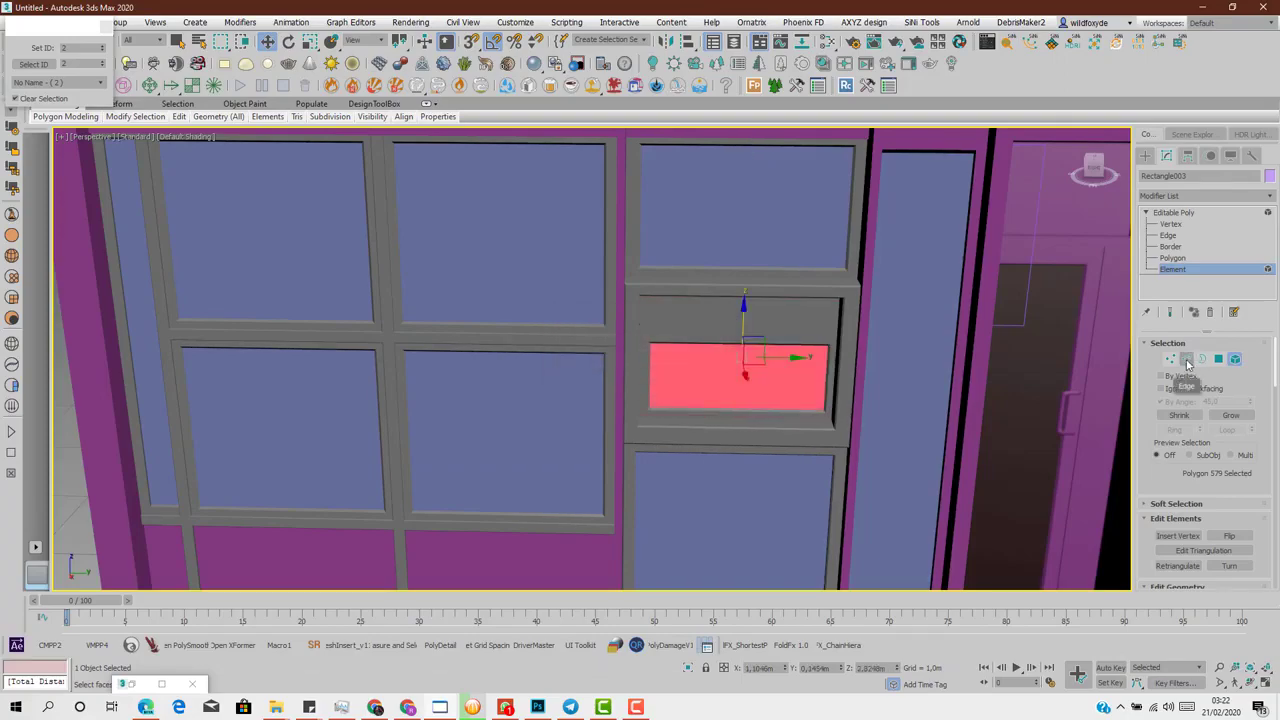
- Select the top edge of the lower glass pane and move it down behind the deepened top rail of its frame
left_click(1187, 358)
left_click_drag(560, 400, 1093, 534, "alt")
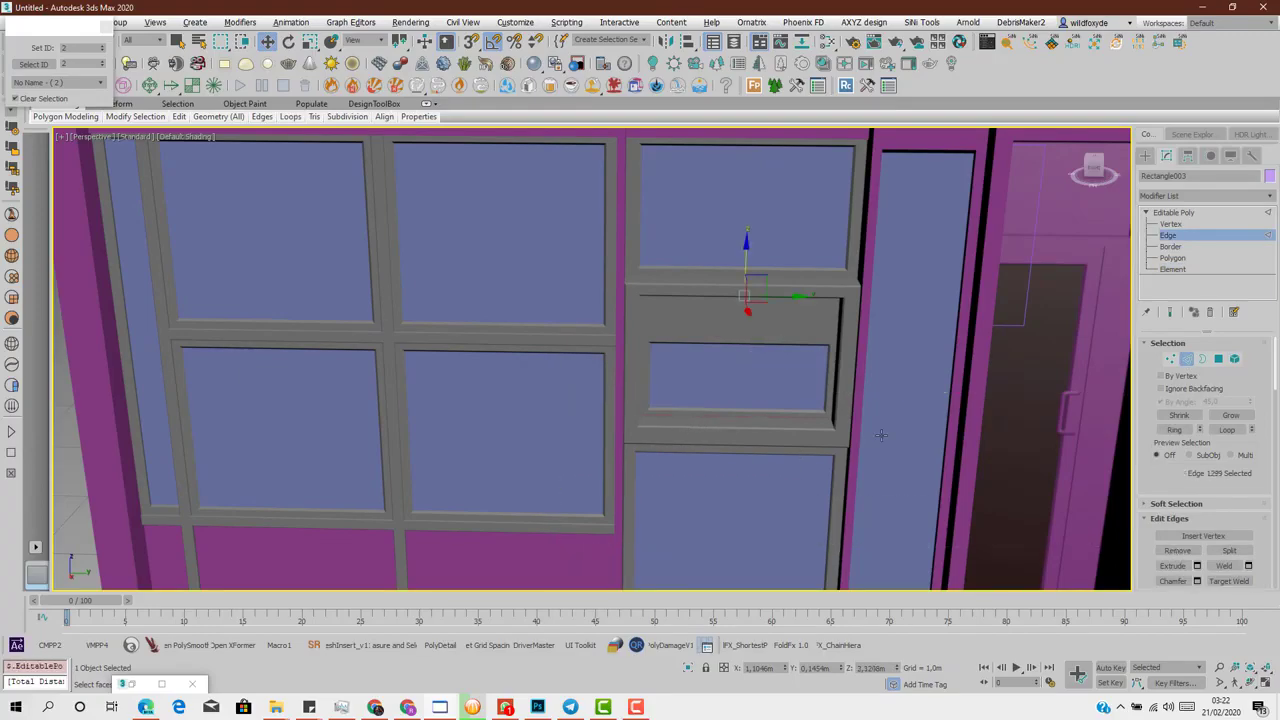
left_click_drag(750, 281, 786, 366)
middle_click_drag(786, 366, 685, 397, "alt")
scroll(735, 345, "up", 4)
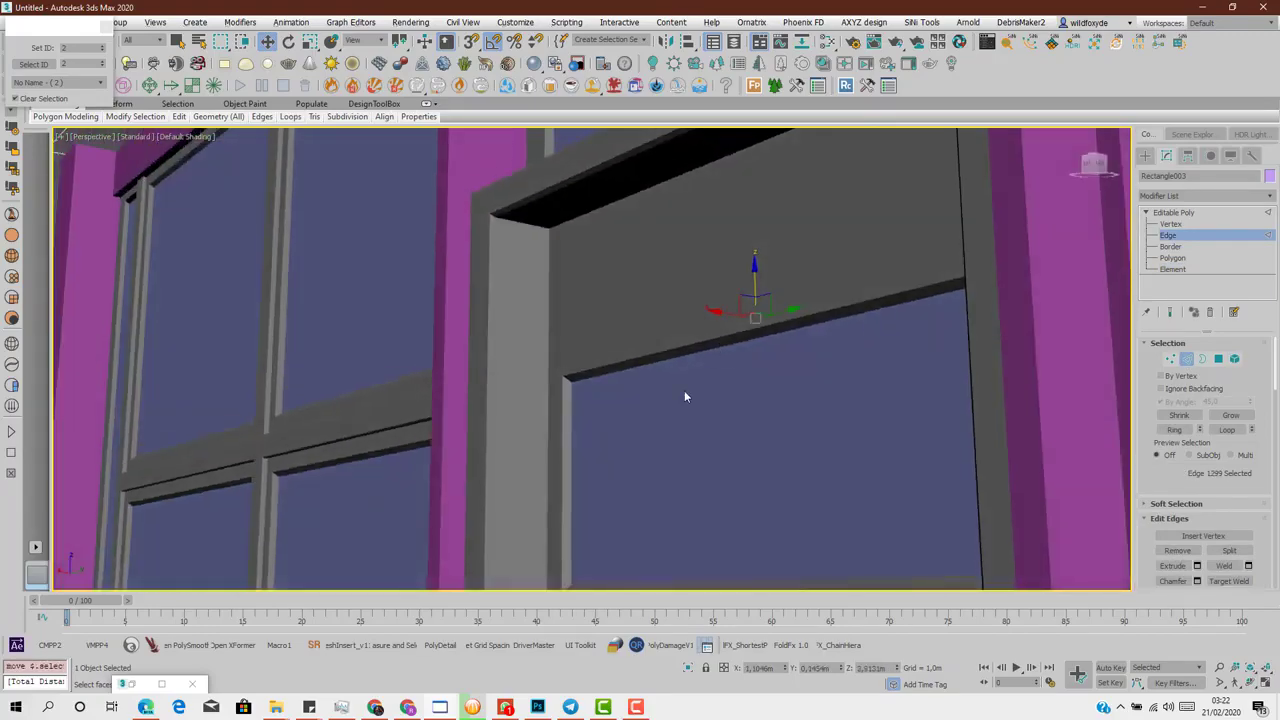
middle_click_drag(678, 248, 698, 383, "alt")
scroll(706, 294, "down", 2)
scroll(744, 304, "up", 2)
scroll(746, 300, "down", 2)
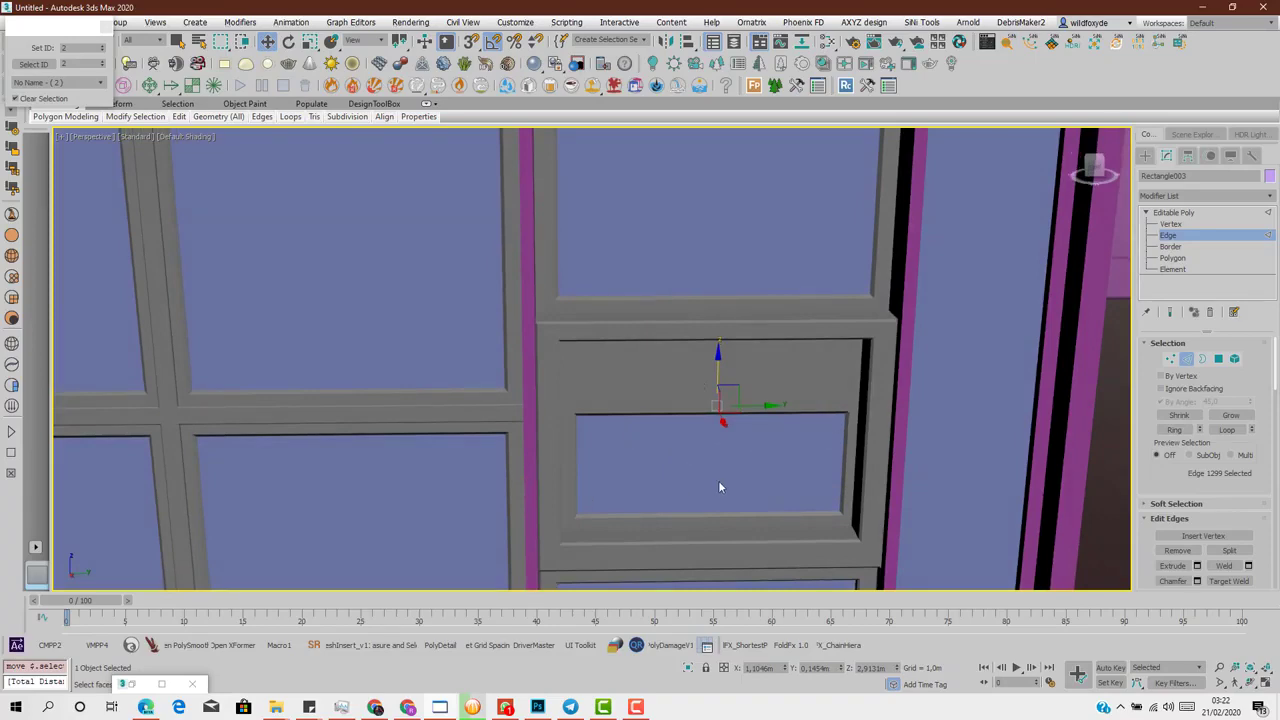
- Examine the panes and frames above the door and the whole facade from several angles, and leave edge editing
scroll(718, 482, "down", 5)
middle_click_drag(691, 468, 650, 473, "alt")
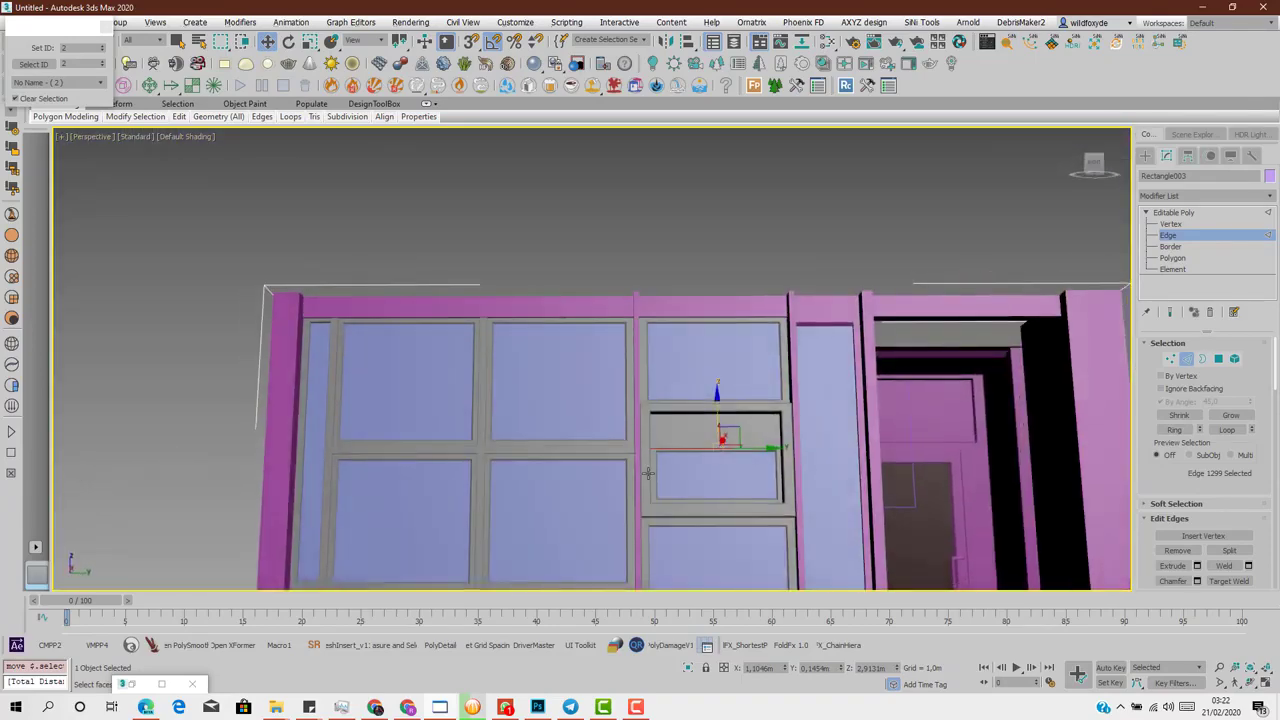
middle_click_drag(698, 439, 698, 474, "alt")
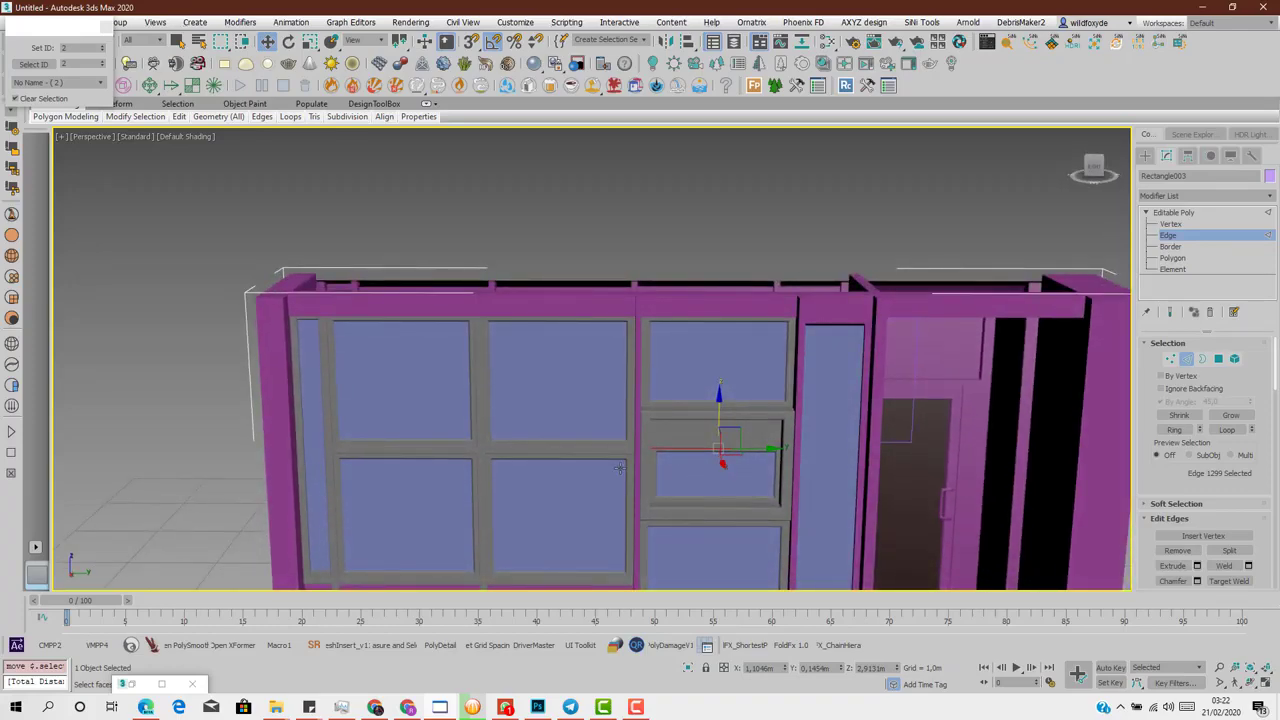
scroll(733, 494, "up", 5)
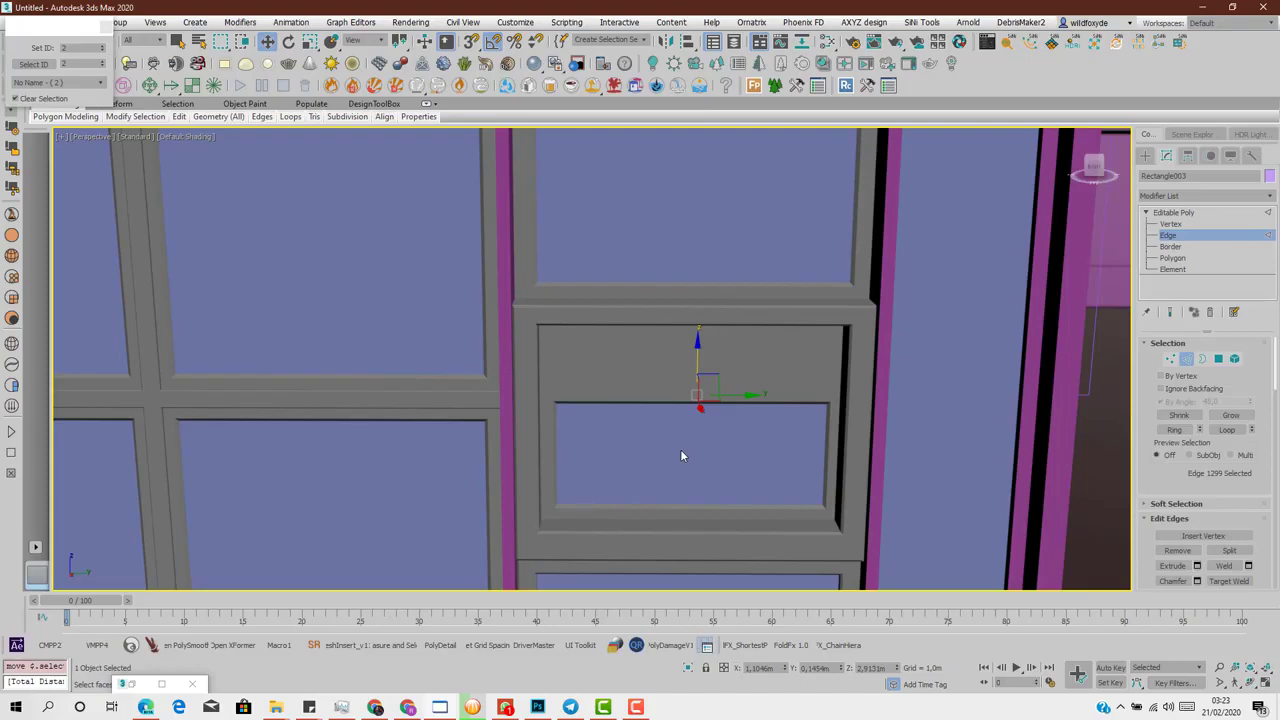
scroll(705, 358, "down", 5)
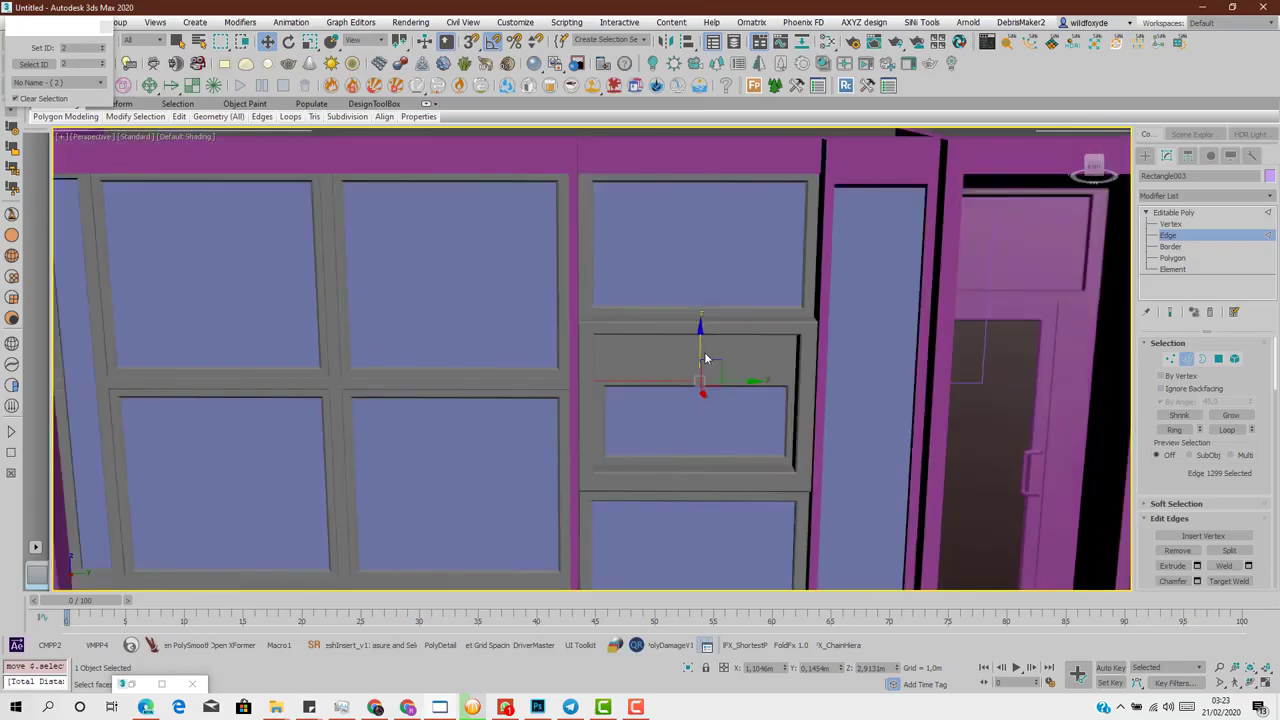
mouse_move(728, 388)
middle_mouse_down("alt")
mouse_move(696, 372)
mouse_move(722, 372)
middle_mouse_up("alt")
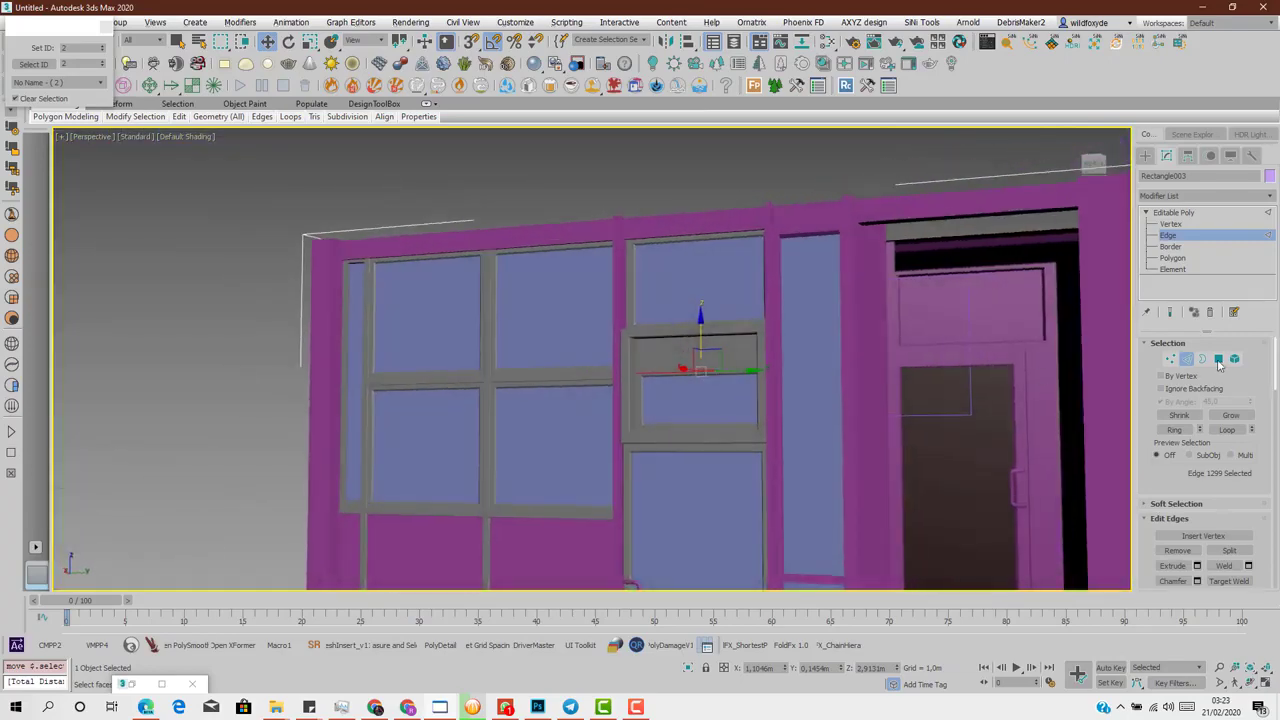
scroll(619, 364, "down", 5)
scroll(665, 400, "up", 8)
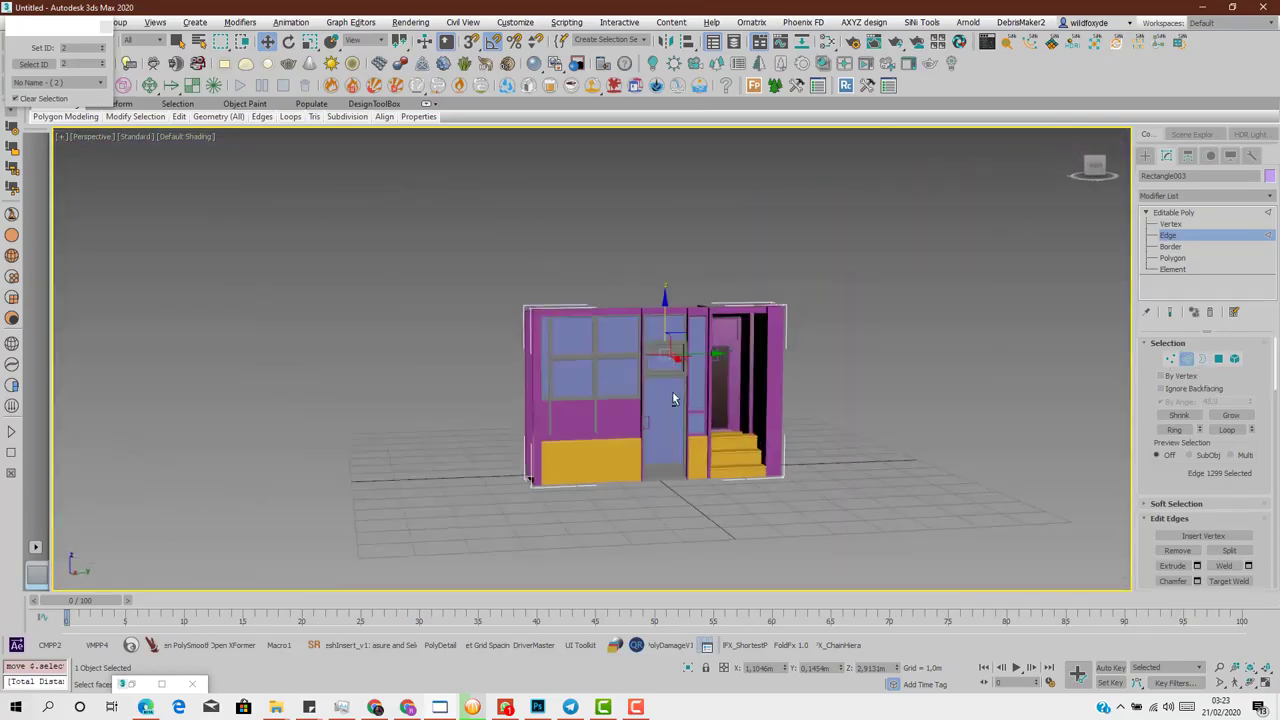
middle_click_drag(662, 409, 1107, 409, "alt")
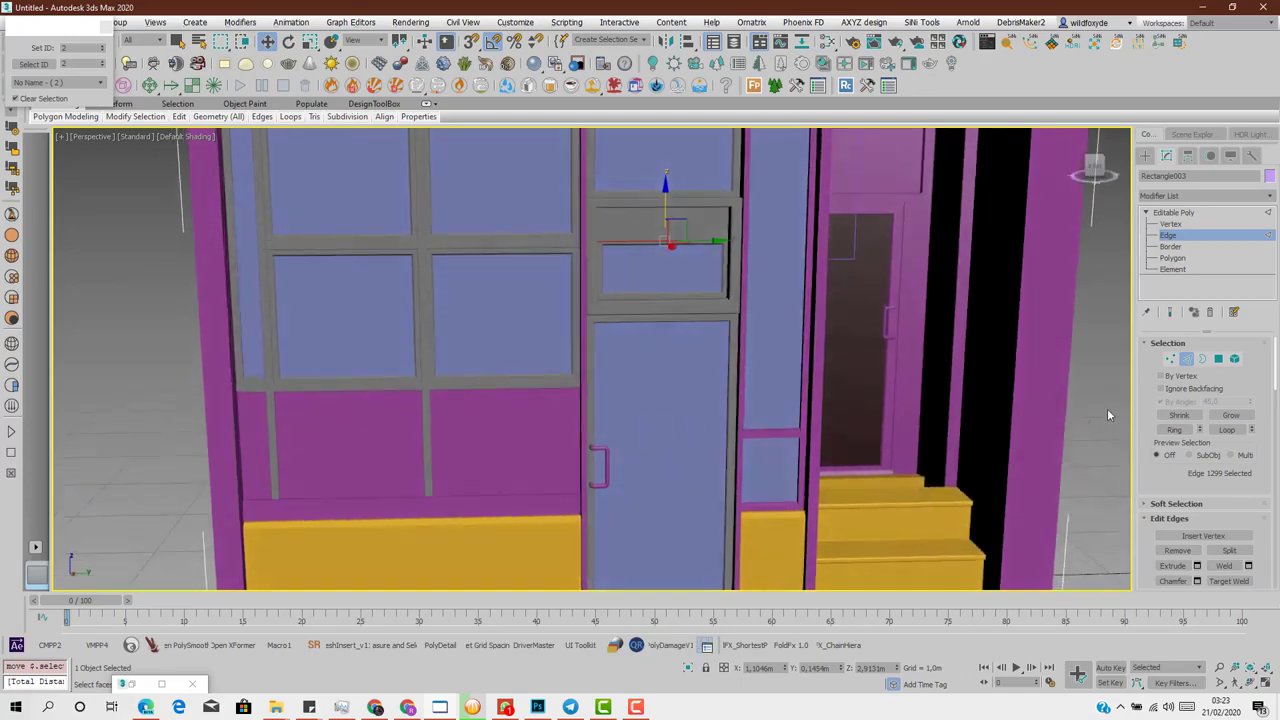
left_click(1186, 359)
scroll(783, 323, "down", 2)
key("z")
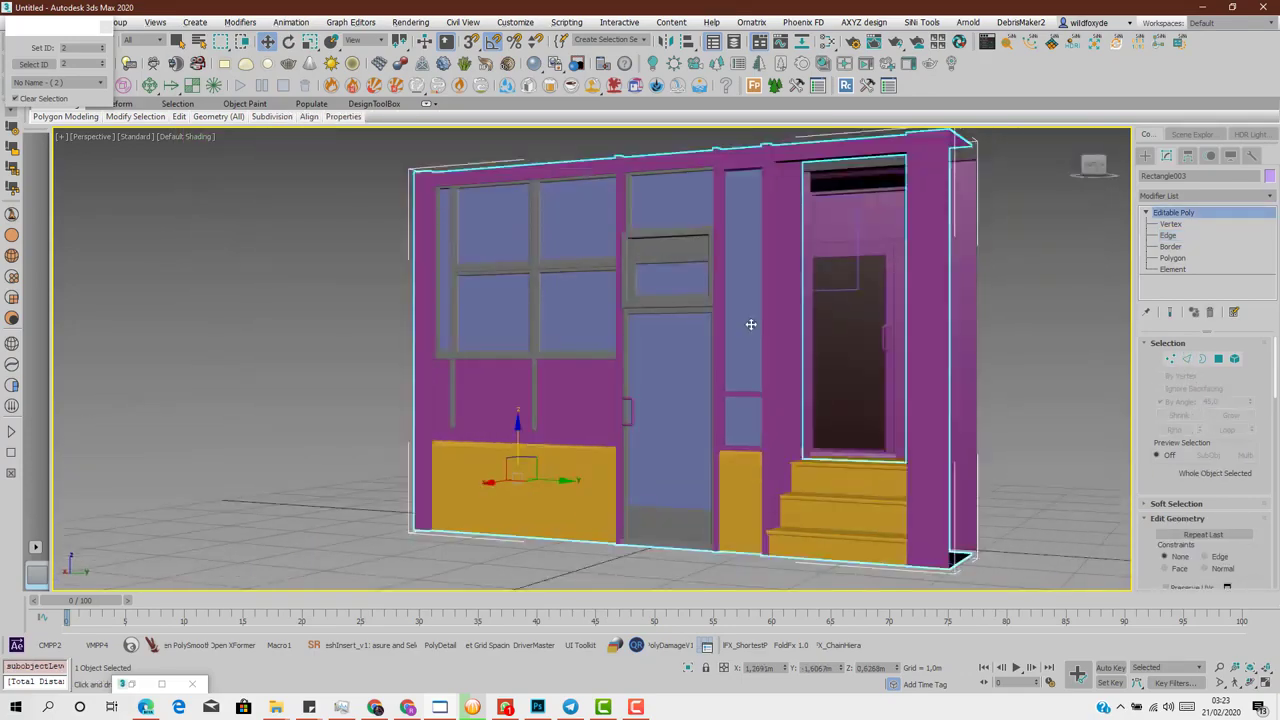
middle_click_drag(750, 324, 776, 327, "alt")
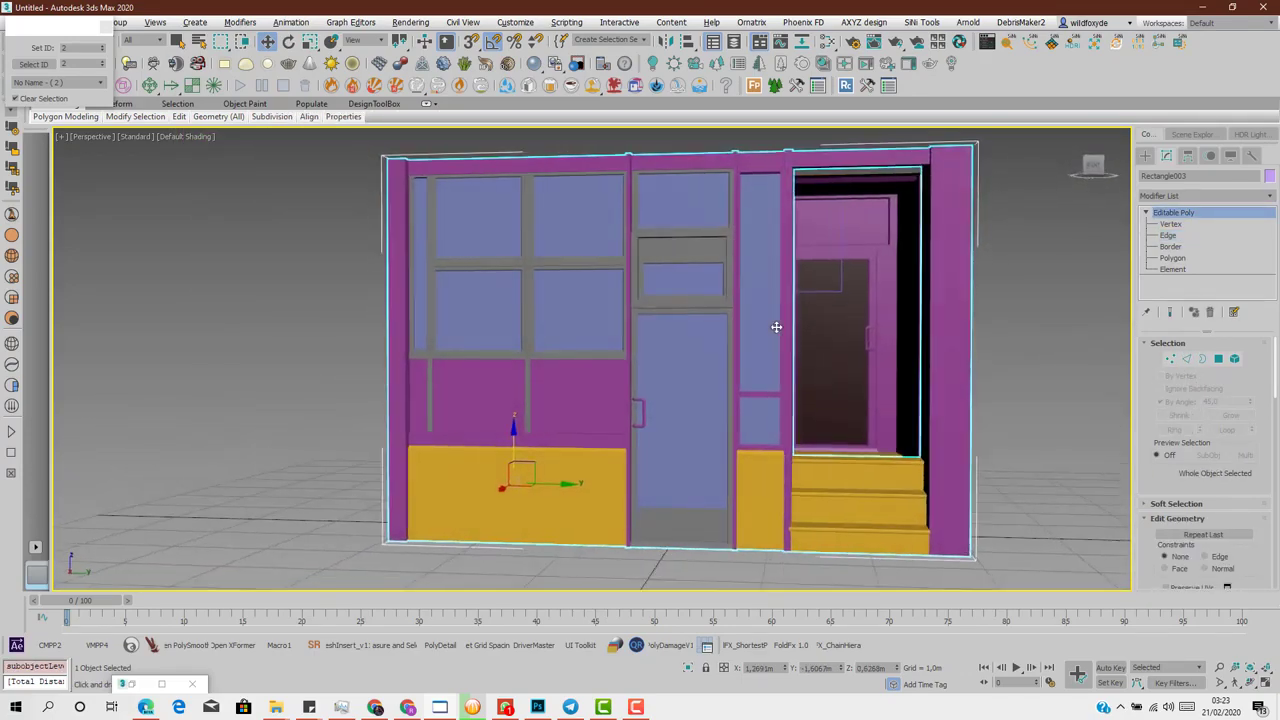
scroll(890, 378, "up", 3)
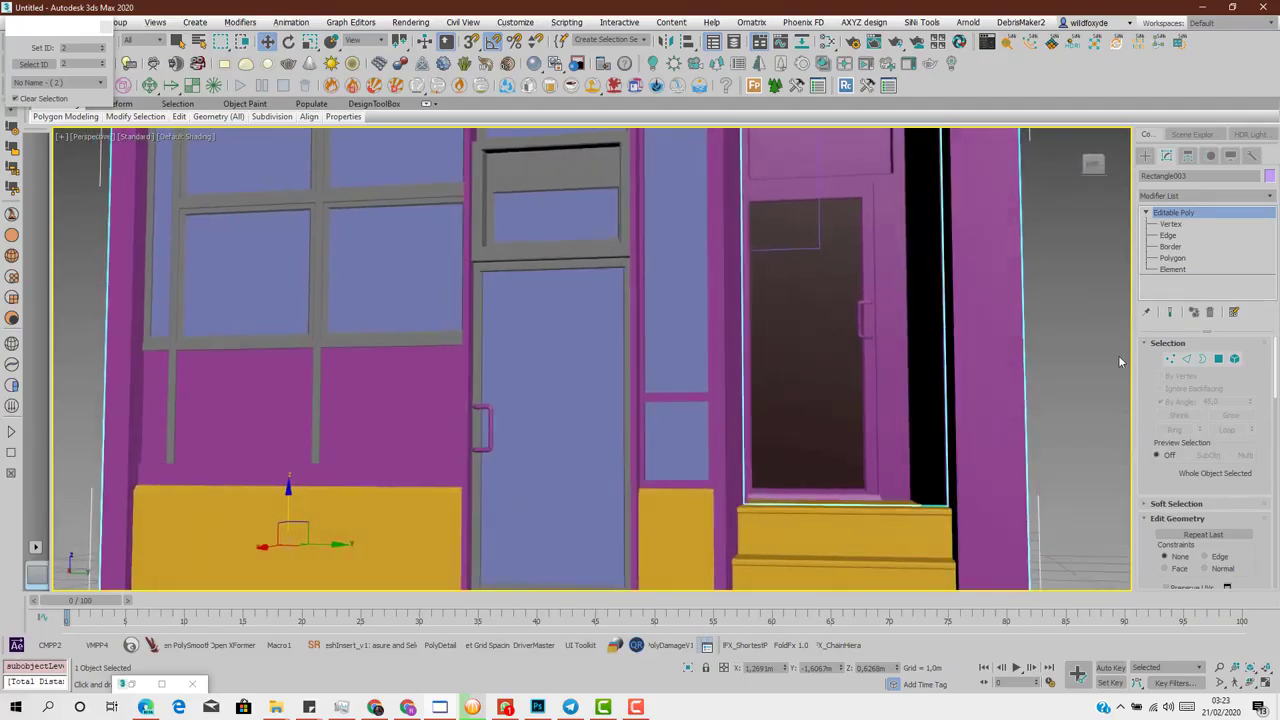
- Examine the storefront's doors and stairs from several angles and compare them with the reference image in Photoshop
scroll(540, 470, "down", 4)
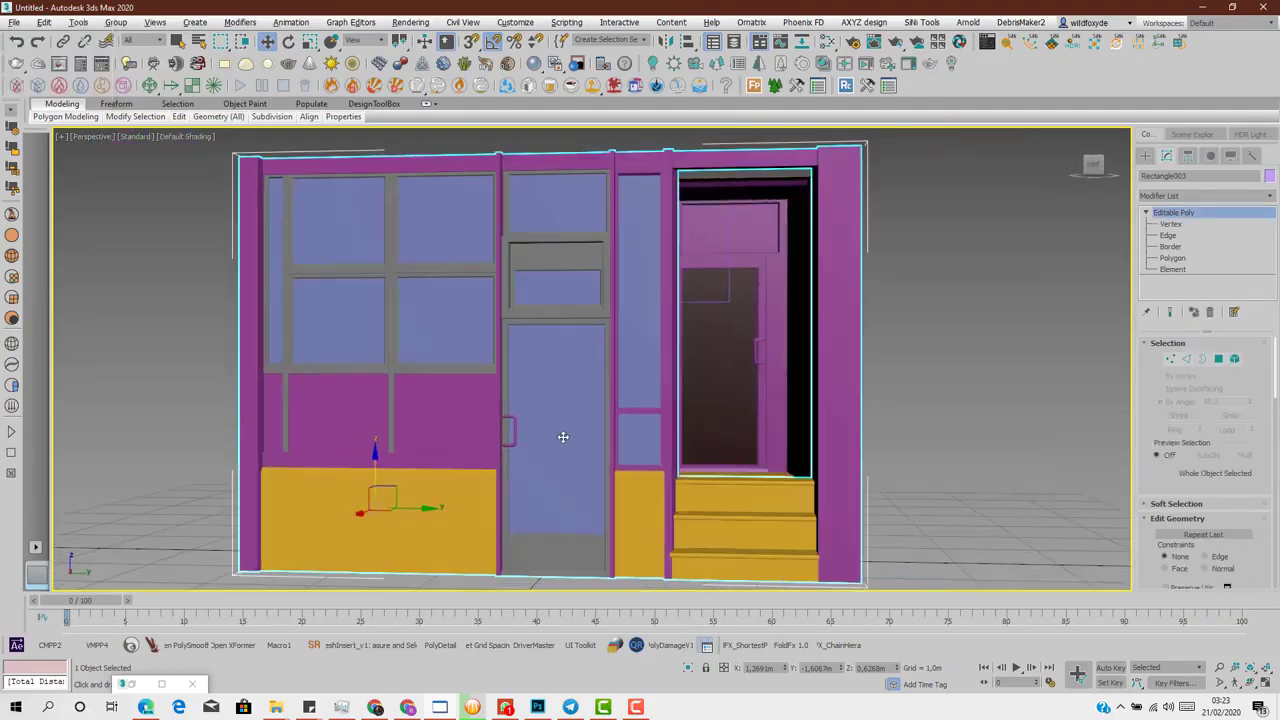
middle_click_drag(560, 437, 882, 575, "alt")
scroll(656, 543, "up", 3)
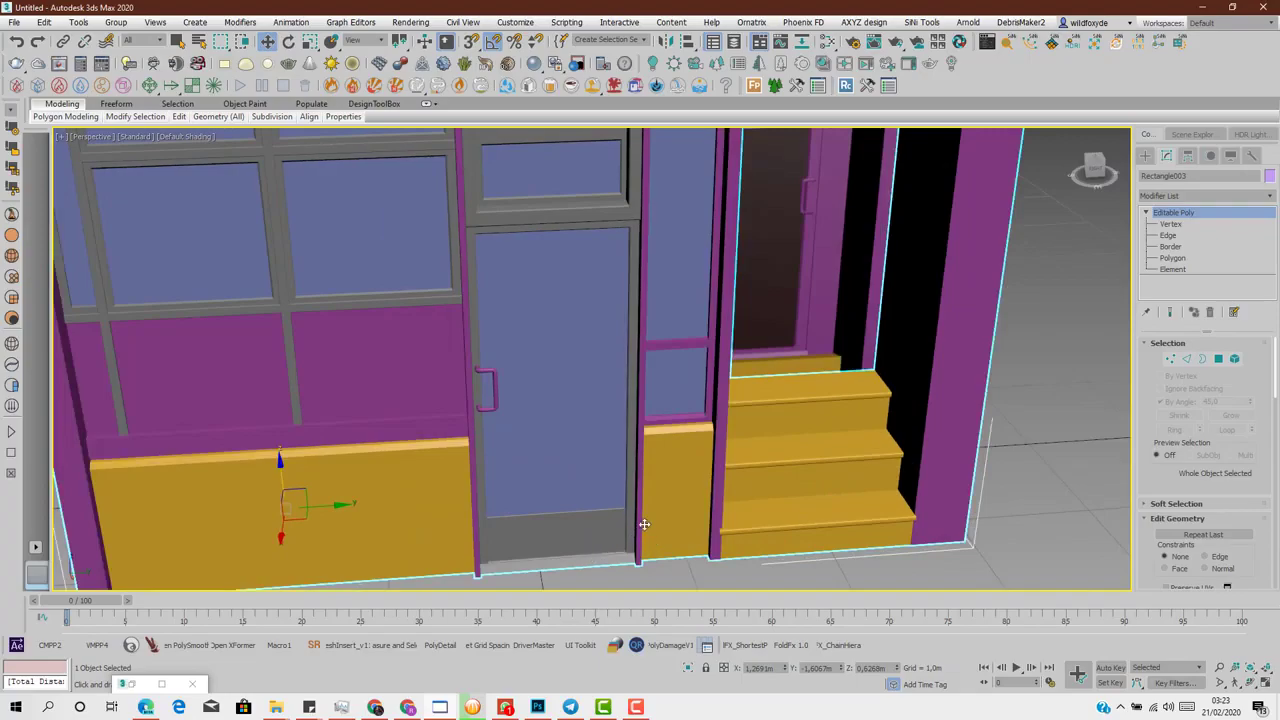
middle_click_drag(657, 380, 609, 360, "alt")
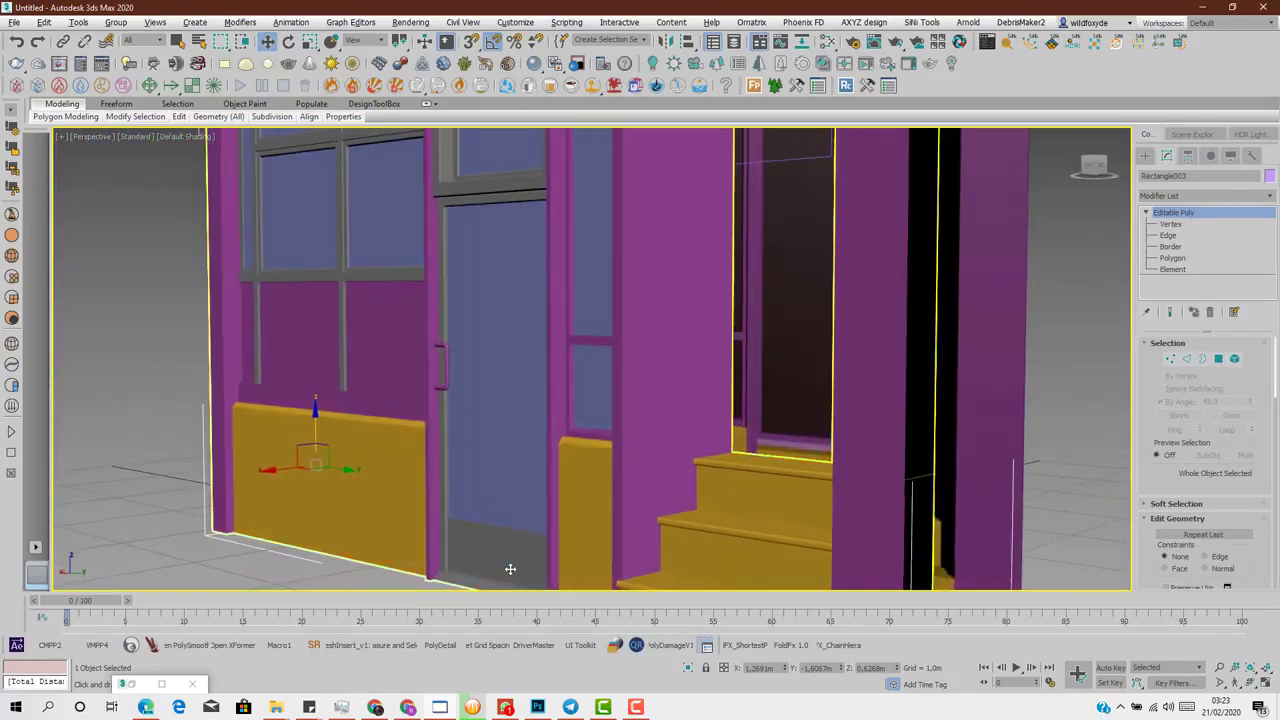
key("alt+Tab")
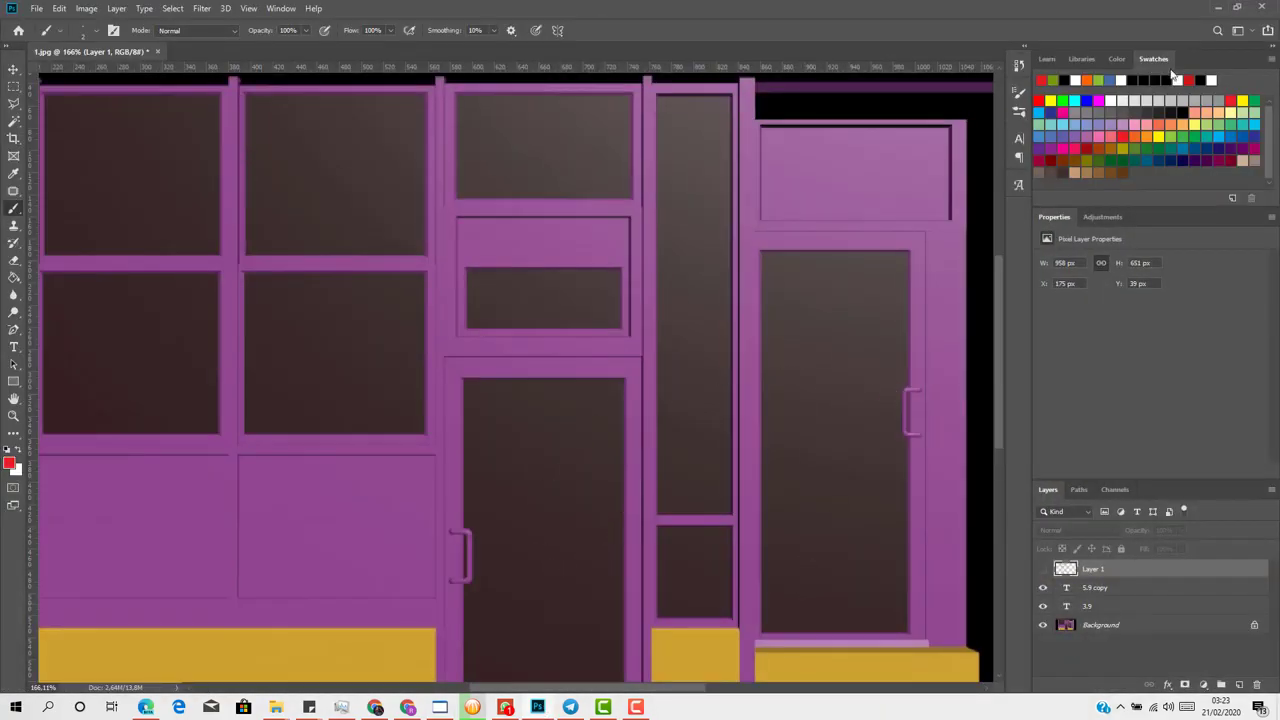
left_click(1217, 7)
middle_click_drag(669, 343, 665, 370, "alt")
- Select the finished street-level door's elements together: bottom panel, door leaf, handle and the framed section directly above it
left_click(1232, 356)
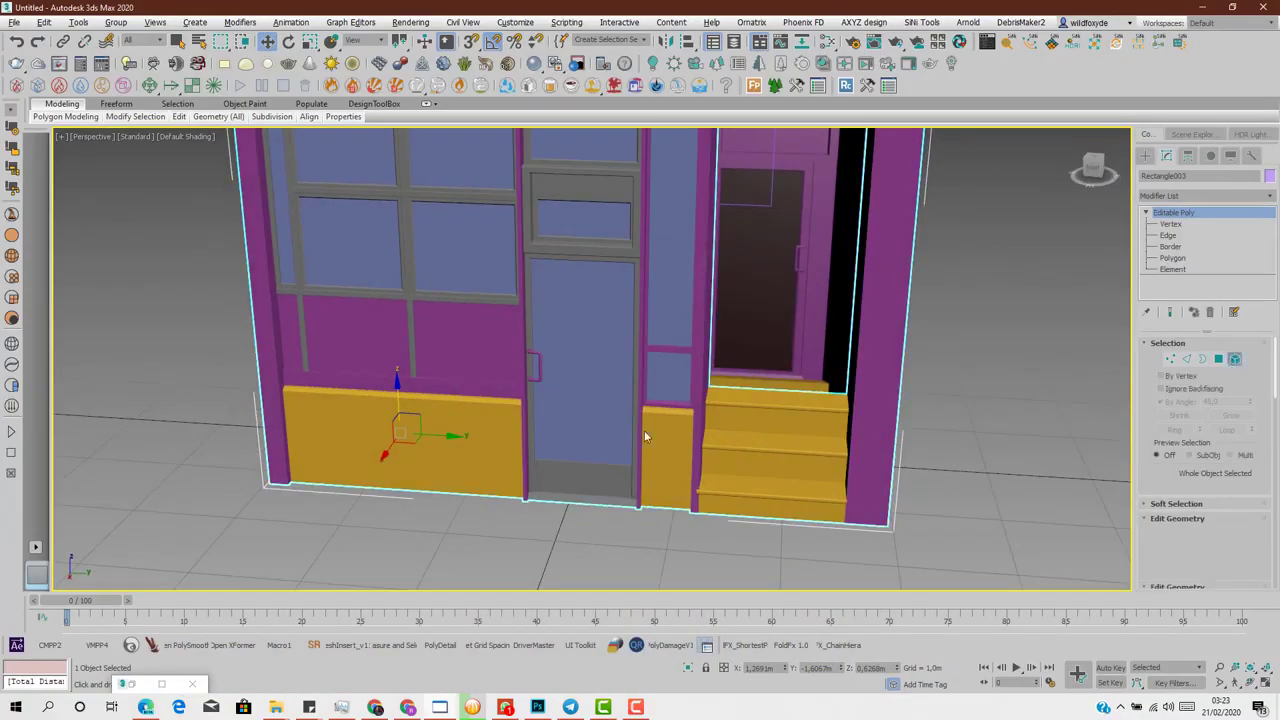
left_click(590, 490)
left_click_drag(588, 503, 575, 554)
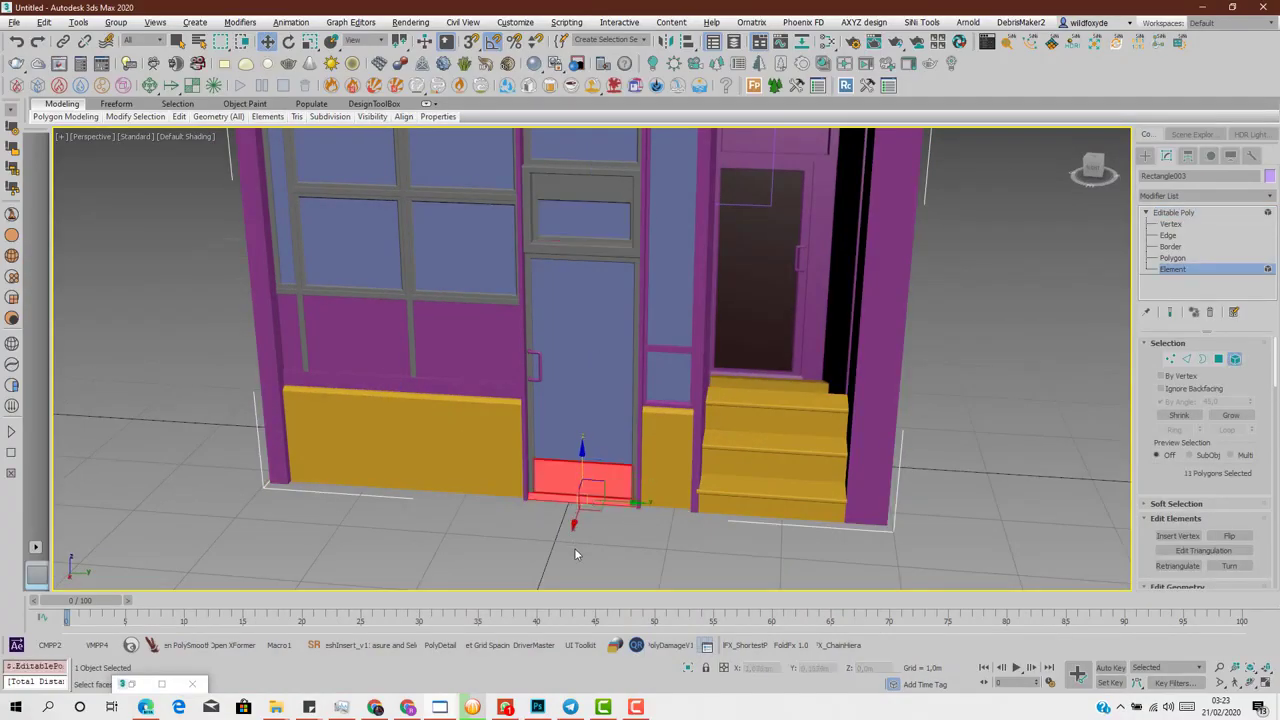
left_click(575, 447, "ctrl")
scroll(565, 246, "up", 3)
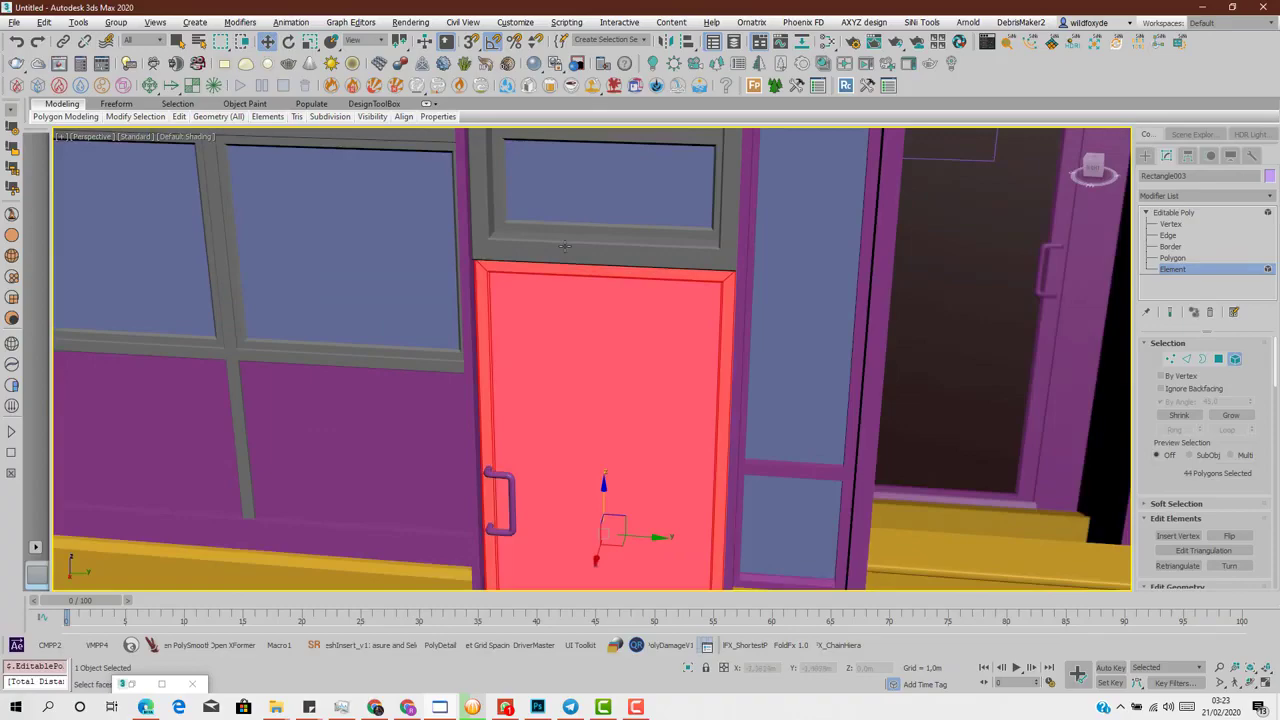
left_click(502, 473, "ctrl")
left_click(497, 249, "ctrl")
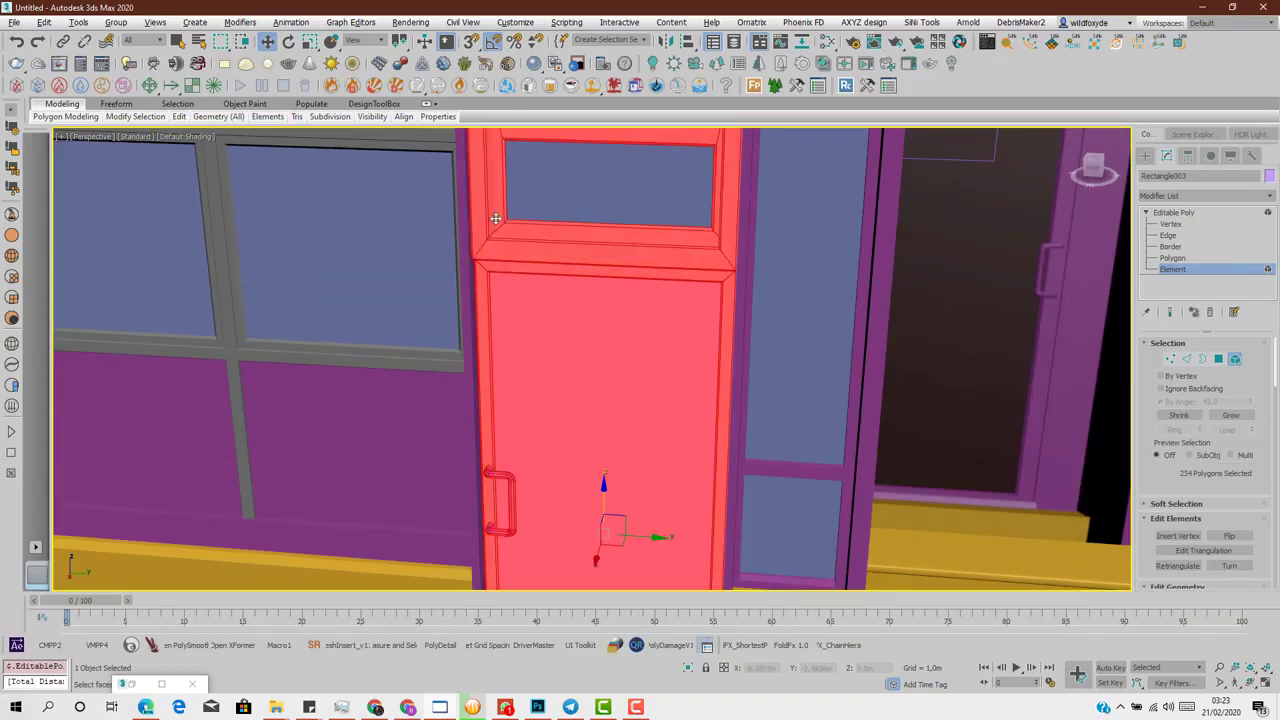
- Clone the selected door elements sideways into the stair opening as a separate object and select that new object
scroll(545, 320, "down", 5)
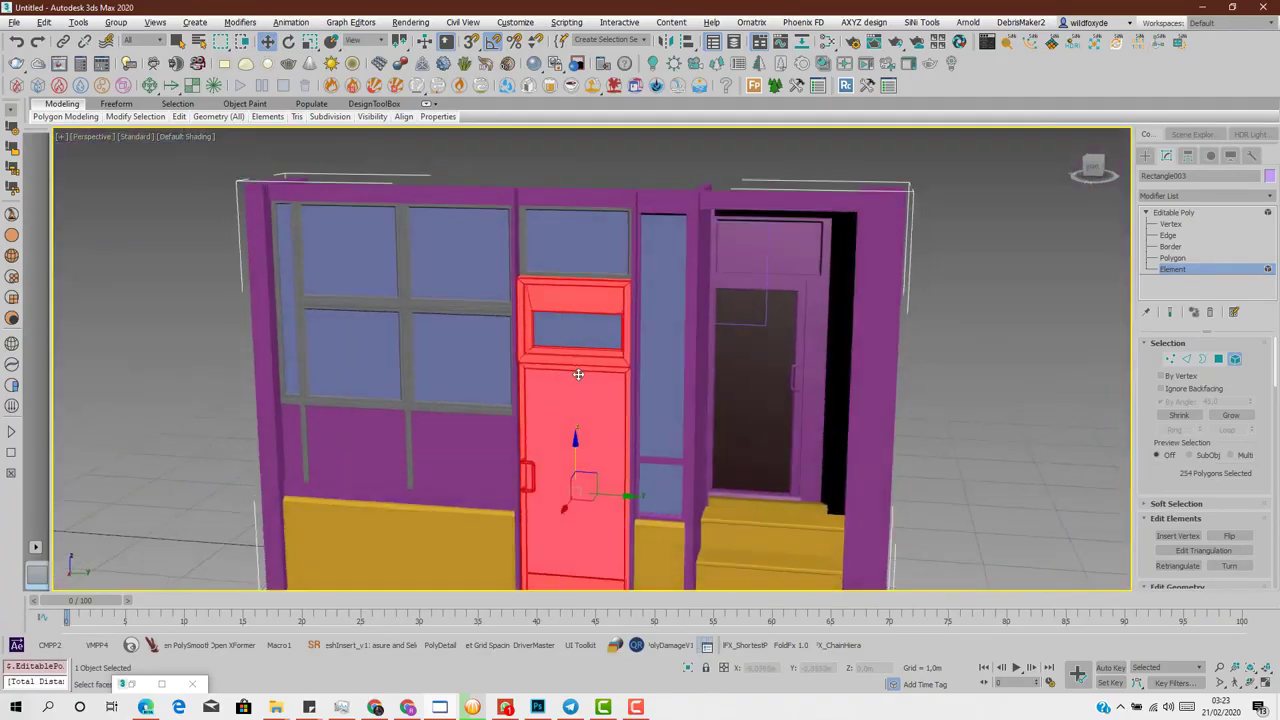
middle_click_drag(578, 374, 542, 470, "alt")
left_click_drag(636, 461, 848, 461, "shift")
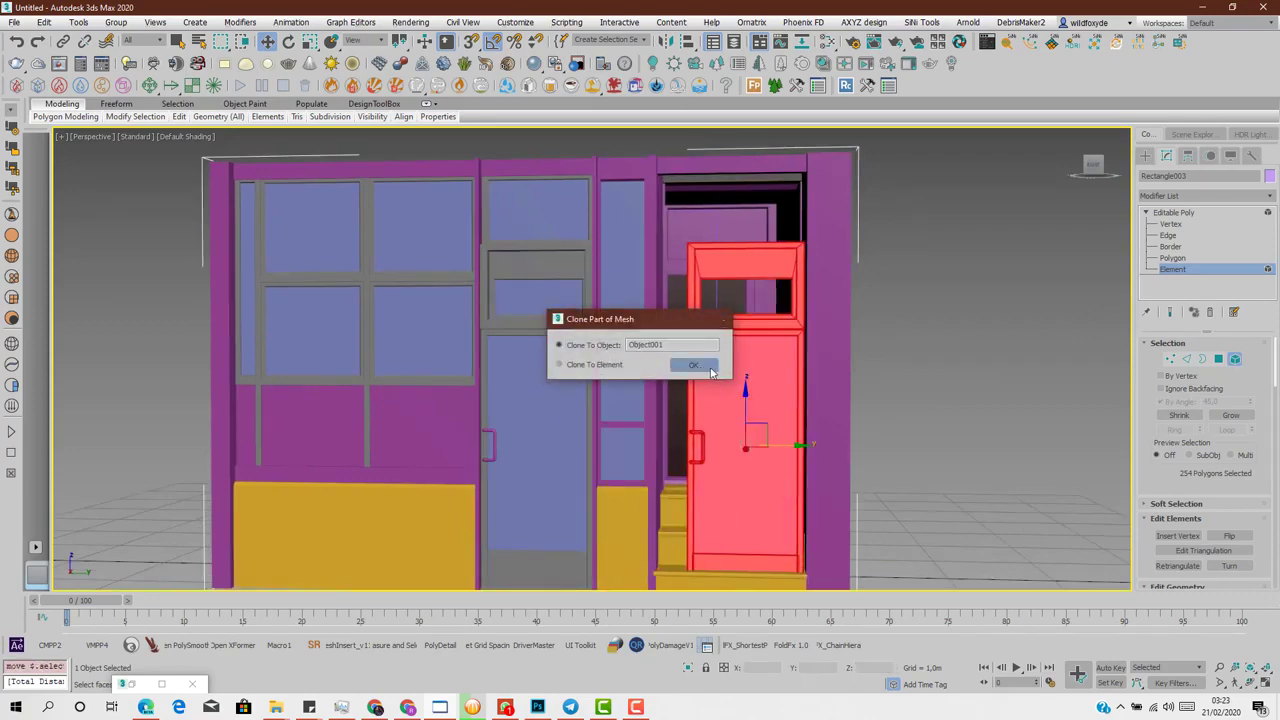
left_click(693, 364)
key("5")
left_click(700, 333)
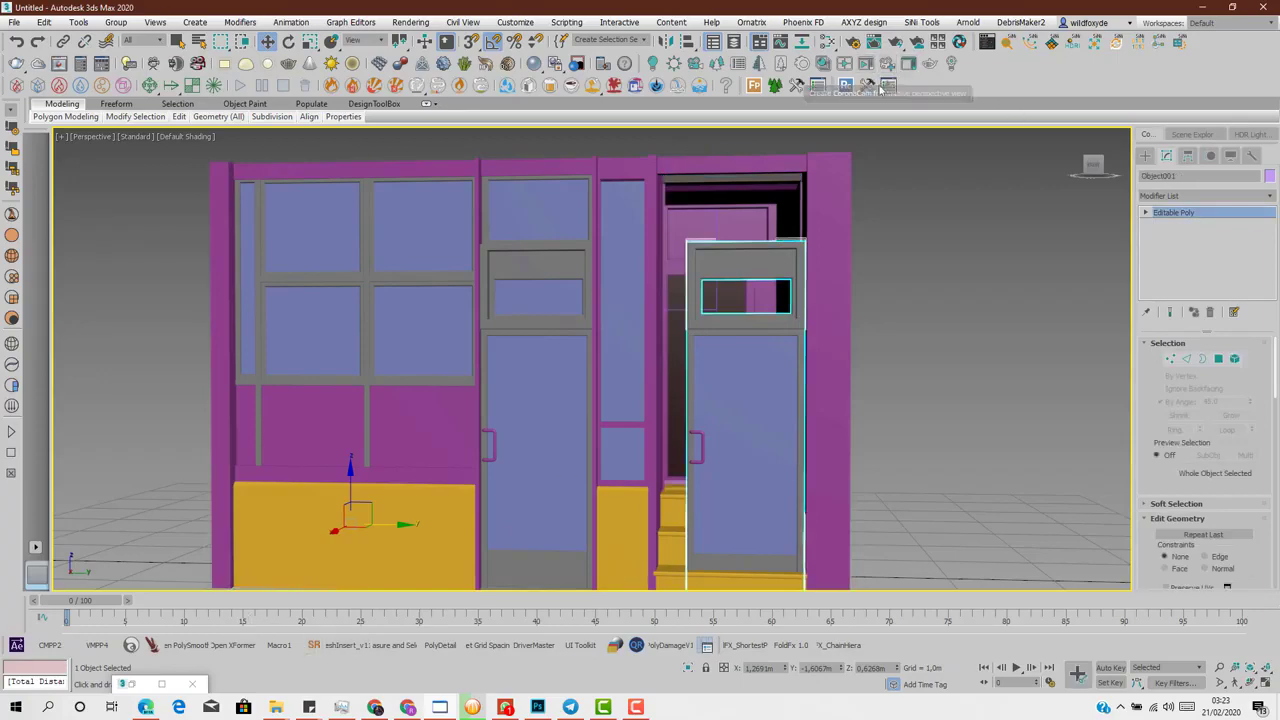
- Center the cloned door's pivot to the object
left_click(1188, 156)
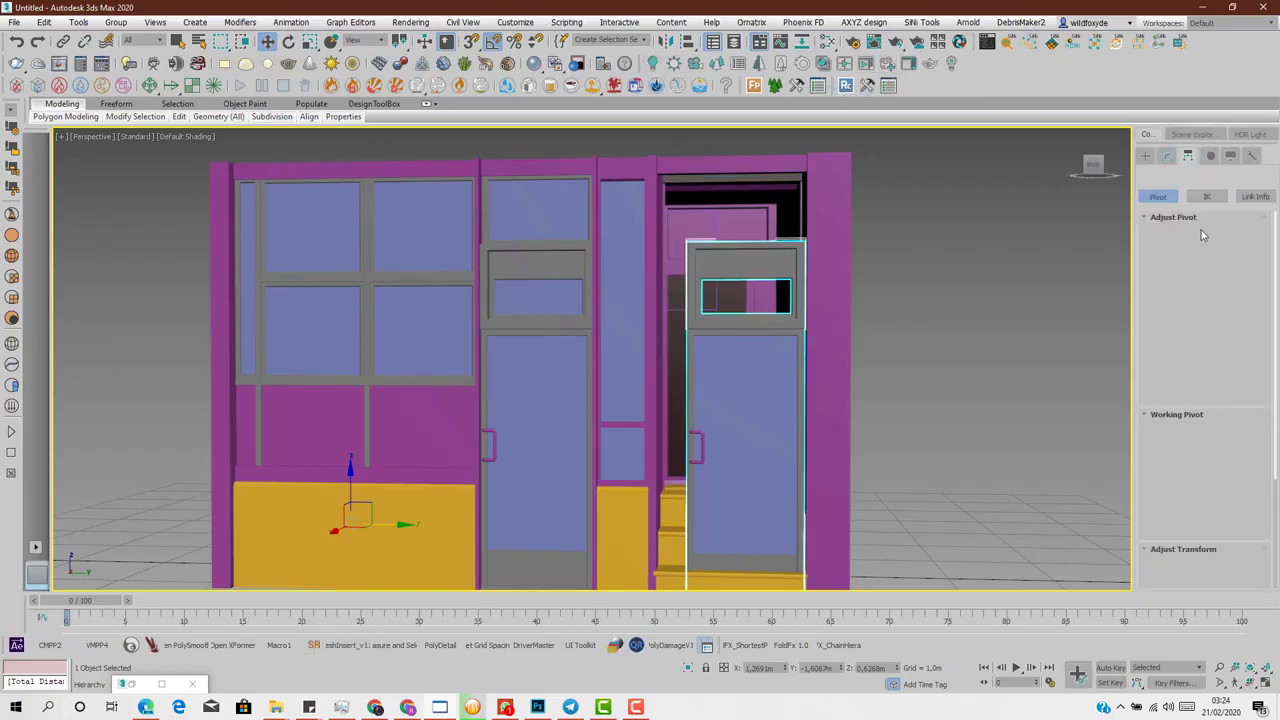
left_click(1204, 248)
left_click(1204, 317)
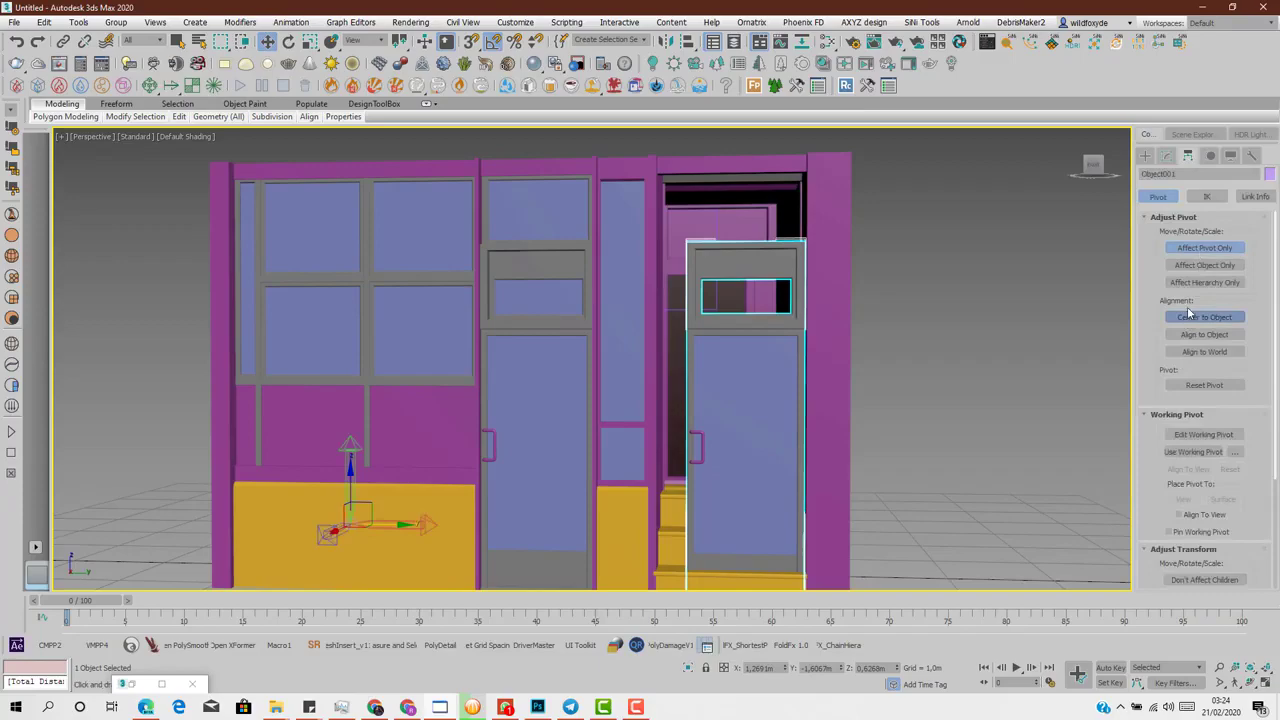
left_click(1204, 248)
- Mirror the cloned door across the Y axis with No Clone, putting its handle on the opposite side
left_click(665, 42)
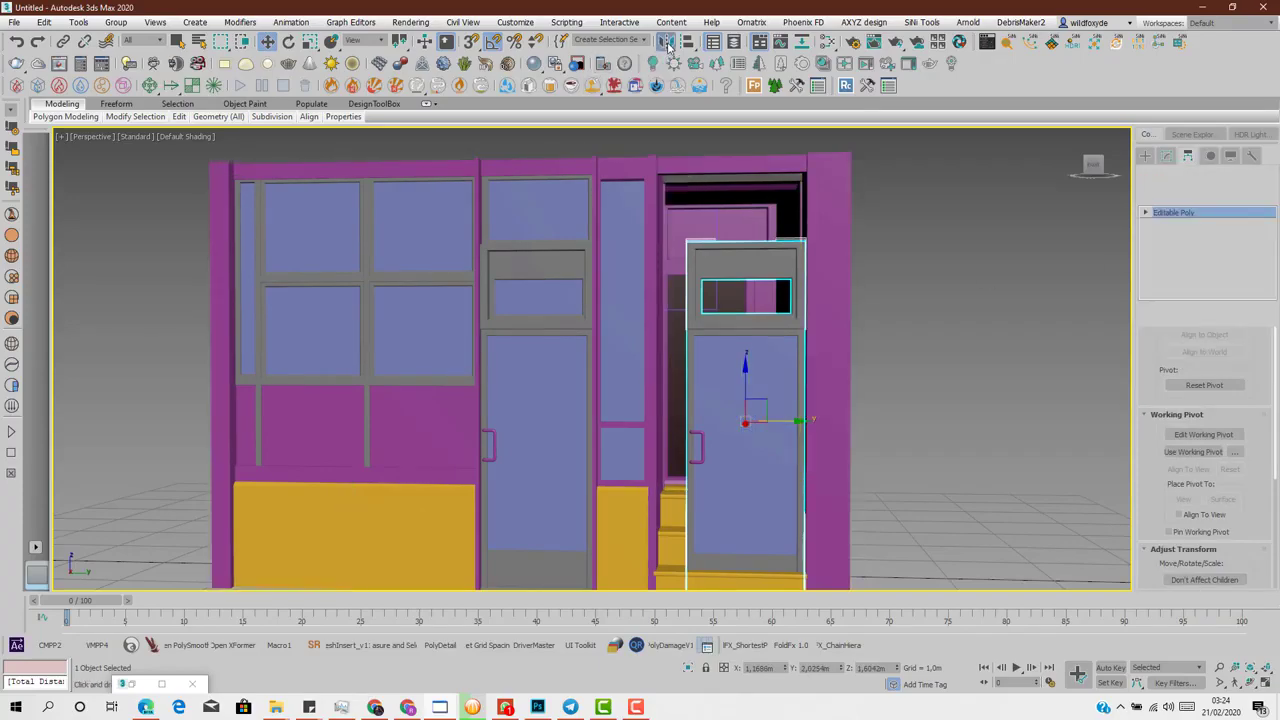
left_click(612, 299)
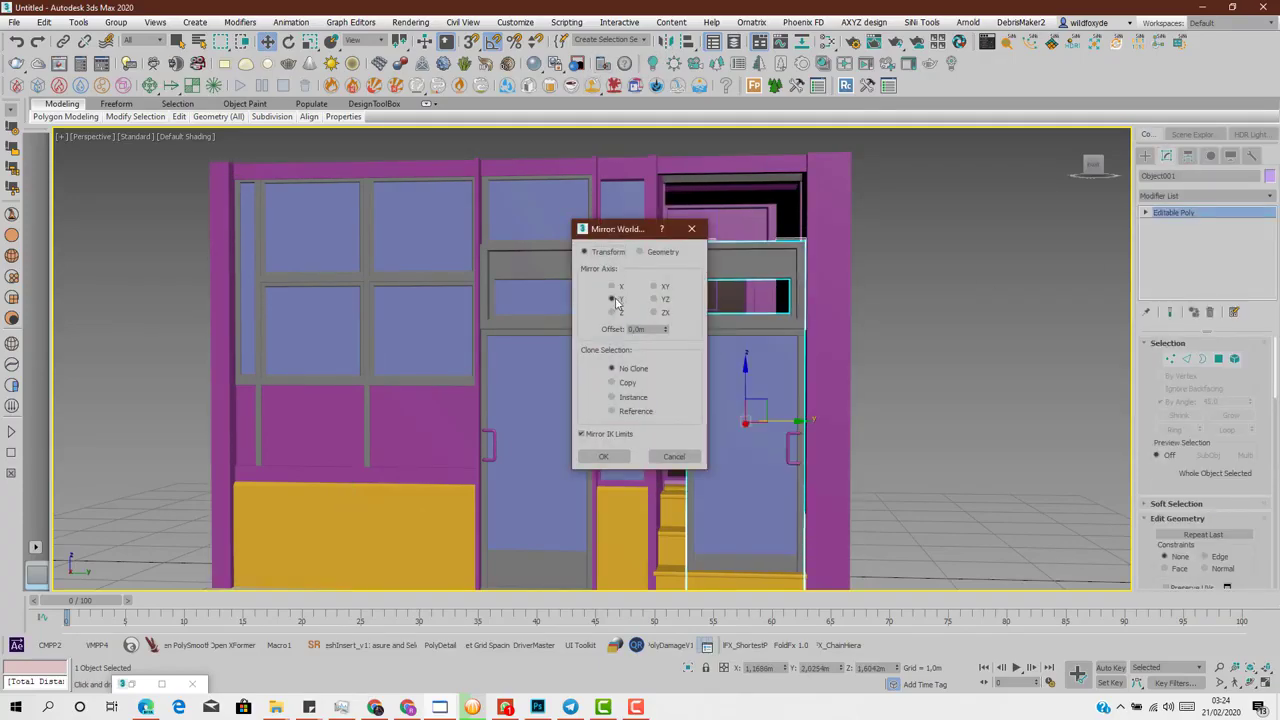
left_click_drag(617, 238, 469, 189)
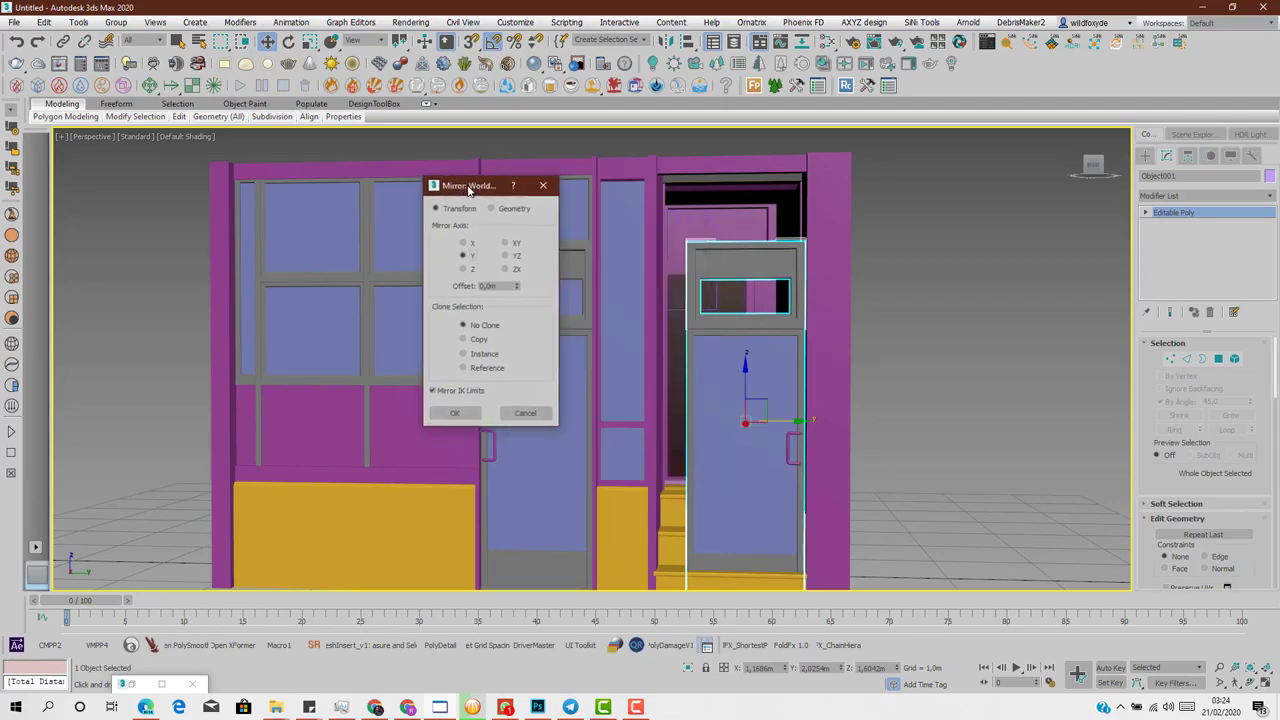
left_click(454, 412)
- In the Right view, move the cloned door up onto the top stair and against the opening's left jamb
middle_click_drag(757, 449, 763, 471, "alt")
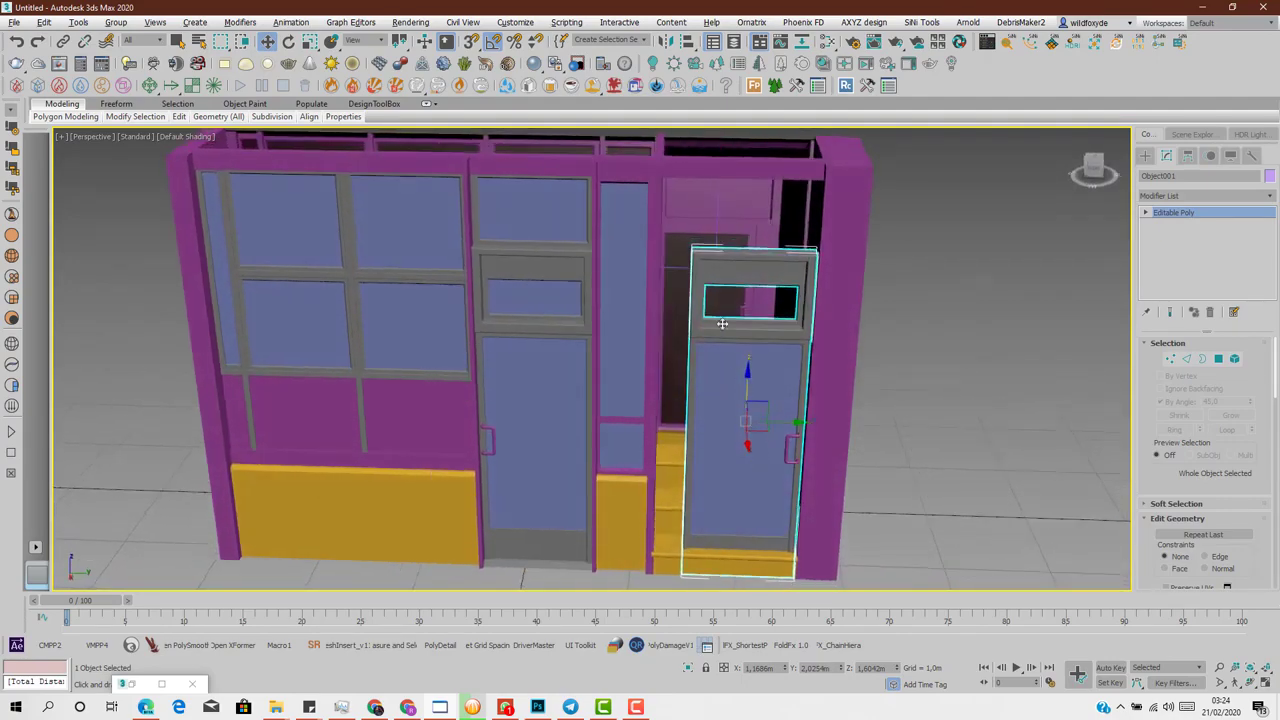
middle_click_drag(747, 204, 744, 397, "alt")
key("alt+w")
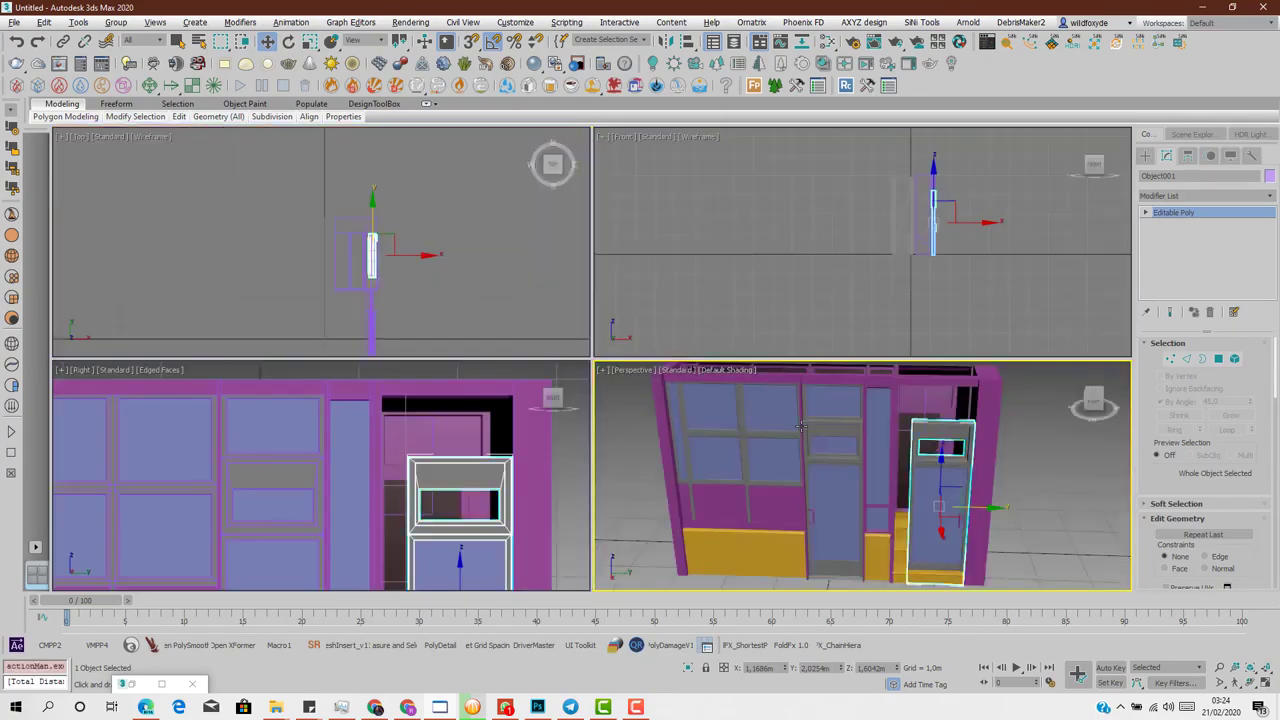
key("alt+w")
middle_click_drag(626, 491, 620, 266)
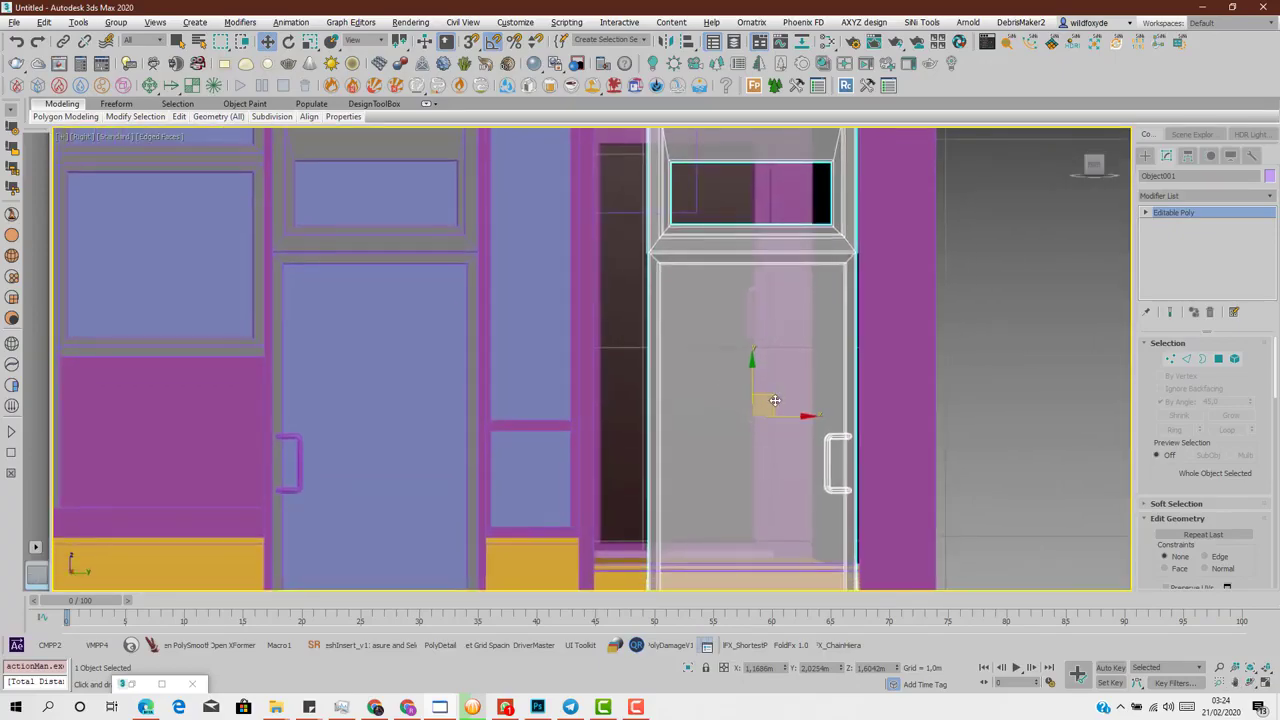
middle_click_drag(763, 391, 740, 236)
mouse_move(740, 236)
left_mouse_down()
mouse_move(750, 190)
mouse_move(740, 225)
mouse_move(697, 221)
mouse_move(721, 231)
left_mouse_up()
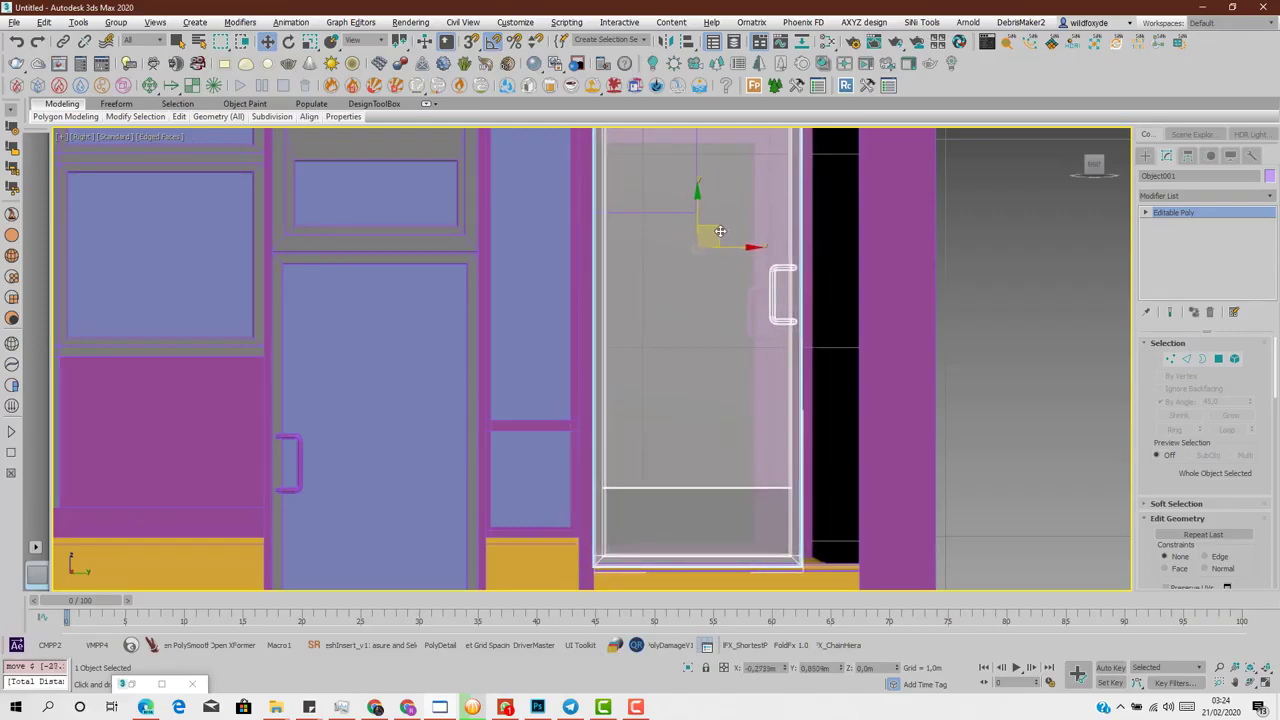
middle_click_drag(722, 257, 739, 439)
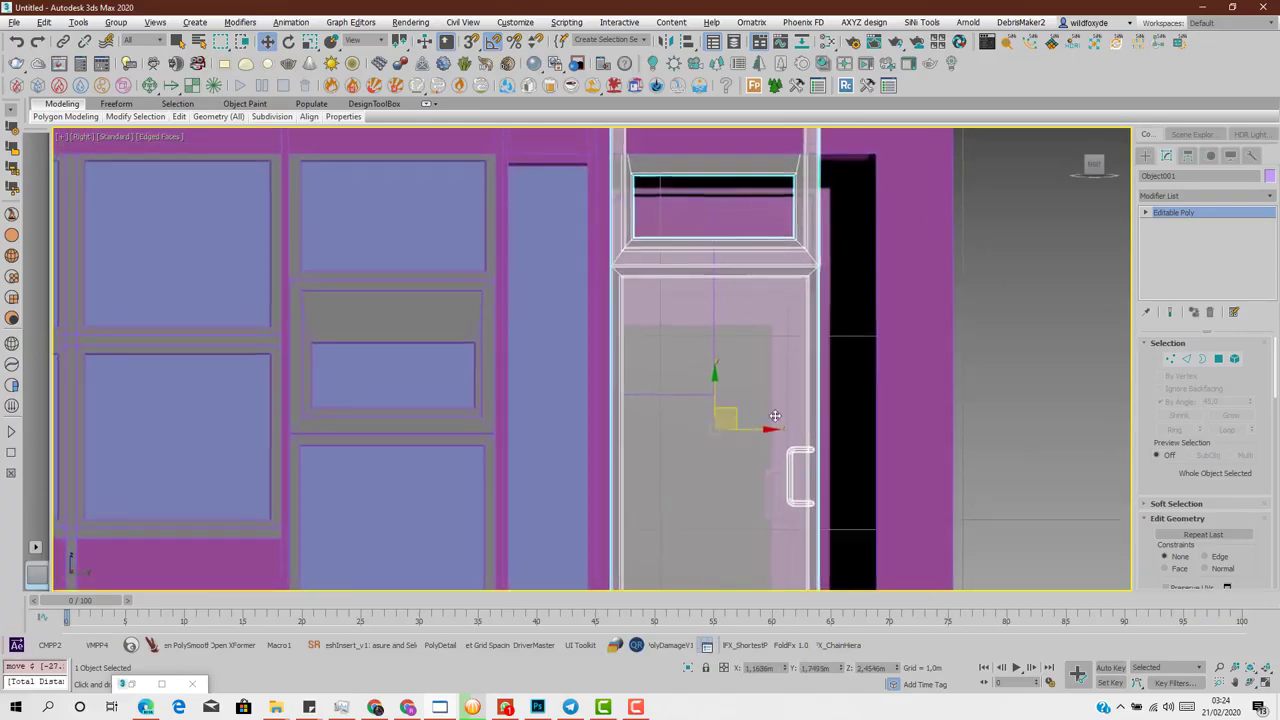
- Try to lower the vertices of the cloned door's upper frame beneath the facade's top beam, and undo the move
left_click(1170, 359)
middle_click_drag(663, 309, 675, 439)
left_click_drag(907, 487, 907, 487)
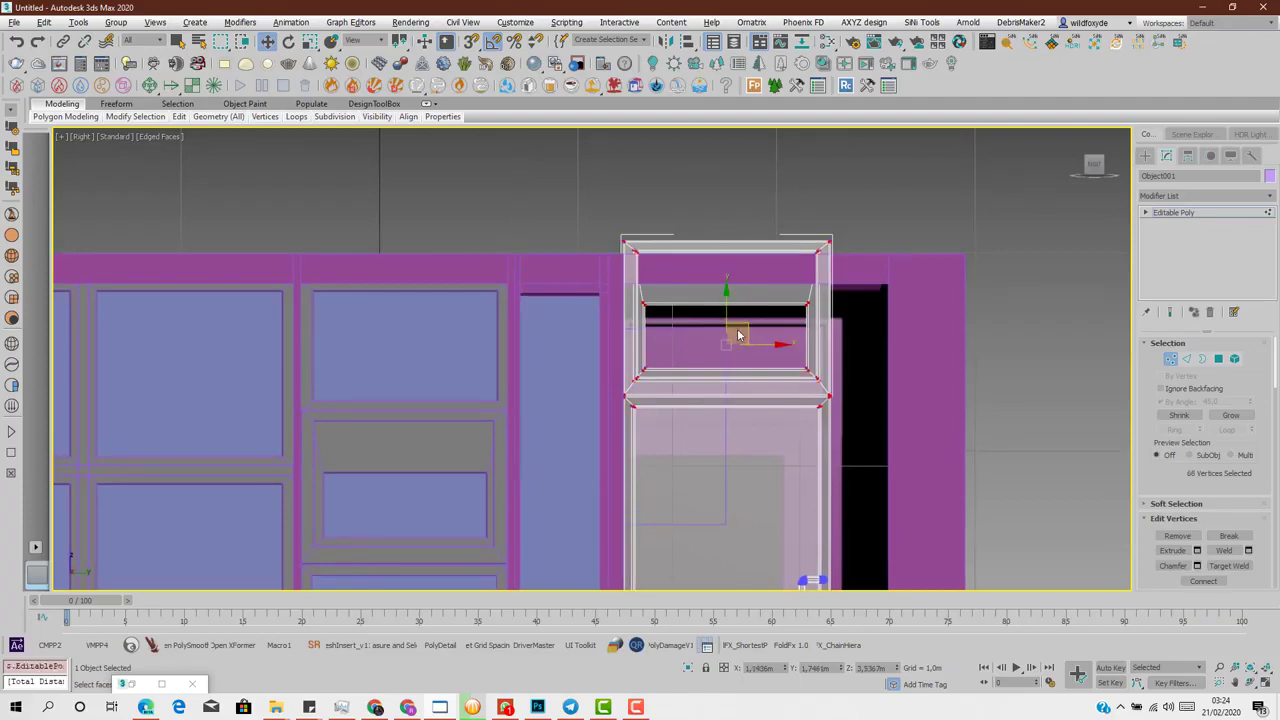
left_click_drag(727, 308, 733, 355)
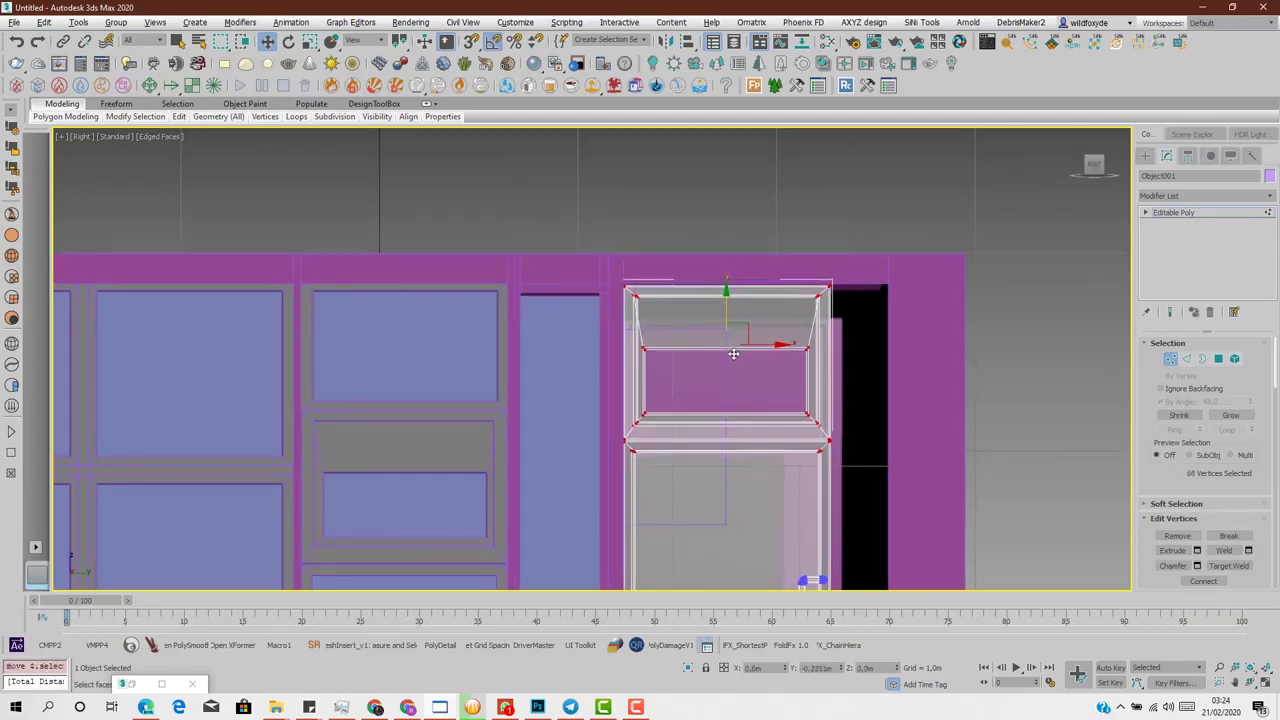
key("ctrl+z")
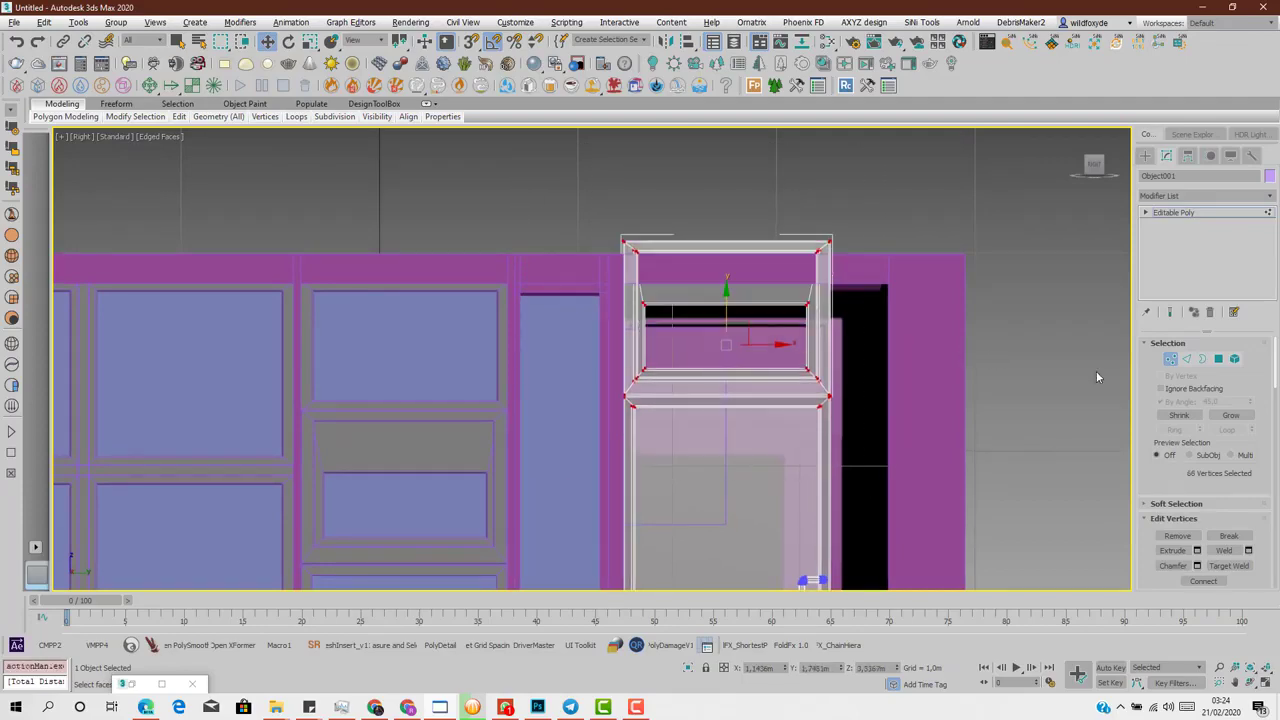
left_click(1170, 359)
- In the Perspective view, move the cloned door back into the stair opening to about X 0.50 m
middle_click_drag(742, 373, 726, 343)
key("alt+w")
right_click(940, 468)
key("alt+w")
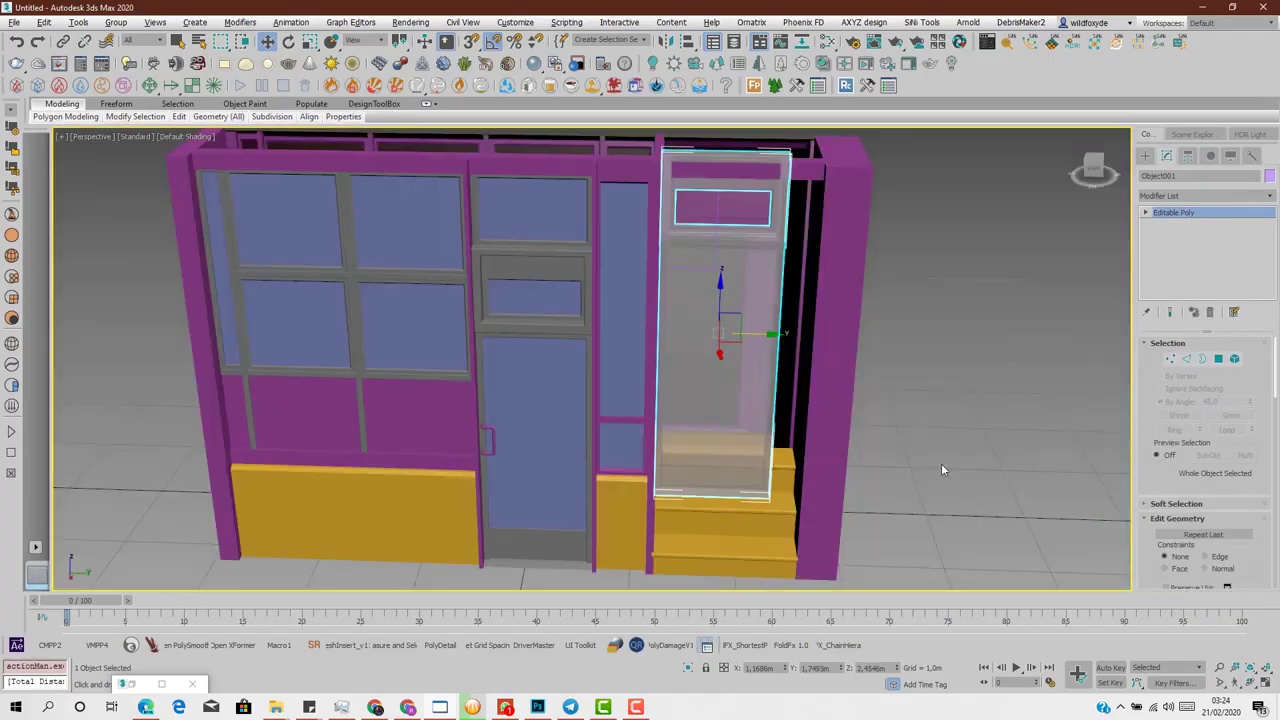
middle_click_drag(941, 468, 771, 414, "alt")
left_click_drag(703, 311, 744, 354)
- Place the cloned door's pivot at the center of its bottom
middle_click_drag(744, 354, 735, 487, "alt")
scroll(737, 501, "up", 3)
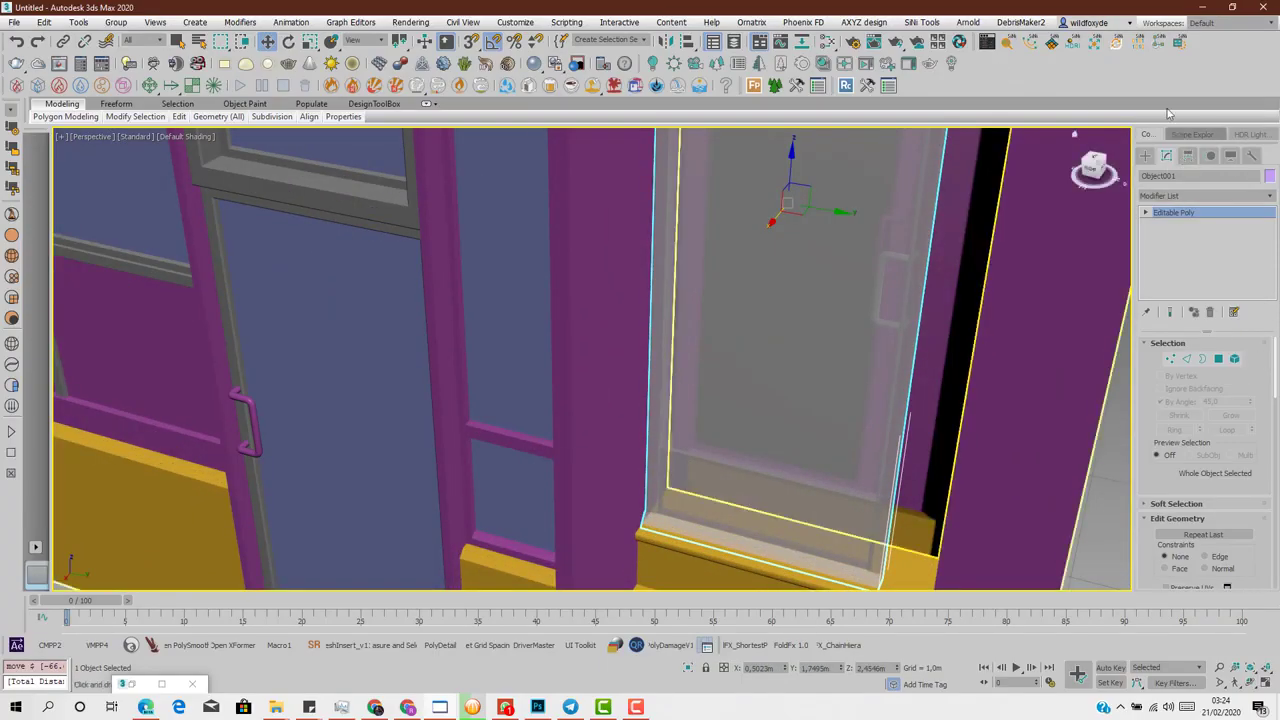
left_click(1157, 42)
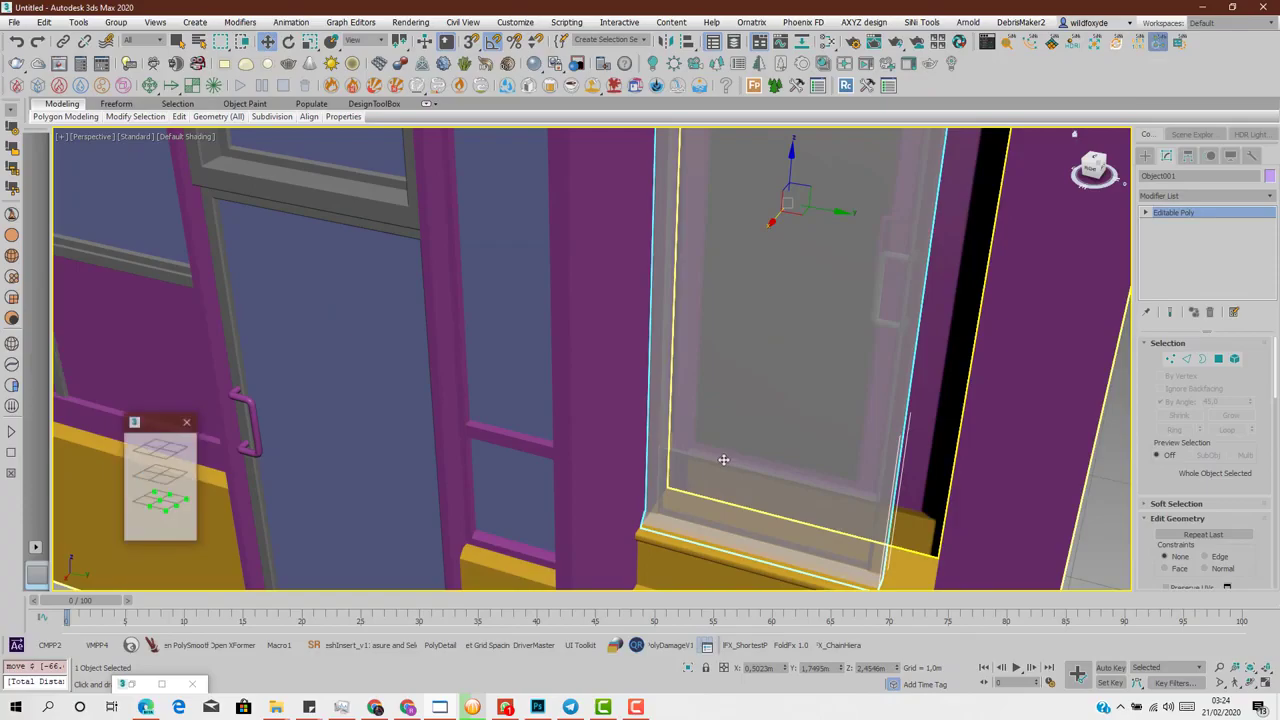
left_click(160, 507)
left_click(187, 421)
- Raise the cloned door with vertex snapping so its bottom rests on the top stair at Z 0.8617 m
middle_click_drag(805, 555, 730, 373)
scroll(805, 377, "up", 4)
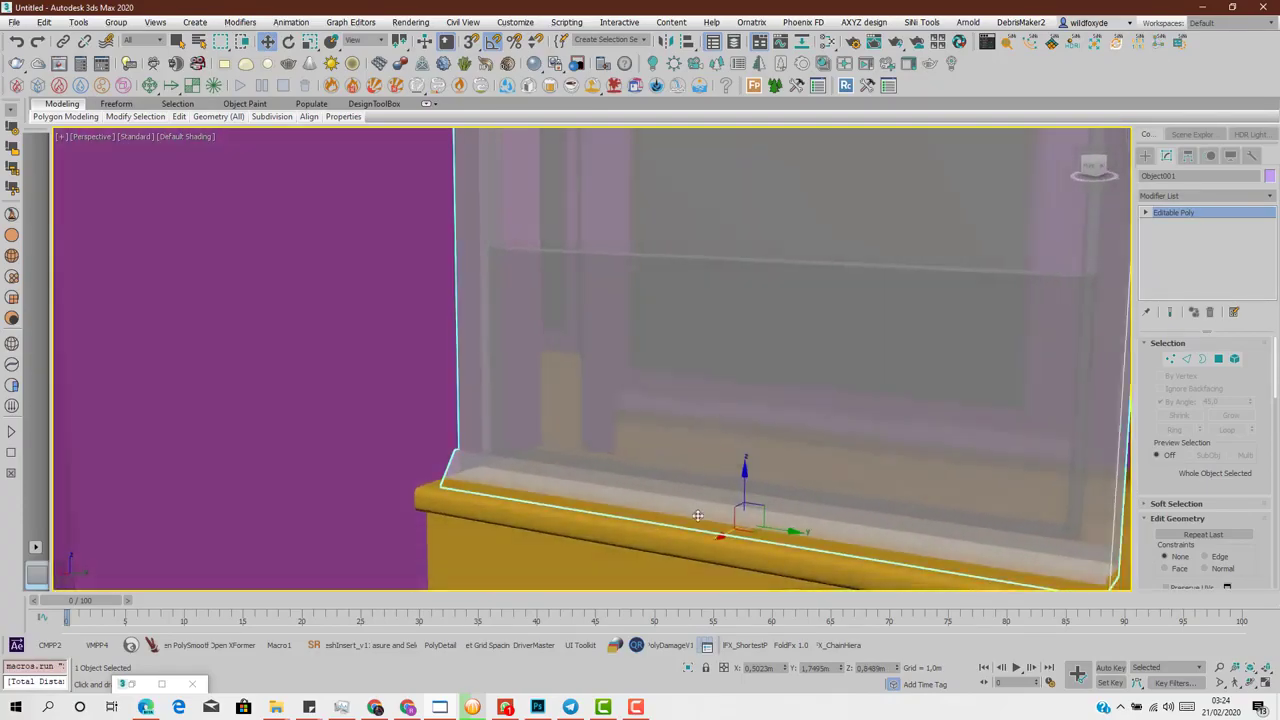
scroll(700, 515, "up", 3)
middle_click_drag(751, 528, 859, 493)
middle_click_drag(849, 412, 828, 384, "alt")
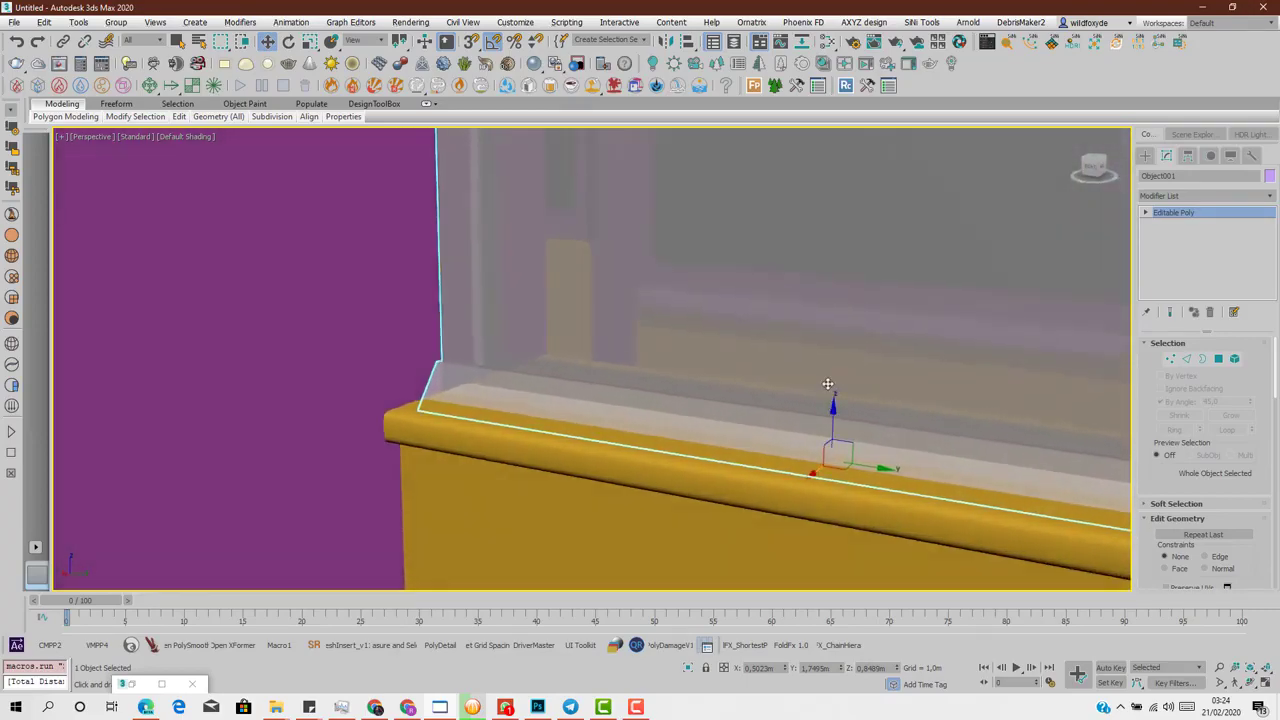
left_click_drag(834, 413, 542, 354)
key("s")
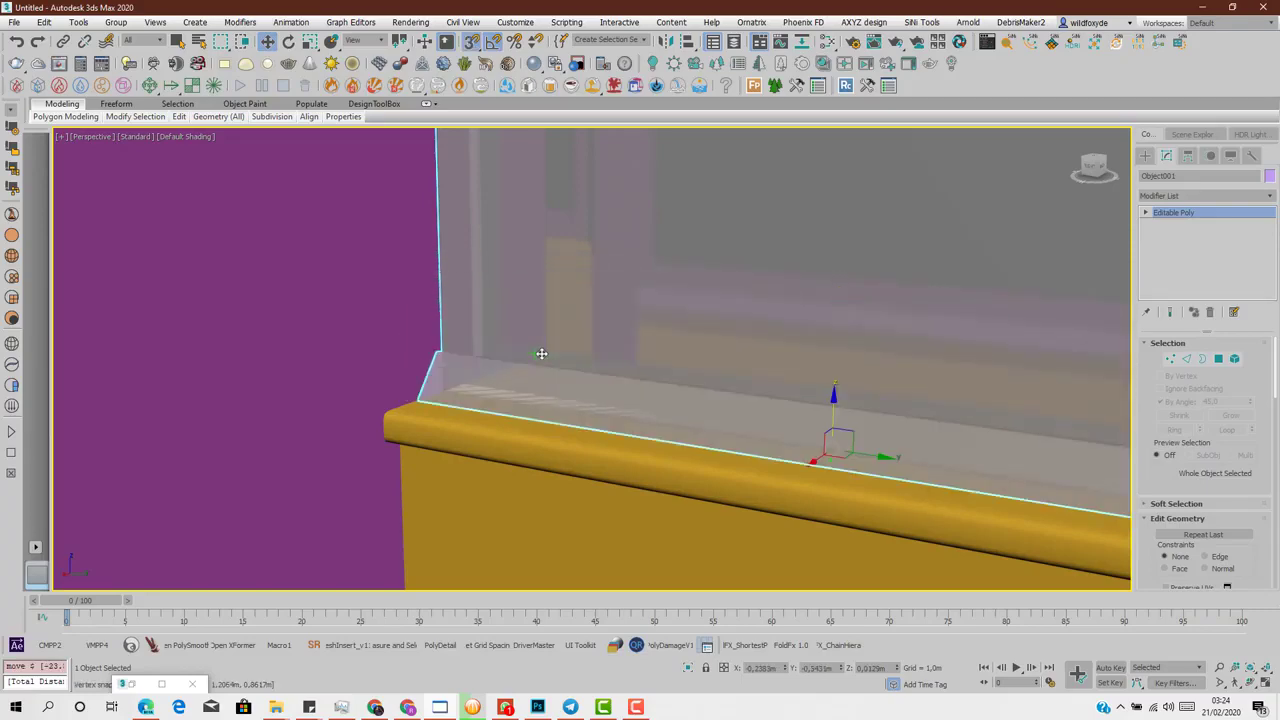
- Turn off the door's see-through display and adjust its depth in the stair opening to about X 0.31 m
middle_click_drag(580, 431, 672, 410, "alt")
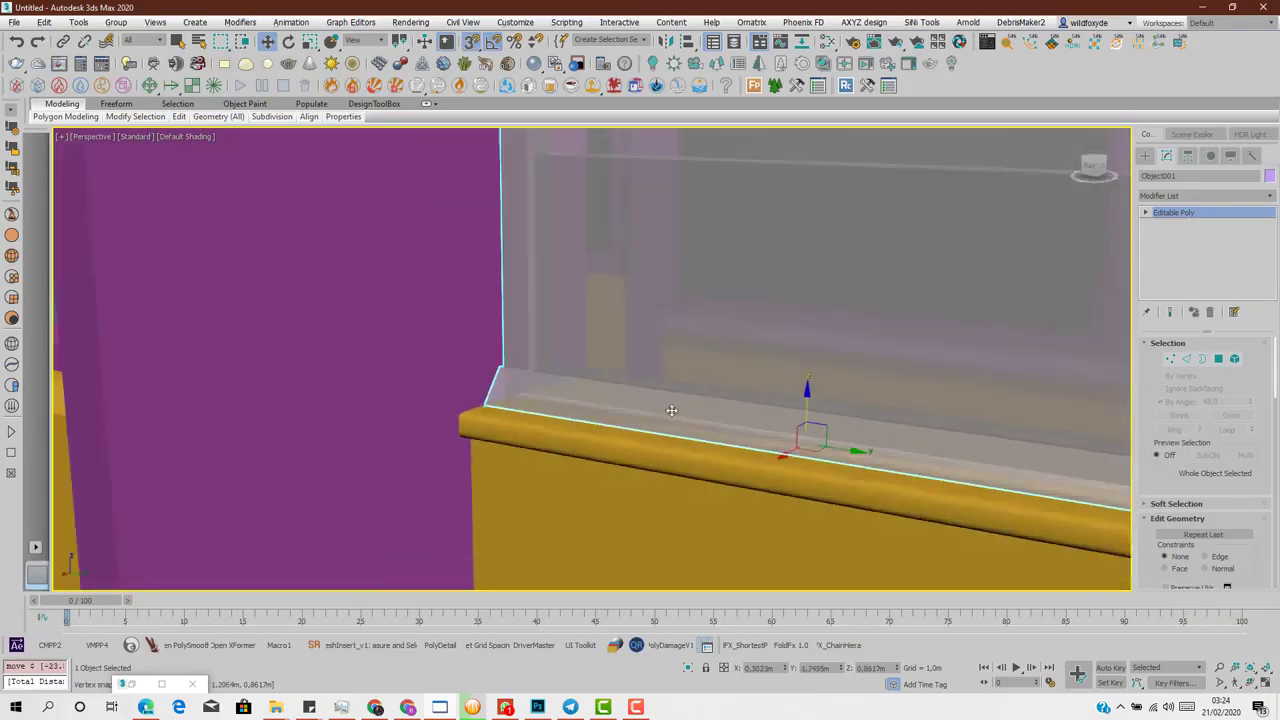
scroll(672, 410, "down", 8)
scroll(688, 380, "up", 2)
key("alt+x")
middle_click_drag(683, 352, 765, 545)
middle_click_drag(765, 545, 817, 455, "alt")
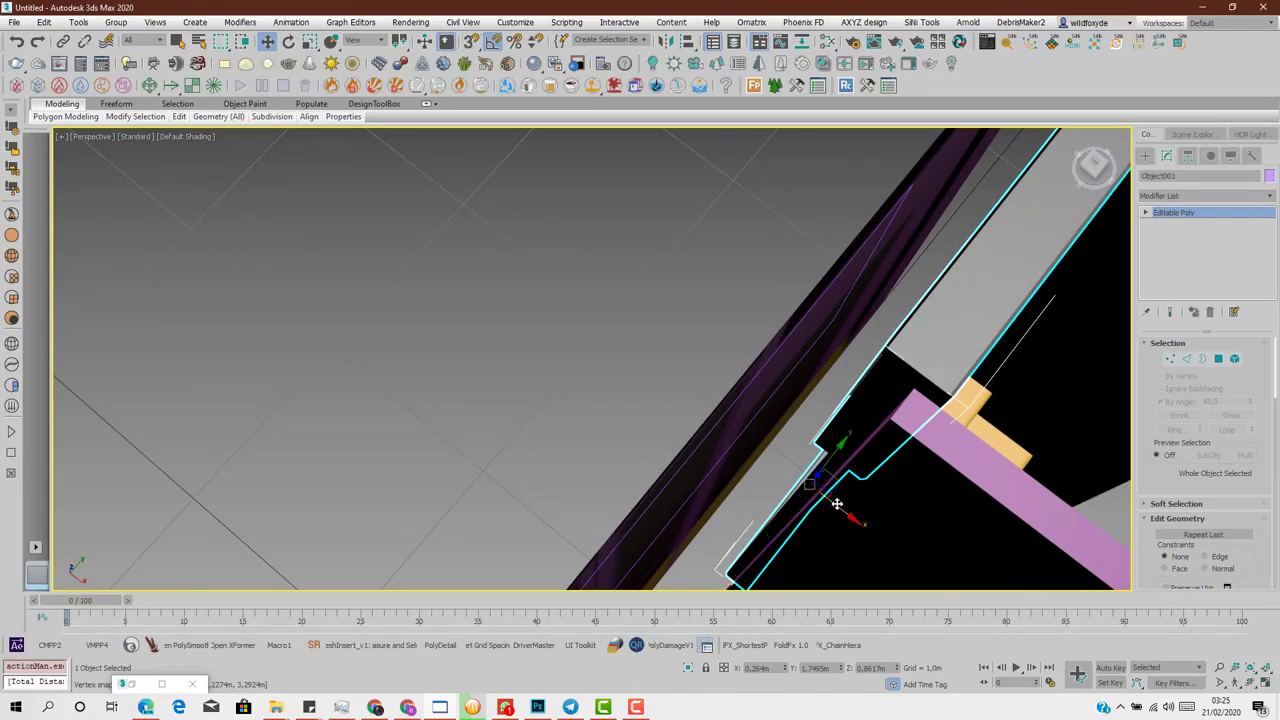
left_click_drag(837, 504, 846, 509)
middle_click_drag(832, 487, 874, 363, "alt")
- In the Right view, lower the vertices of the cloned door's transom section to about Z 3.34 m so the top fits beneath the facade beam
scroll(880, 365, "down", 5)
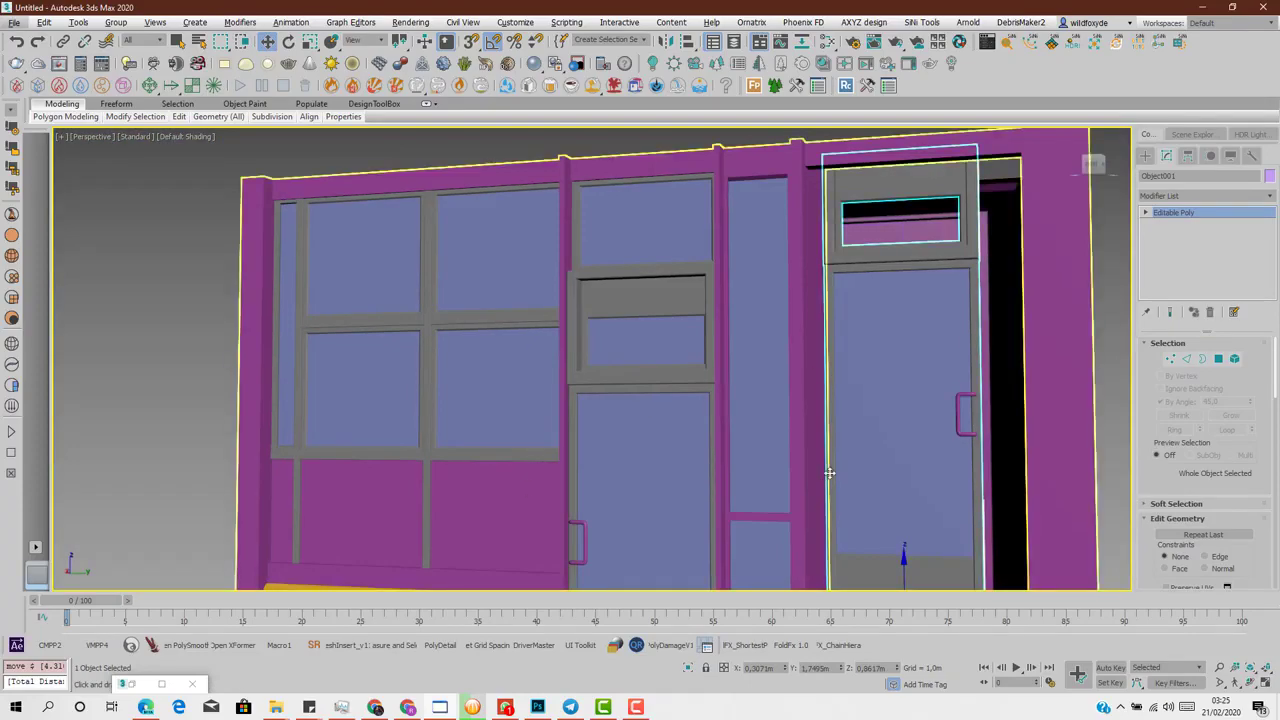
middle_click_drag(829, 473, 840, 476)
key("alt+w")
middle_click(511, 514)
key("alt+w")
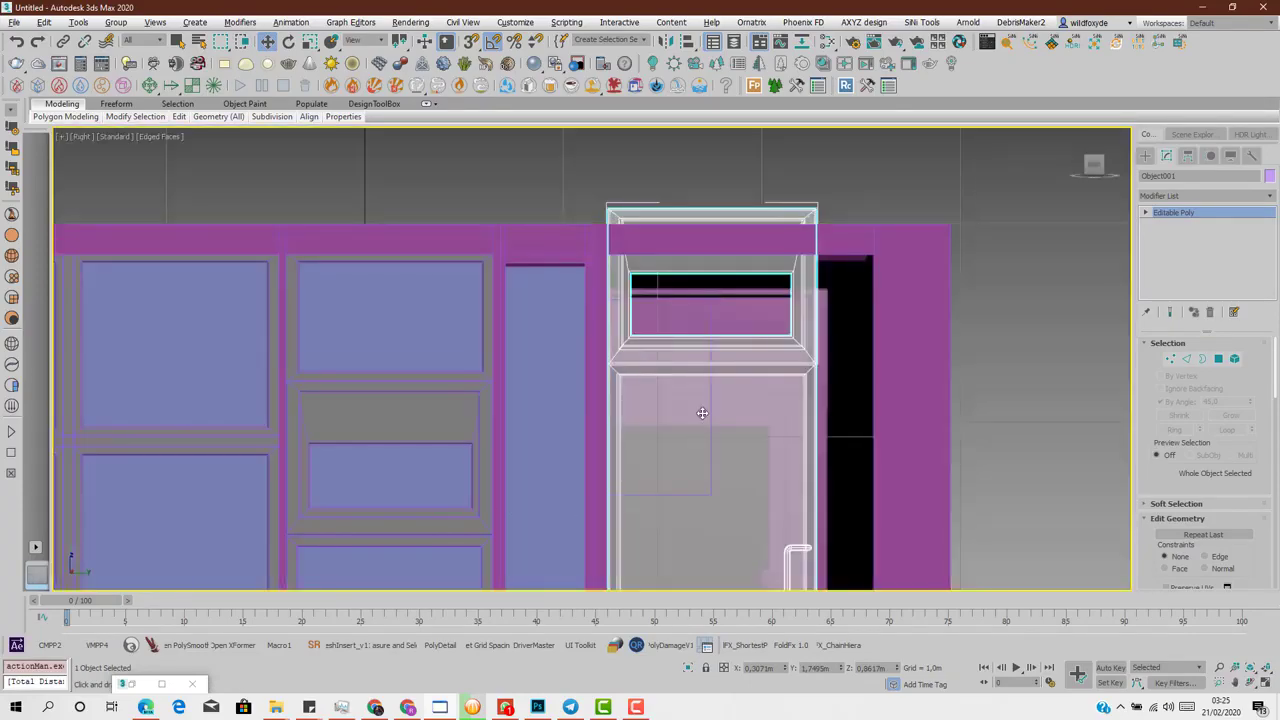
mouse_move(683, 346)
middle_mouse_down()
mouse_move(620, 300)
mouse_move(714, 209)
mouse_move(723, 291)
mouse_move(694, 366)
middle_mouse_up()
scroll(620, 300, "down", 3)
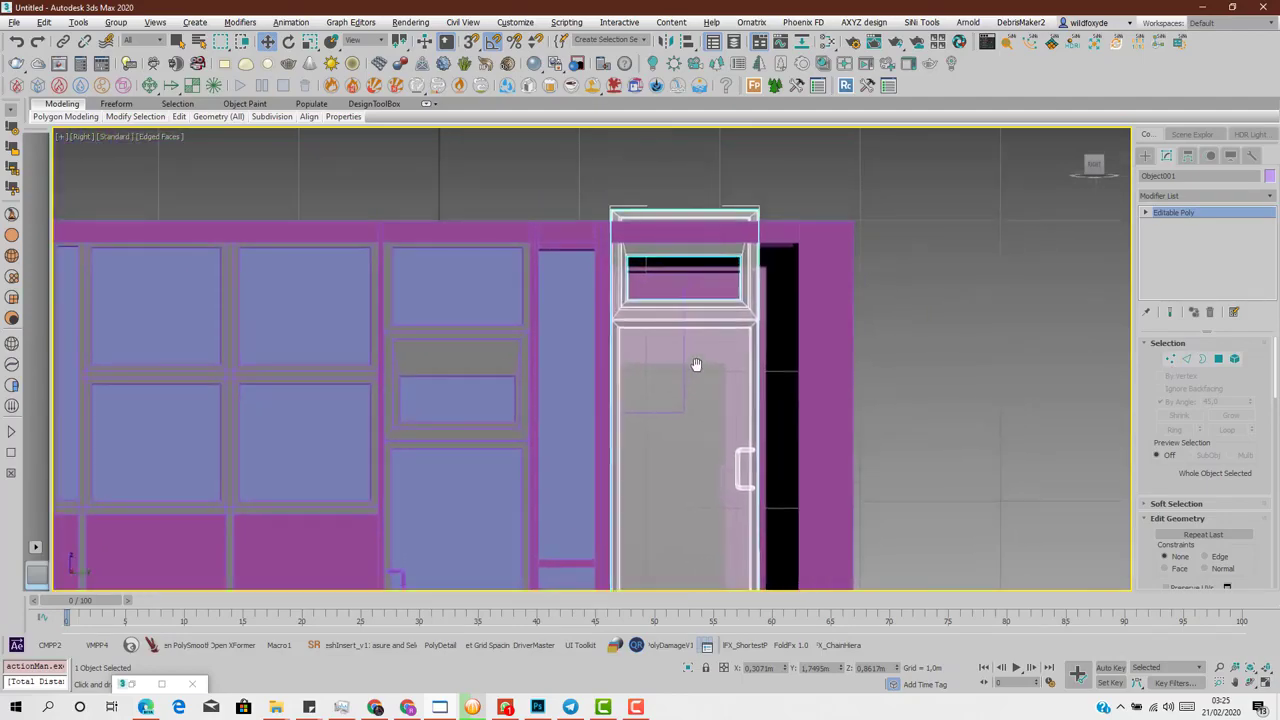
left_click(1170, 359)
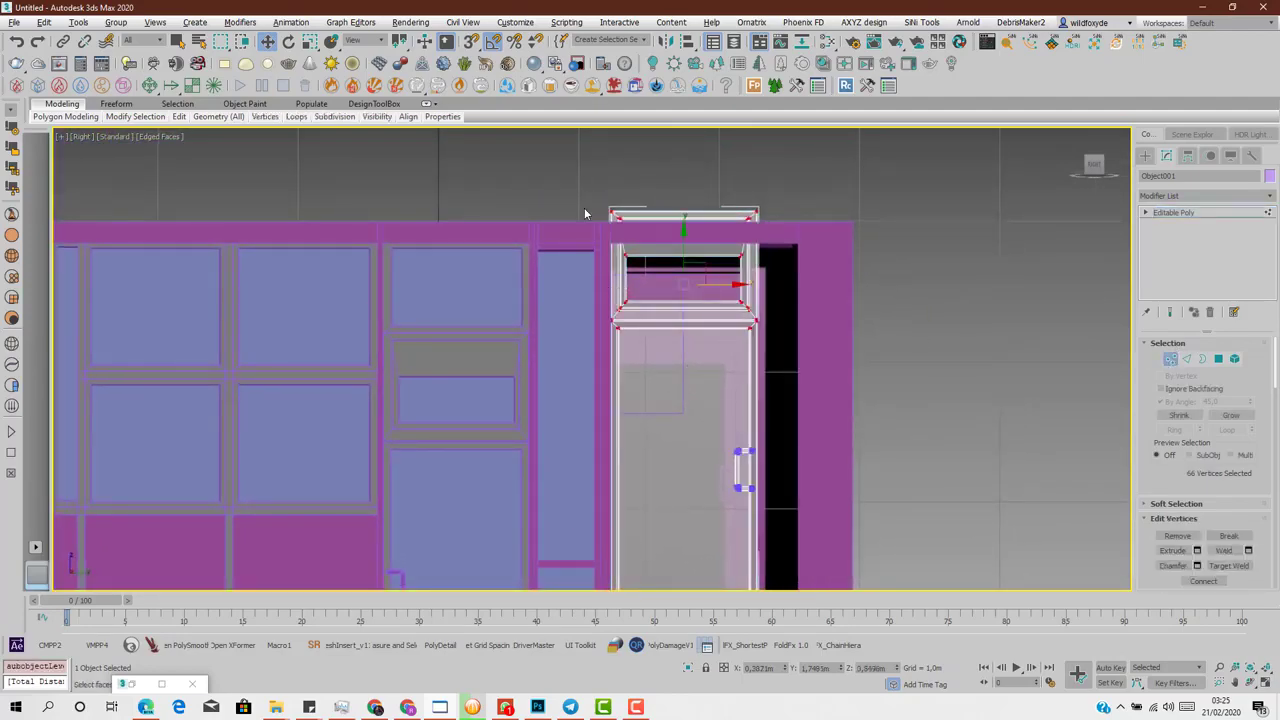
right_click(535, 173)
scroll(649, 328, "up", 5)
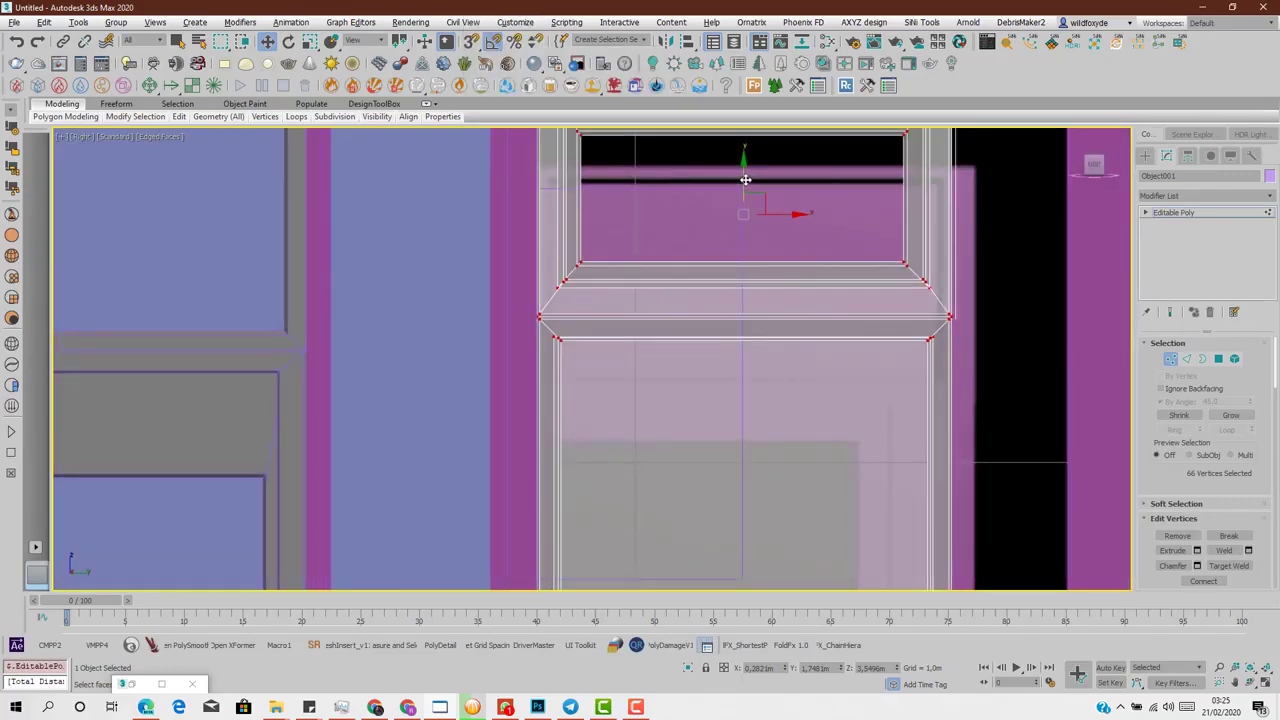
left_click_drag(745, 179, 839, 260)
- Select the transom section's upper vertices and lower them to about Z 3.55 m, reducing the height above the door
scroll(835, 265, "down", 3)
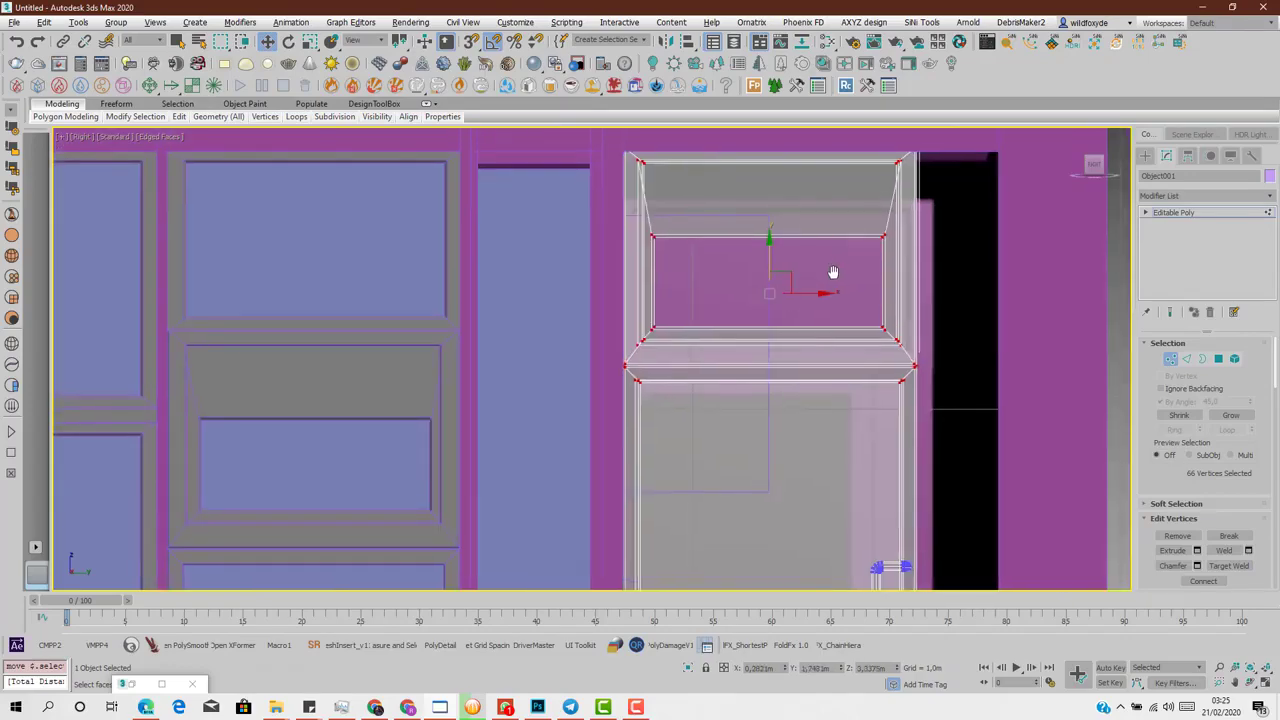
middle_click_drag(831, 277, 798, 366)
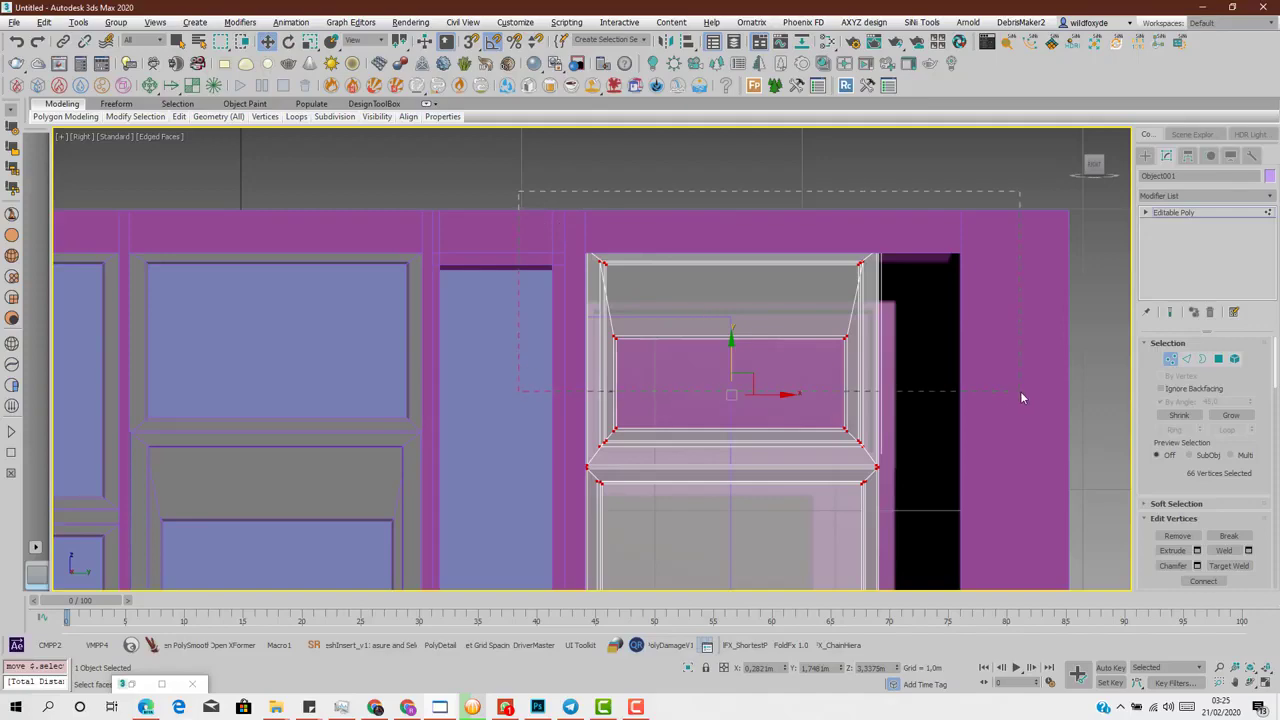
left_click_drag(1022, 398, 1021, 396)
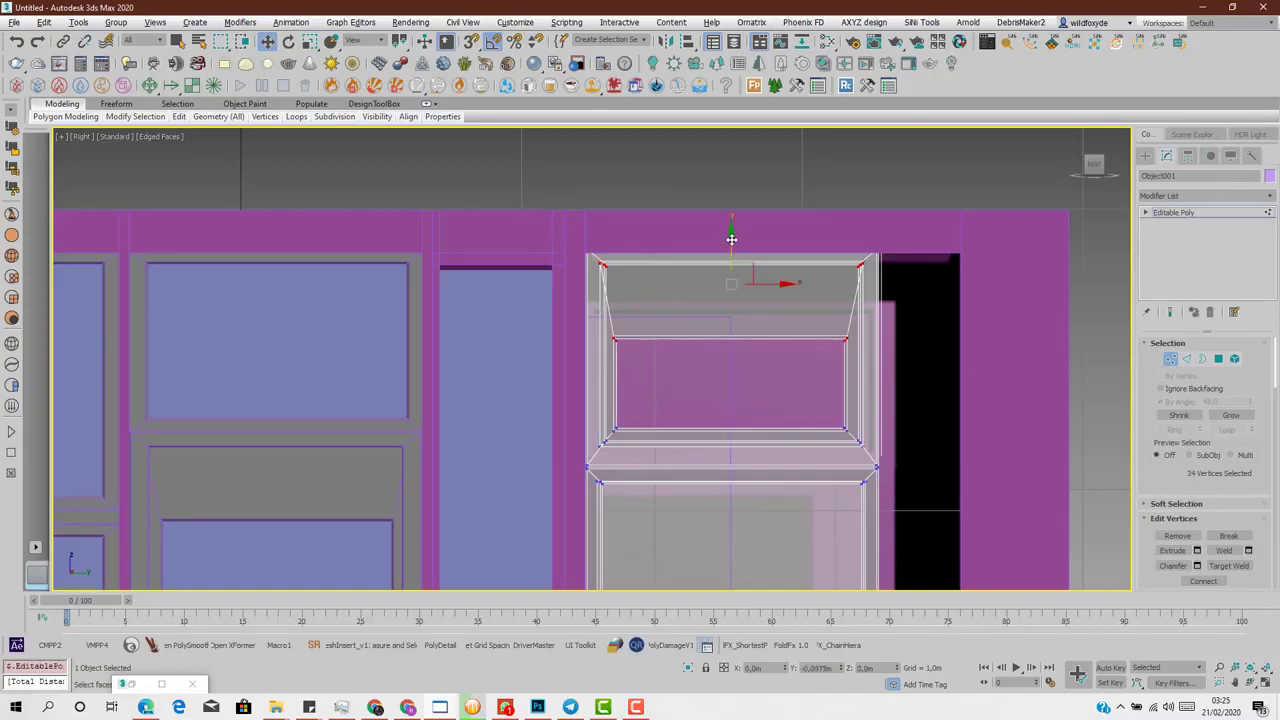
left_click_drag(731, 234, 743, 303)
- Isolate the cloned door in the Perspective view and select the transom's inner window panel element
key("alt+w")
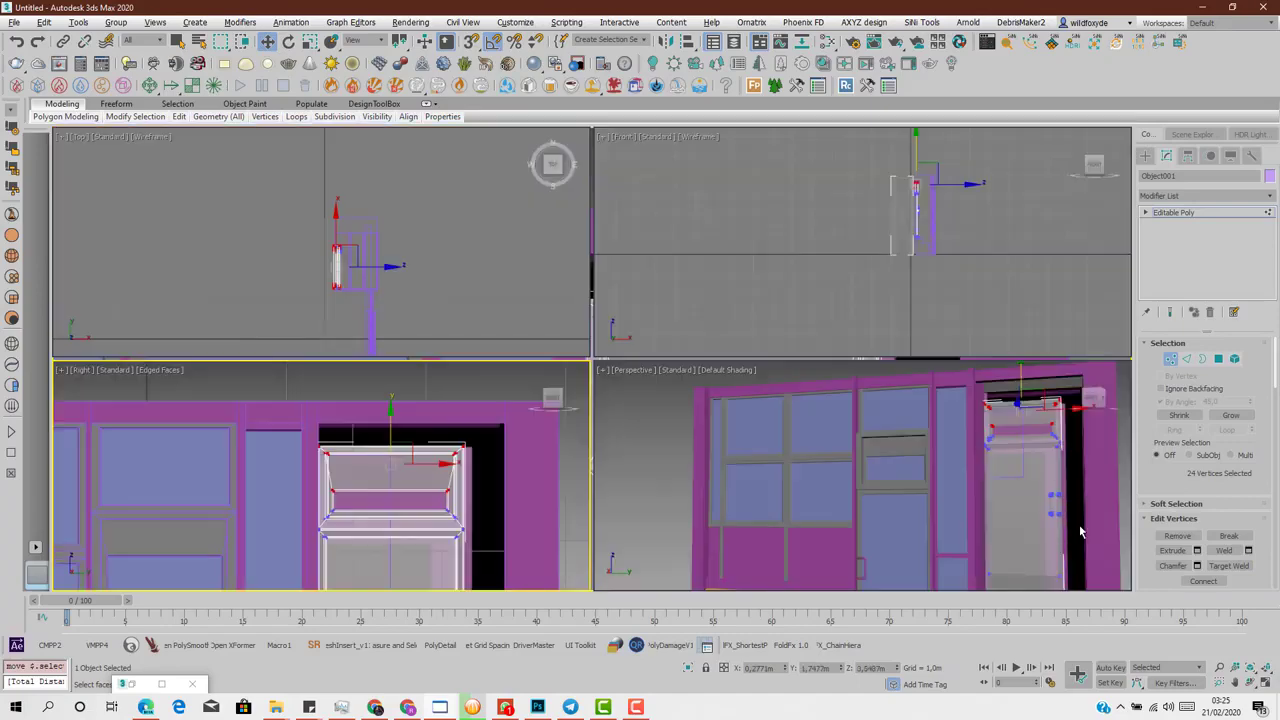
right_click(1080, 531)
key("alt+w")
middle_click_drag(914, 371, 933, 382, "alt")
middle_click_drag(979, 283, 953, 398, "alt")
scroll(868, 317, "down", 5)
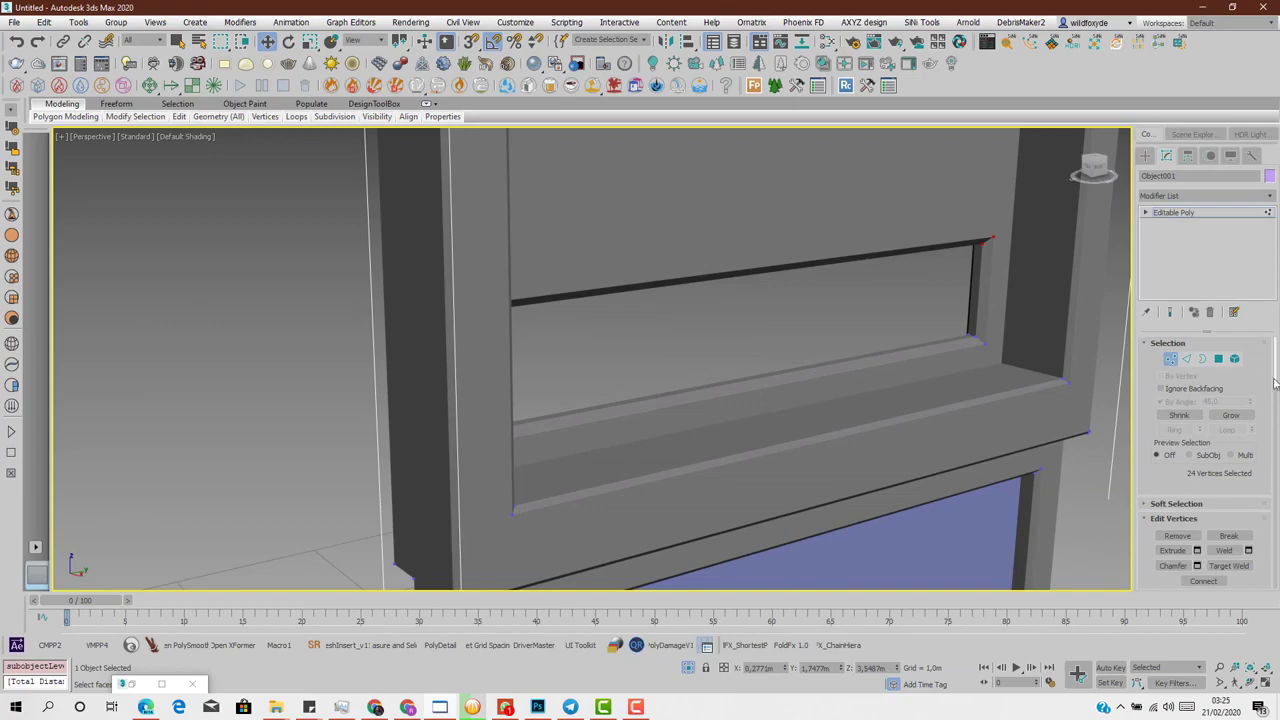
left_click(1235, 360)
left_click(1006, 308)
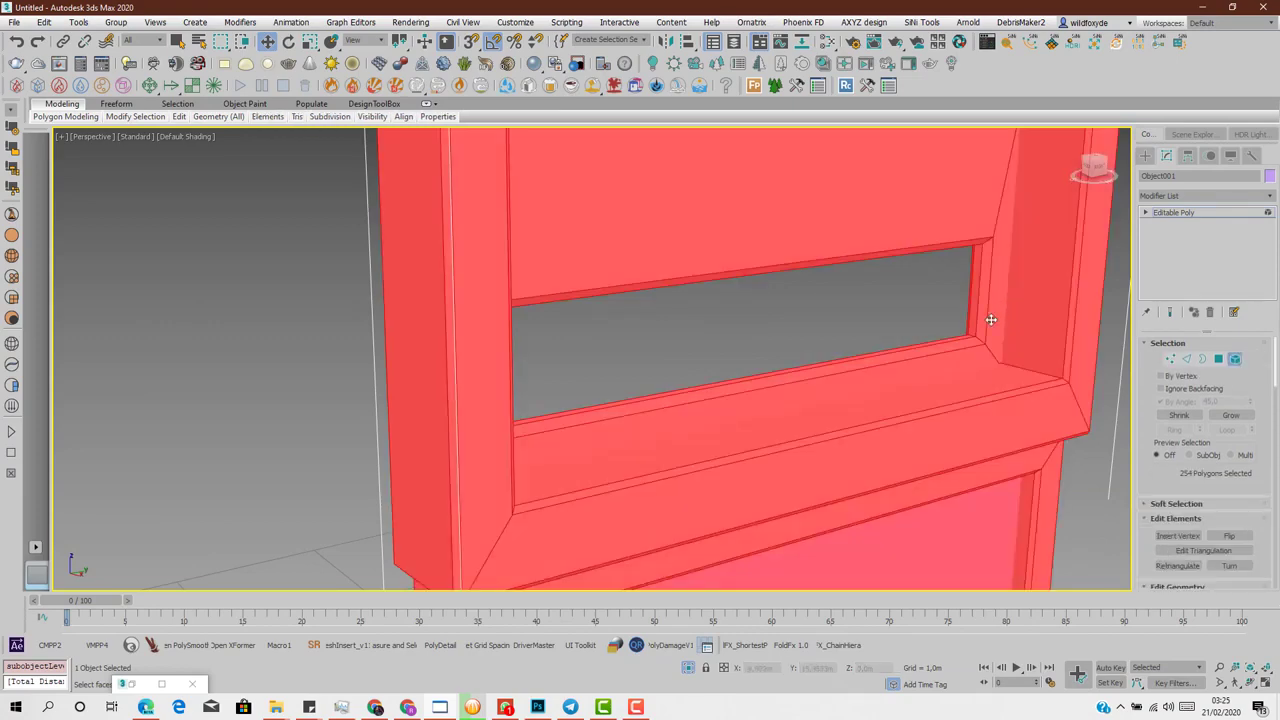
left_click(990, 319)
middle_click_drag(990, 319, 1006, 337, "alt")
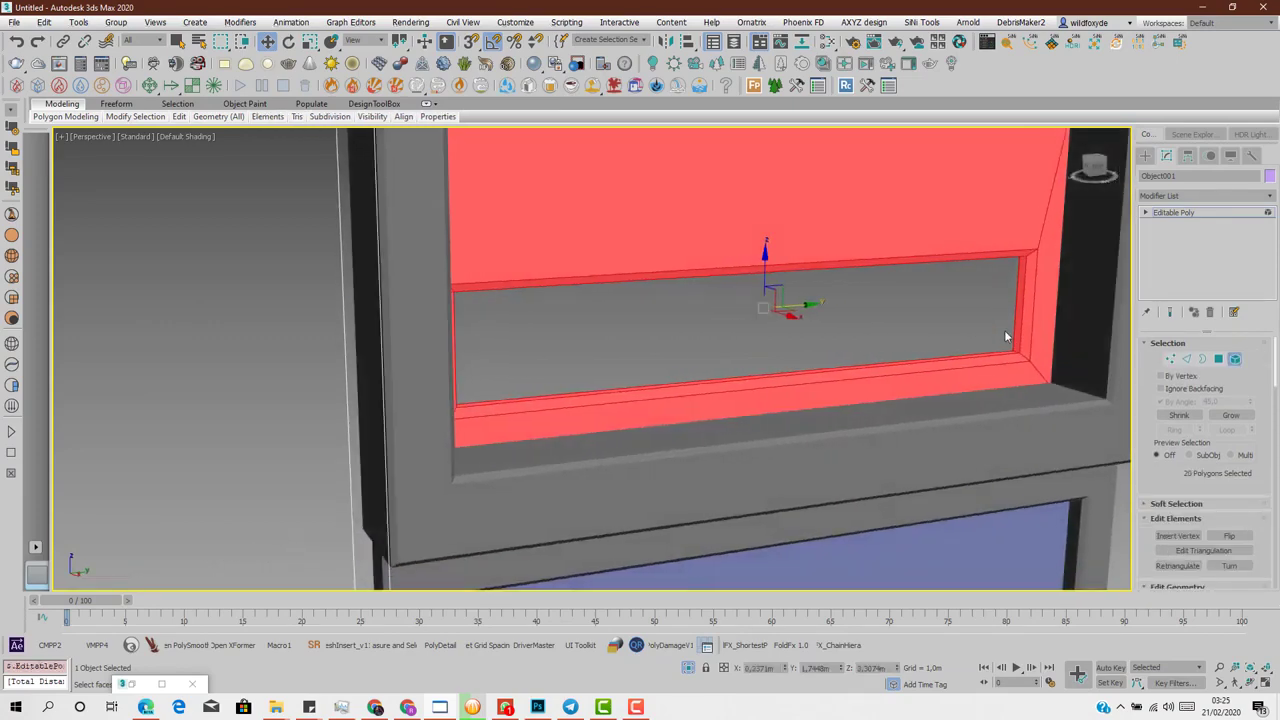
- Try to remove the lower and upper inner rim edges of the transom window opening one at a time
left_click(1189, 360)
scroll(1020, 355, "up", 6)
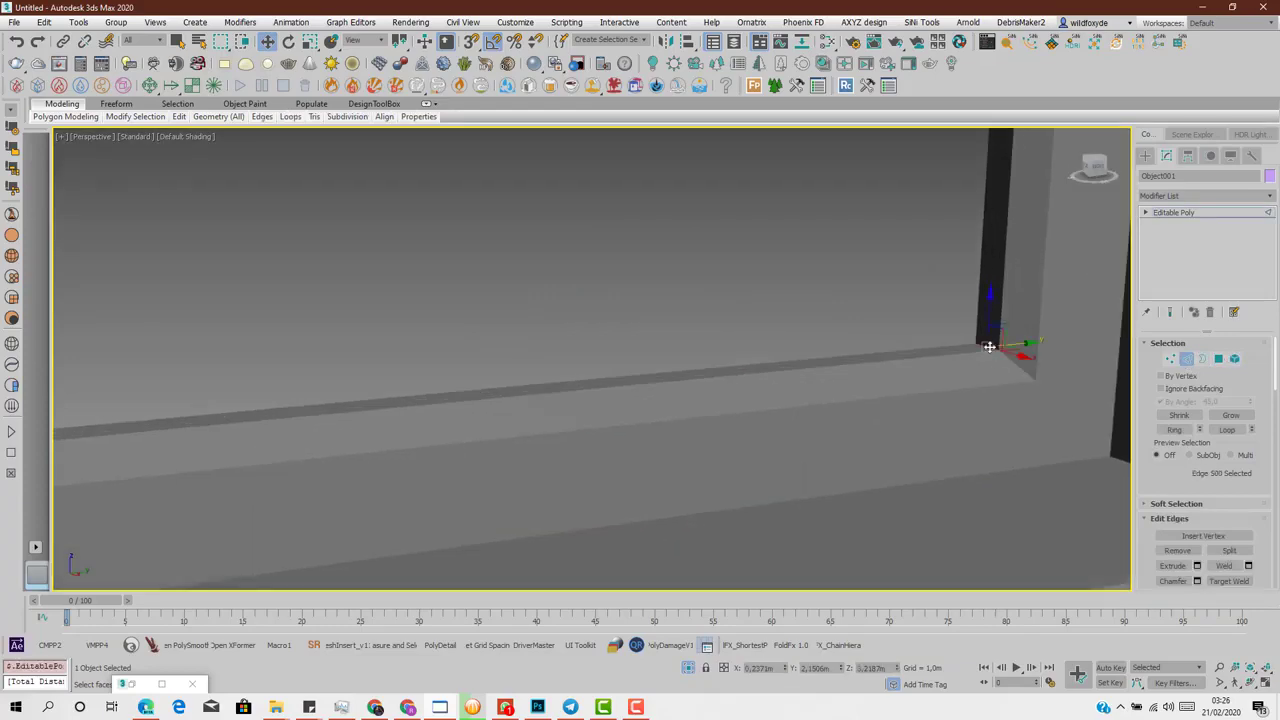
left_click(1173, 429)
key("ctrl+shift+e")
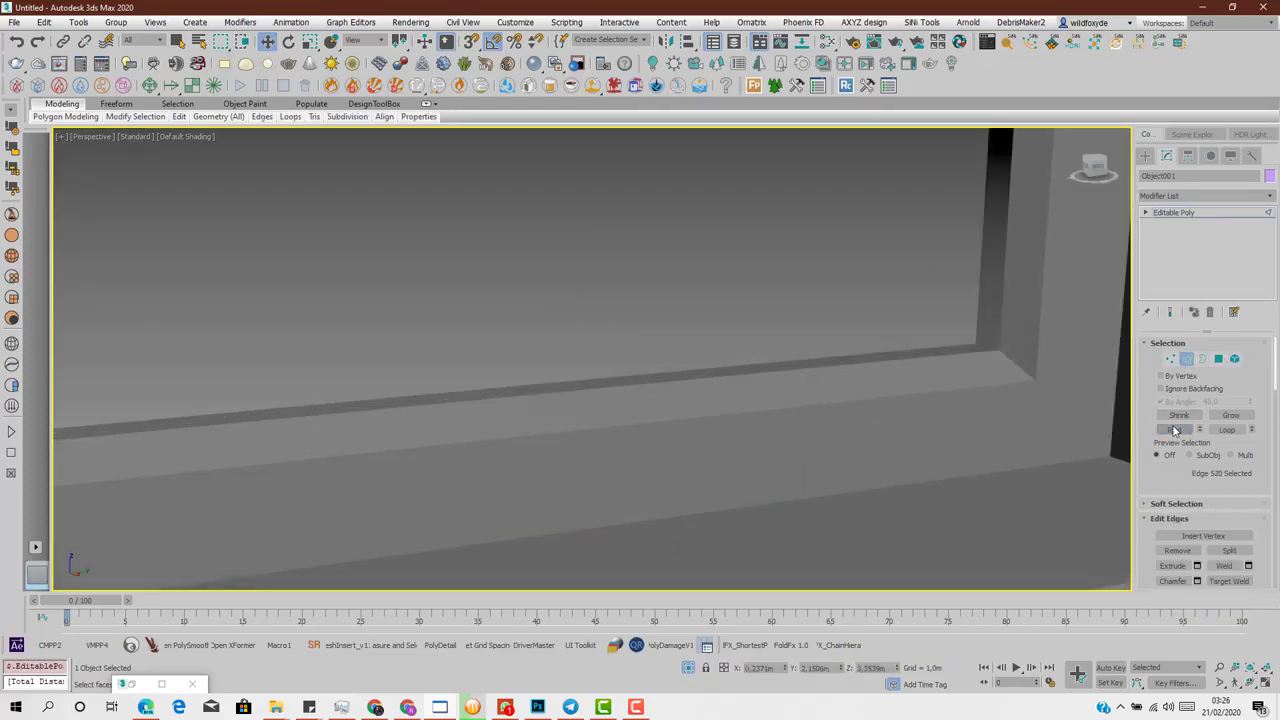
left_click(923, 358)
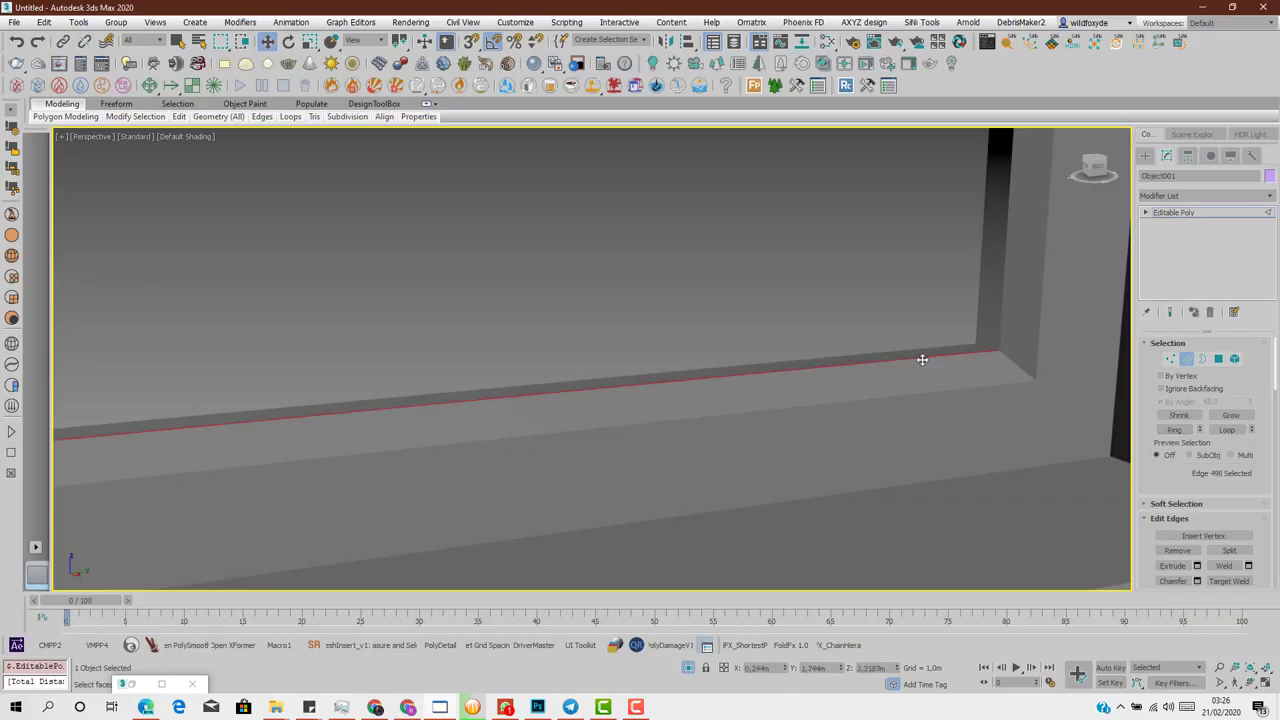
key("BackSpace")
scroll(982, 358, "down", 4)
scroll(984, 288, "up", 3)
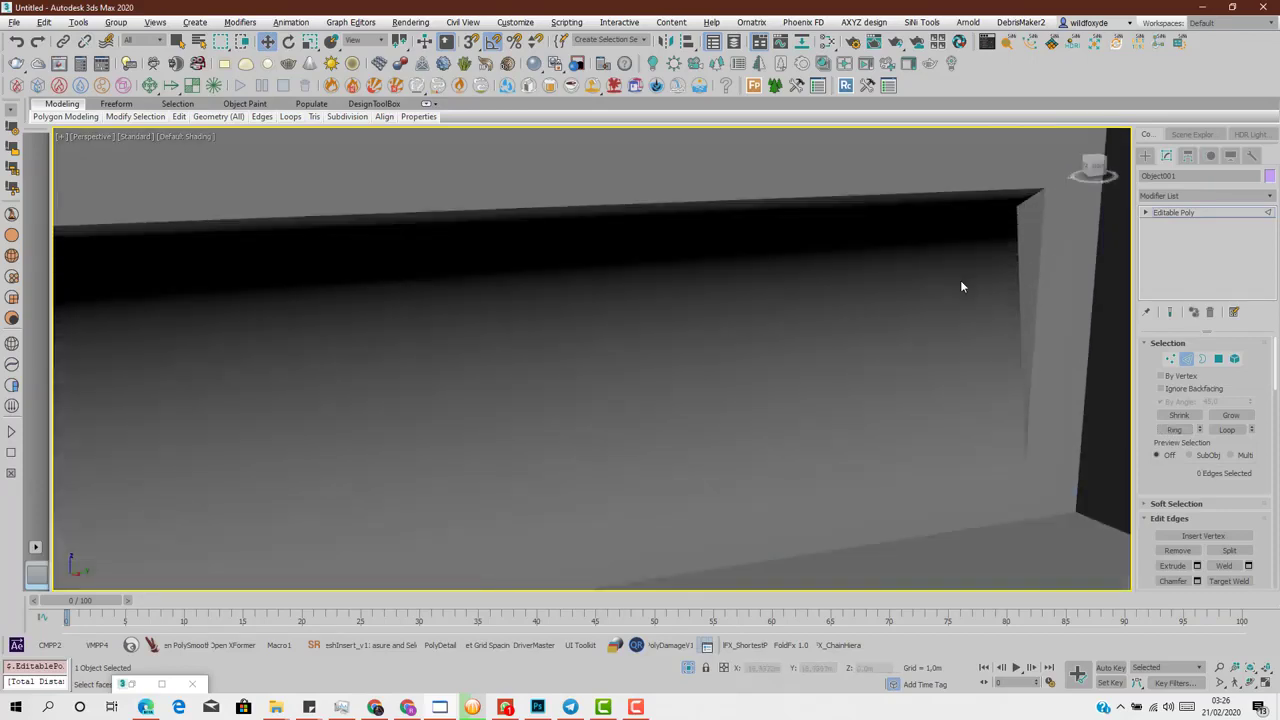
middle_click_drag(962, 285, 876, 414, "alt")
scroll(868, 414, "up", 3)
left_click(725, 416)
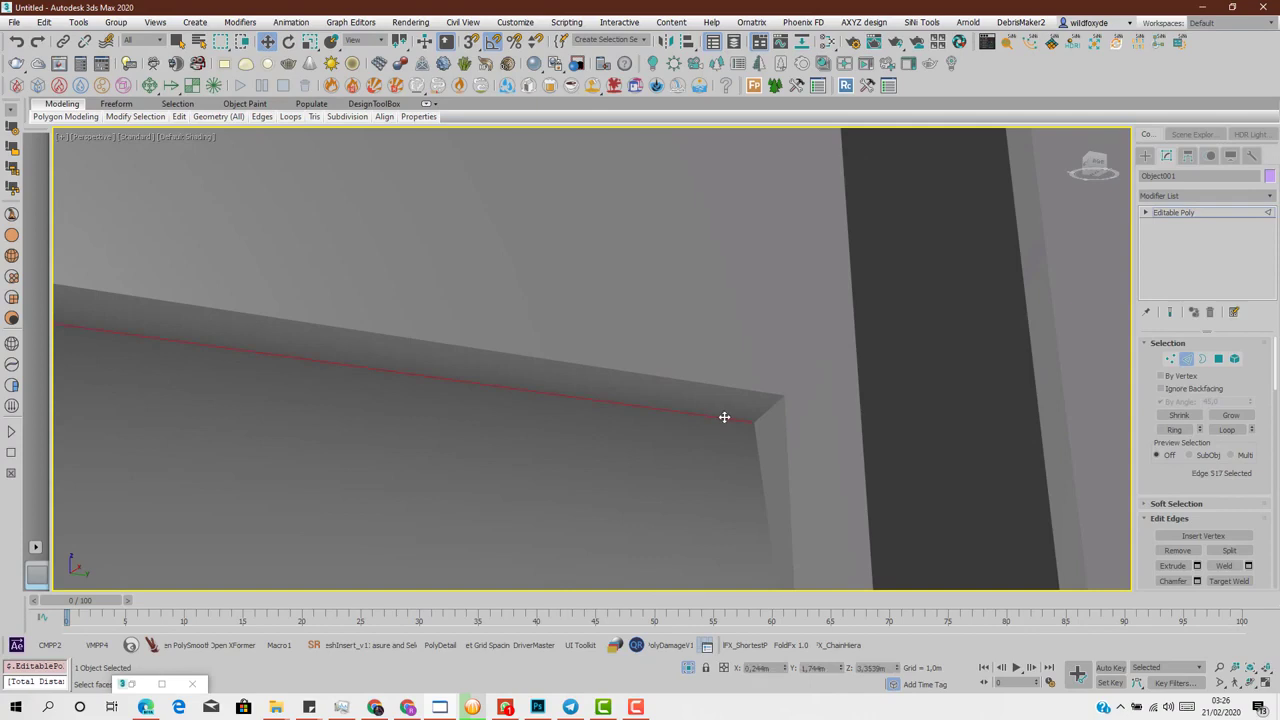
key("BackSpace")
scroll(740, 428, "down", 2)
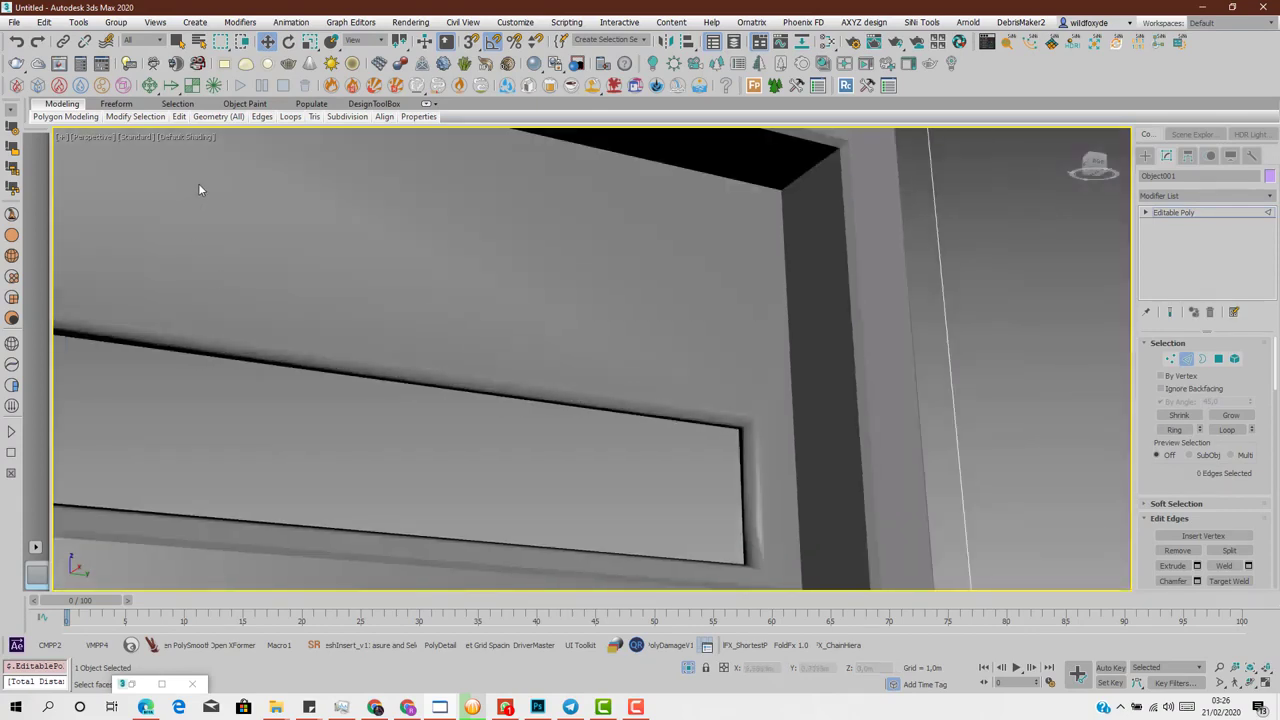
- Turn on the edged faces display in the Perspective view
left_click(200, 137)
left_click(251, 287)
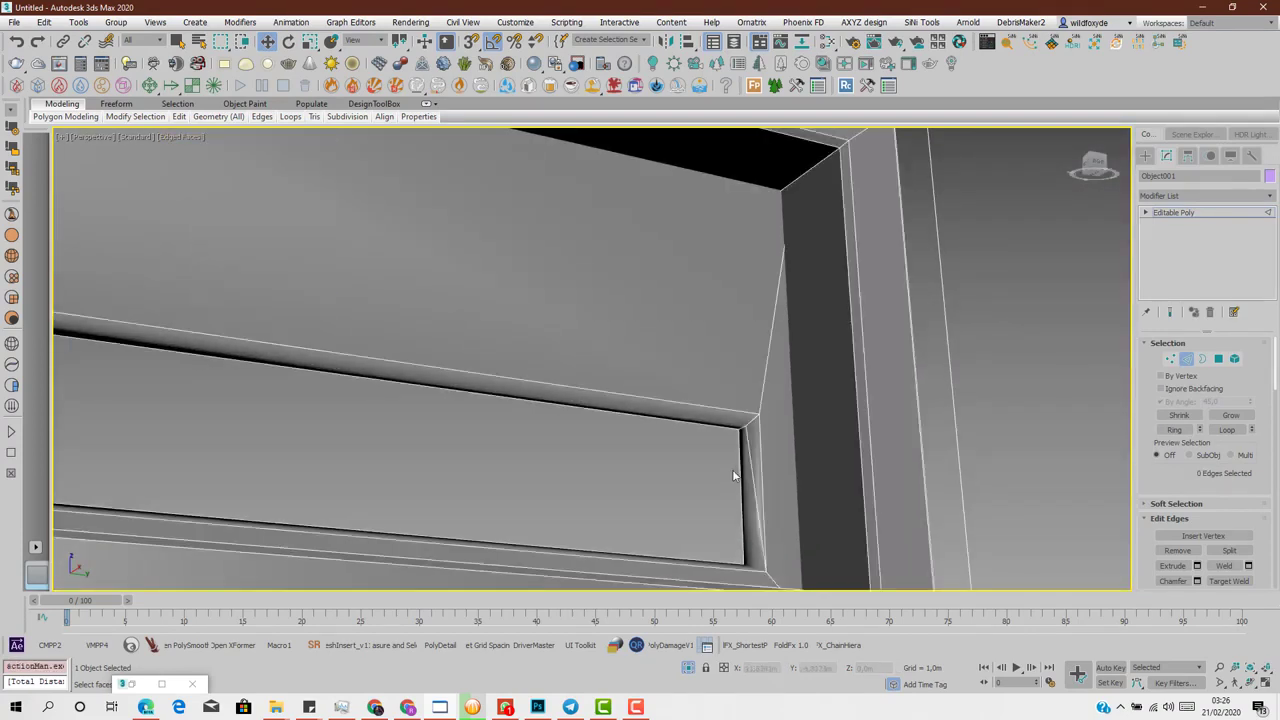
- Try to remove the two short edges at the upper corner of the transom window rim
scroll(760, 432, "up", 1)
left_click(778, 426)
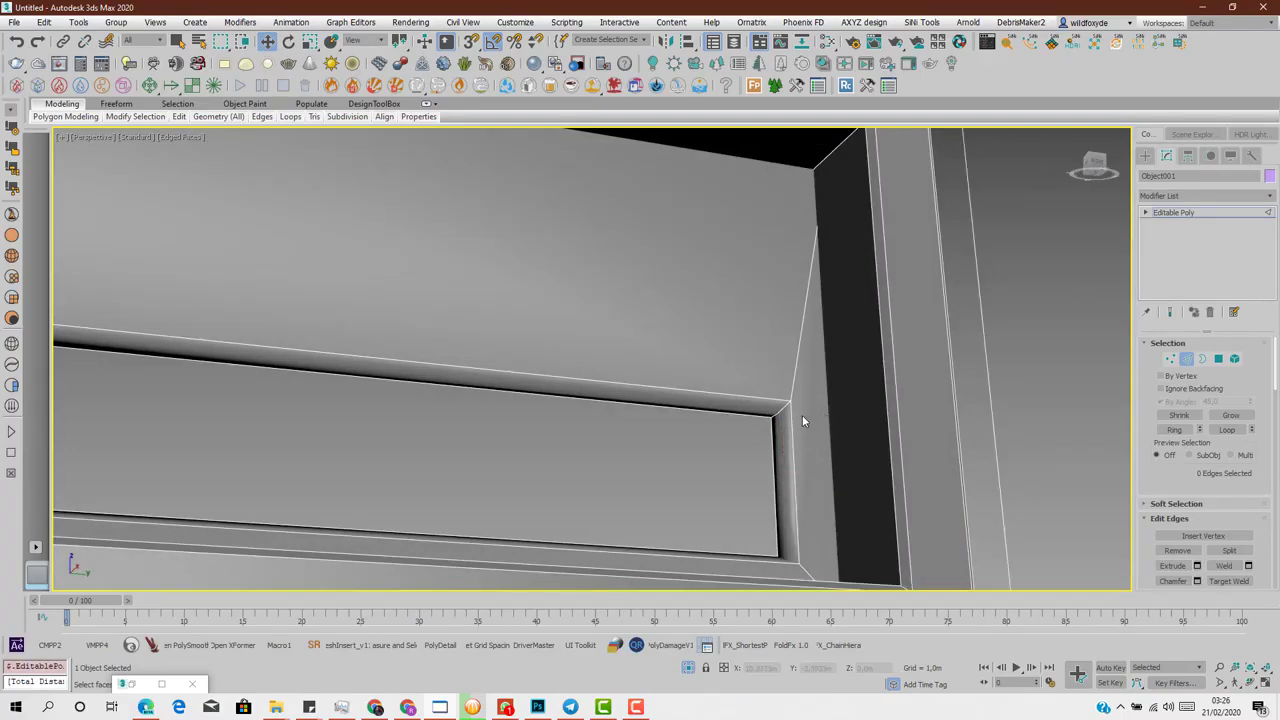
scroll(802, 421, "up", 3)
left_click(753, 404)
left_click(740, 413, "ctrl")
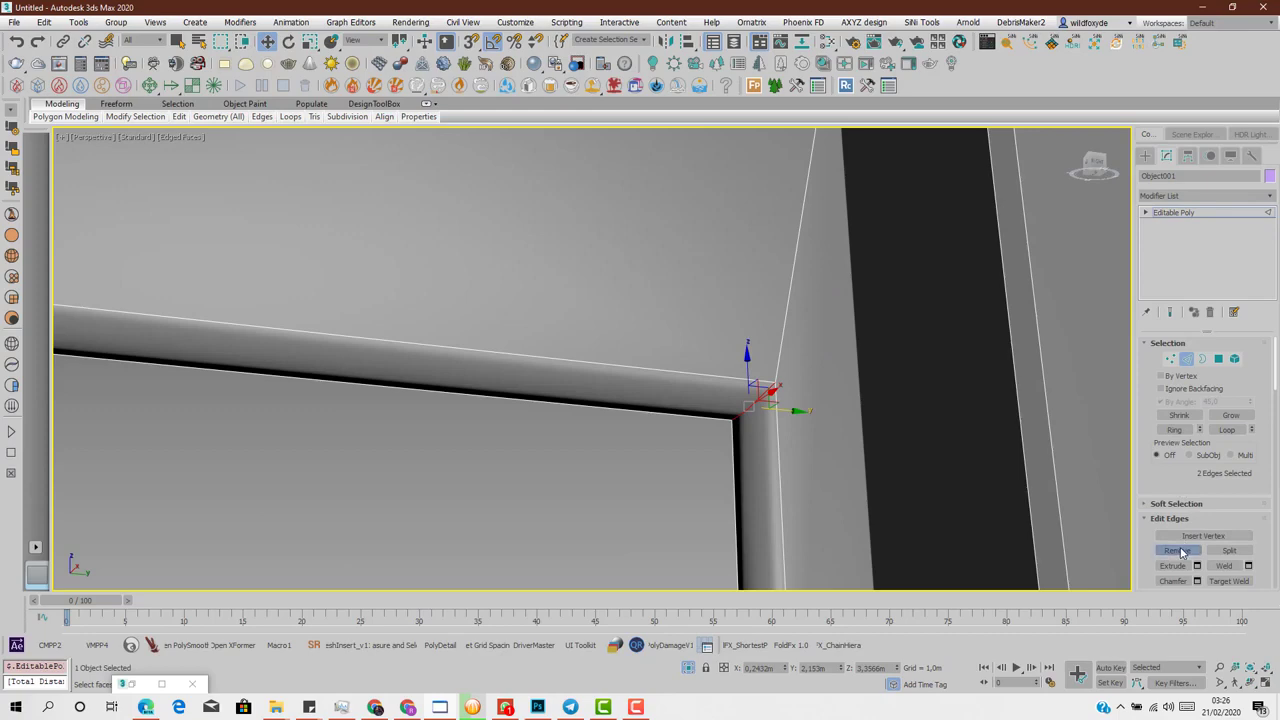
scroll(763, 430, "down", 5)
scroll(763, 430, "up", 5)
left_click_drag(778, 422, 768, 434)
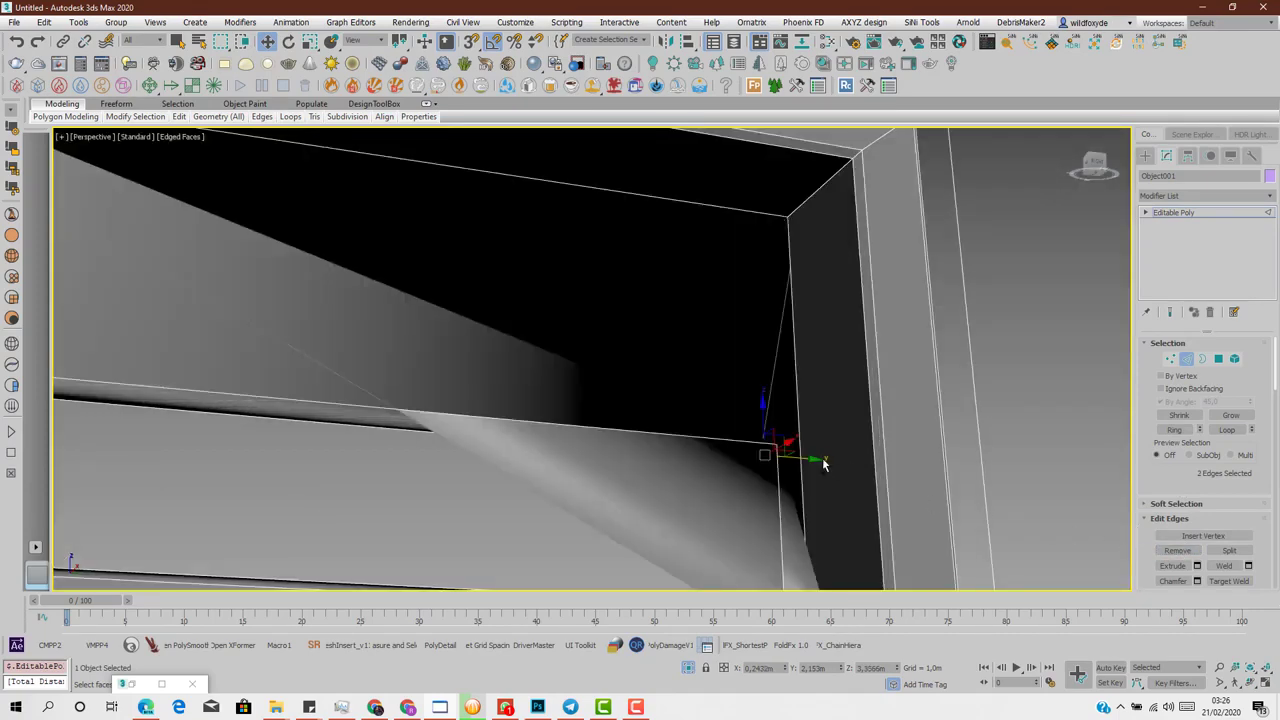
- Undo the edge removals around the transom window opening
key("ctrl+z")
key("ctrl+z")
key("ctrl+z")
key("ctrl+z")
key("ctrl+z")
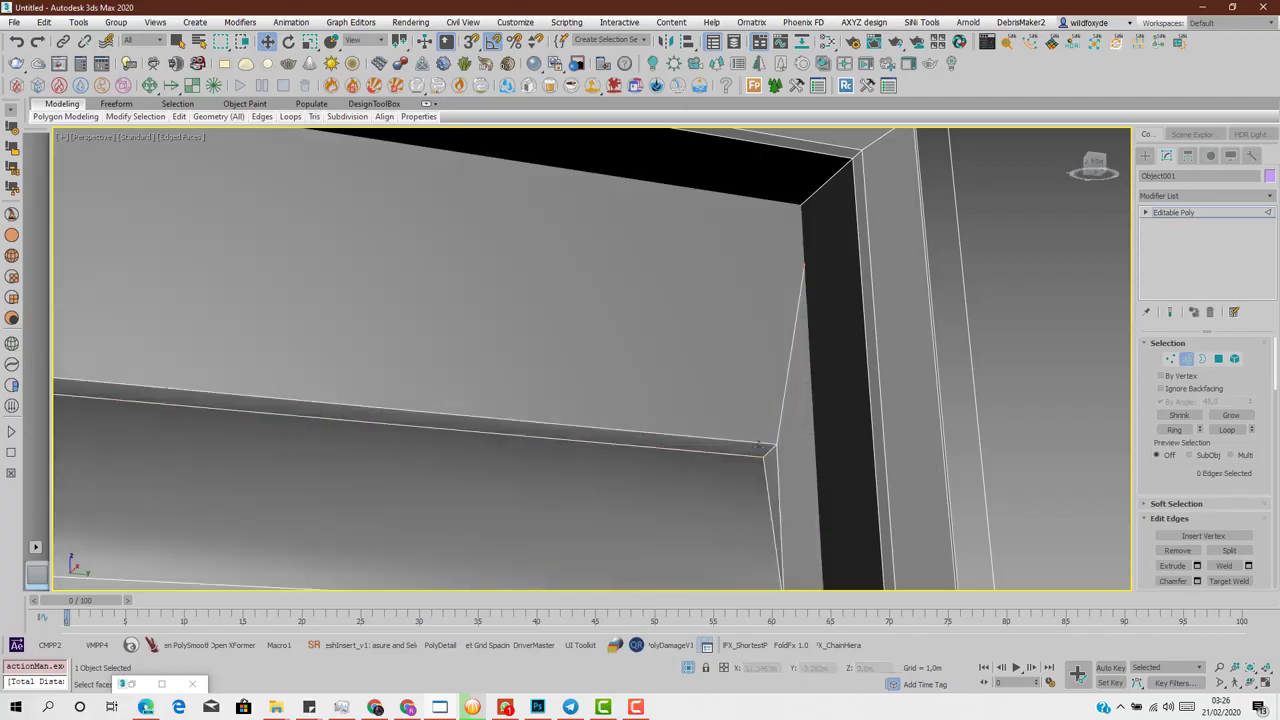
key("ctrl+z")
- Select the lower, upper and paired side edges inside the transom window rim and remove these six edges together
middle_click_drag(758, 445, 757, 412)
scroll(720, 376, "up", 2)
scroll(790, 466, "down", 1)
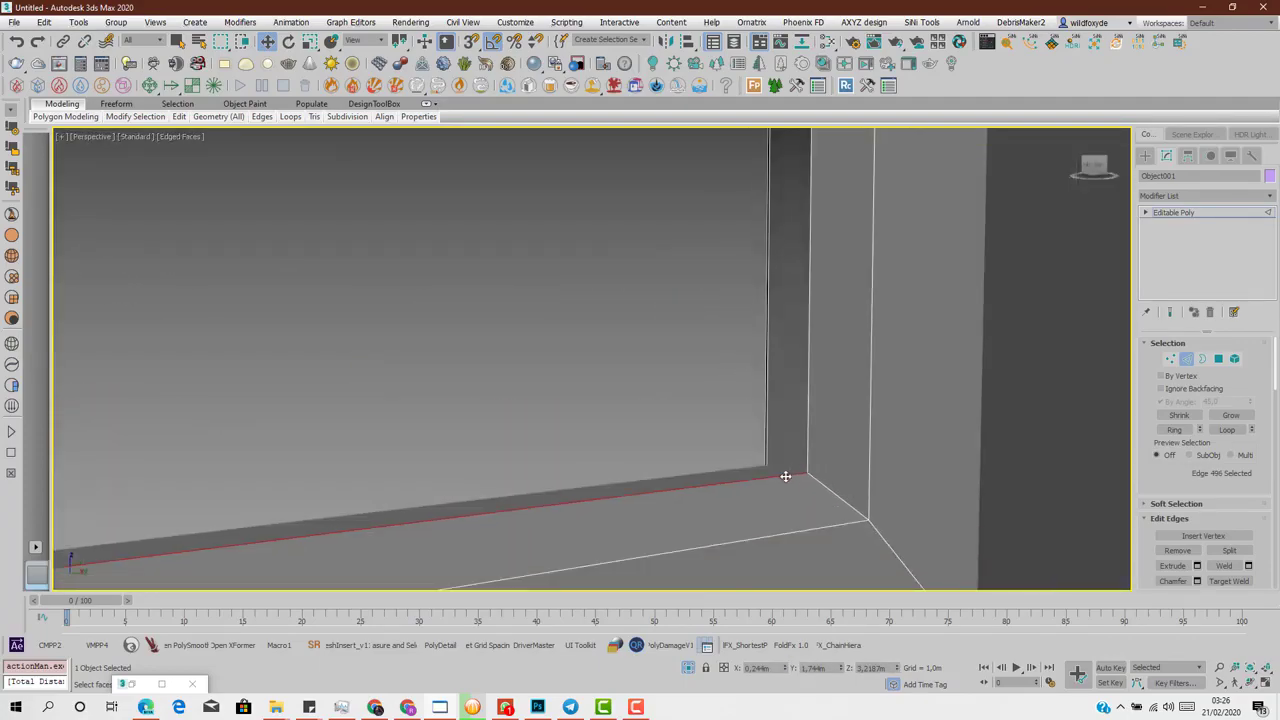
middle_click_drag(834, 330, 756, 304, "alt")
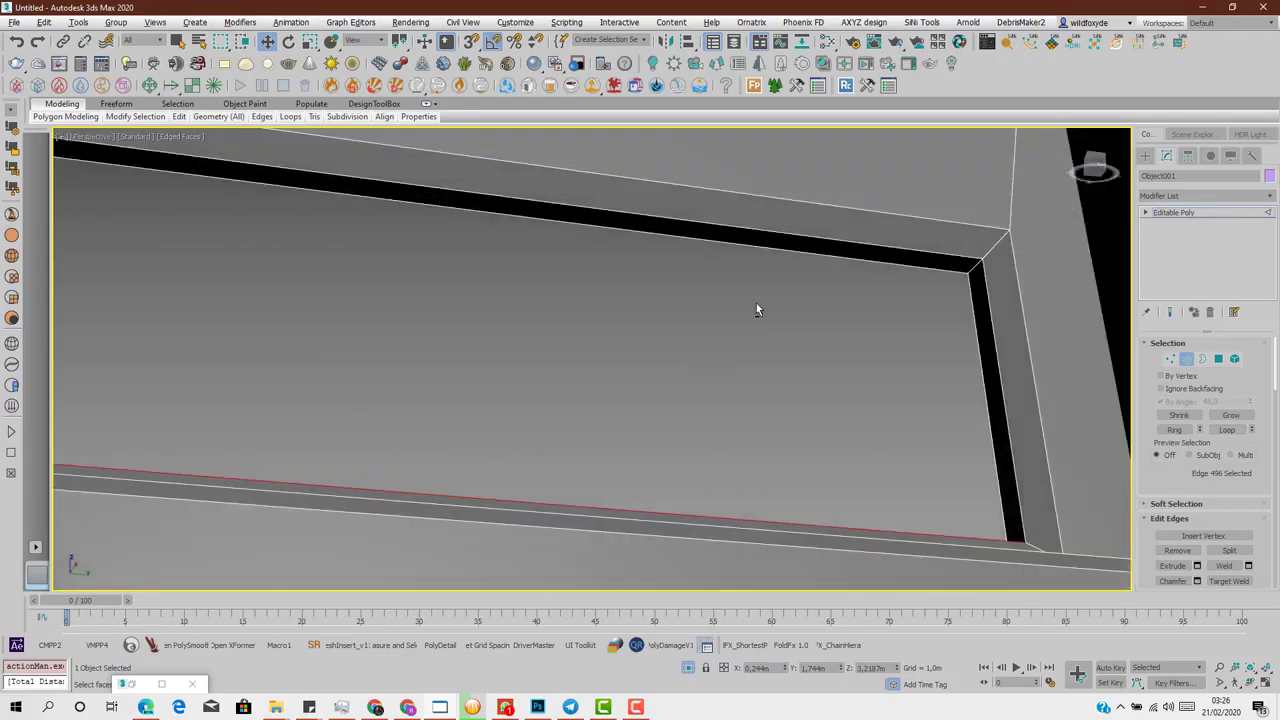
left_click(880, 246, "ctrl")
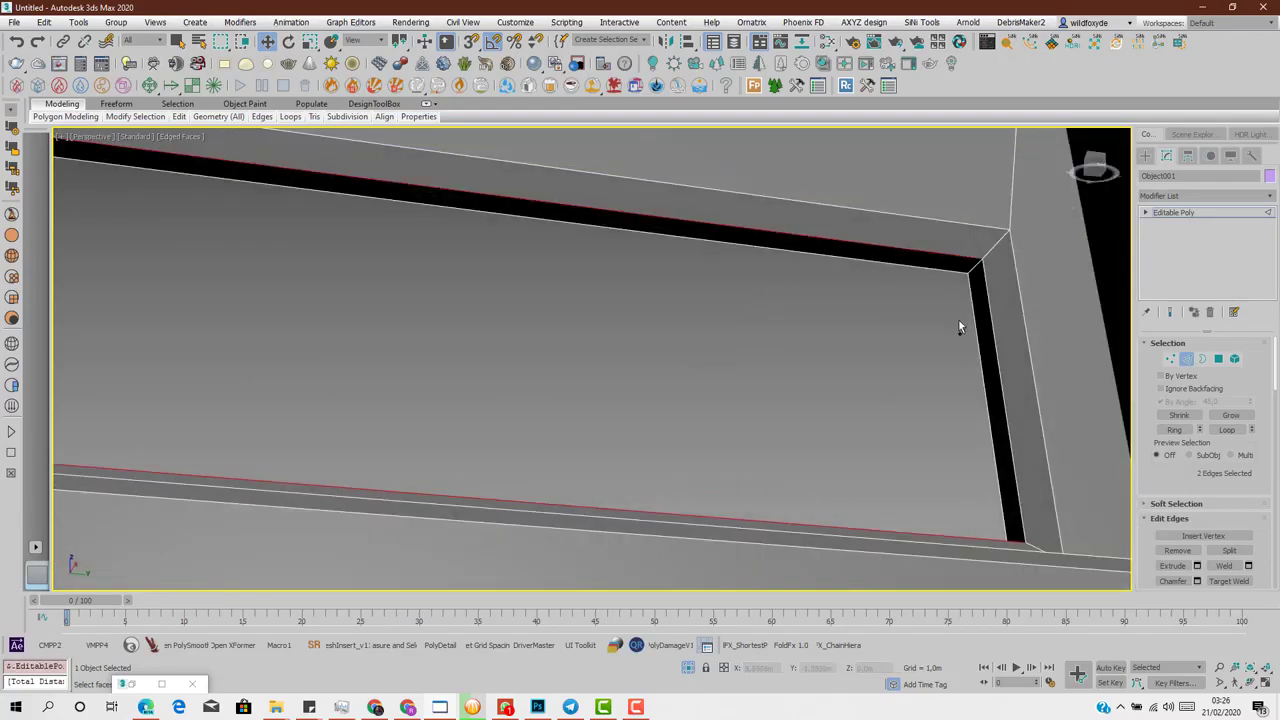
left_click(978, 338, "ctrl")
left_click(991, 338, "ctrl")
middle_click_drag(991, 338, 698, 437, "alt")
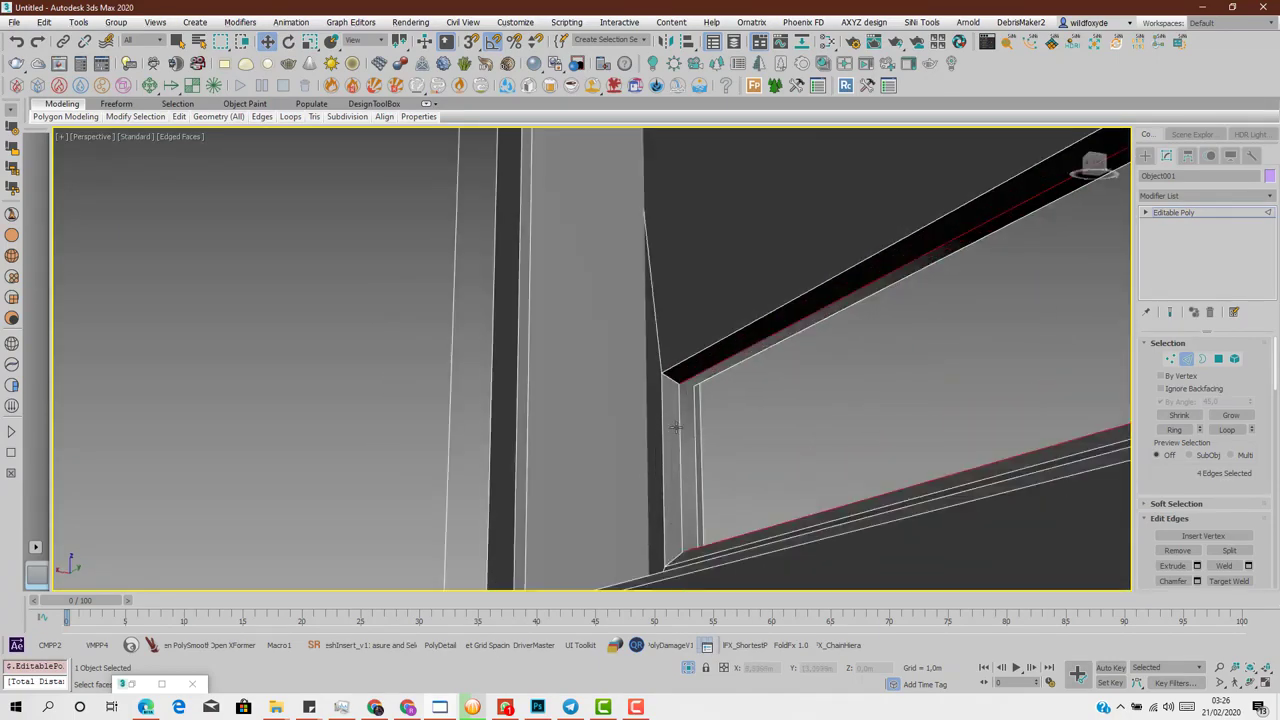
left_click(680, 428, "ctrl")
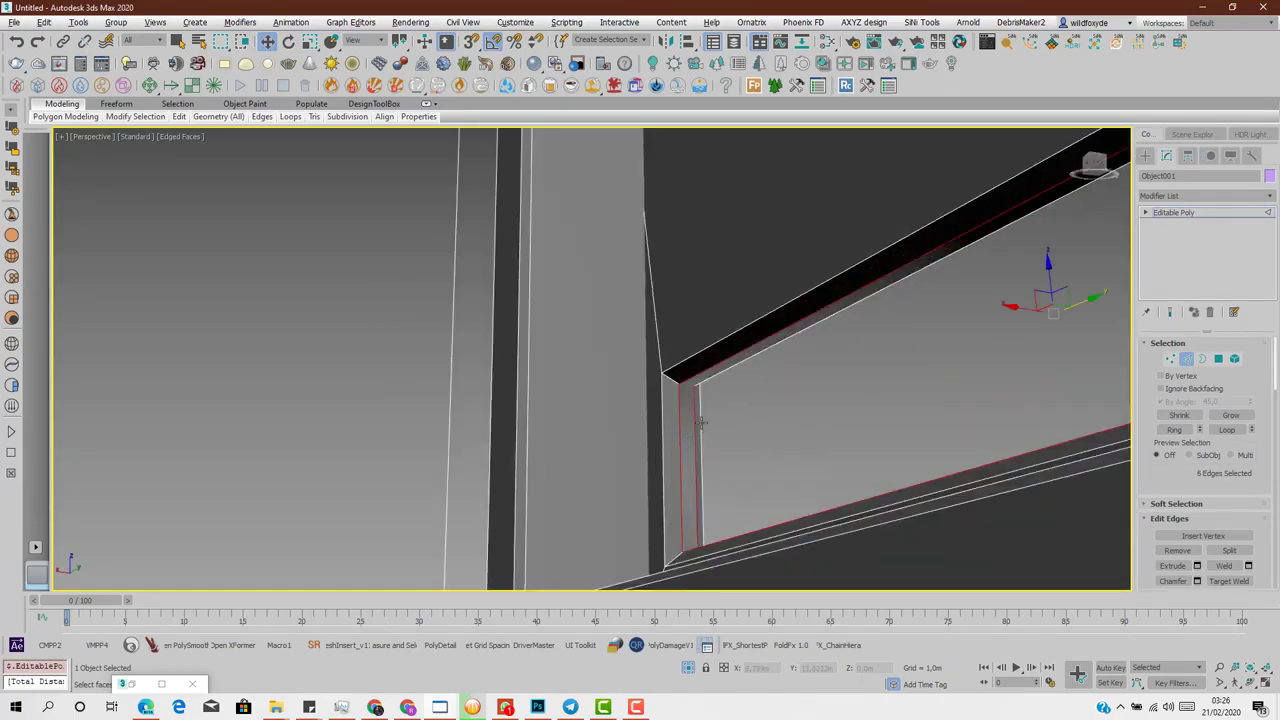
mouse_move(701, 423)
middle_mouse_down("alt")
mouse_move(690, 462)
mouse_move(617, 463)
middle_mouse_up("alt")
key("BackSpace")
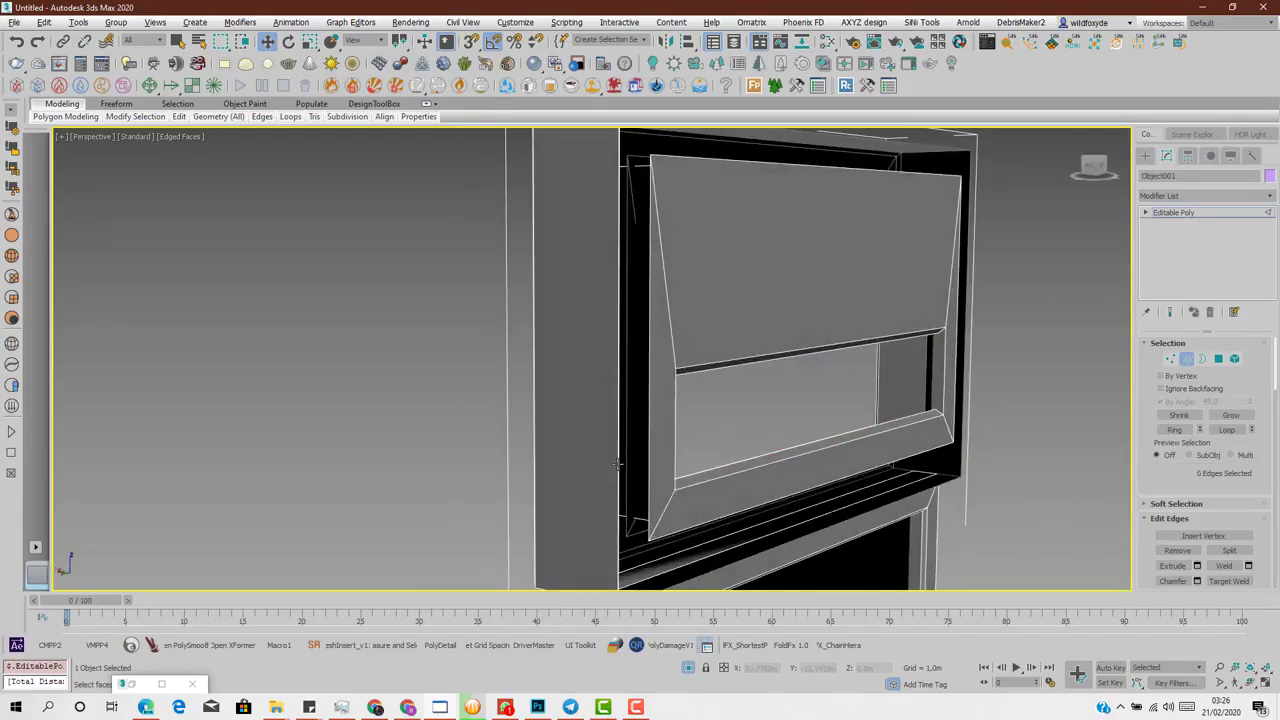
- Examine the transom window's rim and its faces from the front and back, and return to editing the door's vertices
scroll(687, 432, "up", 10)
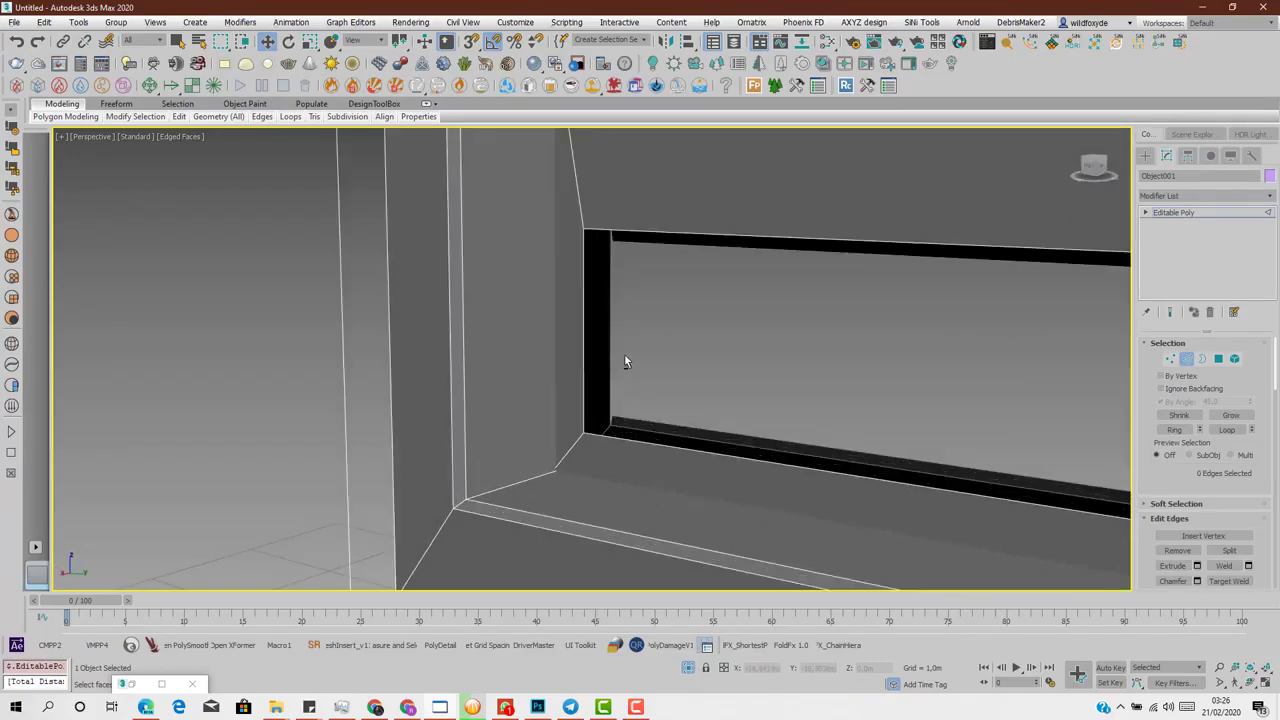
scroll(487, 339, "up", 3)
scroll(637, 343, "down", 8)
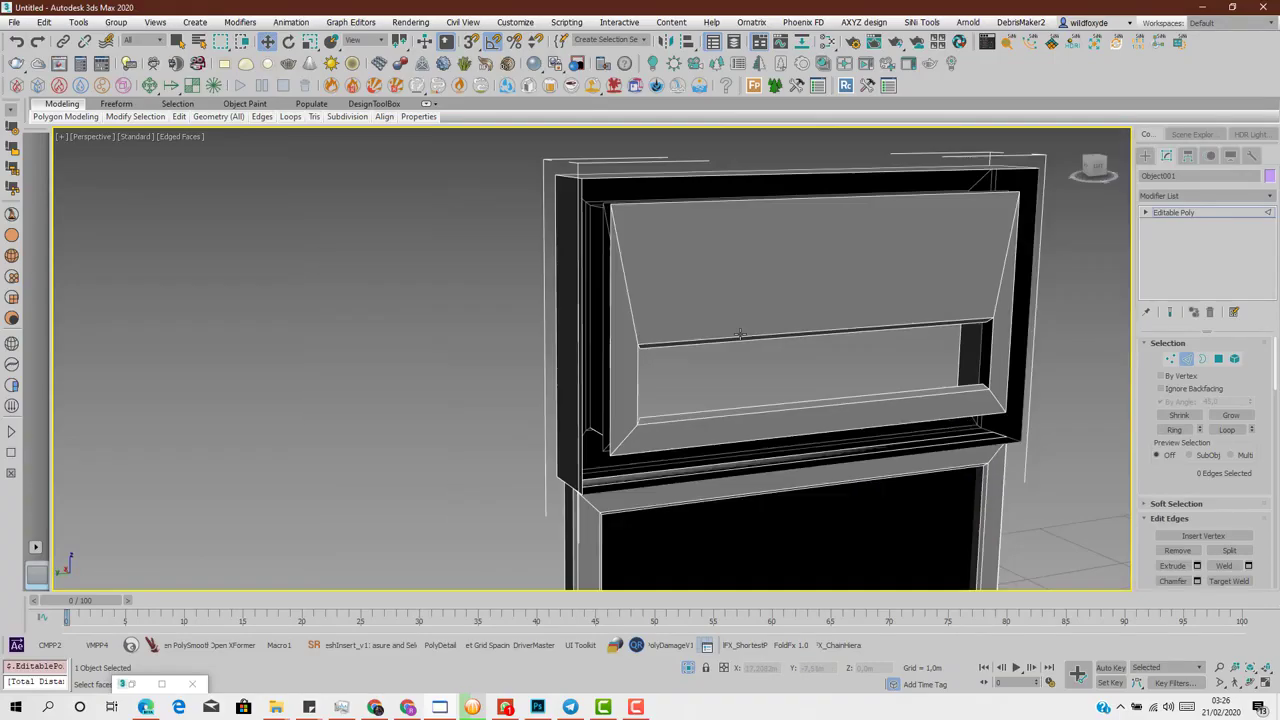
middle_click_drag(958, 424, 1206, 402, "alt")
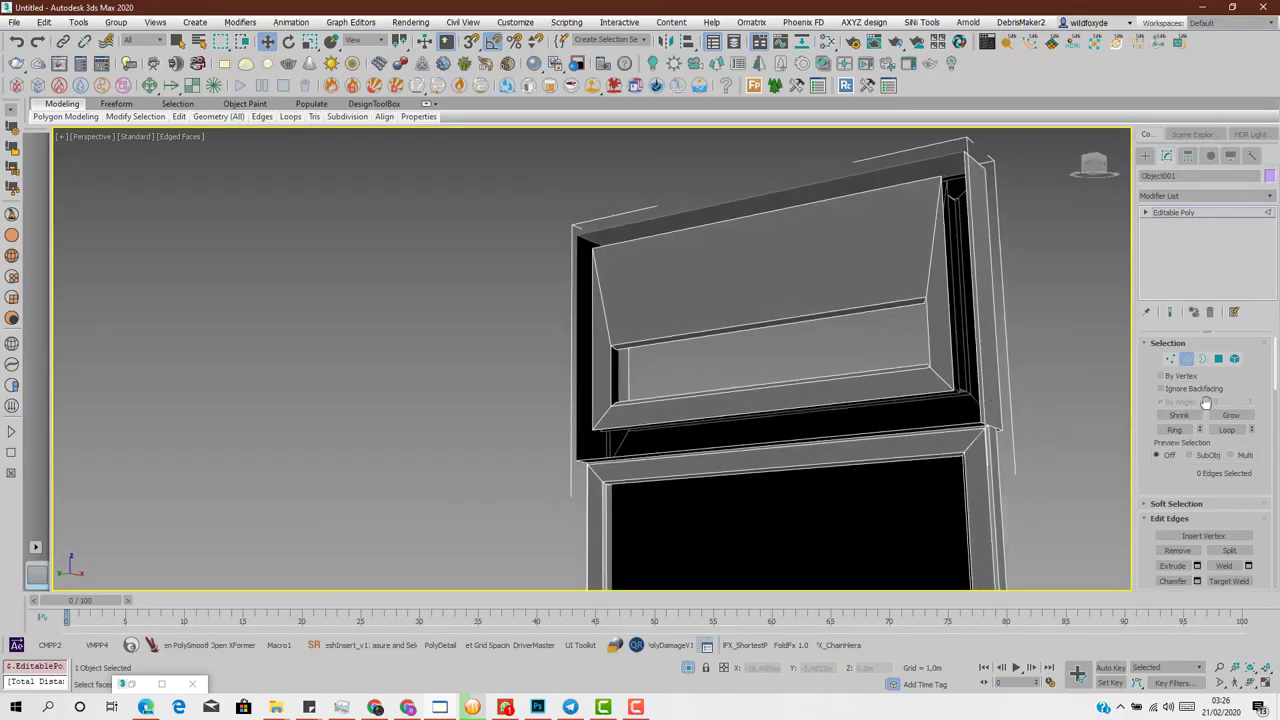
left_click(1218, 360)
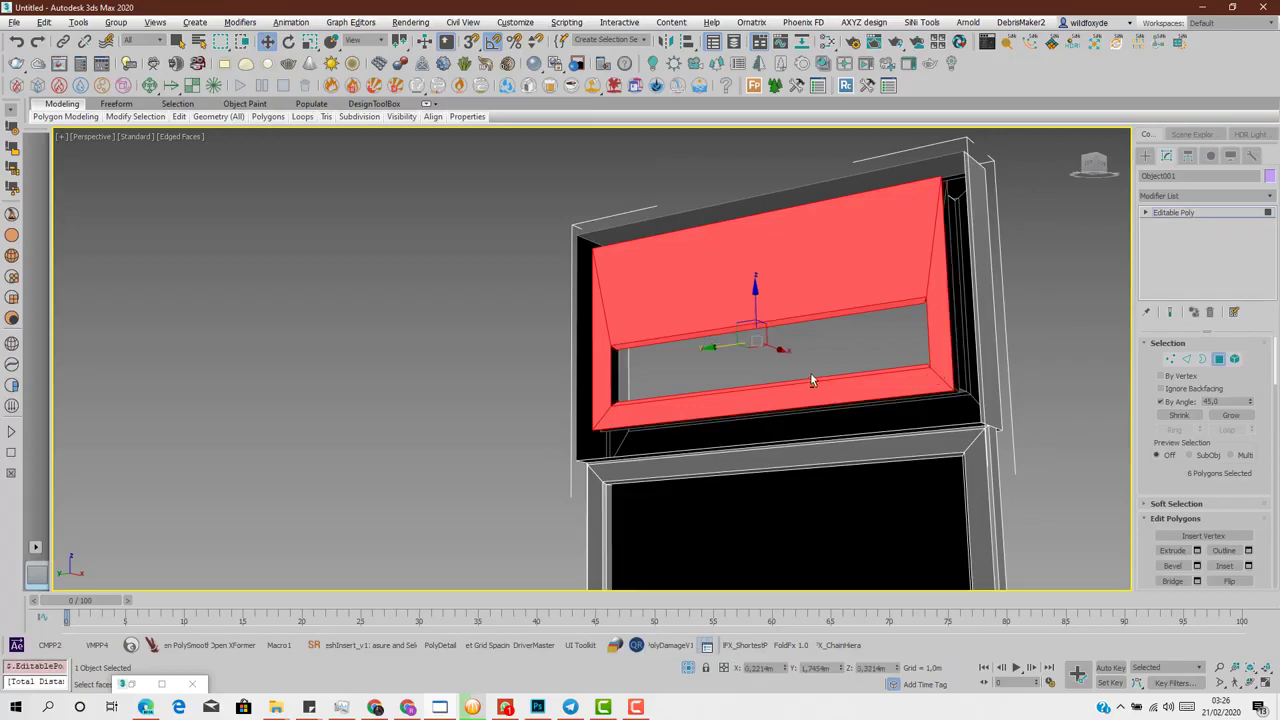
middle_click_drag(811, 377, 1056, 416, "alt")
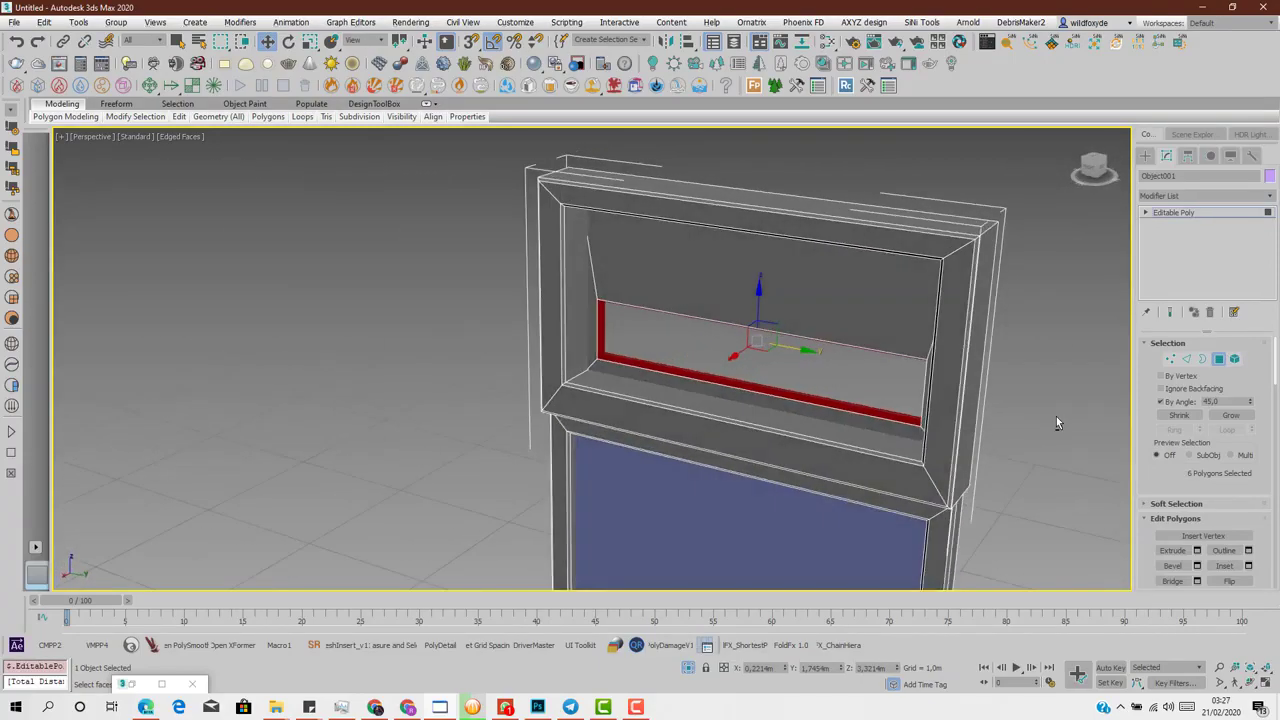
left_click(1056, 416)
middle_click_drag(826, 338, 872, 296, "alt")
scroll(848, 287, "up", 2)
left_click(1169, 358)
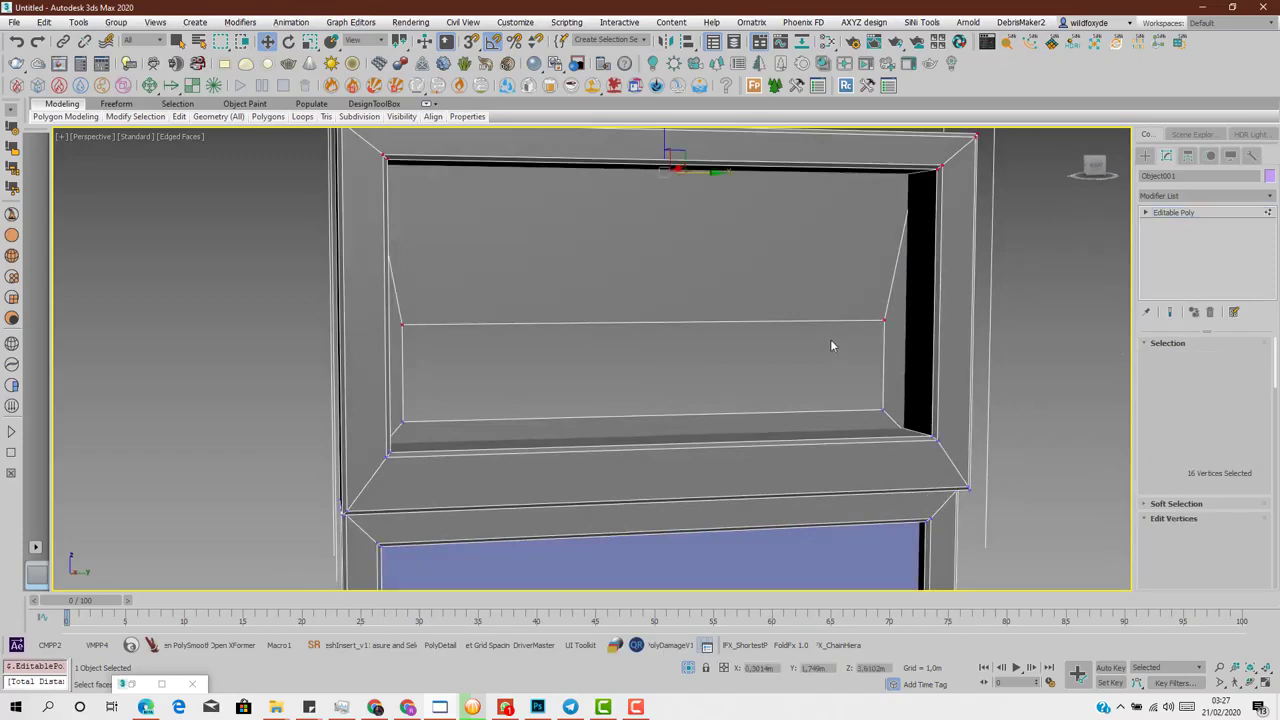
- Target-weld the stray vertices inside the transom window to the neighbouring corner vertices until the diagonal edges in the opening are cleared
right_click(832, 338)
left_click(838, 398)
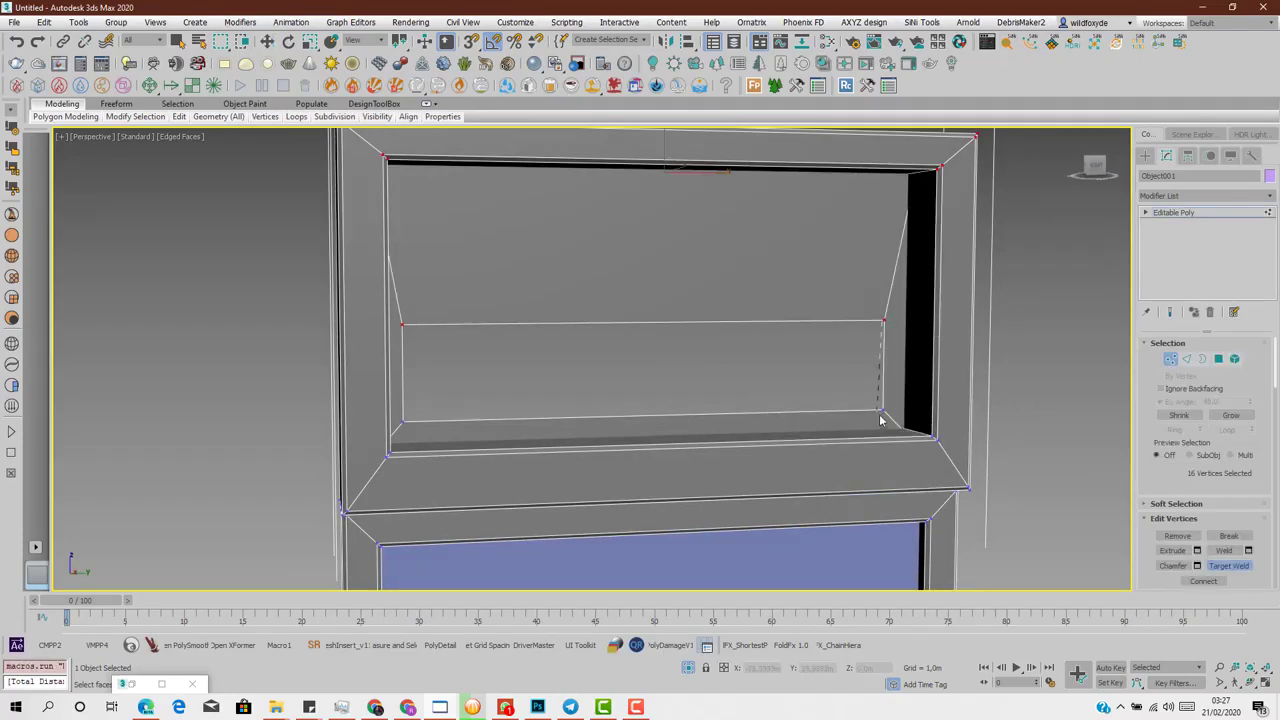
left_click(880, 413)
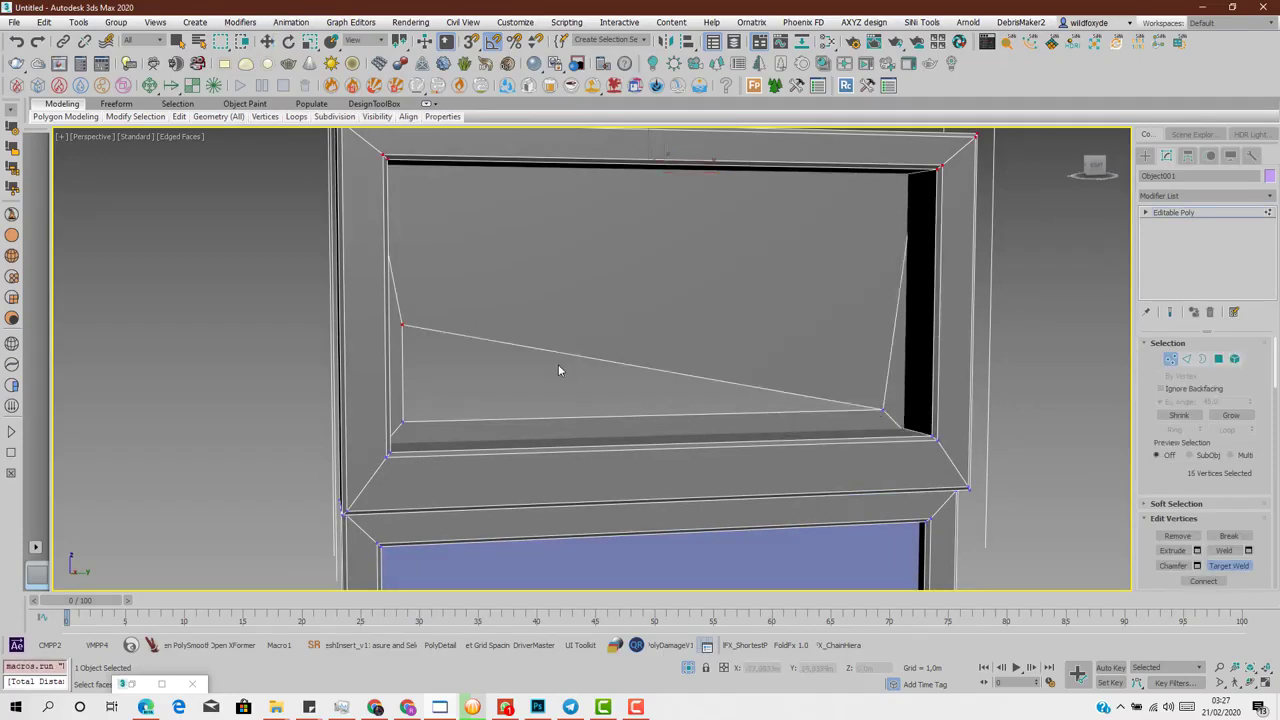
left_click(403, 421)
key("alt+x")
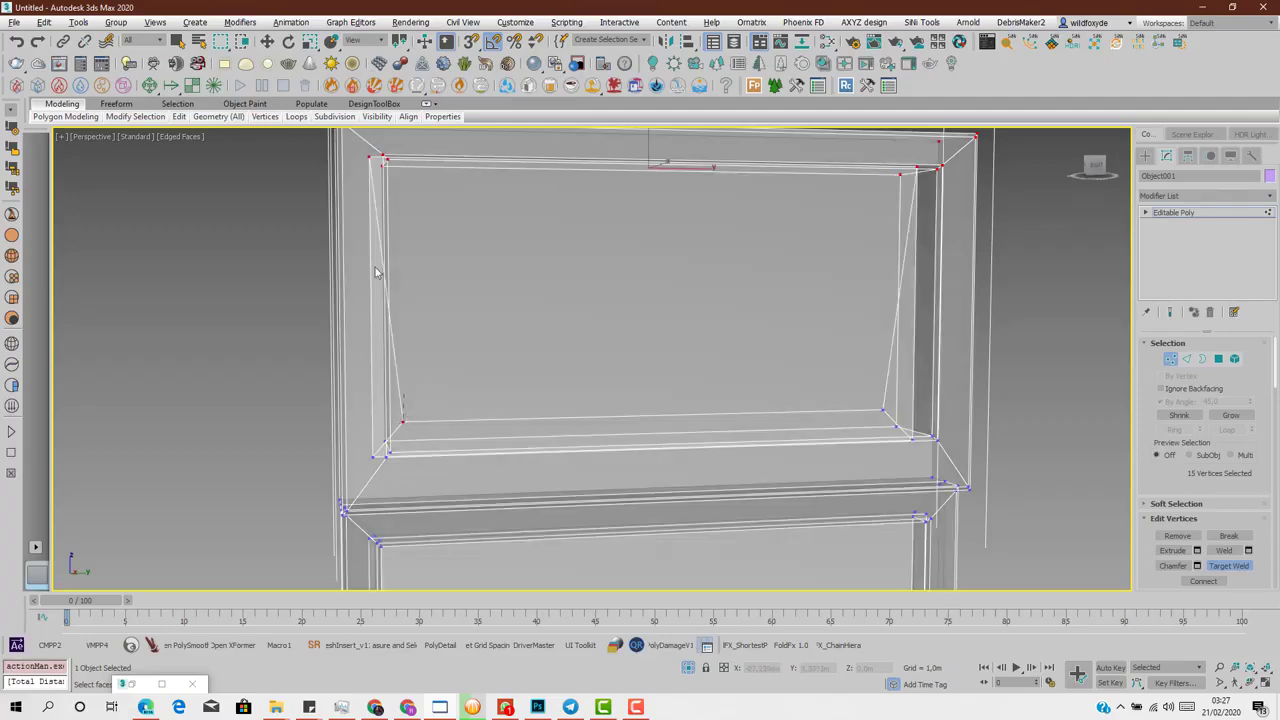
left_click(368, 160)
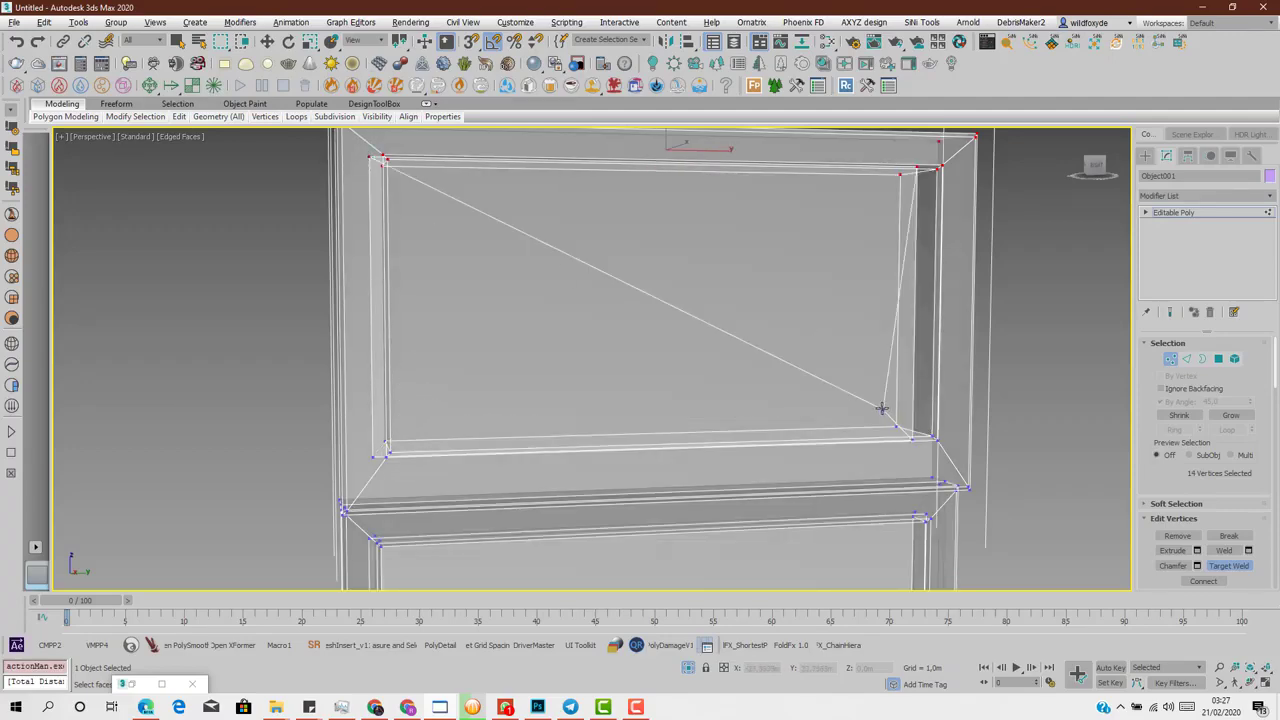
key("w")
key("alt+x")
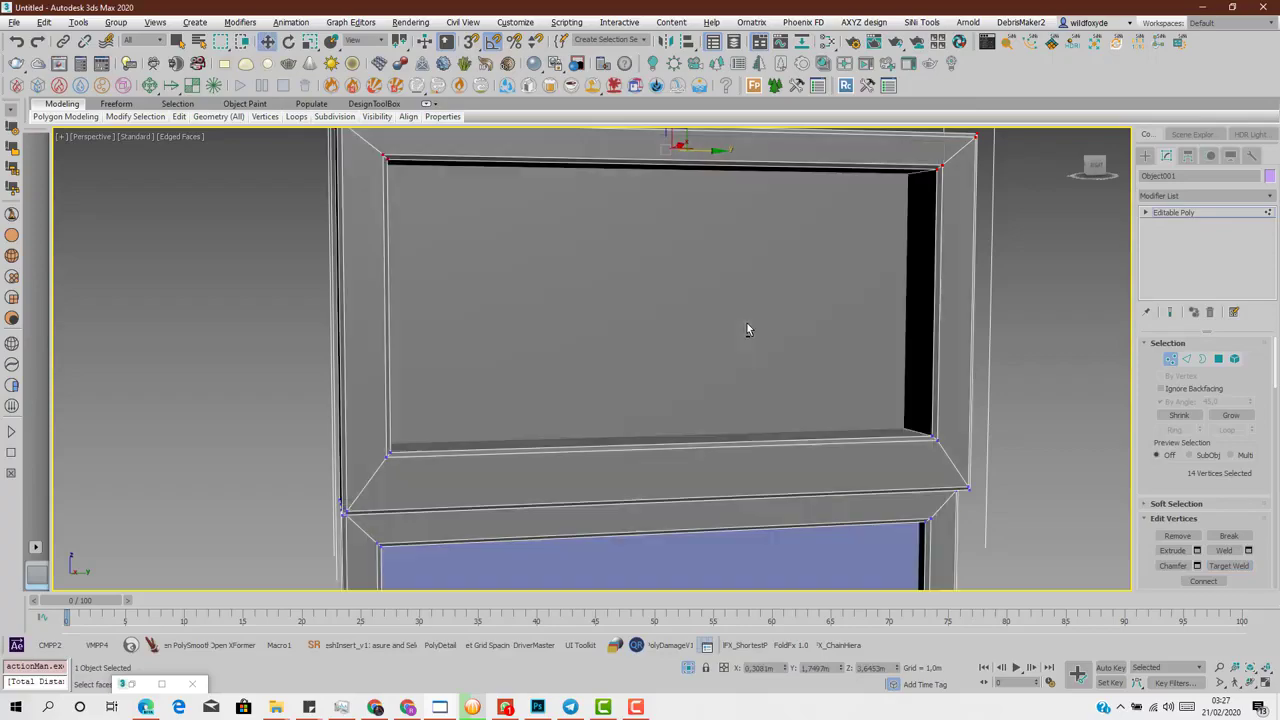
- Select the transom window's inner panel face and examine the cleaned frame from the front and back
middle_click_drag(747, 323, 1128, 372, "alt")
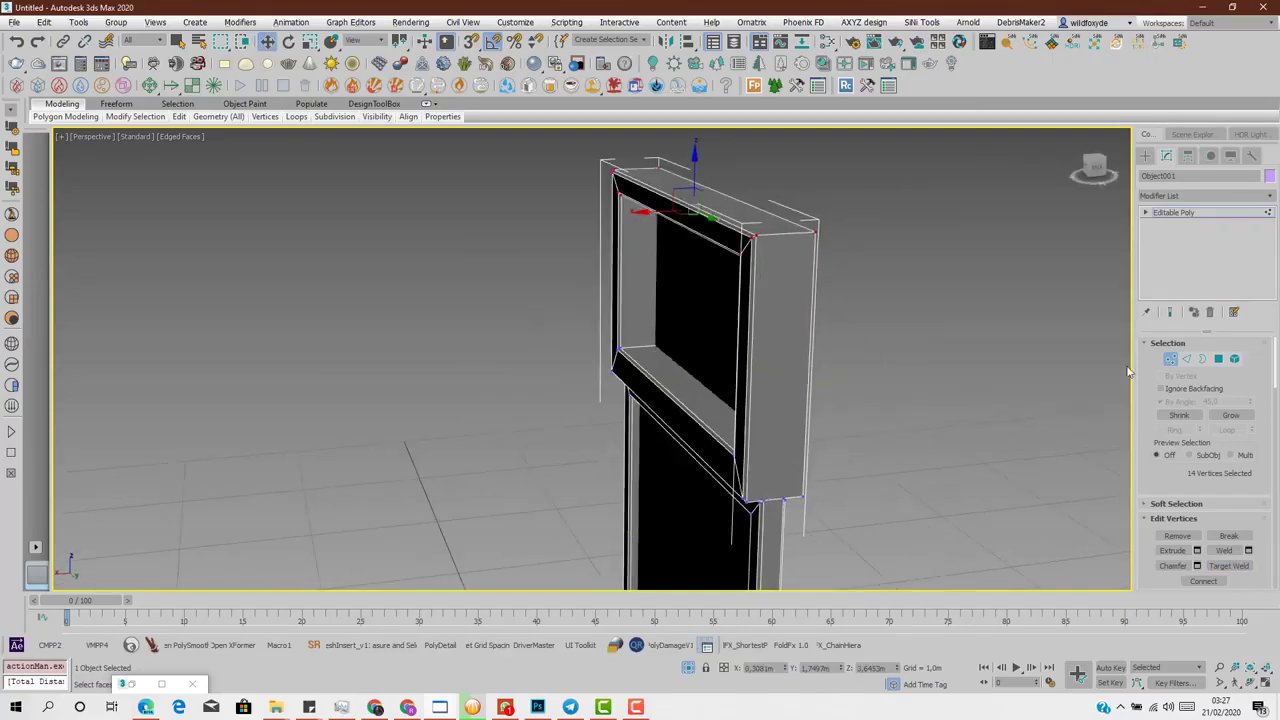
left_click(1218, 358)
left_click(687, 326)
left_click(643, 313, "ctrl")
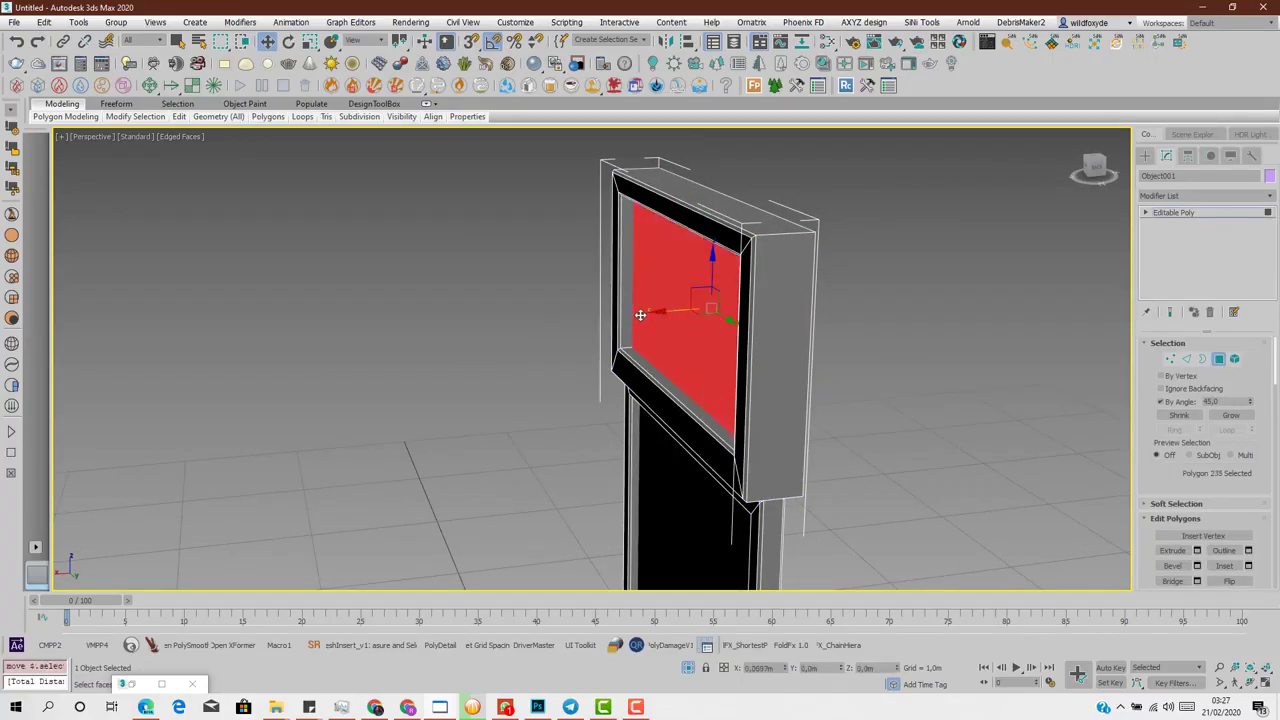
middle_click_drag(633, 315, 731, 312, "alt")
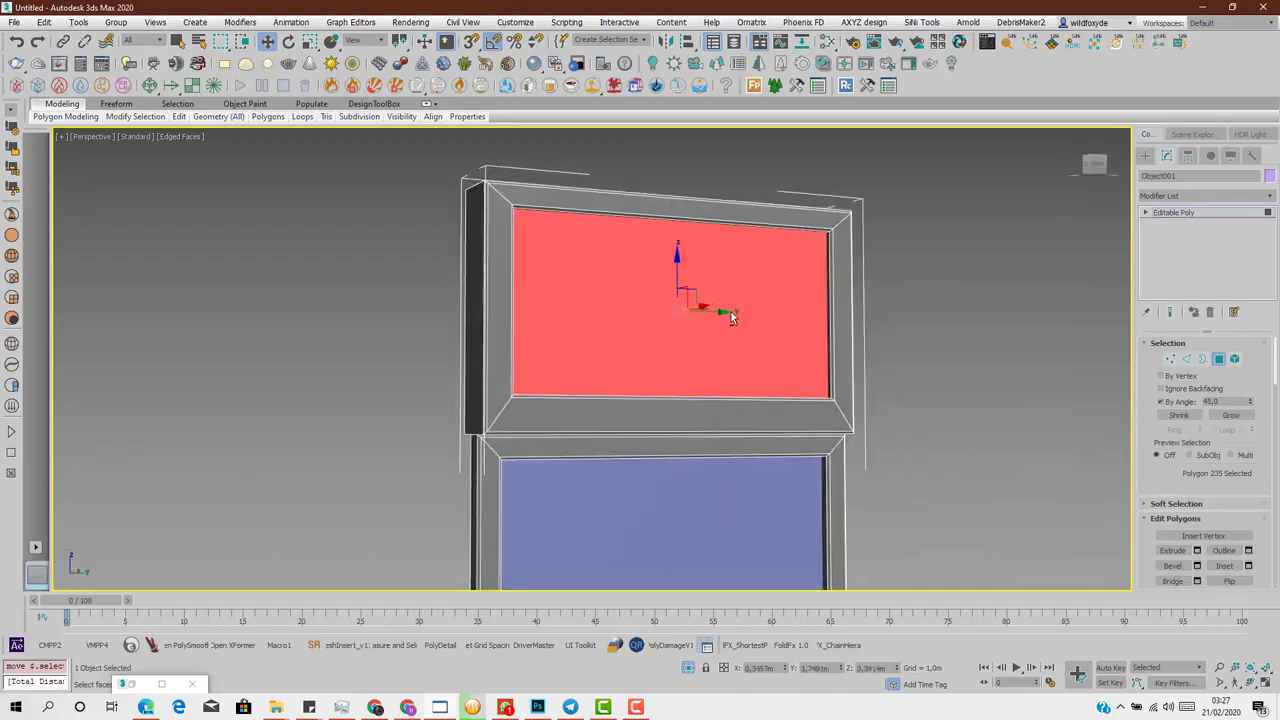
left_click(1217, 362)
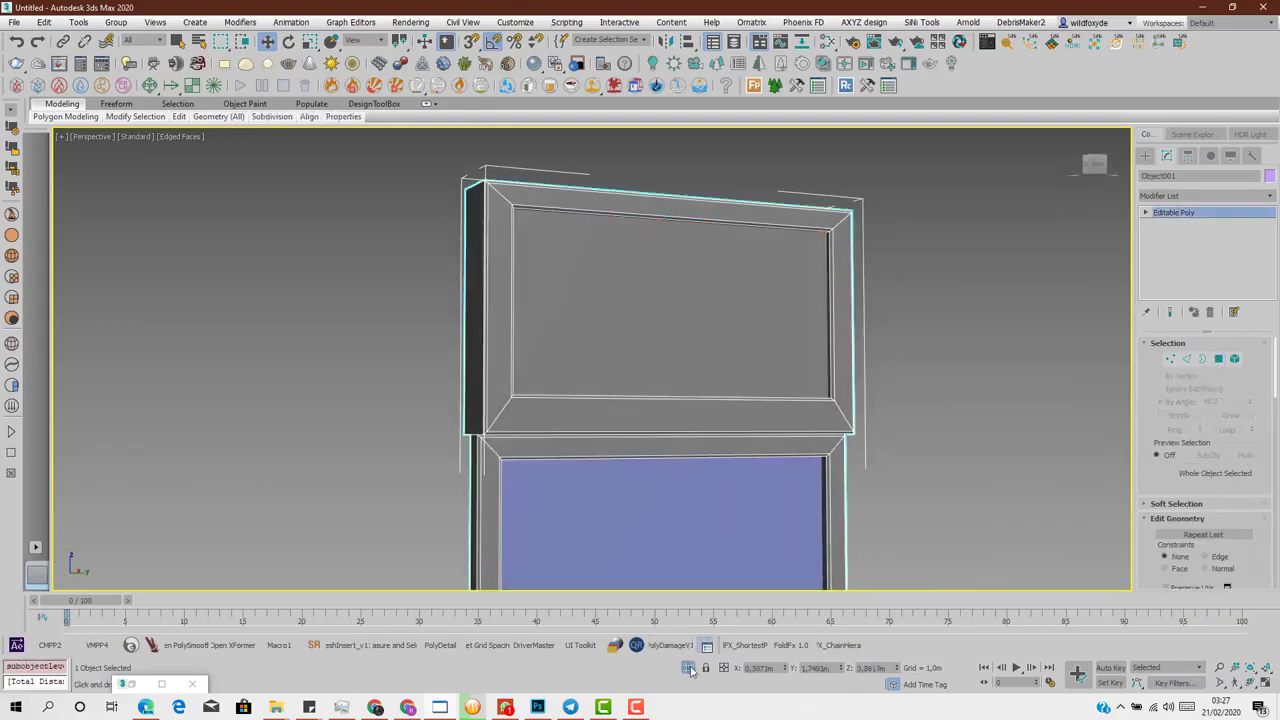
- Leave isolation mode to show the whole facade and select the main facade object
middle_click_drag(700, 360, 760, 394, "alt")
scroll(746, 395, "down", 5)
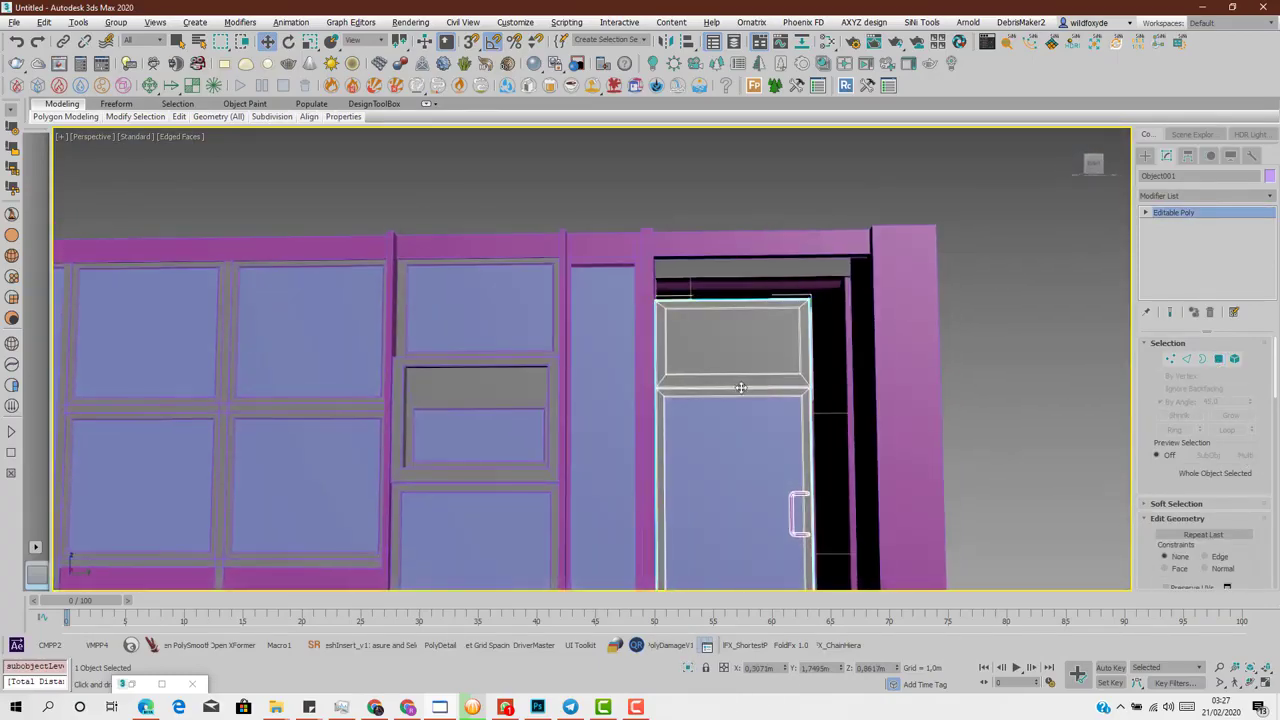
key("alt+w")
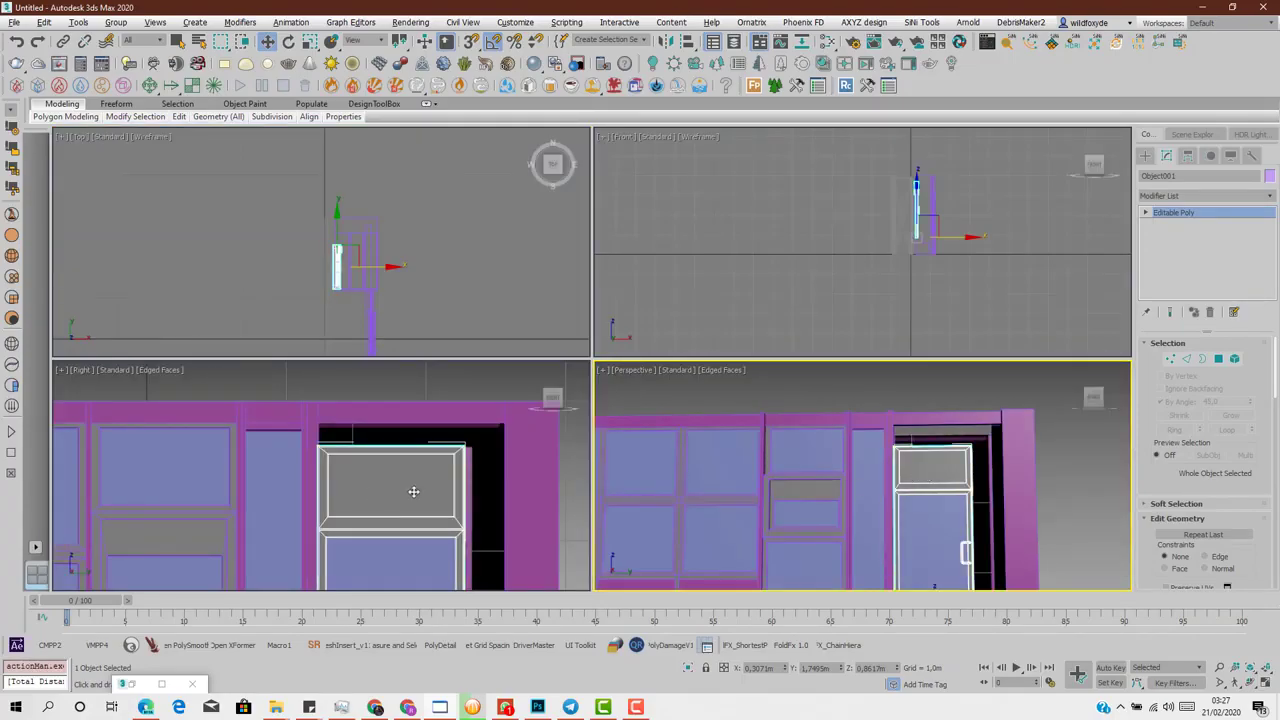
middle_click_drag(882, 498, 850, 470, "alt")
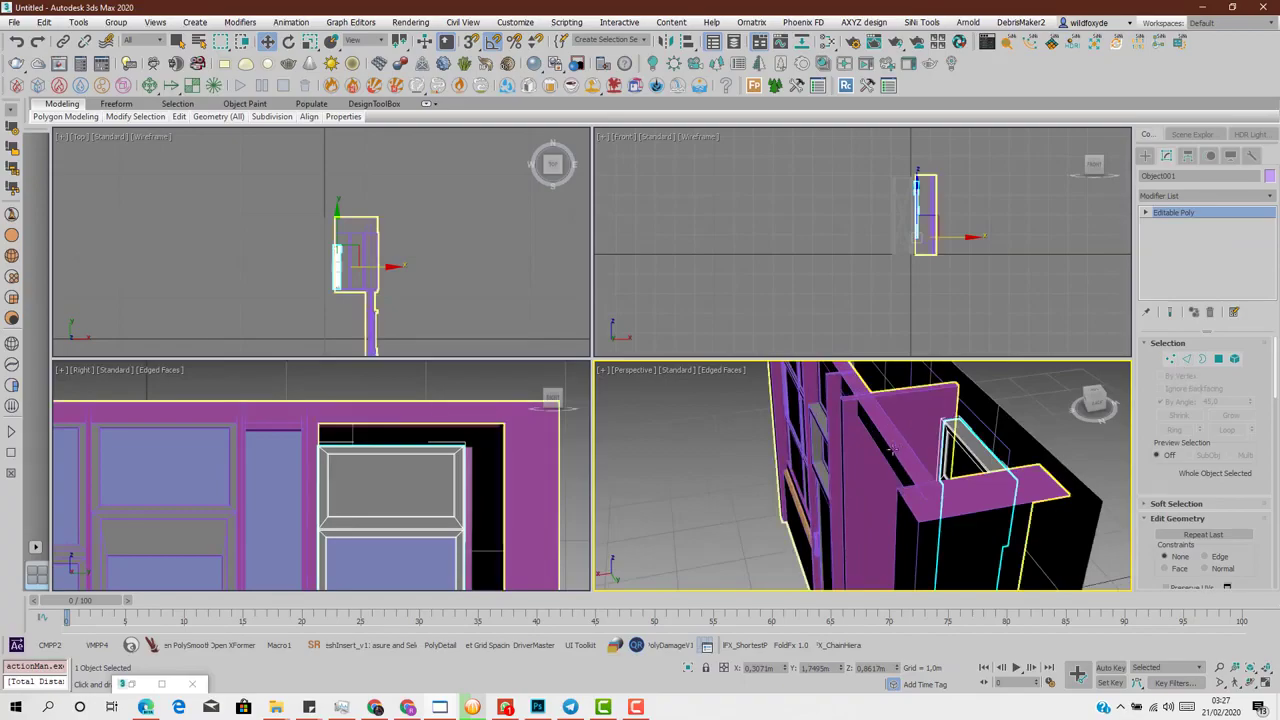
key("ctrl+z")
key("alt+w")
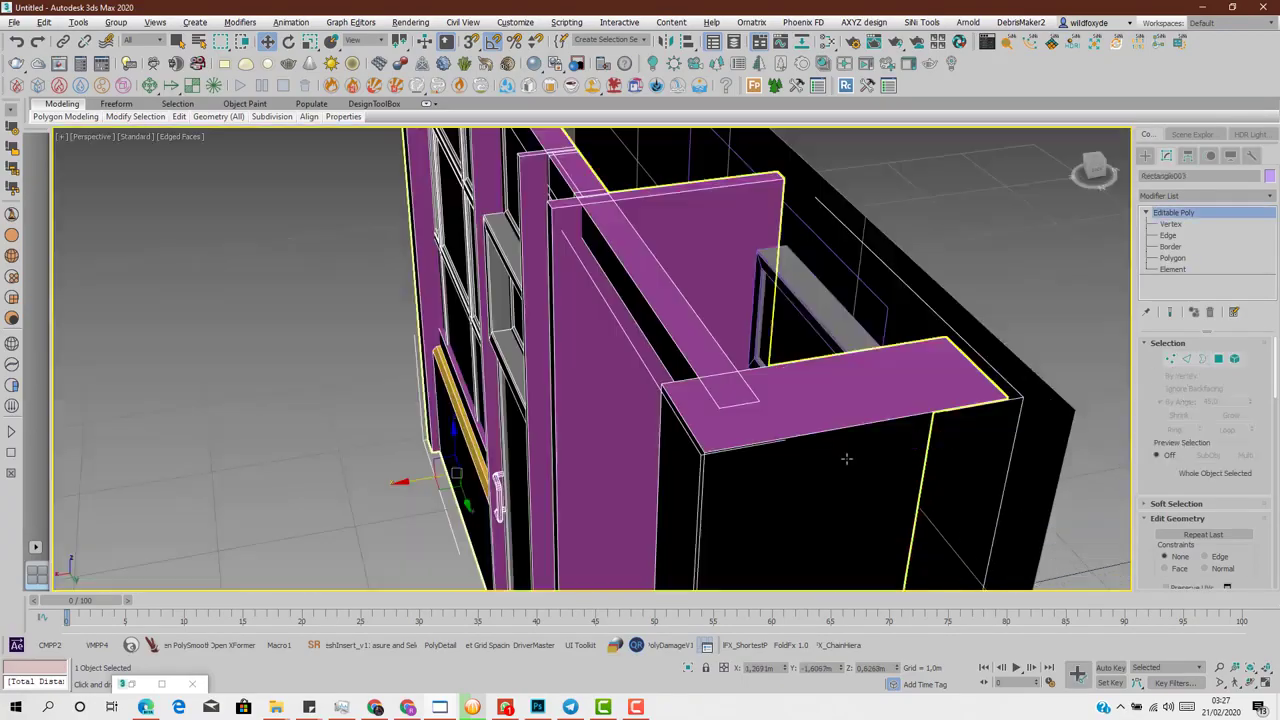
- Move the rear edge of the facade's top beam back to the rear wall with vertex snapping, forming a ceiling behind the facade
middle_click_drag(846, 457, 726, 450, "alt")
middle_click_drag(580, 330, 648, 364)
left_click(1186, 358)
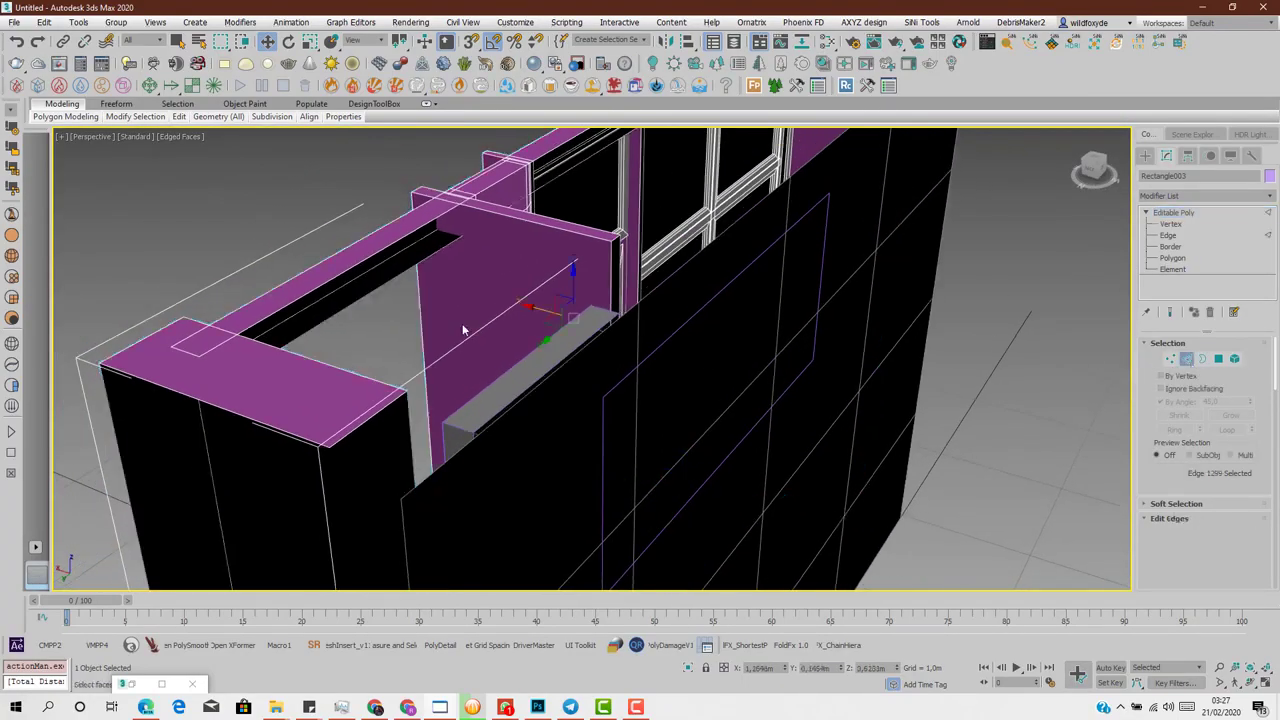
left_click(380, 288)
middle_click_drag(505, 313, 547, 380)
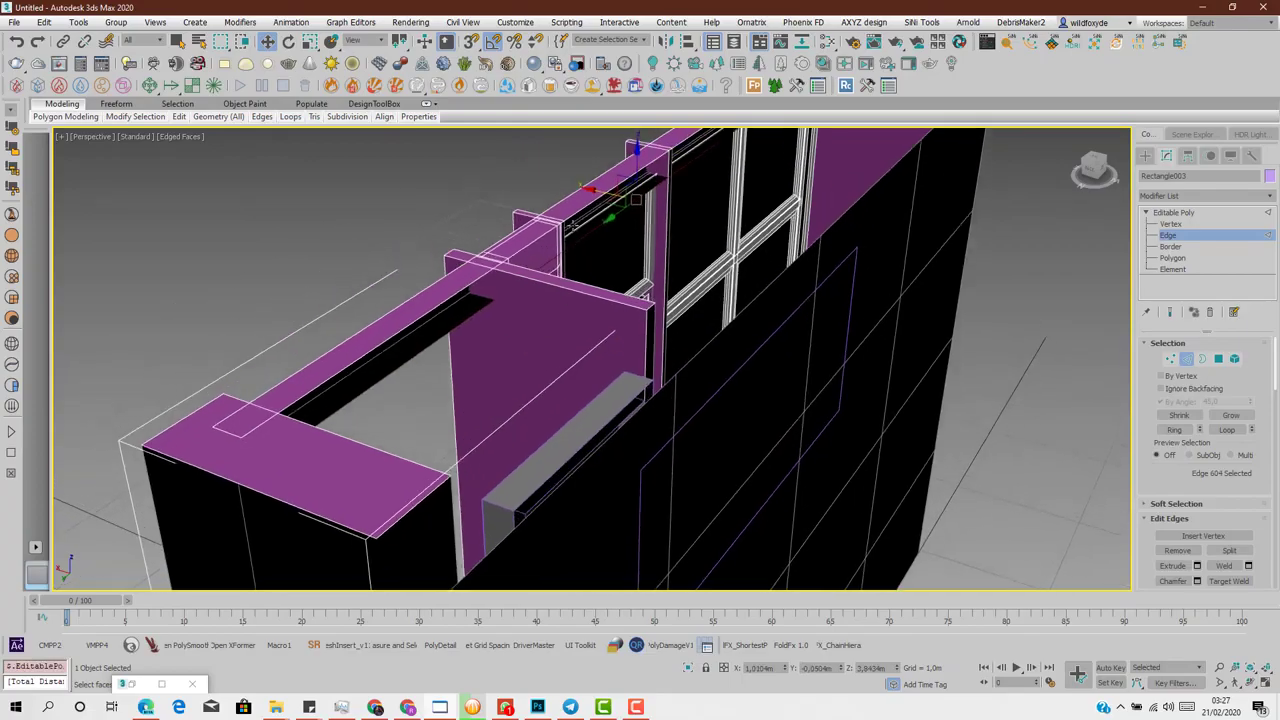
left_click_drag(600, 193, 638, 304)
key("s")
middle_click_drag(626, 348, 663, 359, "alt")
scroll(648, 363, "down", 3)
middle_click_drag(705, 375, 731, 343, "alt")
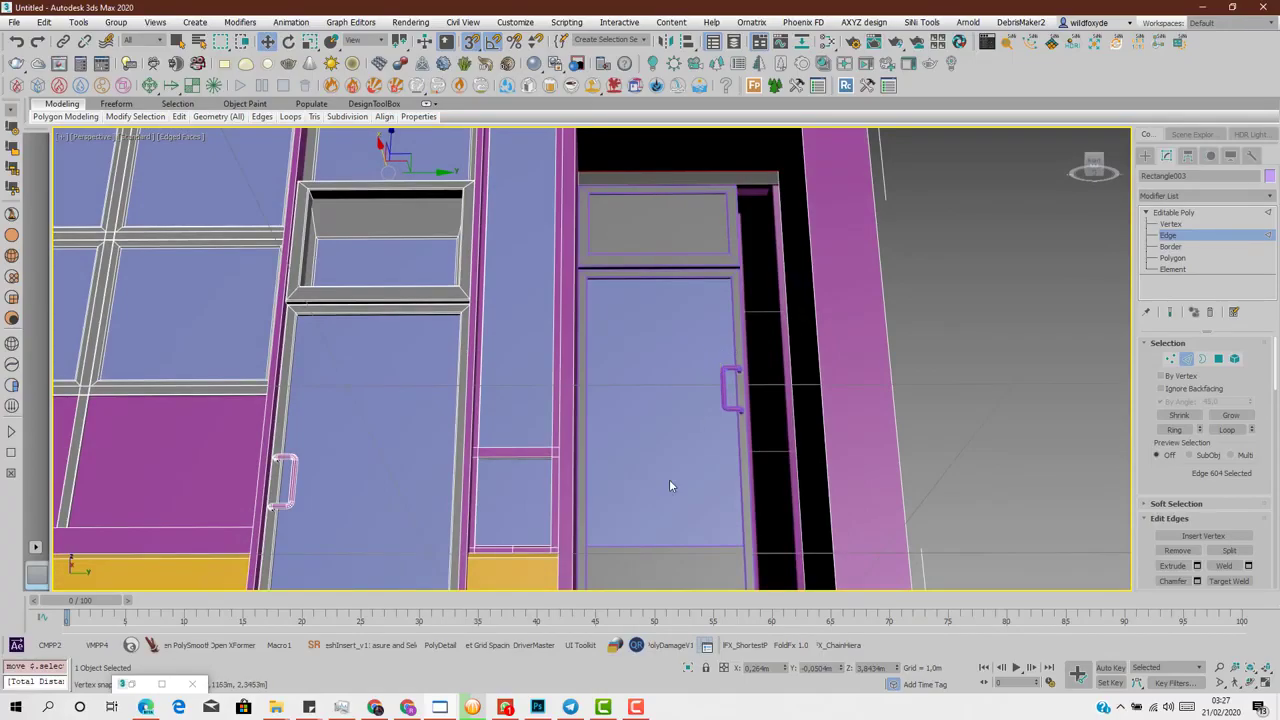
- Compare the area around the stair door with the reference image in Photoshop and return to 3ds Max
middle_click_drag(669, 486, 570, 698, "alt")
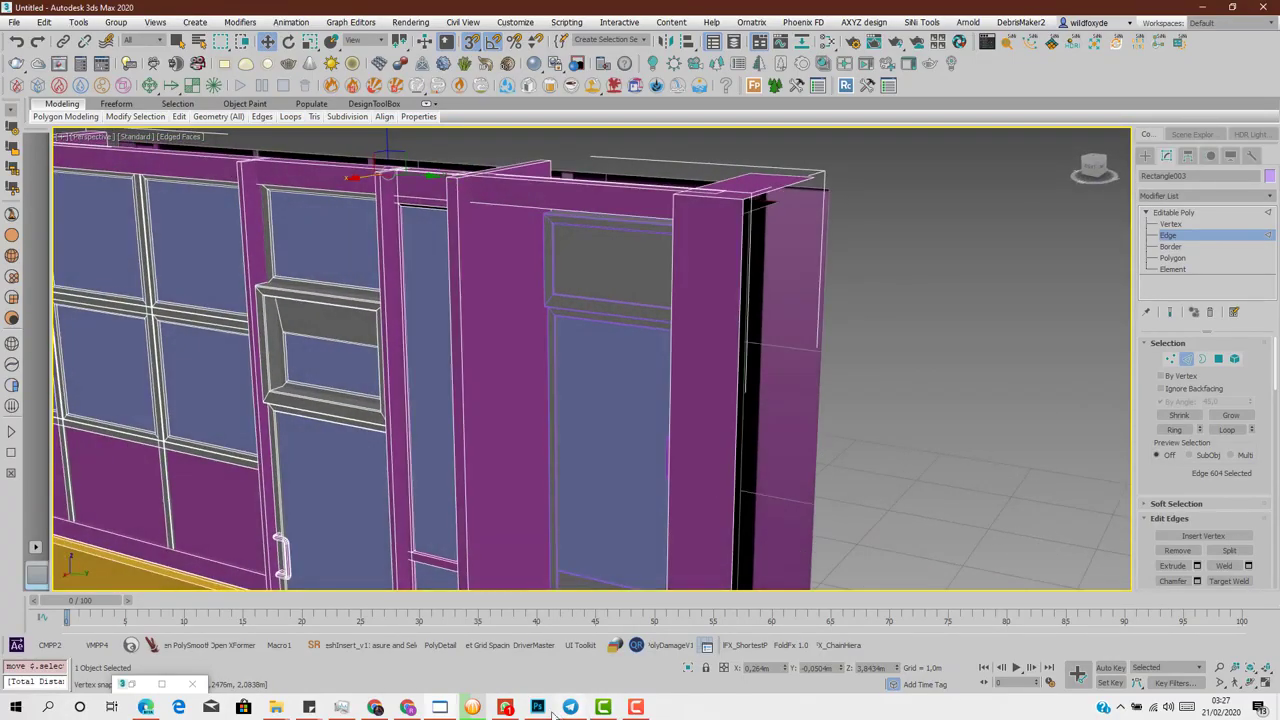
left_click(540, 708)
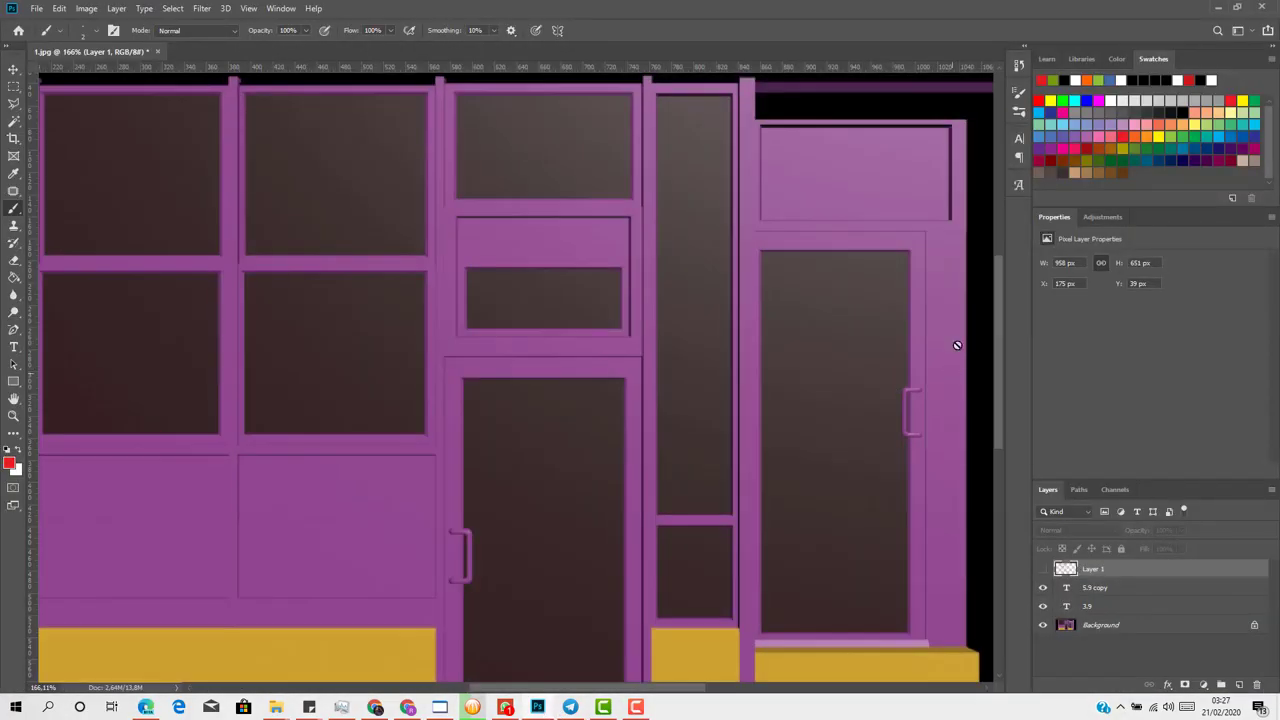
left_click(1222, 14)
middle_click_drag(631, 371, 573, 343, "alt")
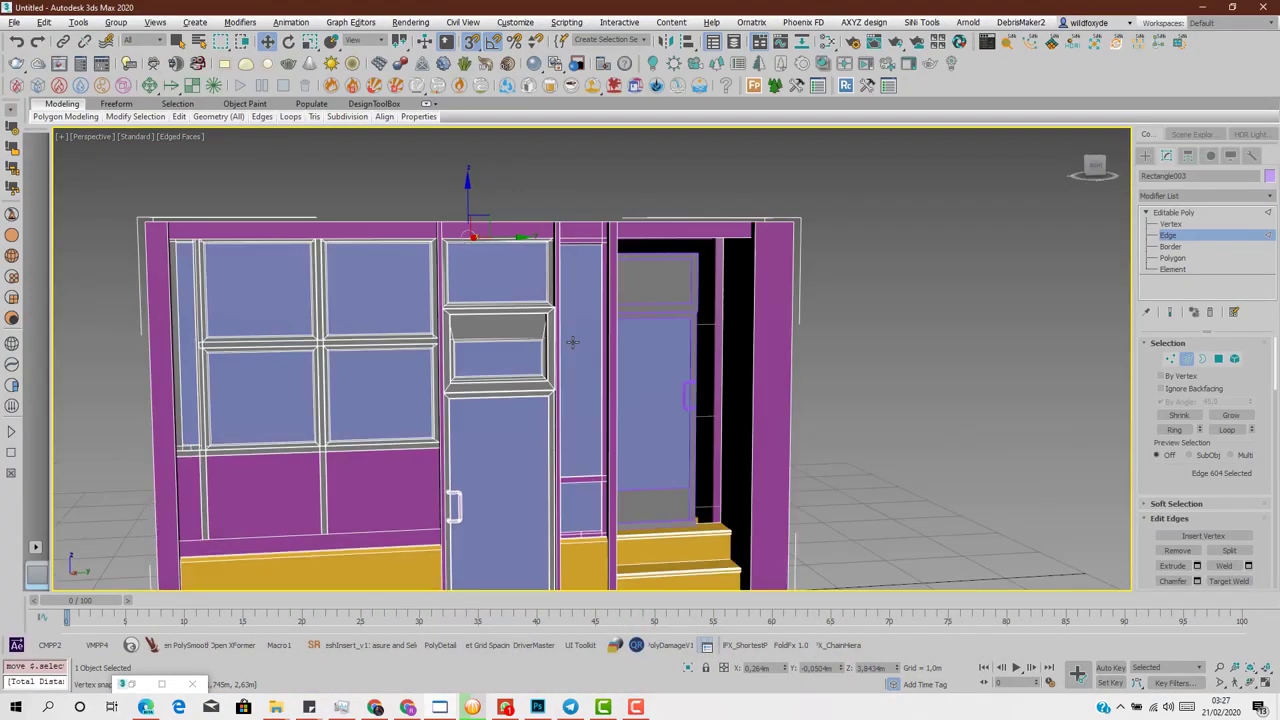
left_click(1186, 360)
middle_click_drag(790, 355, 735, 395, "alt")
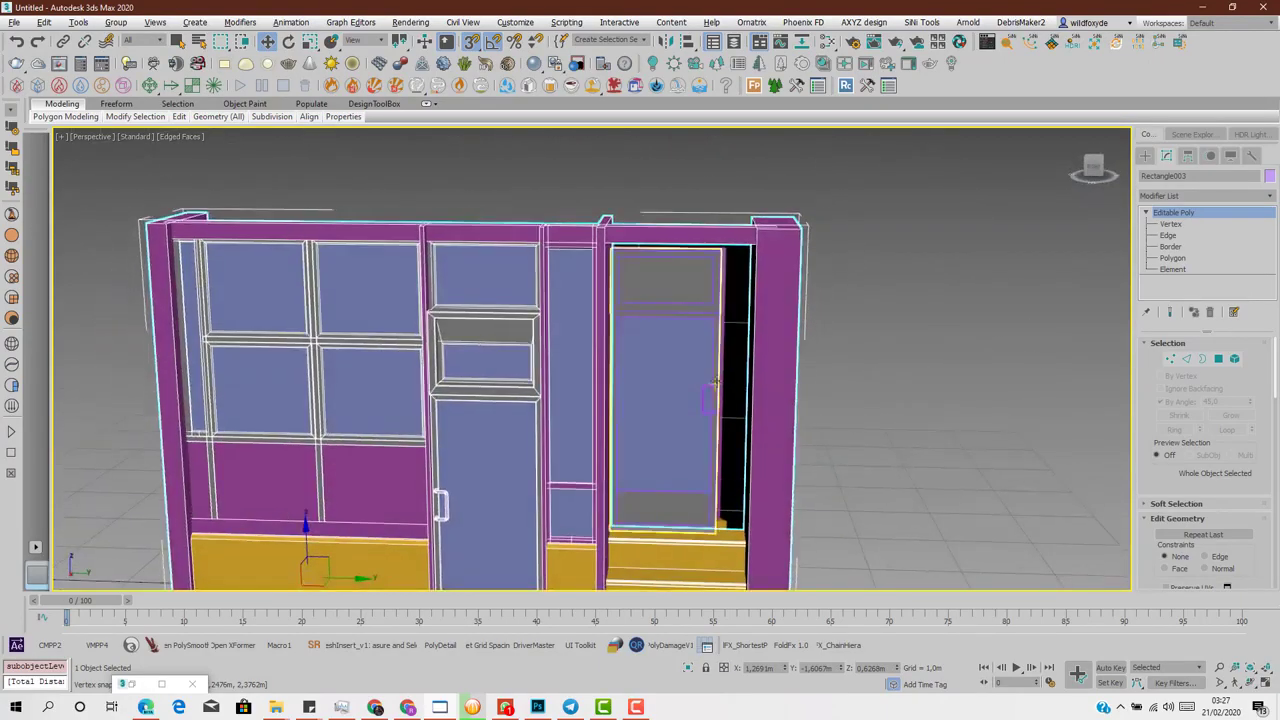
left_click(1170, 358)
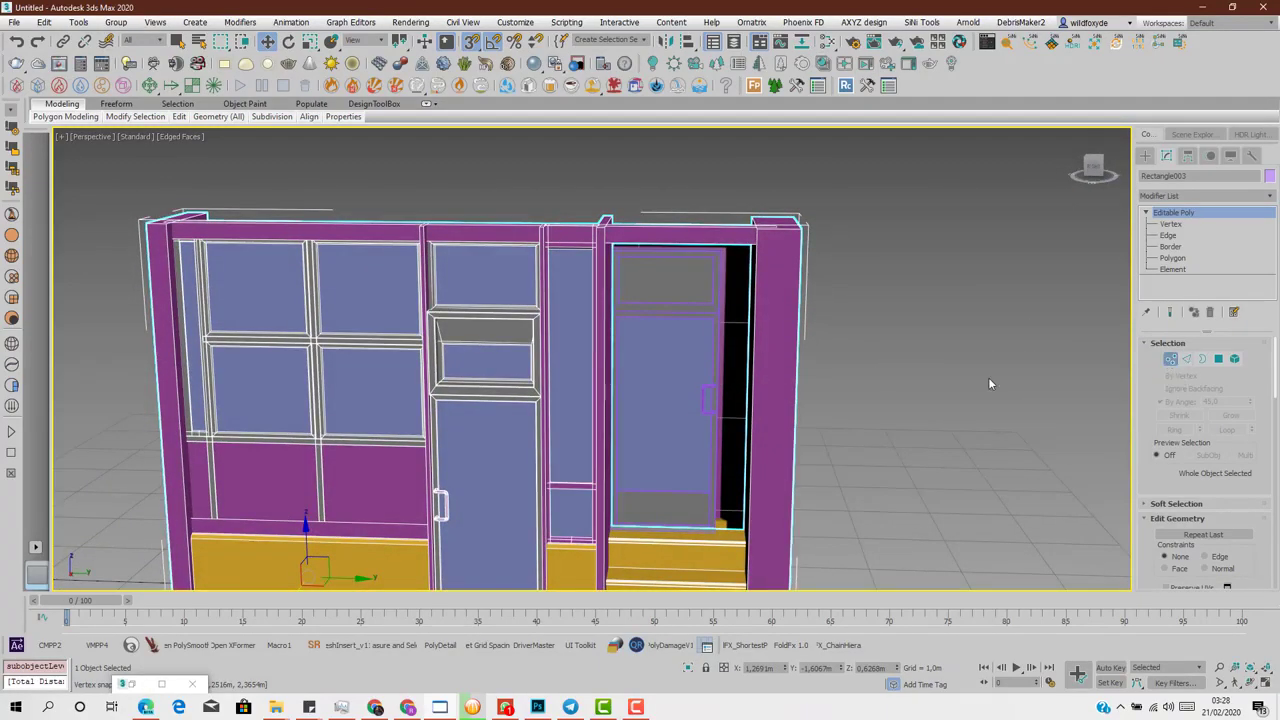
left_click(1172, 361)
left_click(664, 430, "ctrl")
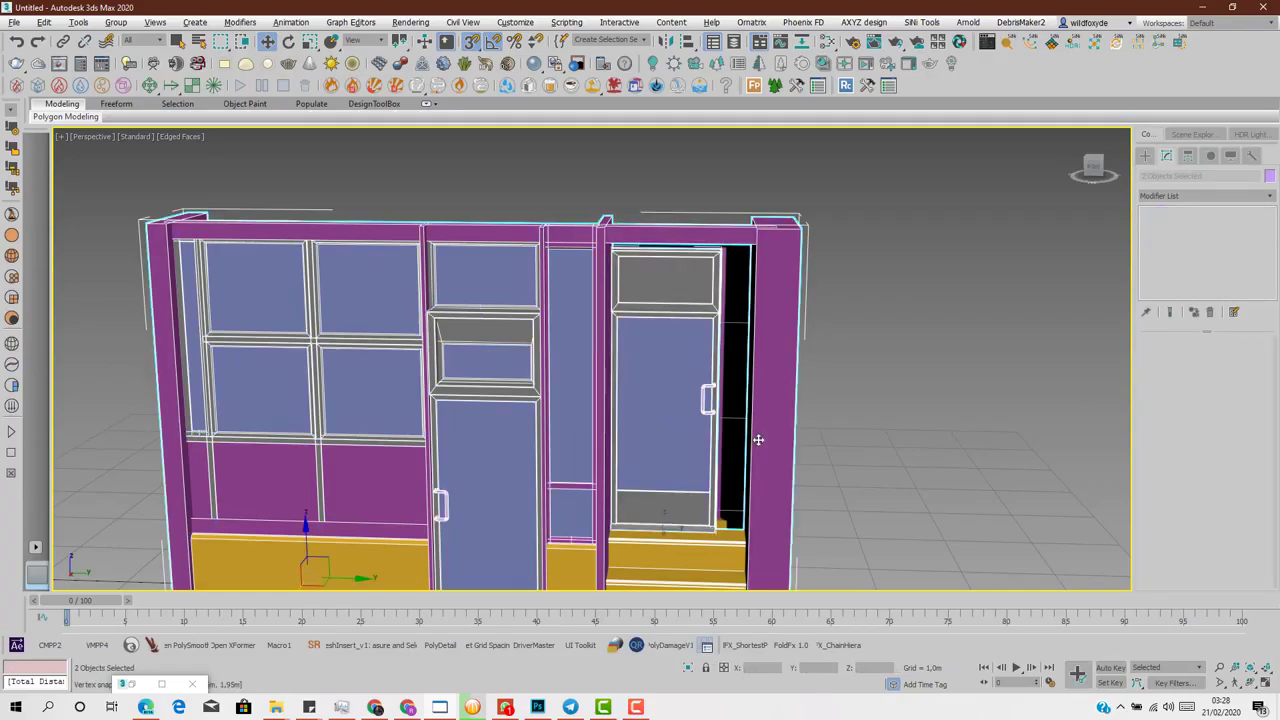
scroll(758, 440, "up", 2)
middle_click_drag(758, 440, 780, 380)
left_click(1008, 417)
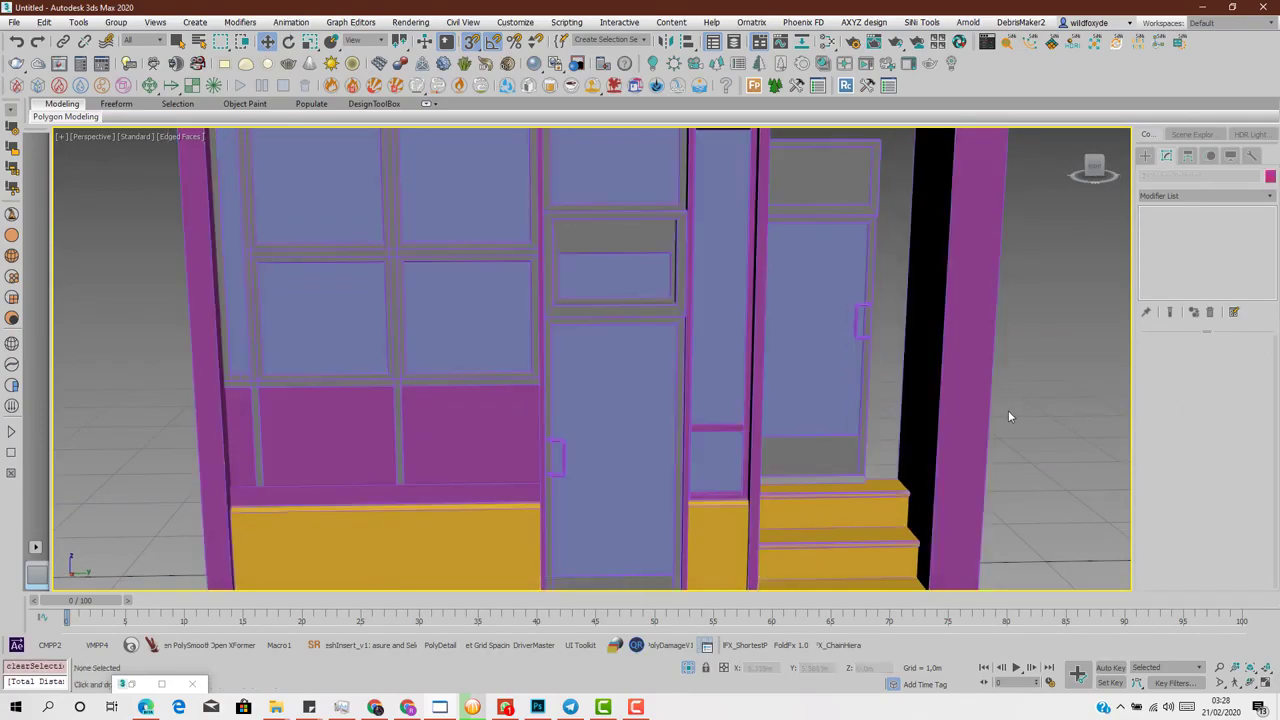
- Clone the end pillar beside the stairs as an element and place the copy between the pillar and the door
left_click(1003, 417)
left_click(1235, 358)
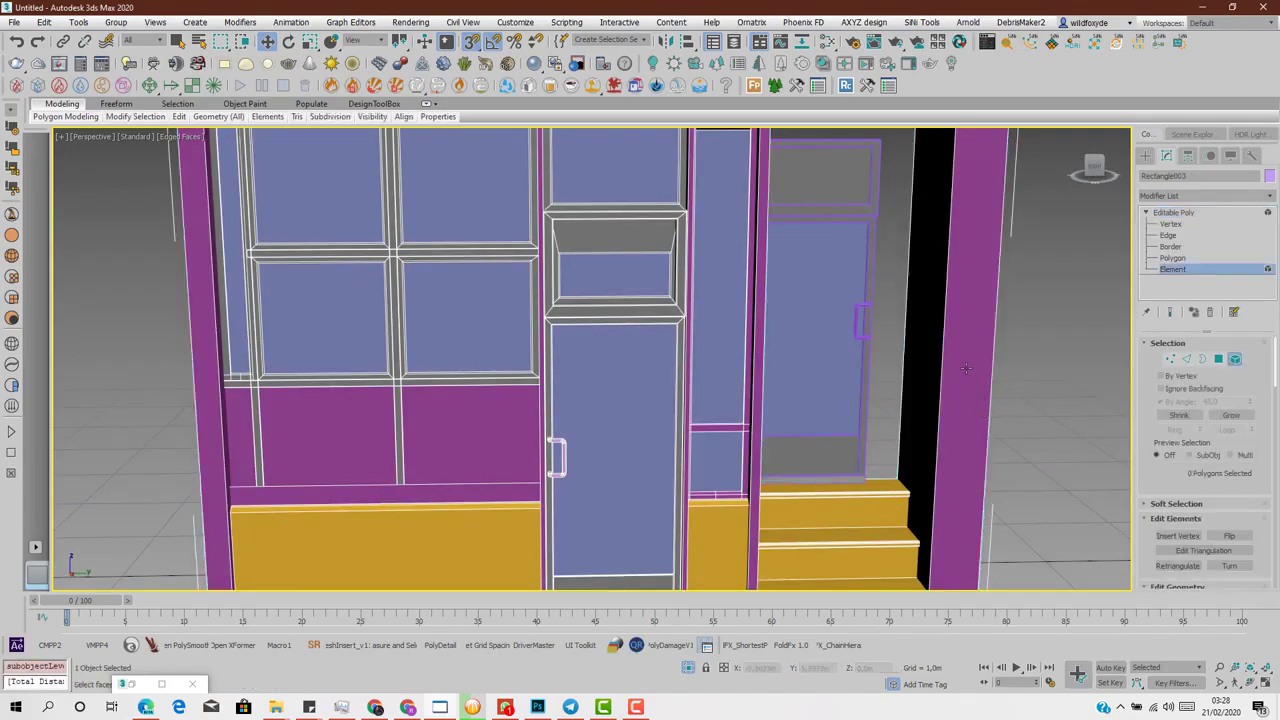
left_click(982, 368)
middle_click_drag(982, 368, 589, 401, "alt")
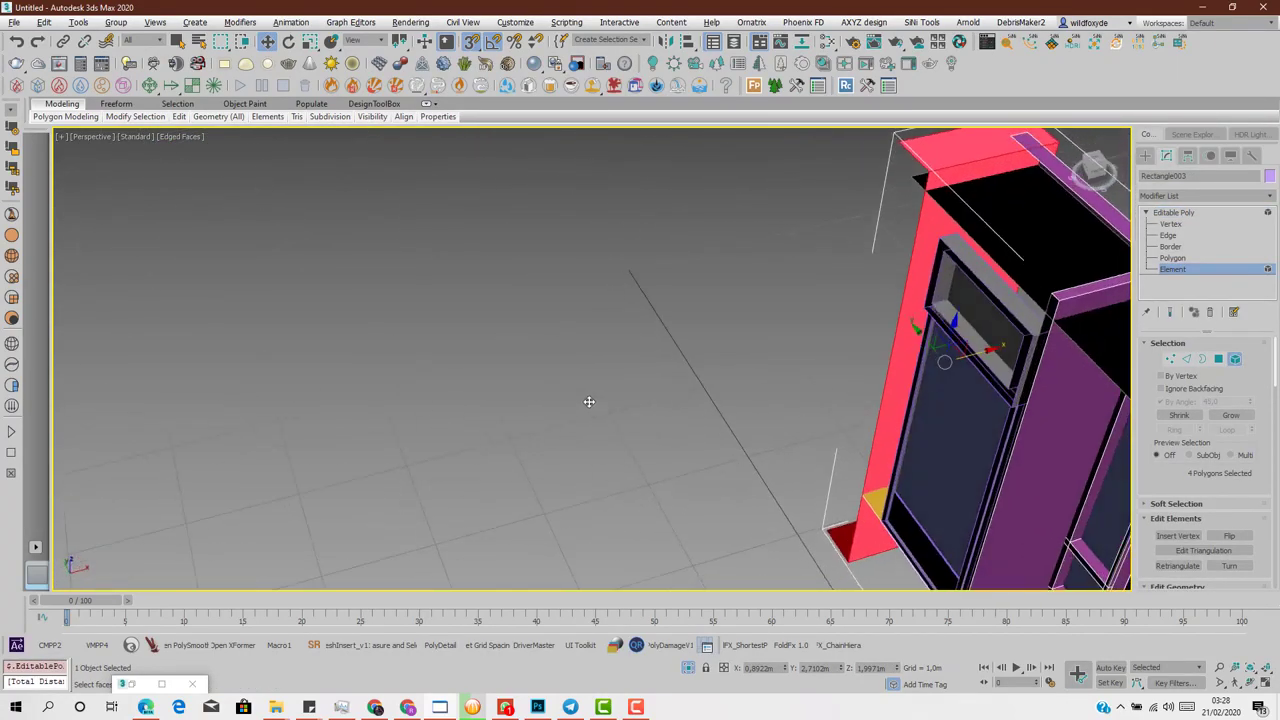
middle_click_drag(778, 419, 881, 402, "alt")
left_click_drag(902, 344, 1022, 410)
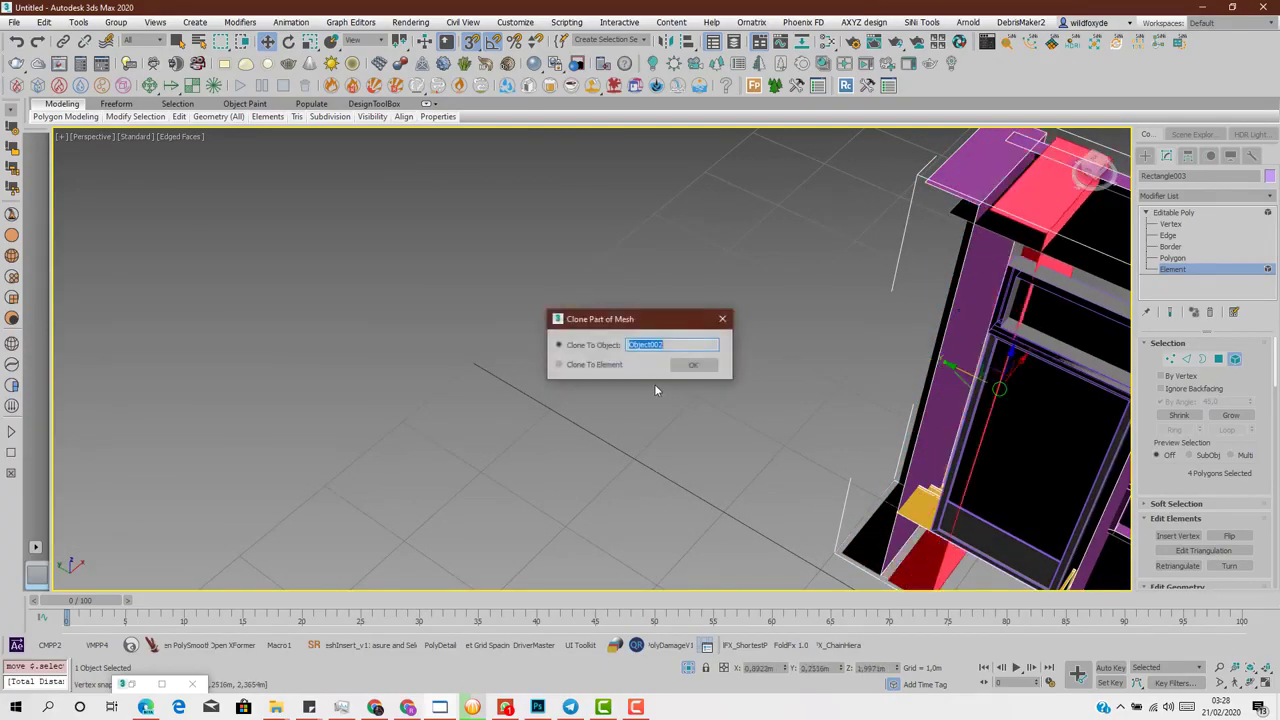
left_click(600, 366)
left_click(693, 368)
mouse_move(976, 364)
middle_mouse_down("alt")
mouse_move(826, 369)
mouse_move(1029, 249)
mouse_move(1020, 291)
middle_mouse_up("alt")
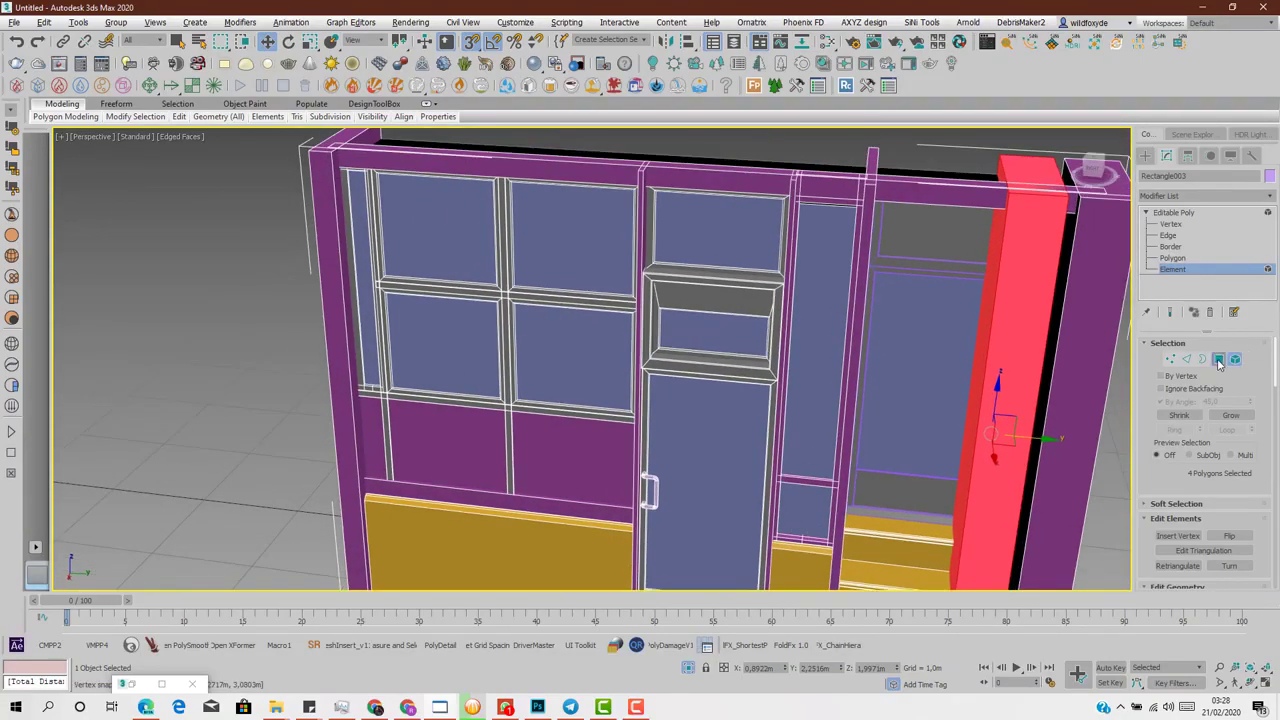
- Lower the cloned pillar's top face slightly below the upper edge of the facade beam
left_click(1218, 359)
left_click(1030, 175)
middle_click_drag(1030, 175, 971, 260, "alt")
scroll(971, 260, "up", 5)
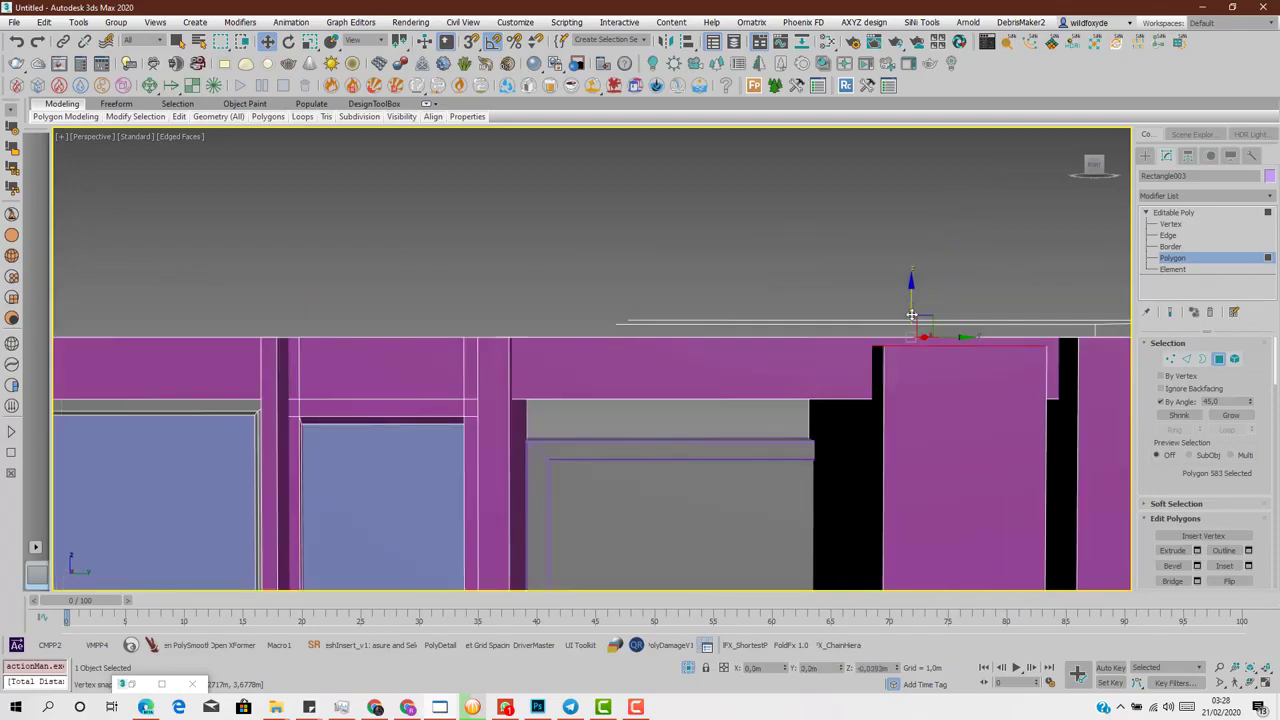
scroll(910, 345, "down", 3)
- Select the cloned pillar's bottom face and examine where it meets the ground at the steps
middle_click_drag(914, 357, 888, 184)
middle_click_drag(912, 520, 992, 446, "alt")
left_click(993, 497)
middle_click_drag(992, 446, 711, 397)
scroll(800, 354, "up", 4)
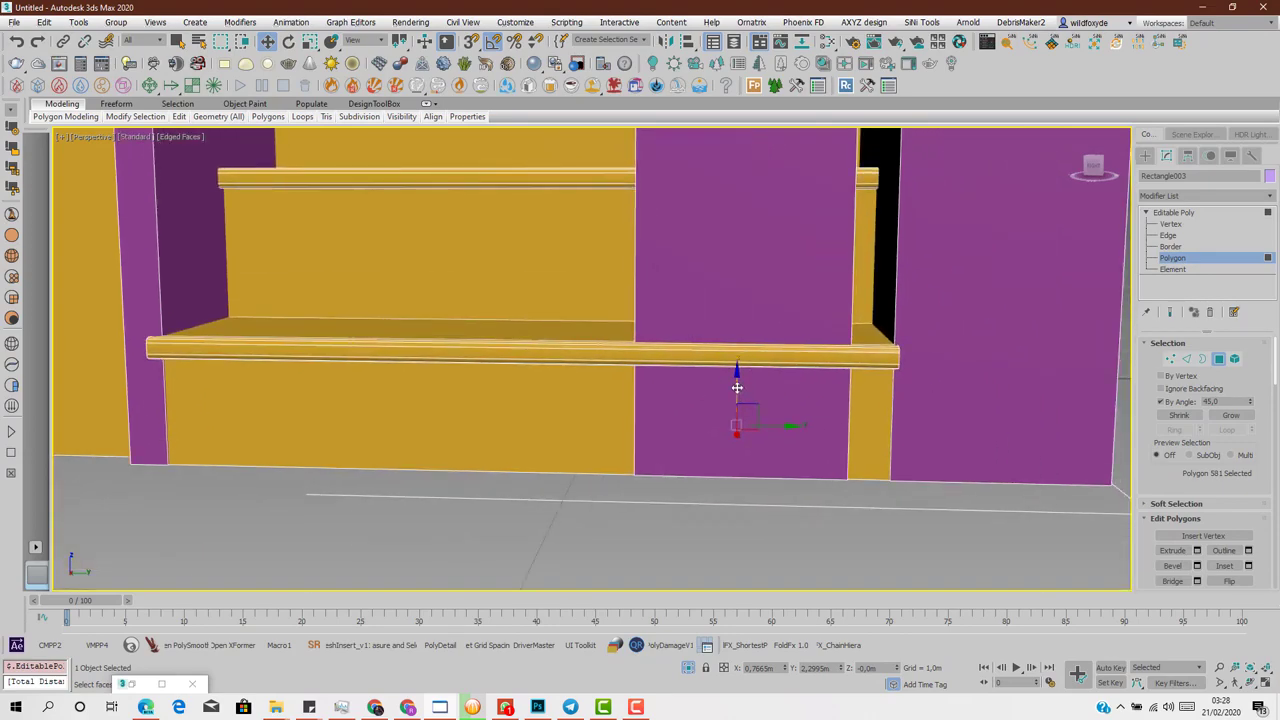
scroll(736, 384, "down", 3)
- Select the cloned pillar's front face and push it back beside the door, leaving only a thin panel
left_click(743, 297, "ctrl")
scroll(743, 297, "down", 3)
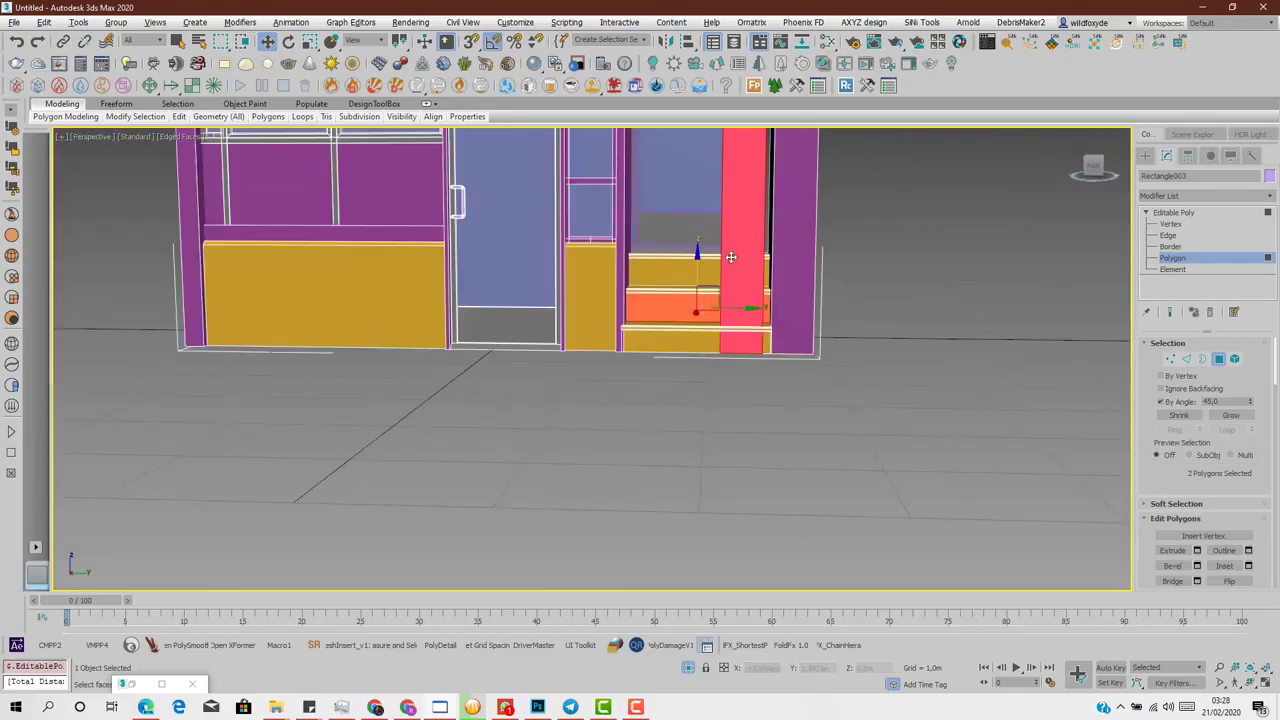
middle_click_drag(743, 297, 802, 473, "alt")
left_click(769, 273, "alt")
scroll(790, 445, "up", 3)
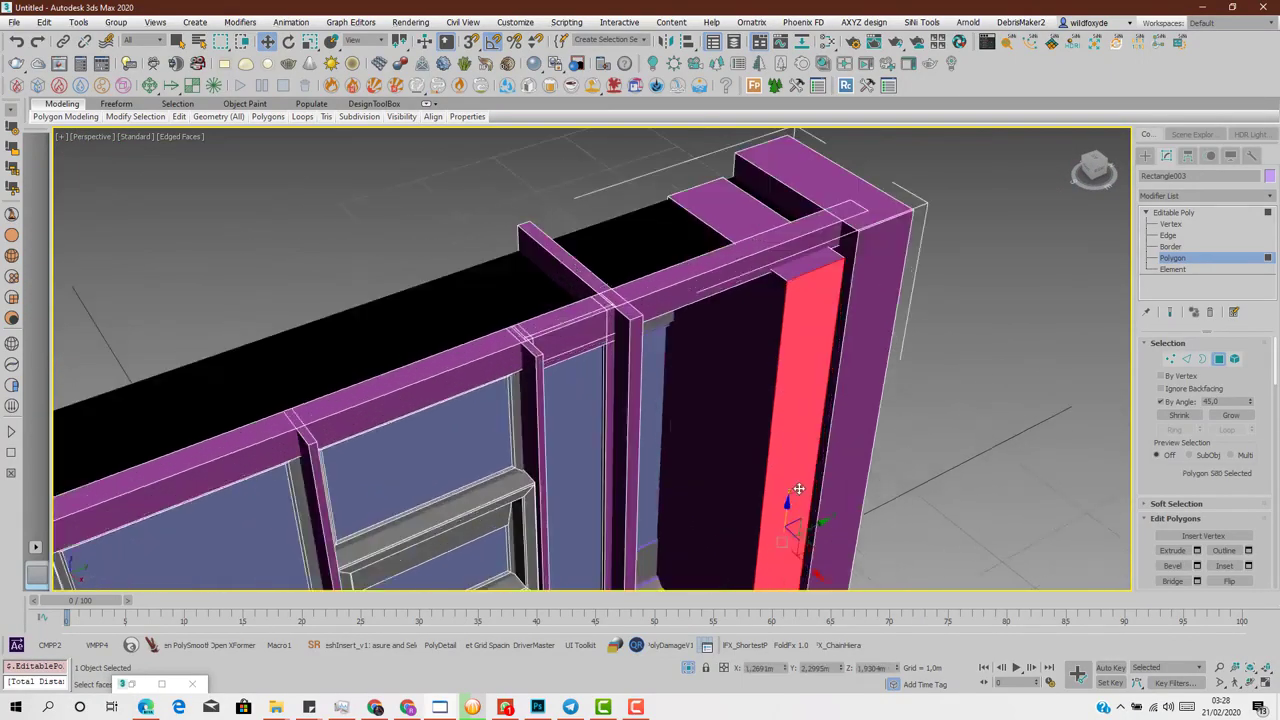
left_click_drag(804, 562, 726, 457)
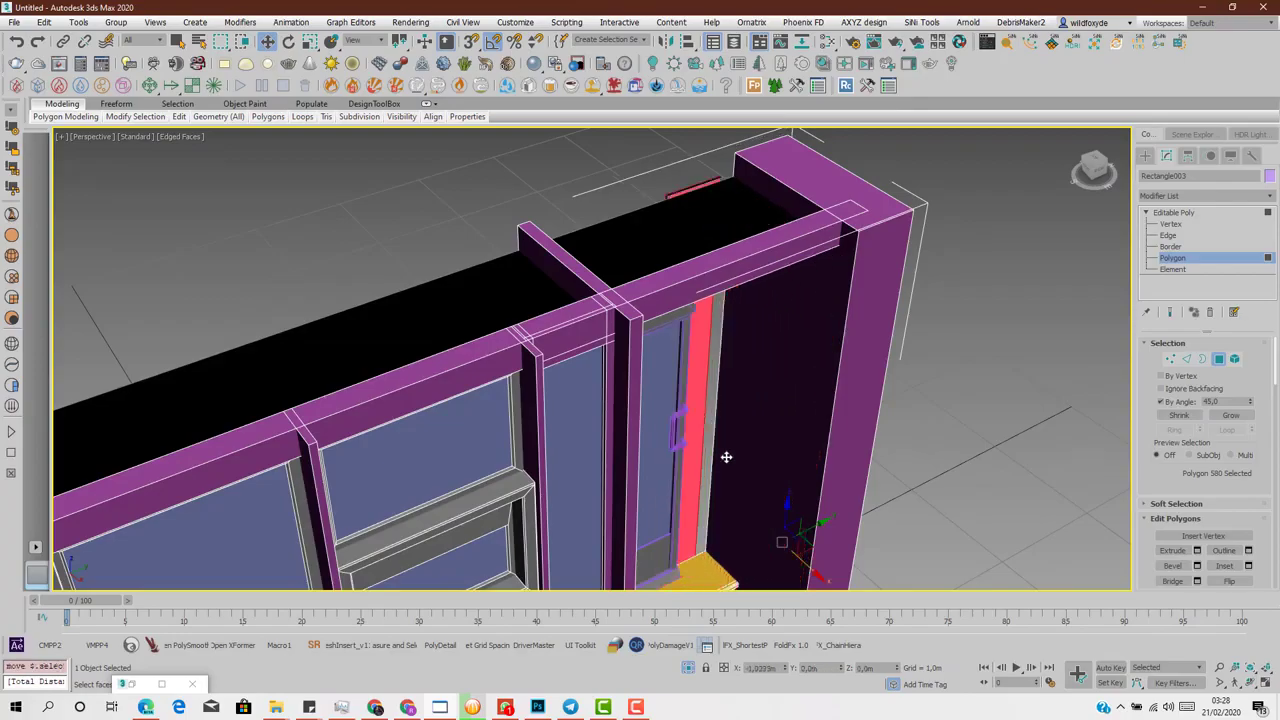
middle_click_drag(726, 457, 645, 373, "alt")
scroll(683, 489, "up", 5)
left_click_drag(629, 364, 763, 283)
scroll(714, 323, "down", 5)
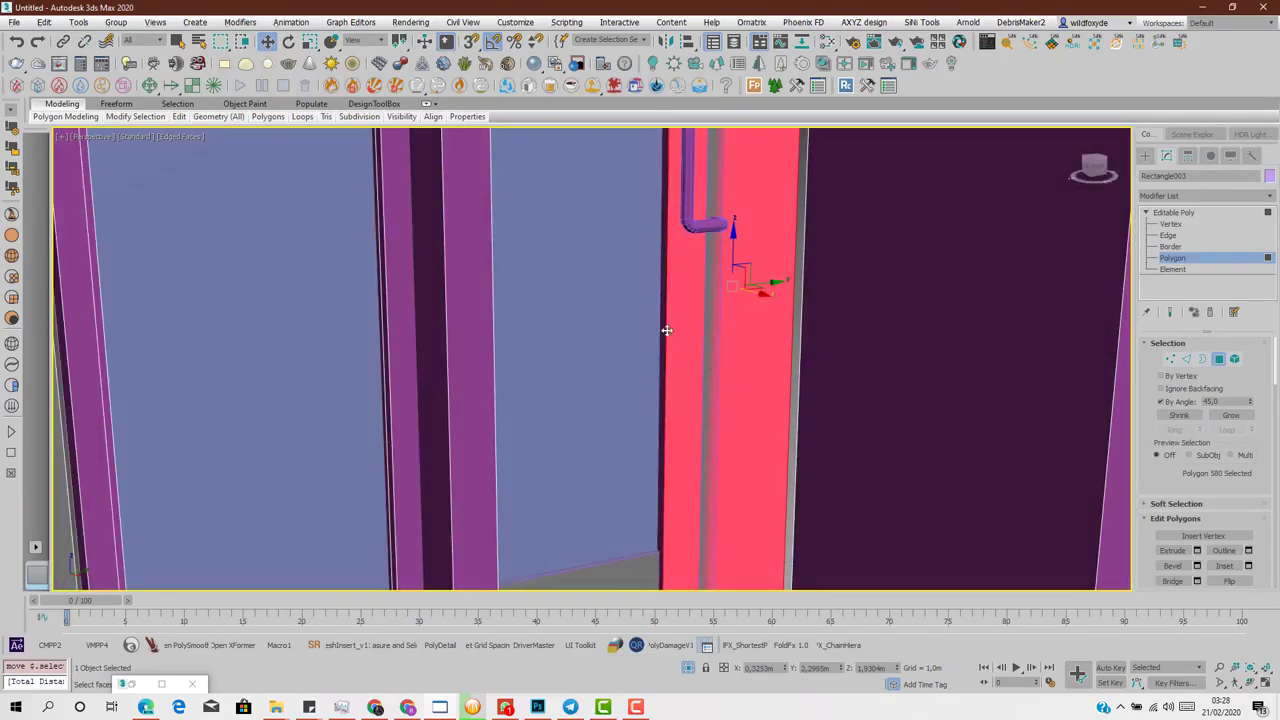
- Select the thin panel's door-side face and move it outward to line up with the door frame's outer edge
left_click(661, 325)
scroll(661, 325, "down", 4)
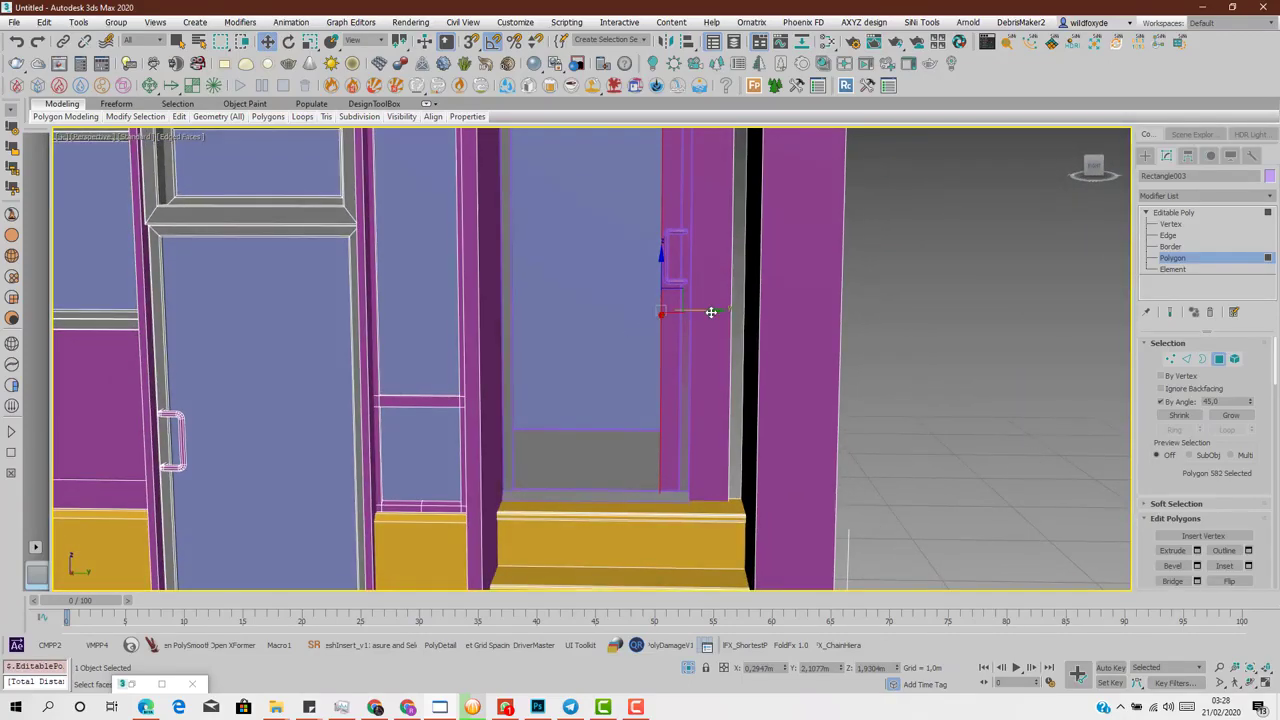
left_click_drag(710, 313, 741, 316)
scroll(703, 347, "up", 5)
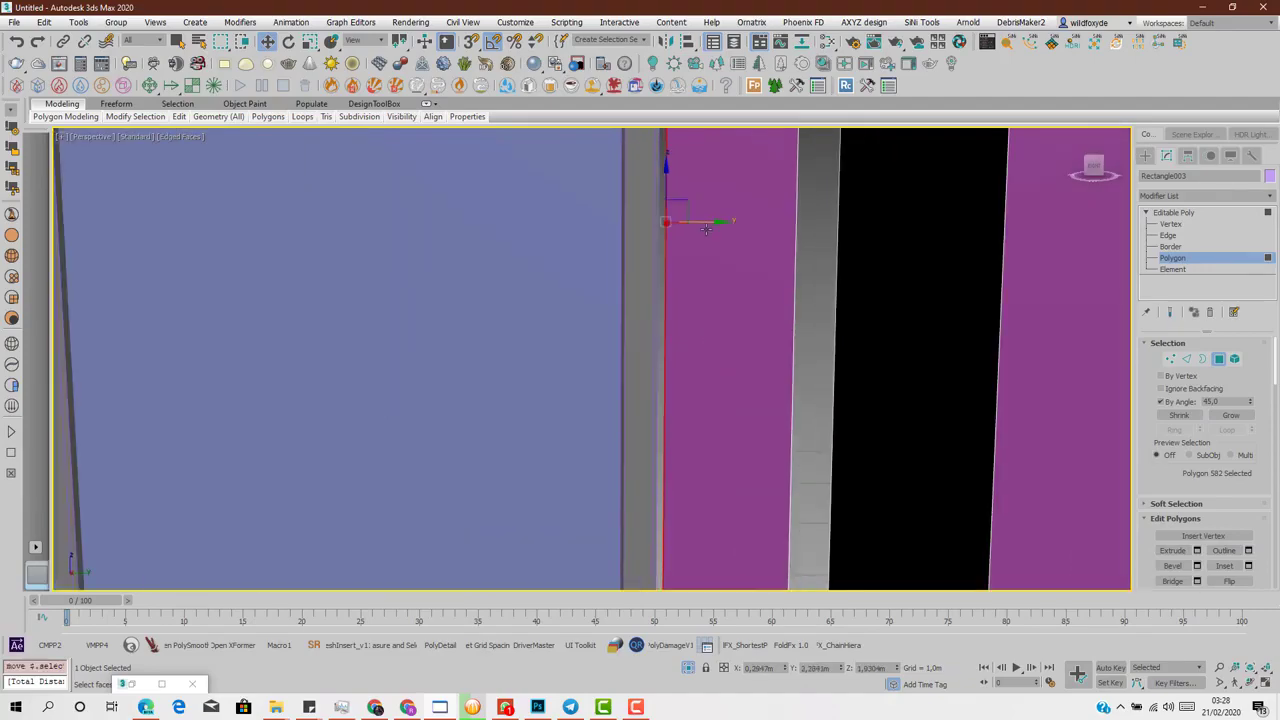
left_click_drag(706, 229, 695, 222)
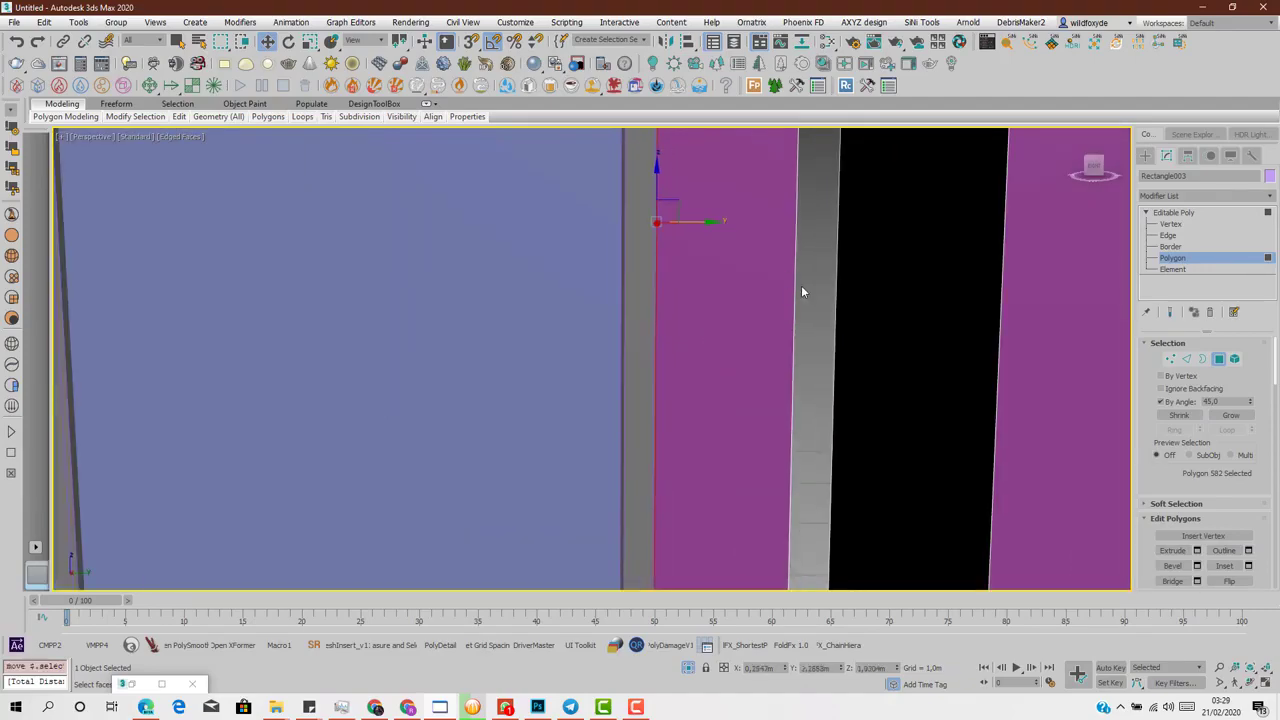
- Select the thin panel's outer vertical edges and move them outward to close the gap beside the end pillar
left_click(1186, 359)
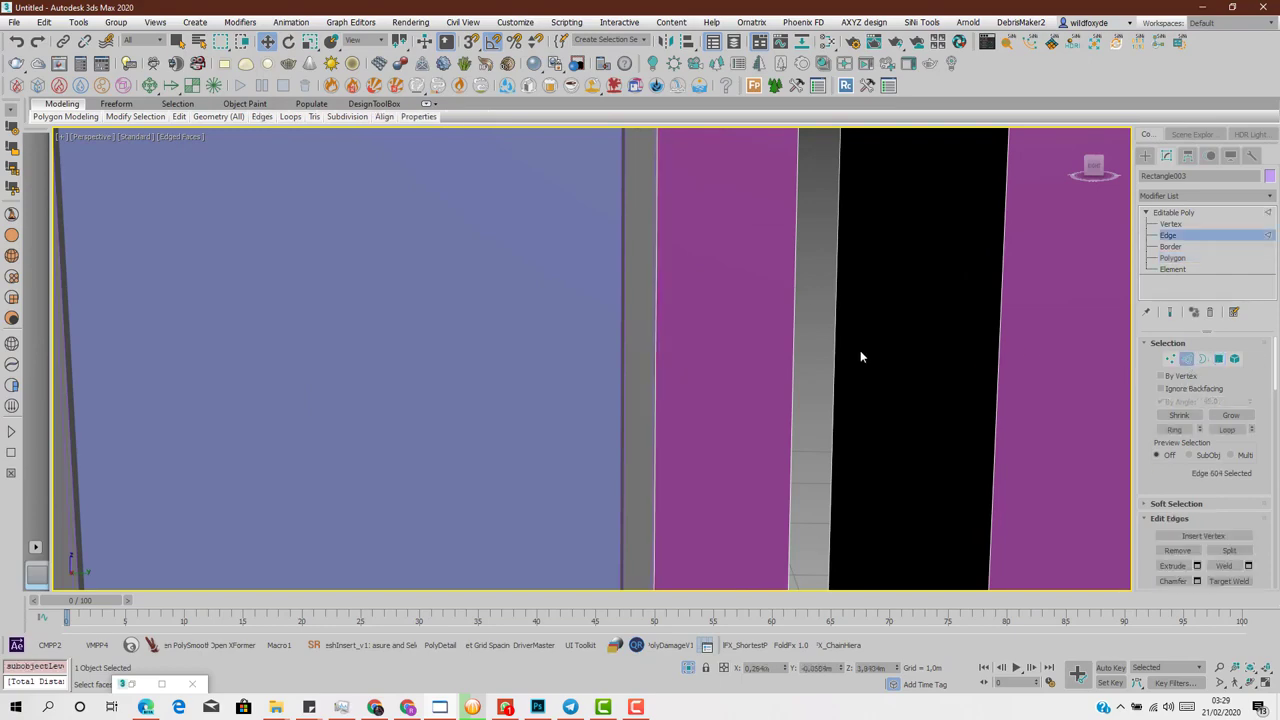
left_click(802, 343)
scroll(757, 340, "down", 10)
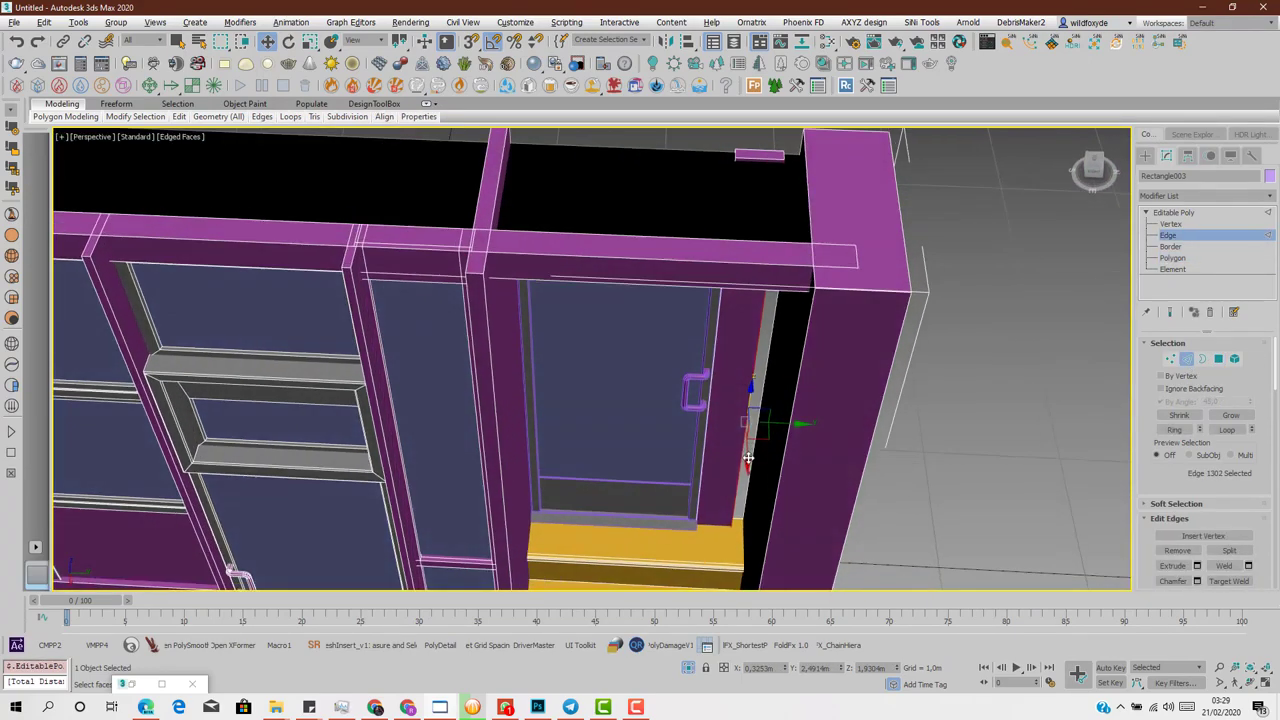
double_click(752, 369)
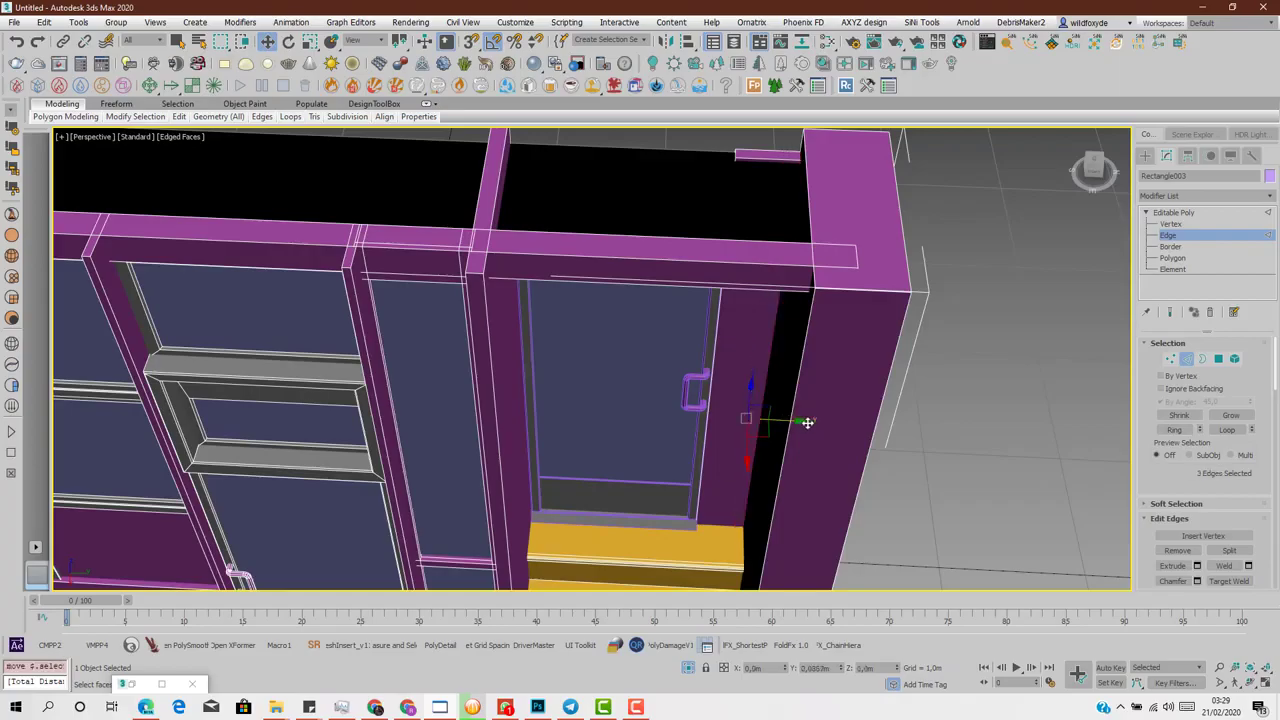
middle_click_drag(806, 420, 694, 498, "alt")
- Examine the gap between the transom and the beam, and compare it with the reference facade image in Photoshop
scroll(696, 290, "up", 5)
scroll(695, 282, "down", 2)
scroll(677, 389, "down", 5)
scroll(663, 394, "up", 7)
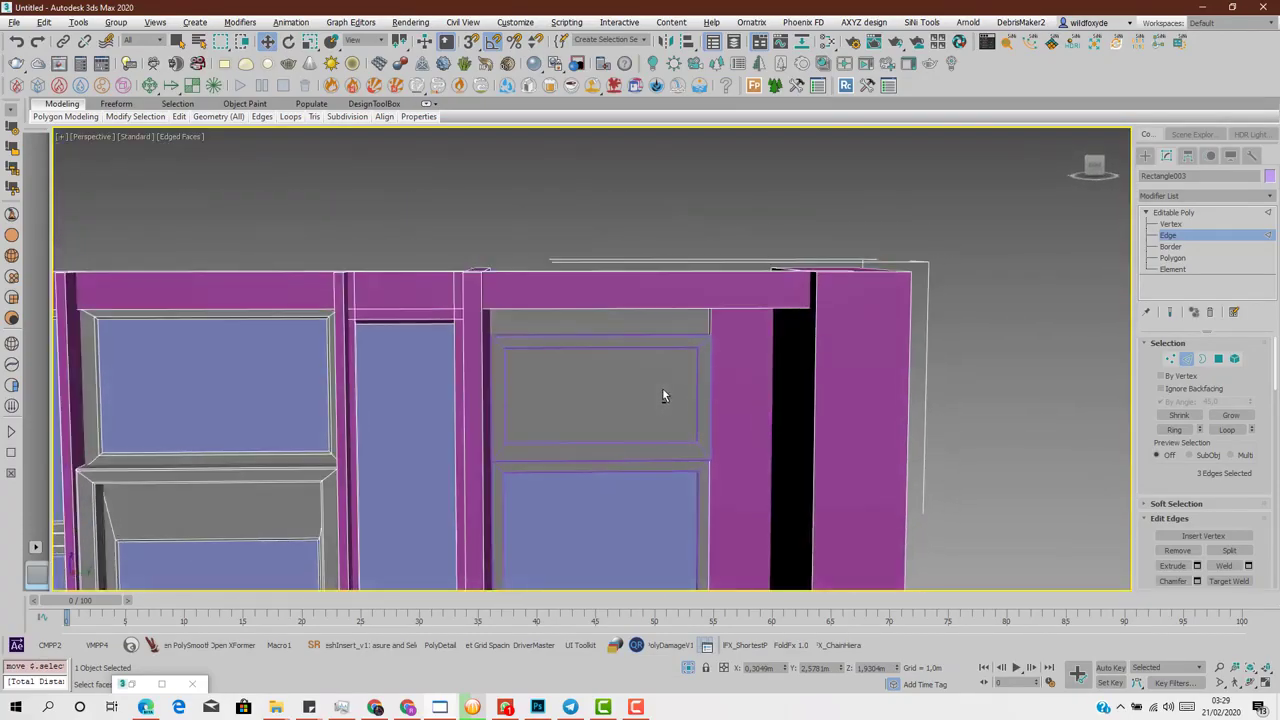
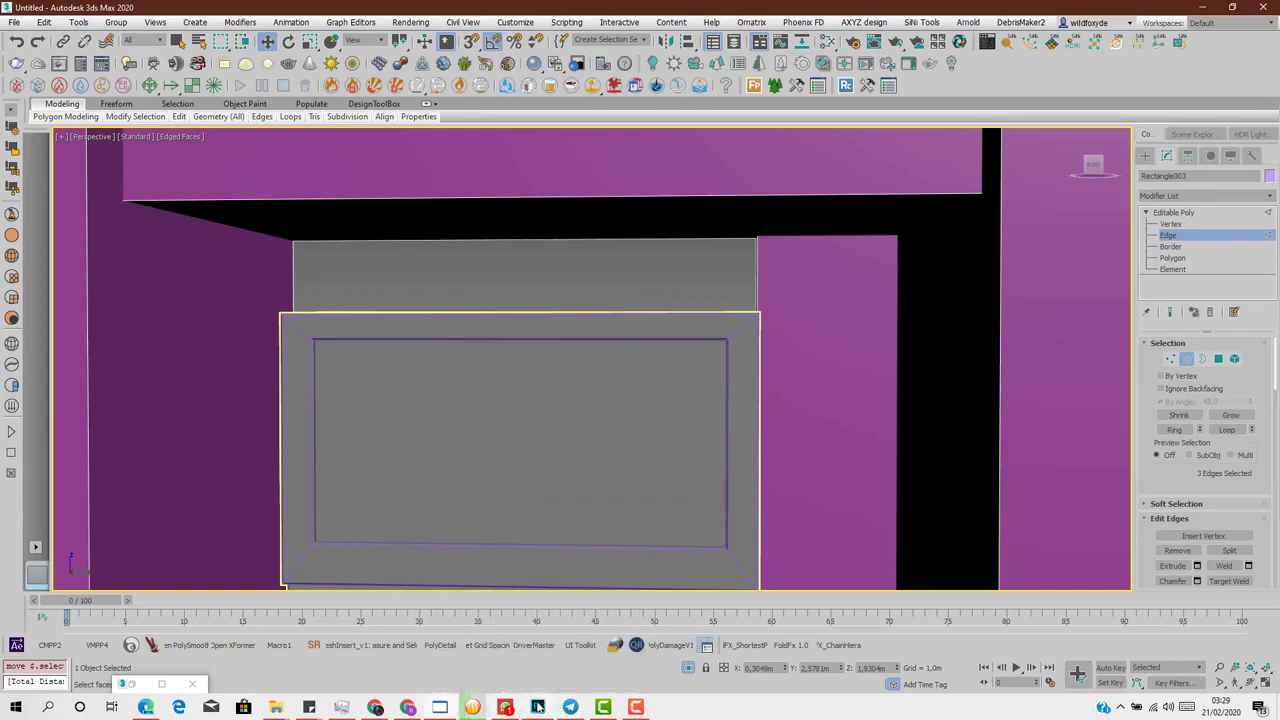
left_click(537, 707)
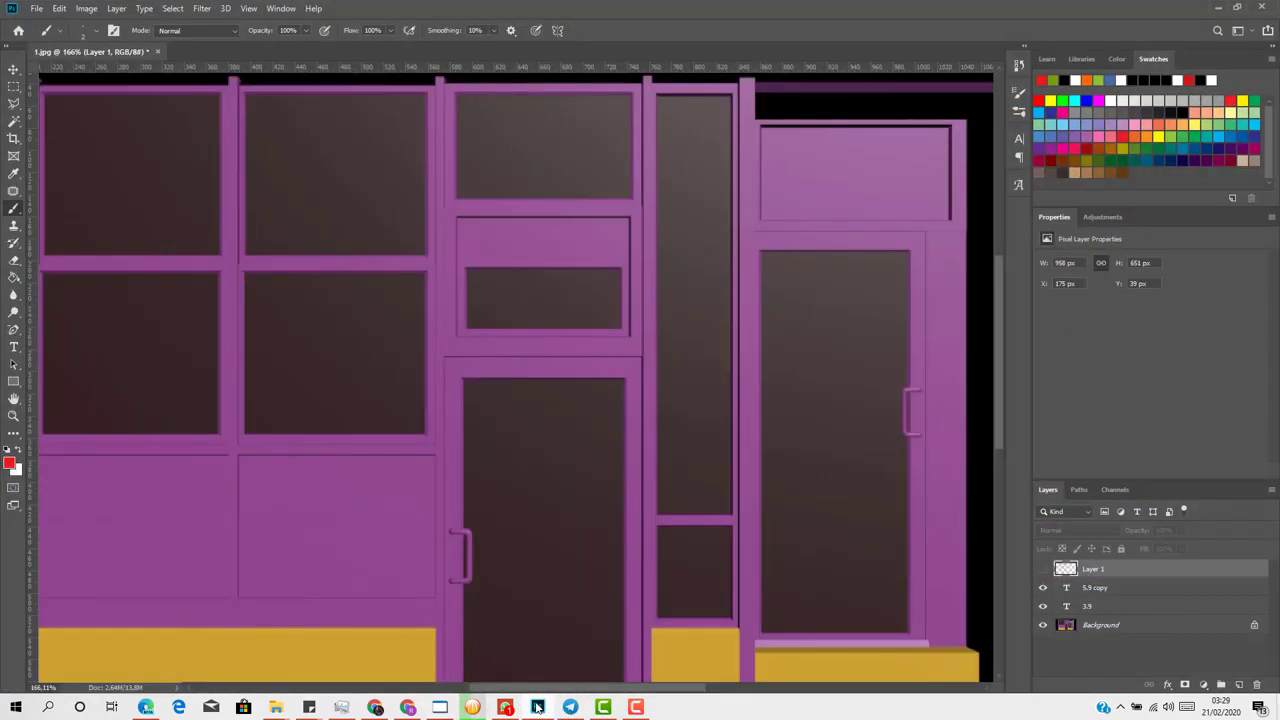
left_click(537, 707)
- Select the top vertices of the cloned door's transom frame and raise them in the Right view to the underside of the beam
mouse_move(772, 230)
middle_mouse_down("alt")
mouse_move(751, 209)
mouse_move(772, 224)
middle_mouse_up("alt")
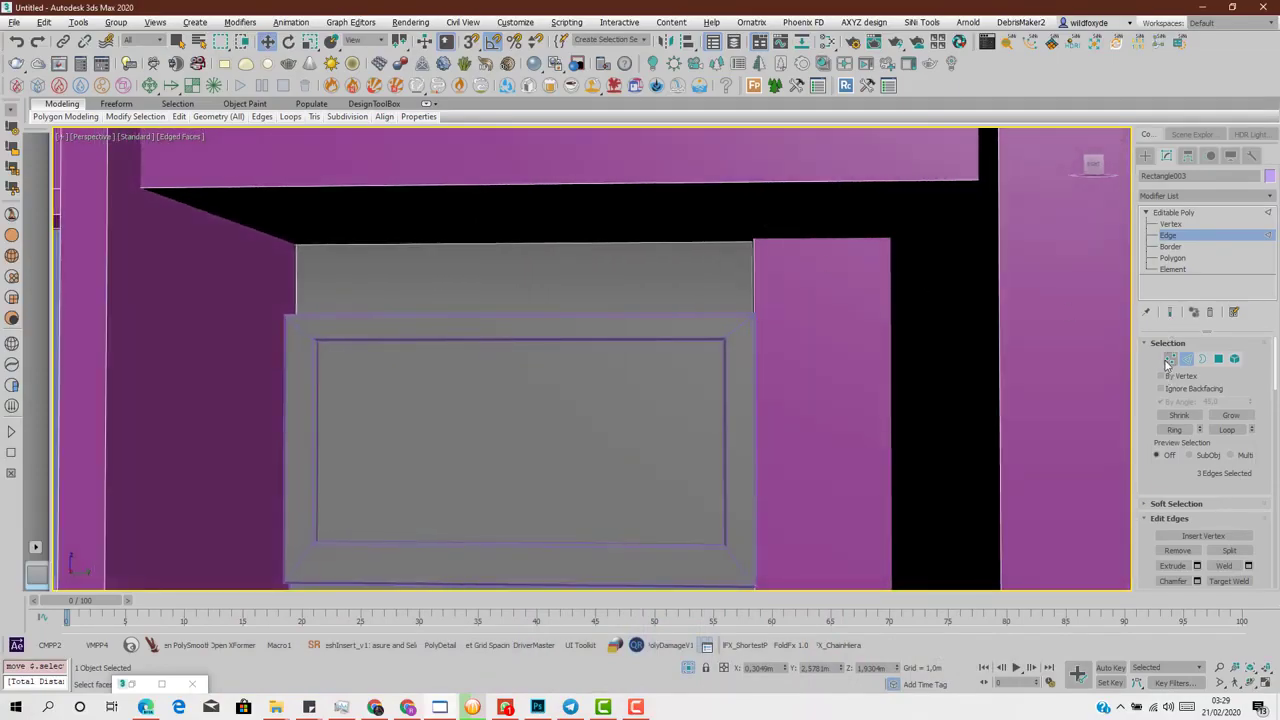
left_click(1169, 360)
left_click(1171, 358)
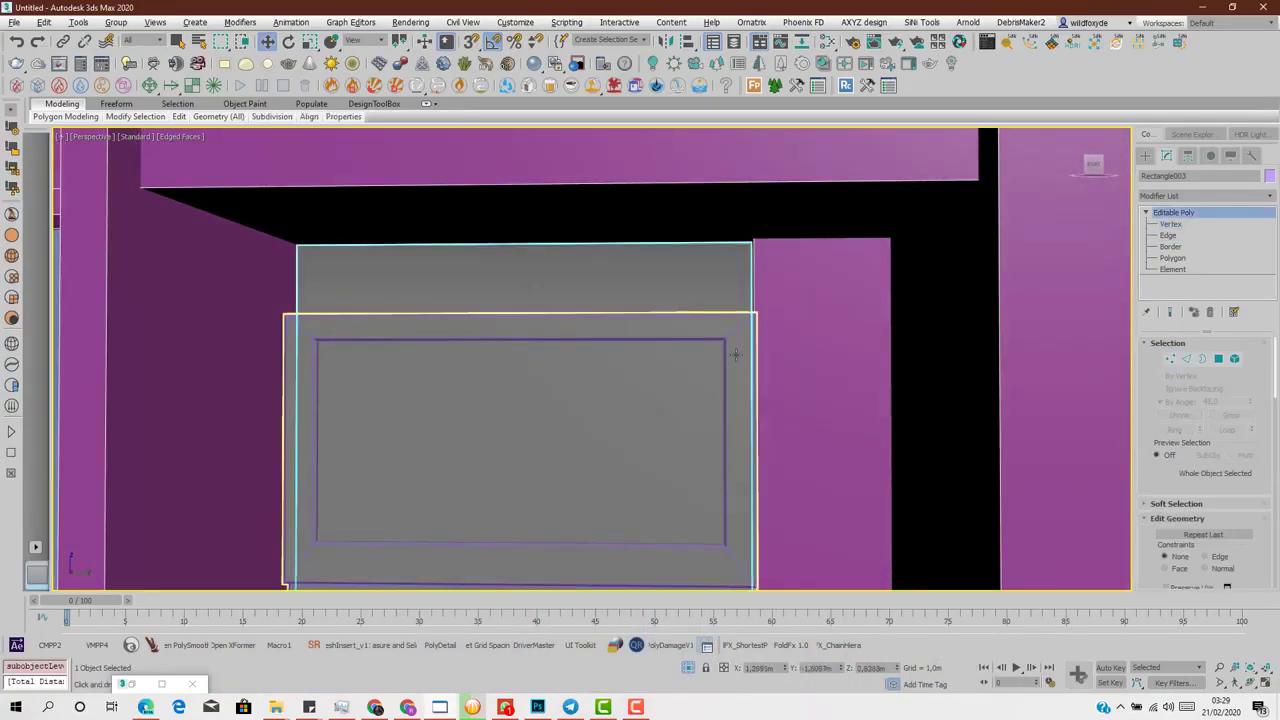
left_click(737, 354)
left_click(1169, 360)
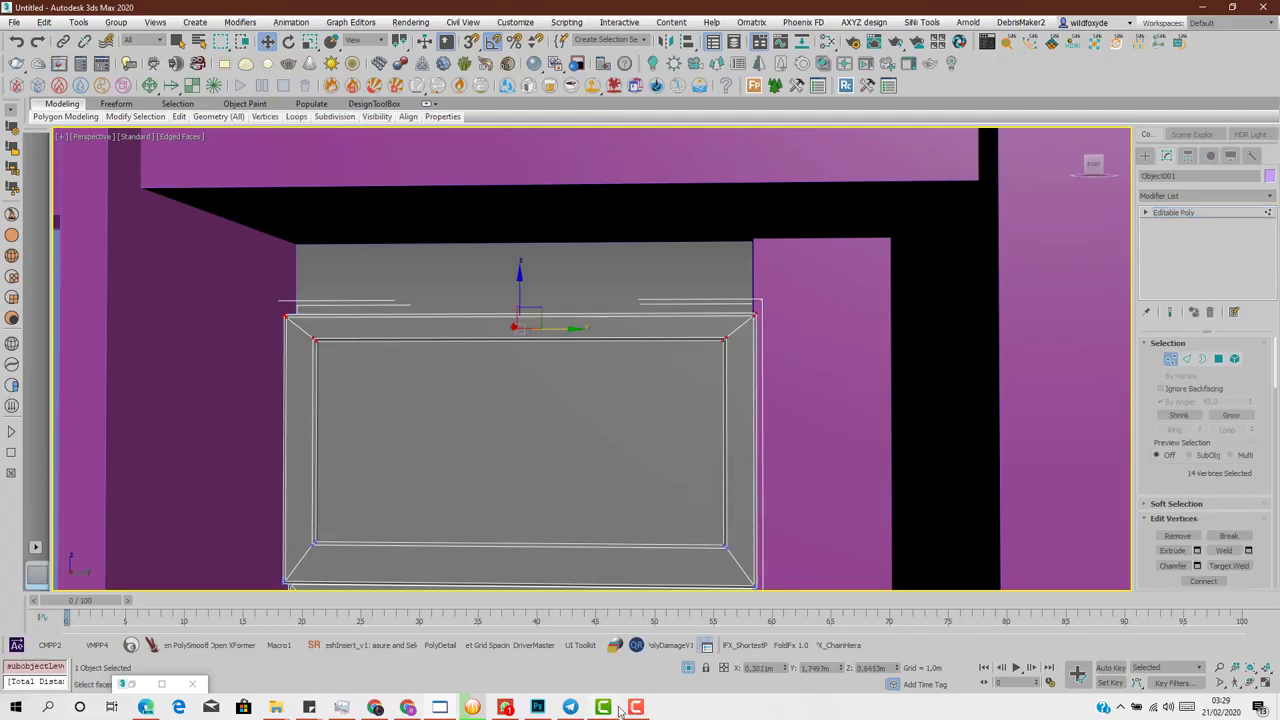
left_click(538, 707)
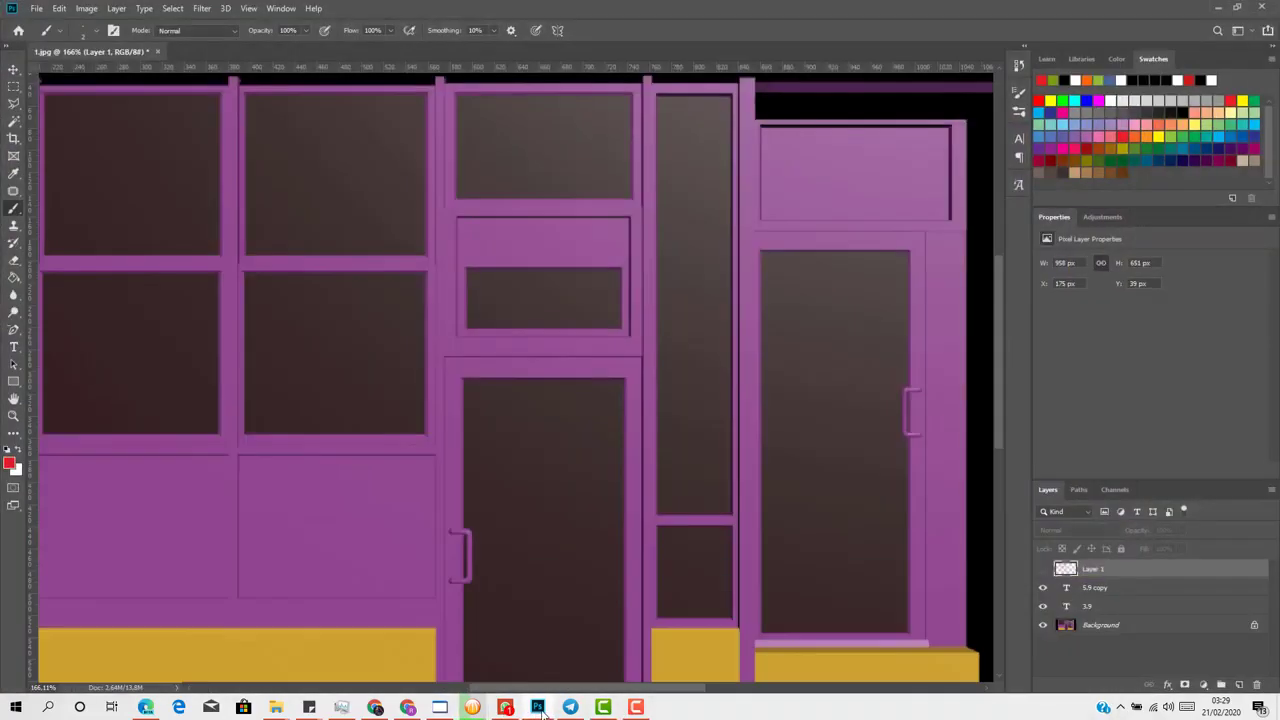
left_click(538, 707)
scroll(740, 331, "up", 3)
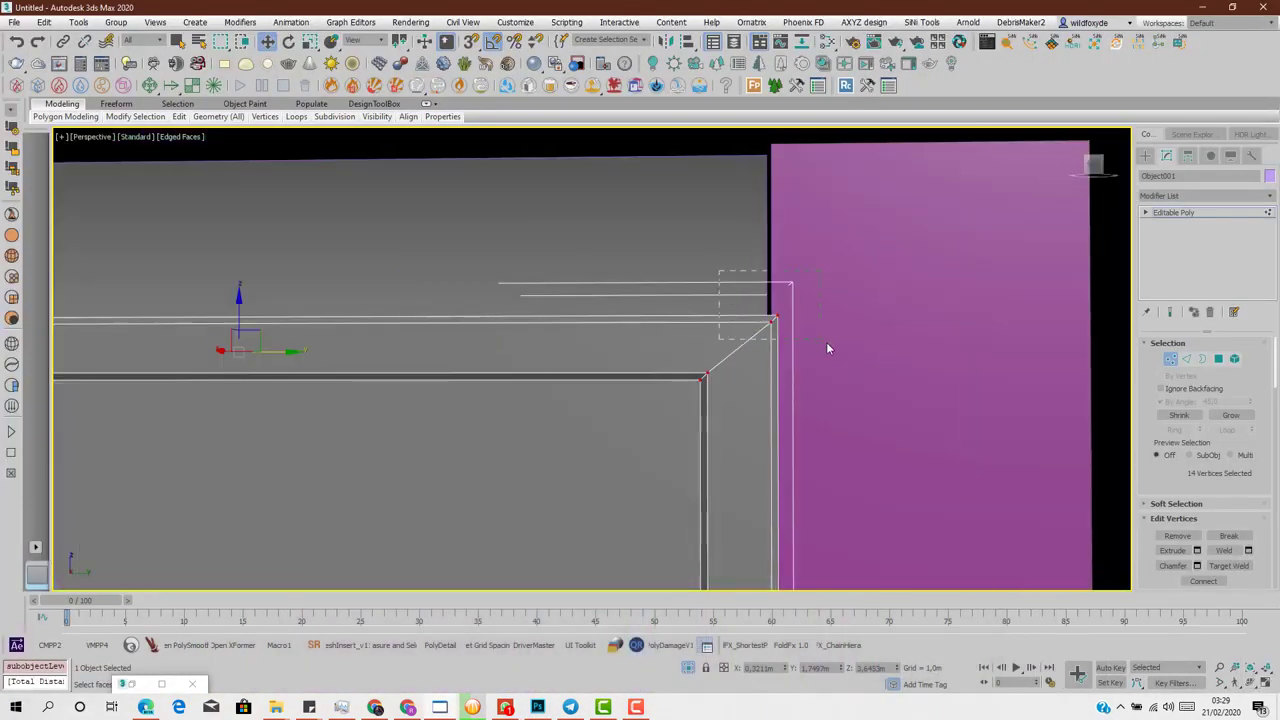
left_click_drag(827, 343, 830, 344)
key("alt+w")
right_click(418, 442)
key("alt+w")
scroll(418, 442, "up", 3)
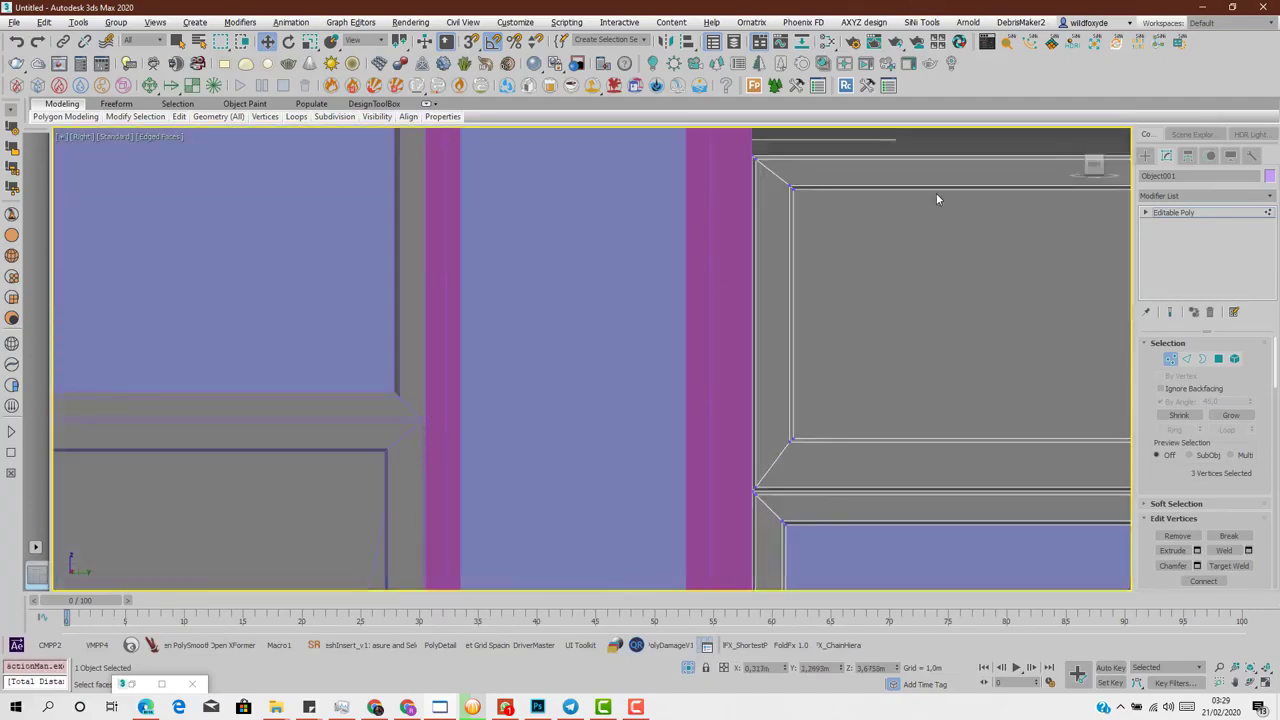
middle_click_drag(936, 199, 622, 429)
key("ctrl+a")
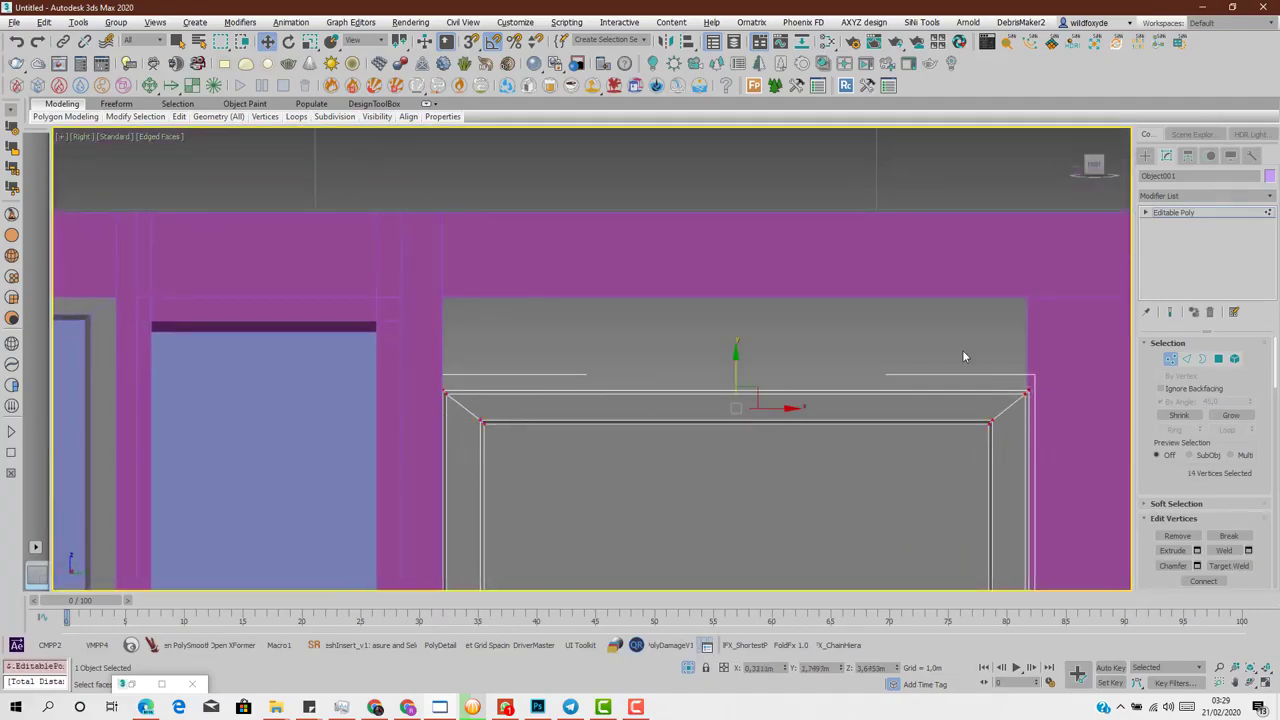
left_click_drag(733, 367, 760, 263)
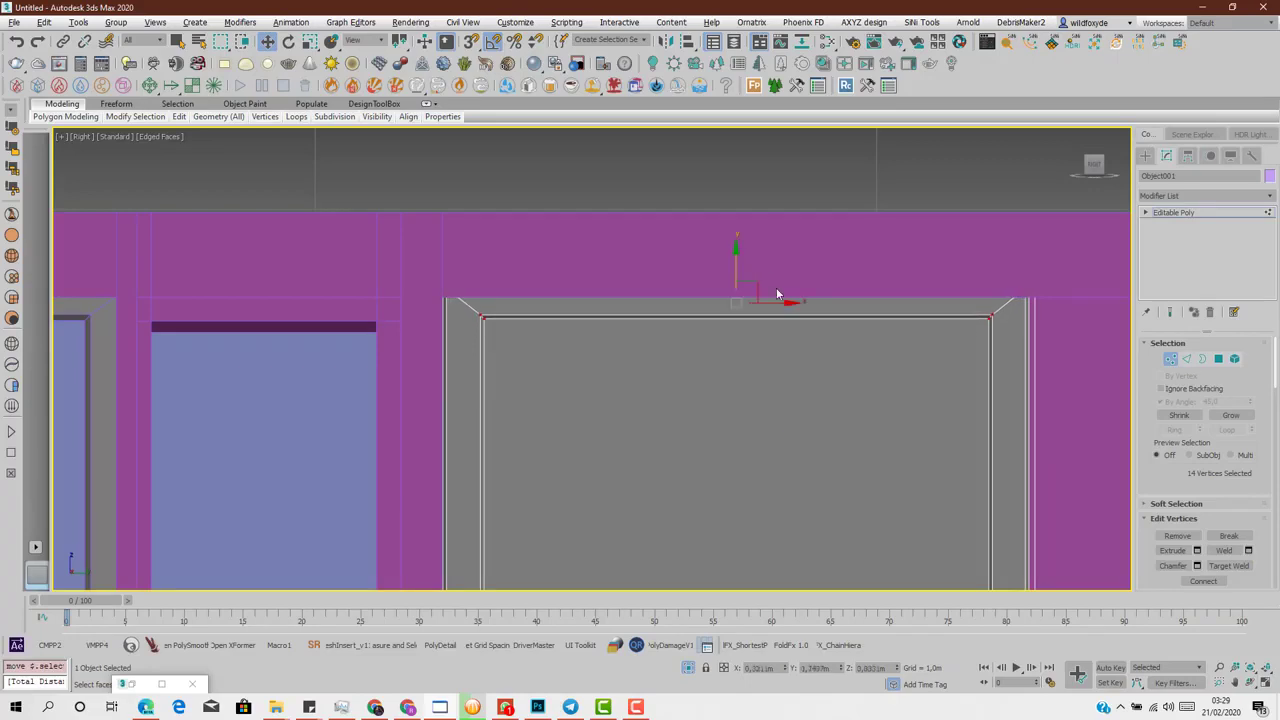
- Compare the raised transom and door frame with the reference facade in Photoshop, checking how far the transom extends over the side panel
left_click(537, 707)
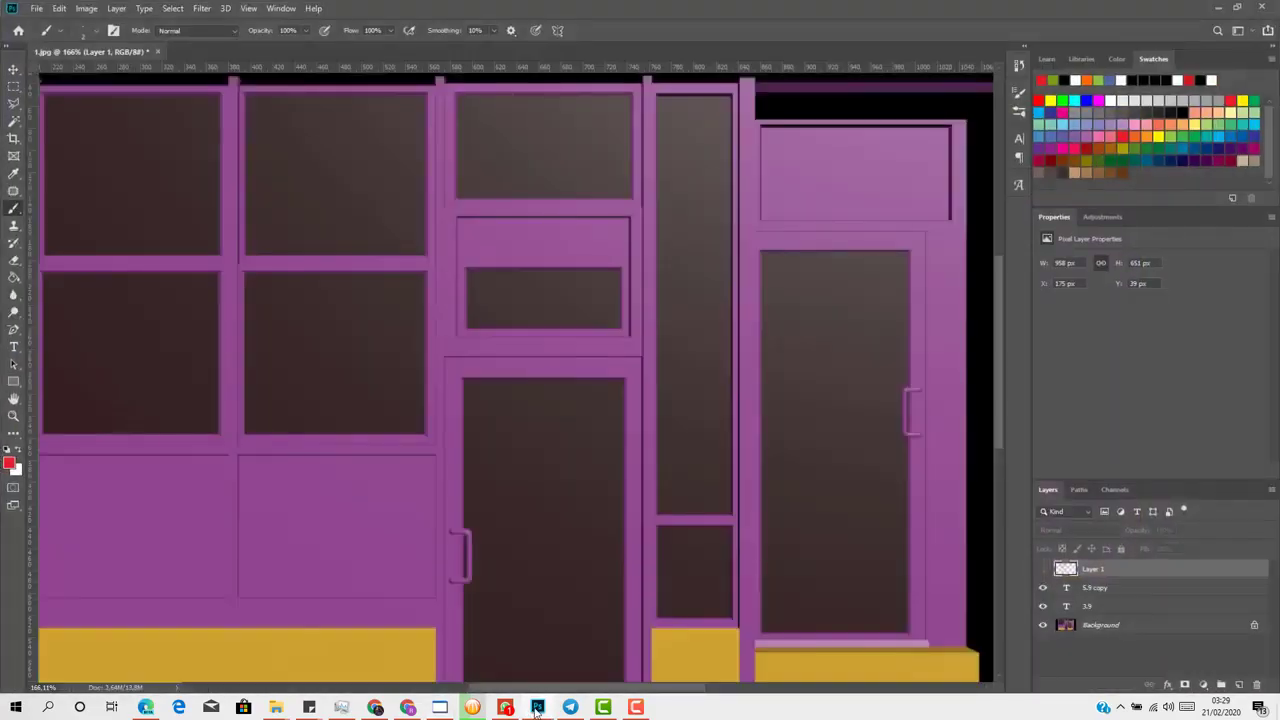
left_click(537, 707)
key("alt+w")
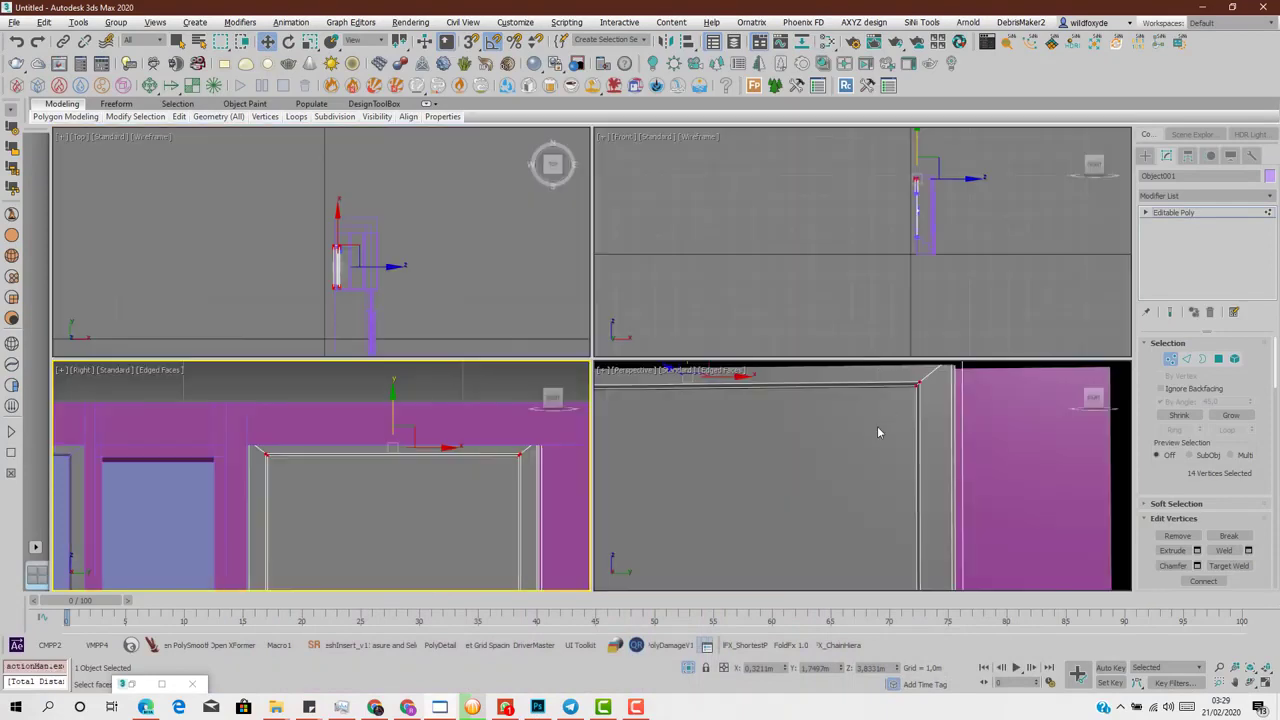
key("alt+w")
key("alt+w")
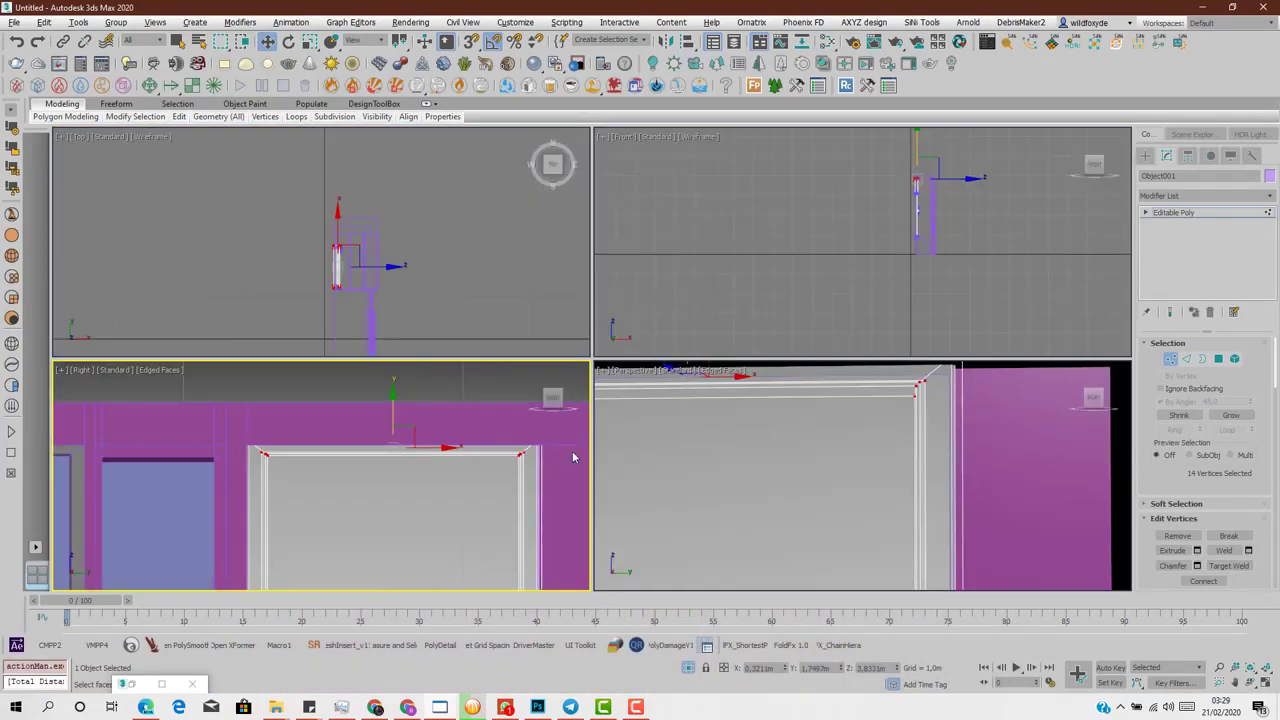
scroll(447, 453, "down", 5)
scroll(447, 453, "up", 5)
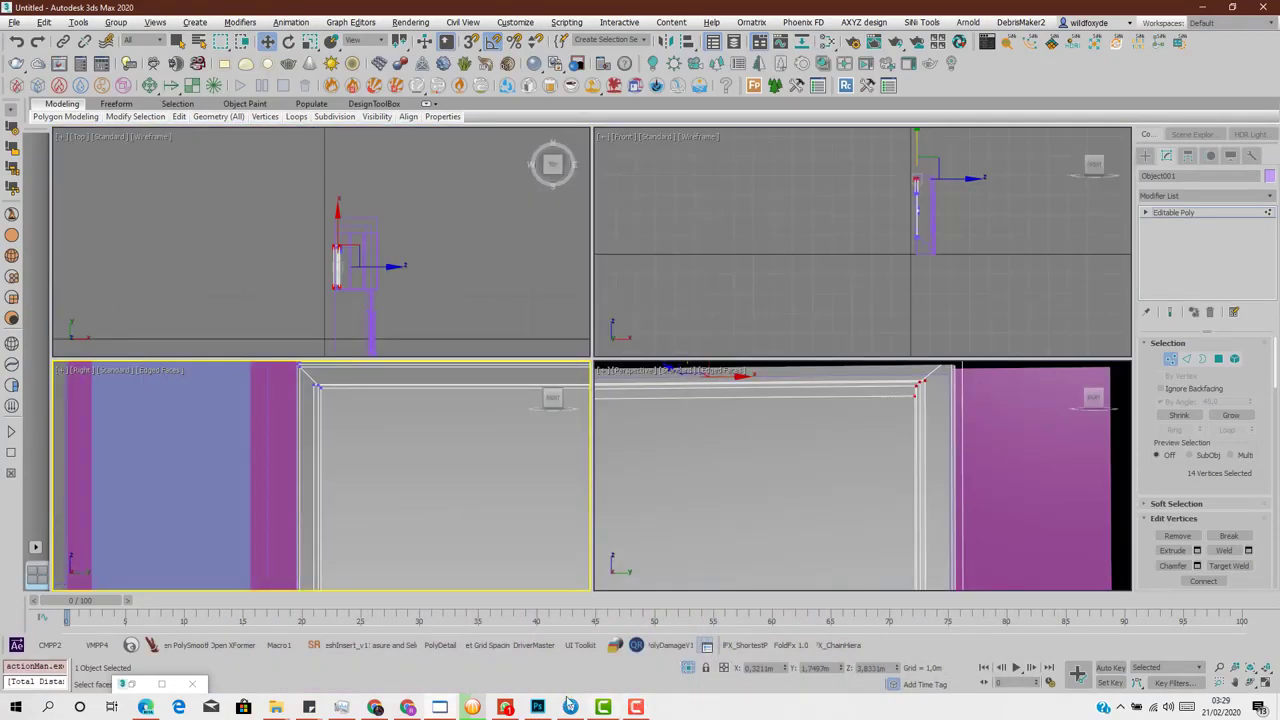
left_click(537, 707)
left_click(537, 707)
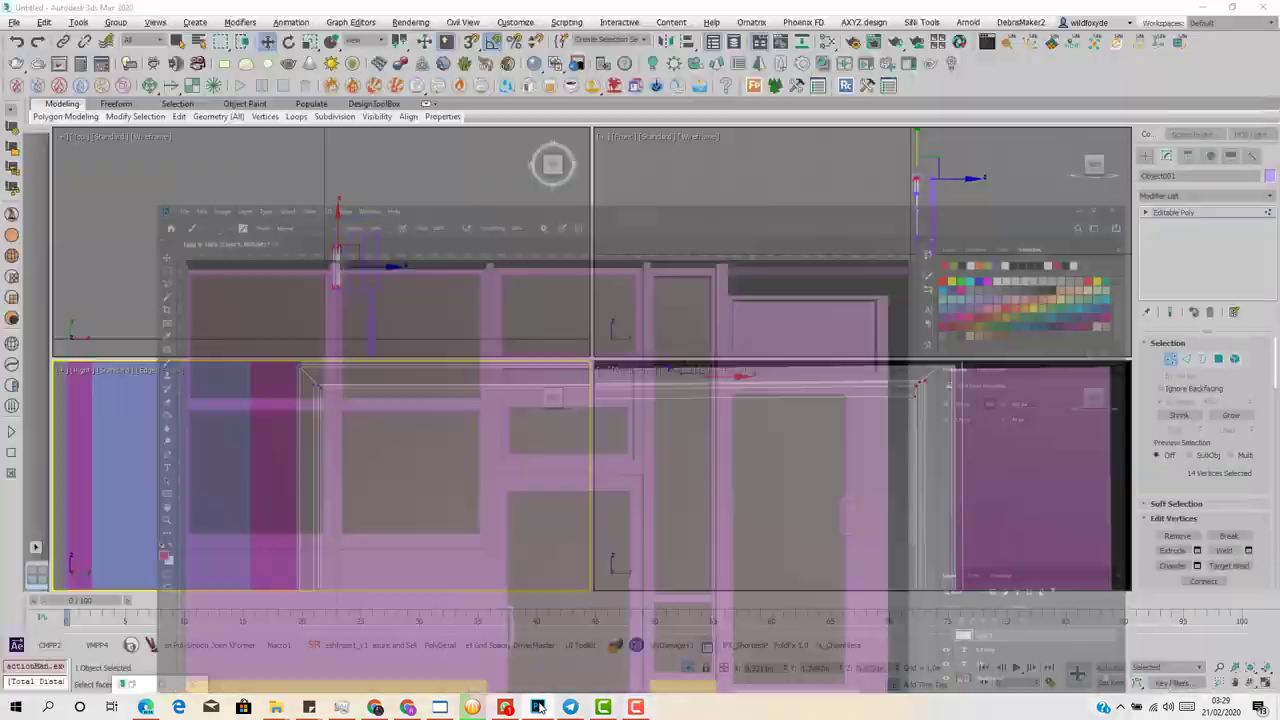
scroll(842, 527, "down", 3)
middle_click_drag(842, 527, 837, 410)
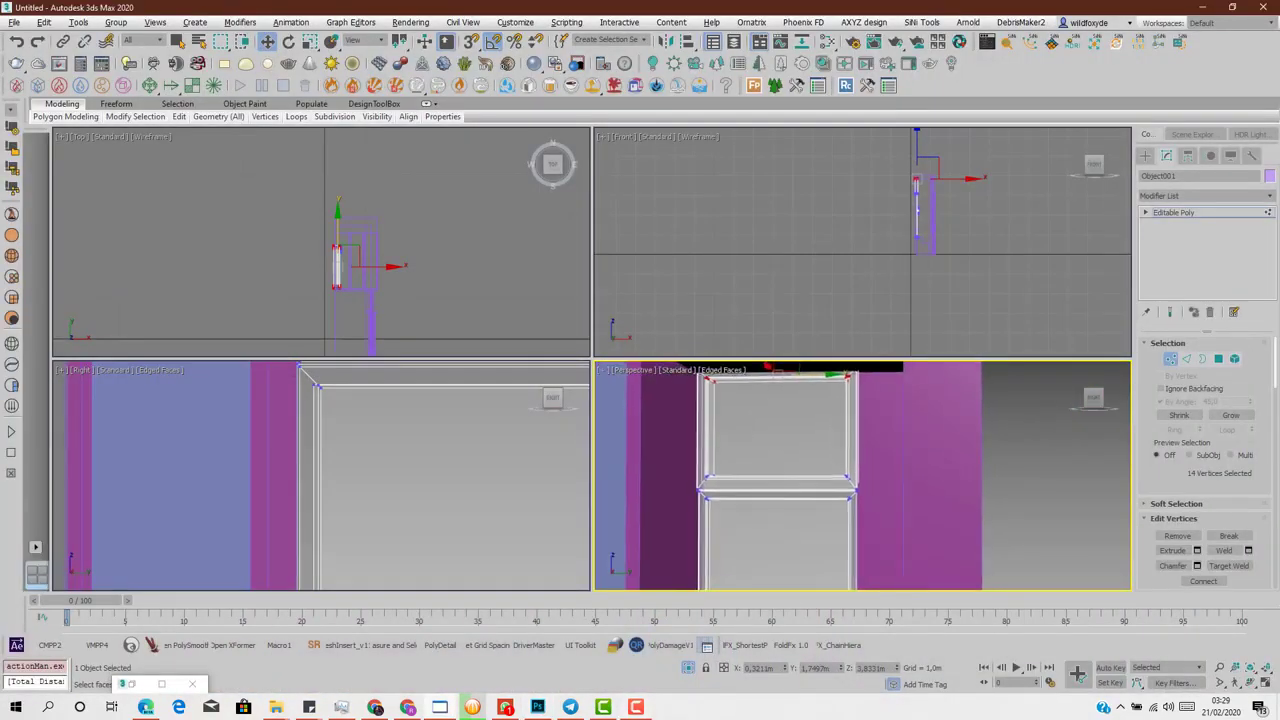
left_click(537, 707)
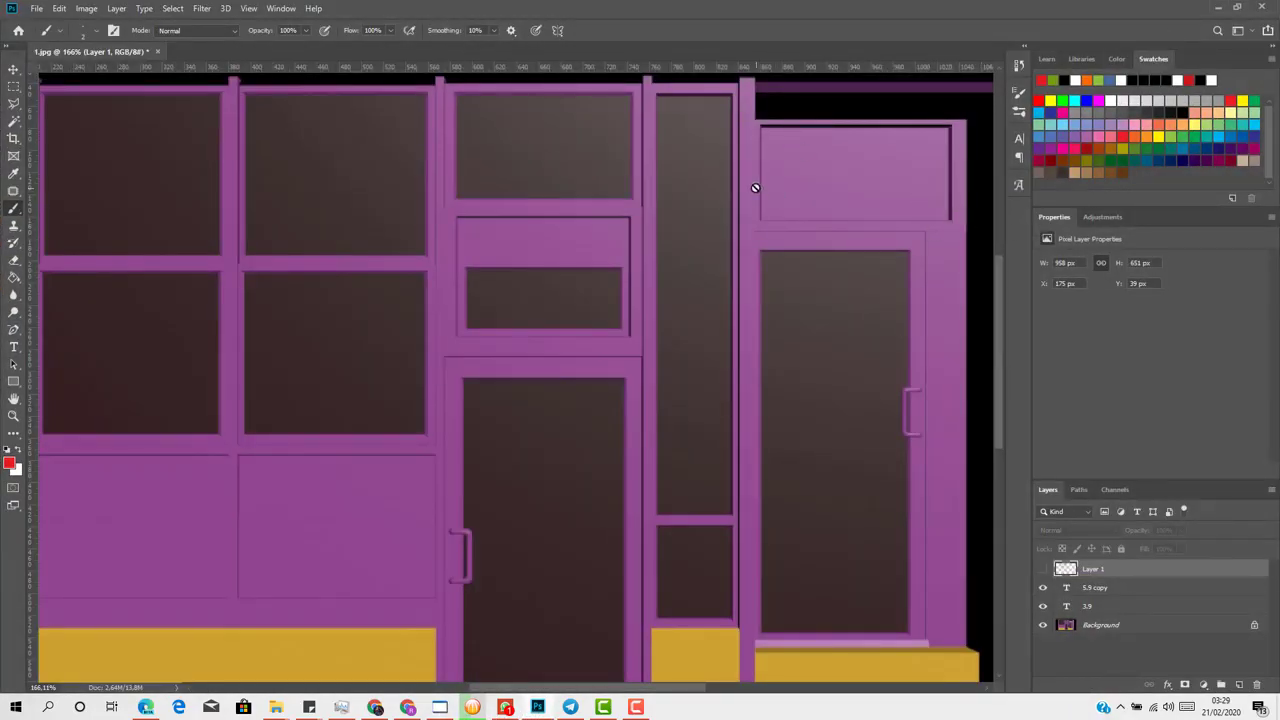
left_click(1216, 7)
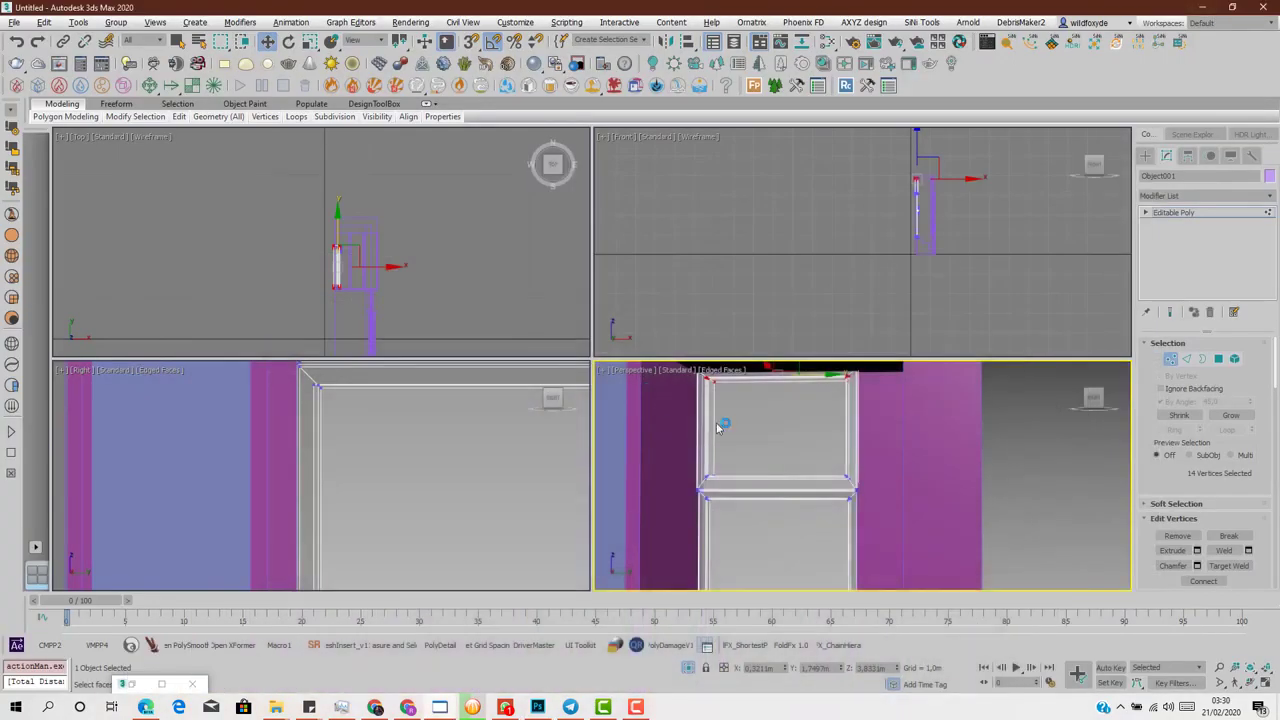
- With By Angle off, select the transom's panel-side frame faces and pane, and reduce the selection to the vertices on that side
key("alt+w")
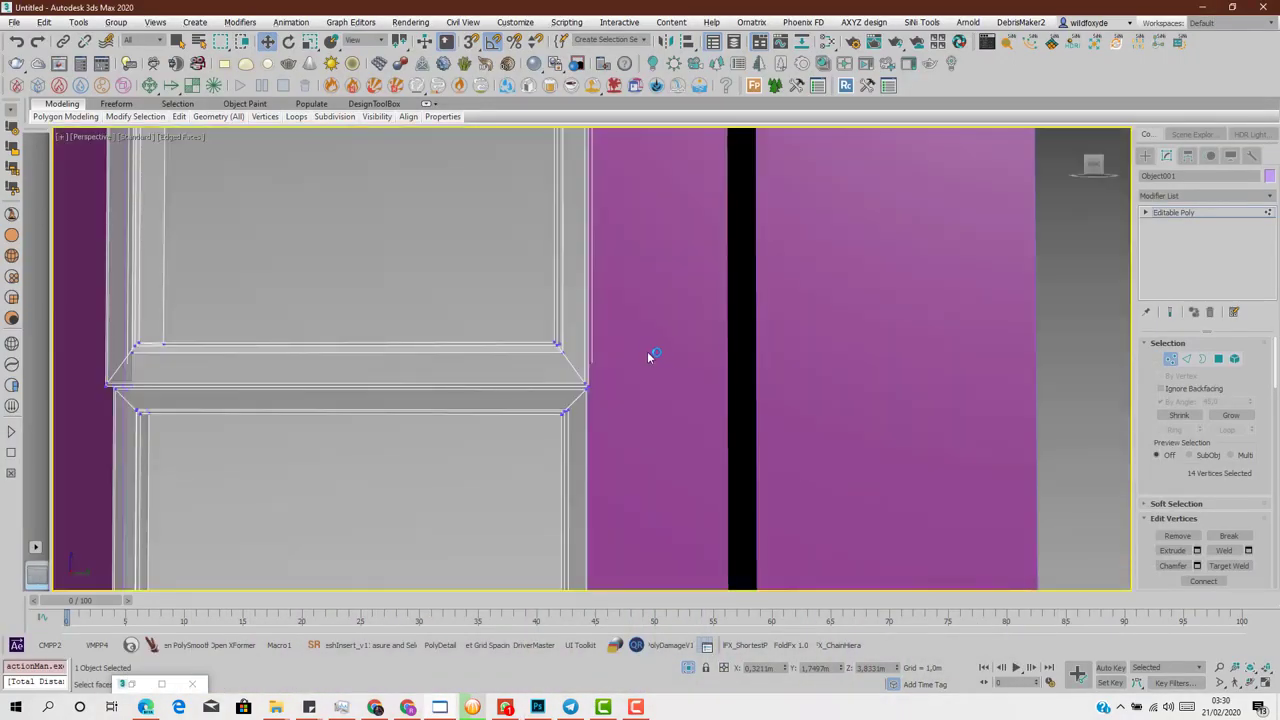
scroll(651, 354, "down", 2)
middle_click_drag(634, 346, 591, 395)
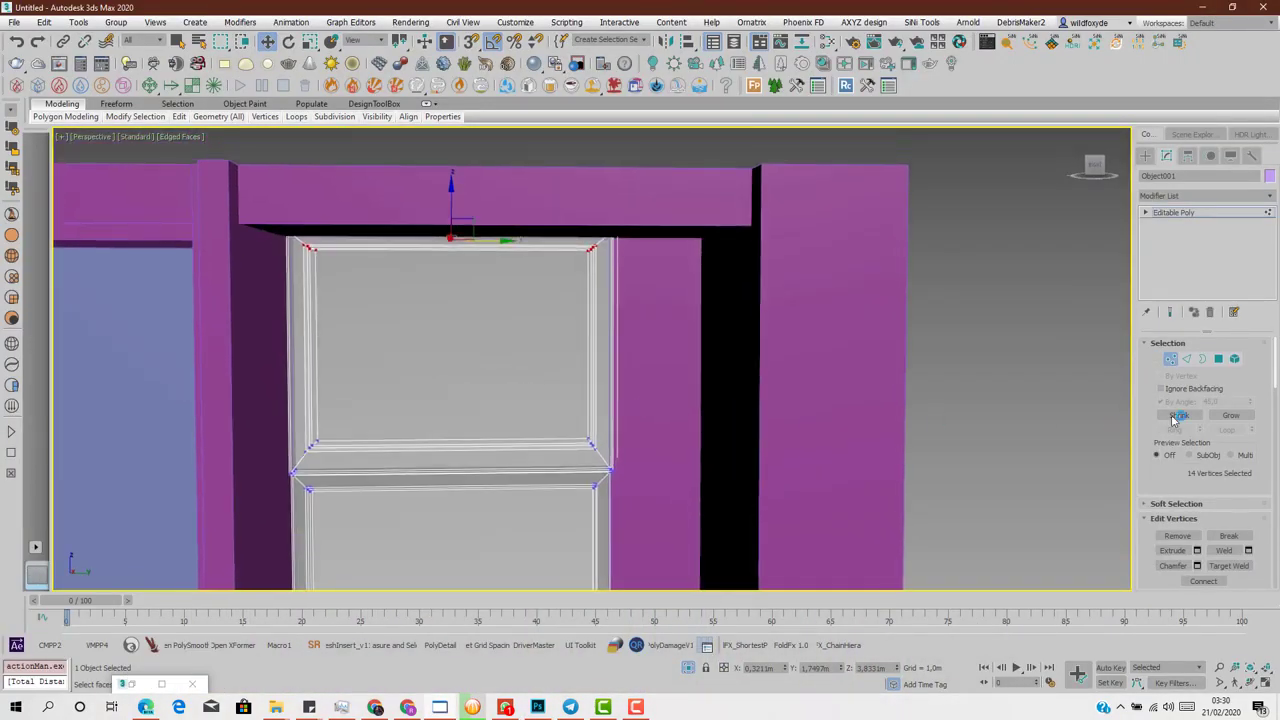
left_click(1219, 359, "ctrl")
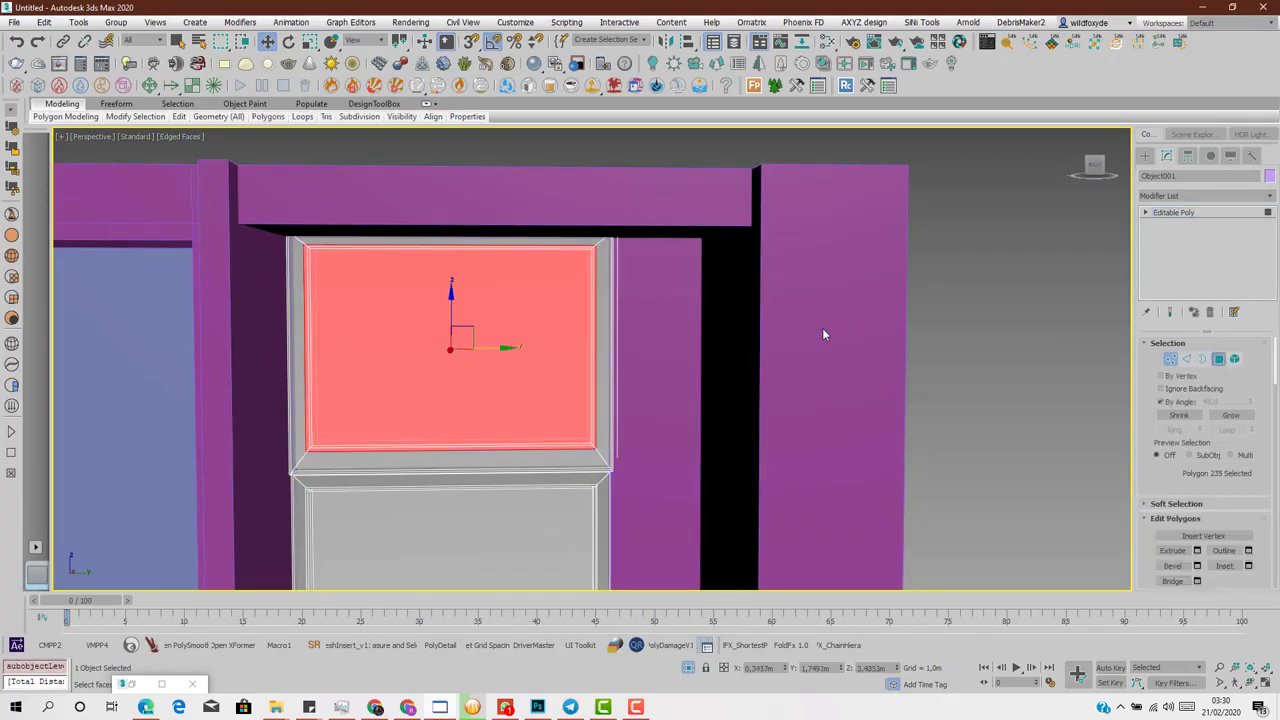
left_click(601, 341, "ctrl")
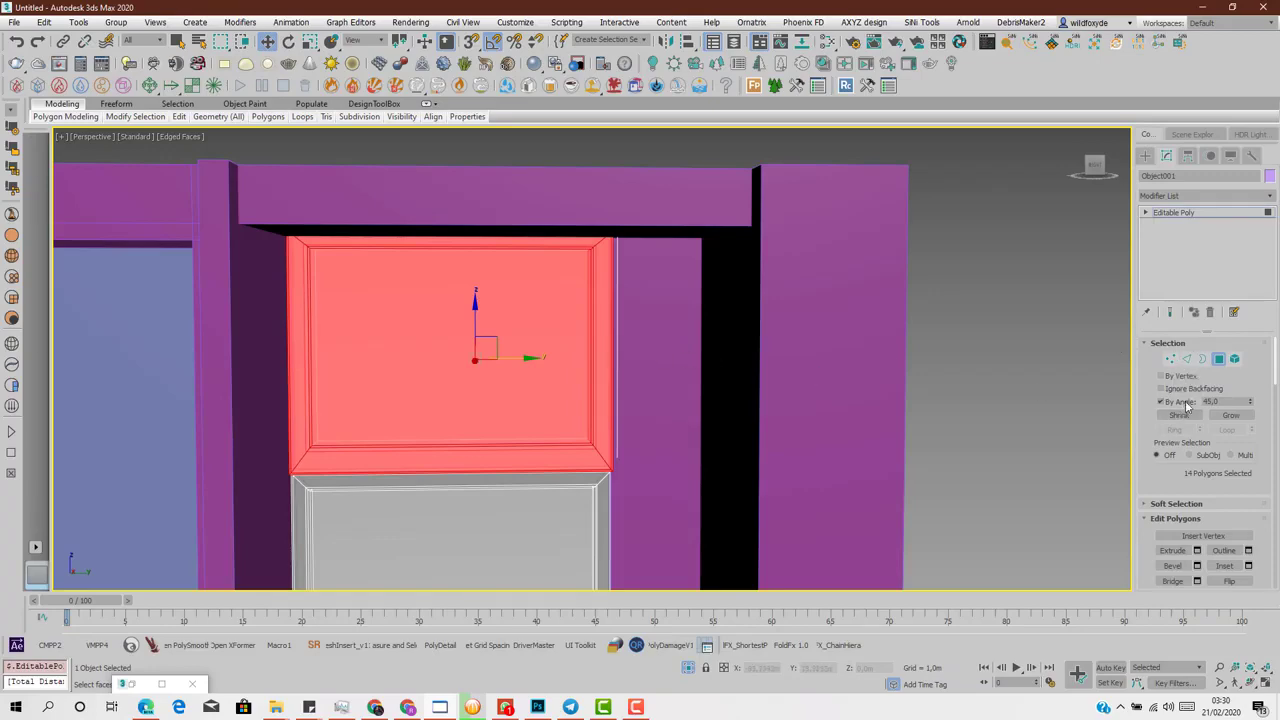
left_click(1186, 403)
left_click(576, 348)
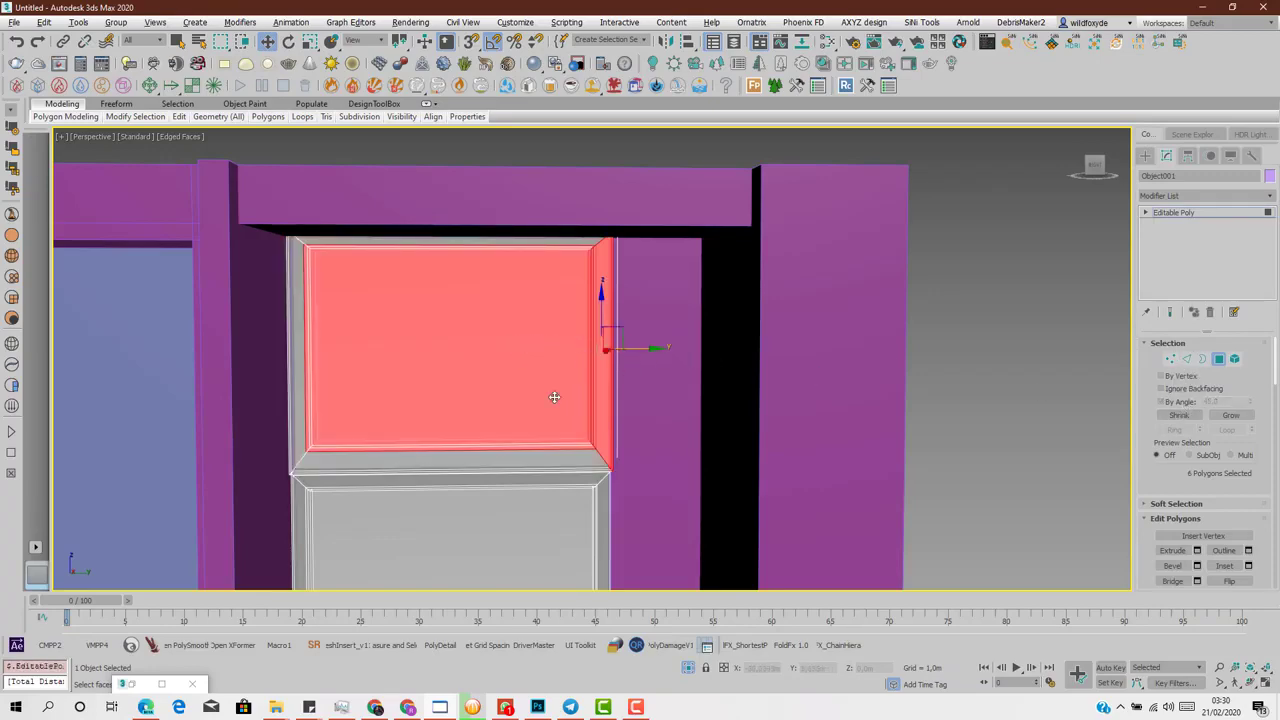
left_click_drag(281, 283, 282, 286, "alt")
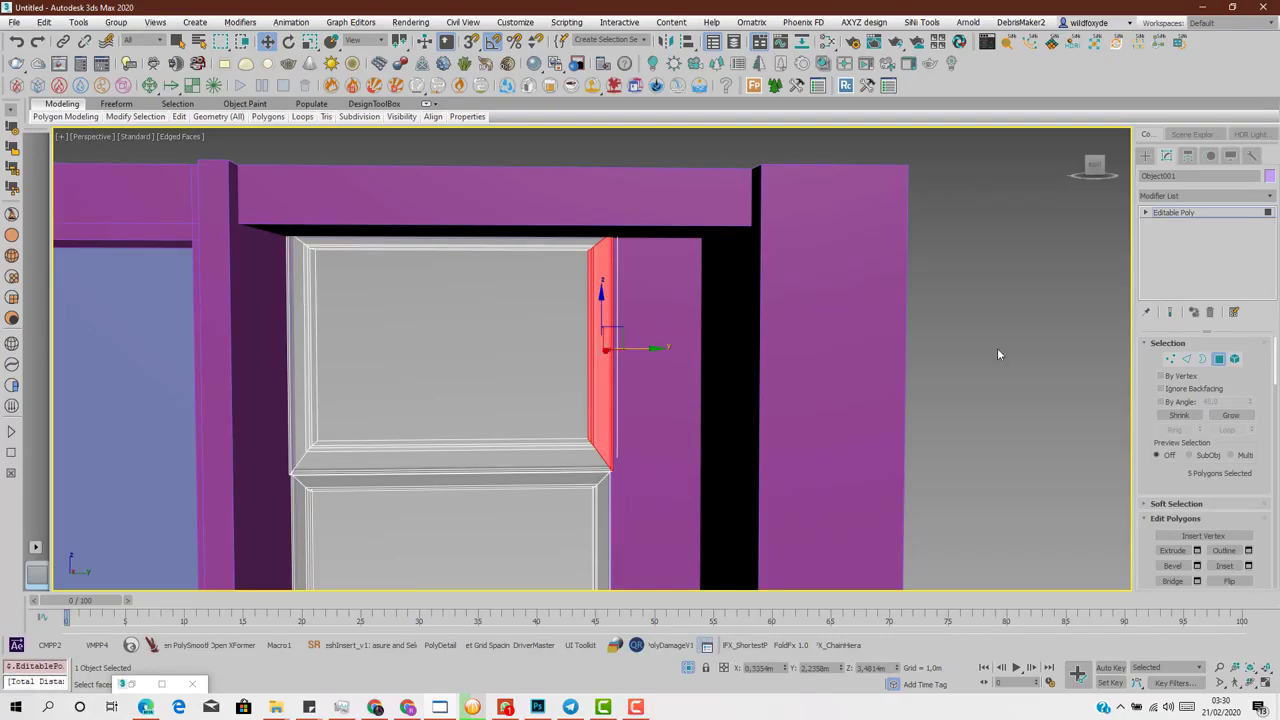
left_click(527, 360, "ctrl")
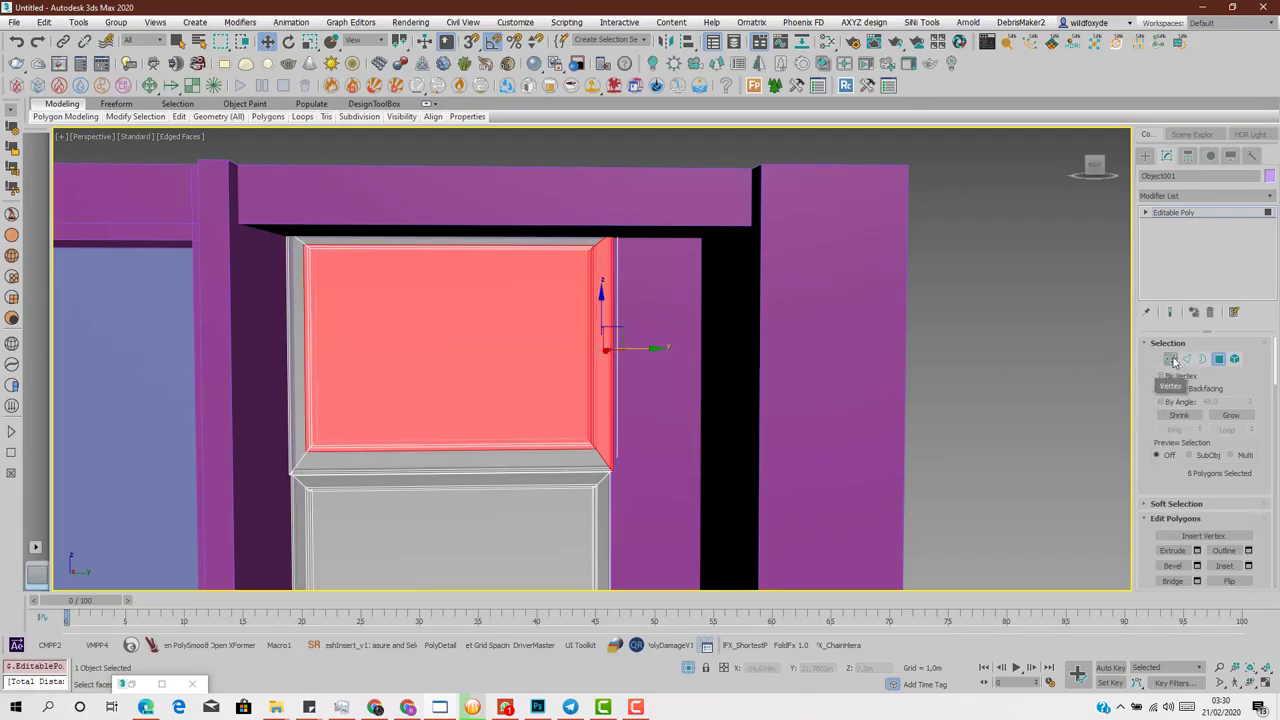
left_click(1174, 362)
scroll(606, 343, "down", 2)
left_click_drag(296, 182, 296, 186, "alt")
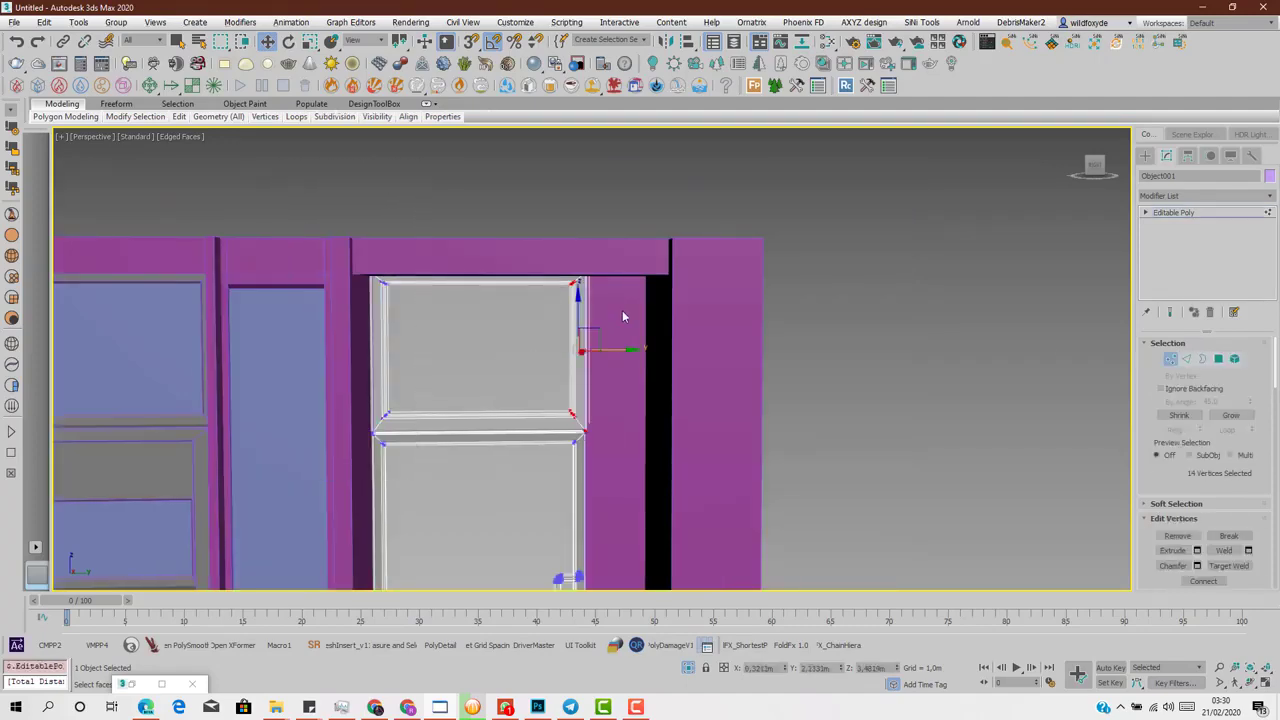
- Move the transom's panel-side vertices outward along Y to the thin panel's outer edge, checking the width against the Photoshop reference
scroll(640, 320, "up", 3)
left_click_drag(527, 378, 594, 380)
left_click(537, 707)
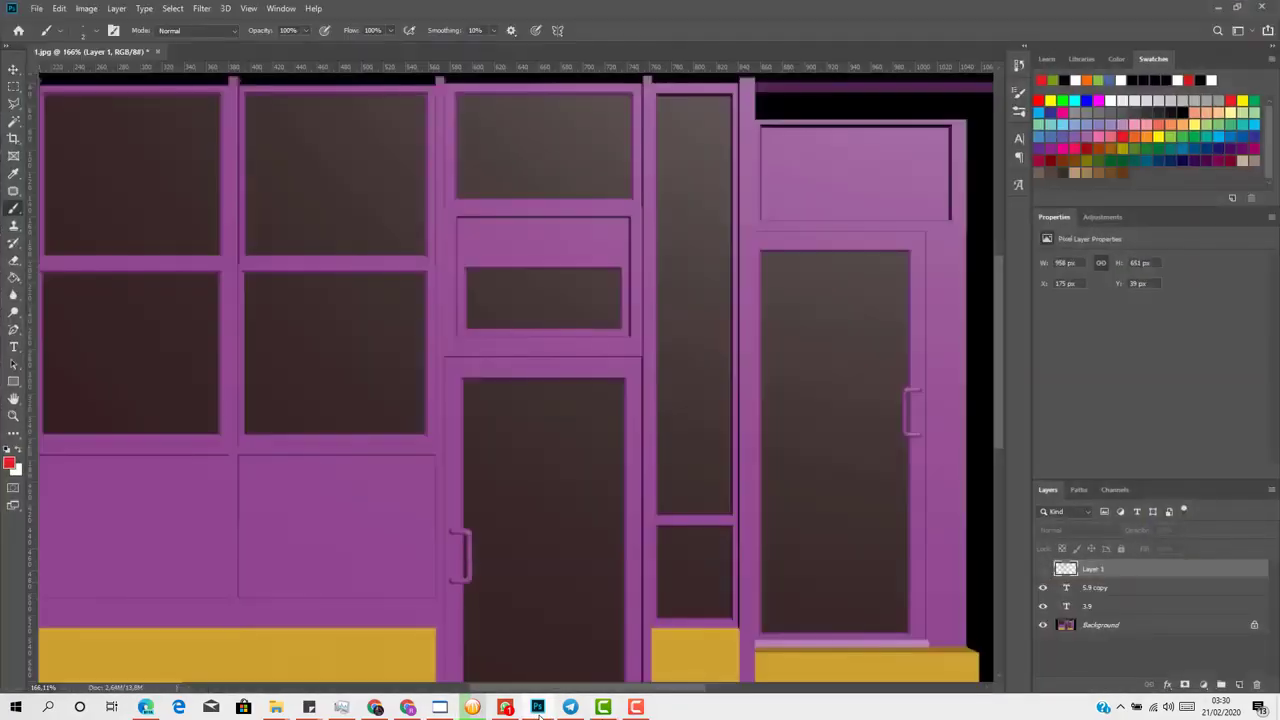
key("alt+Tab")
left_click_drag(614, 377, 663, 387)
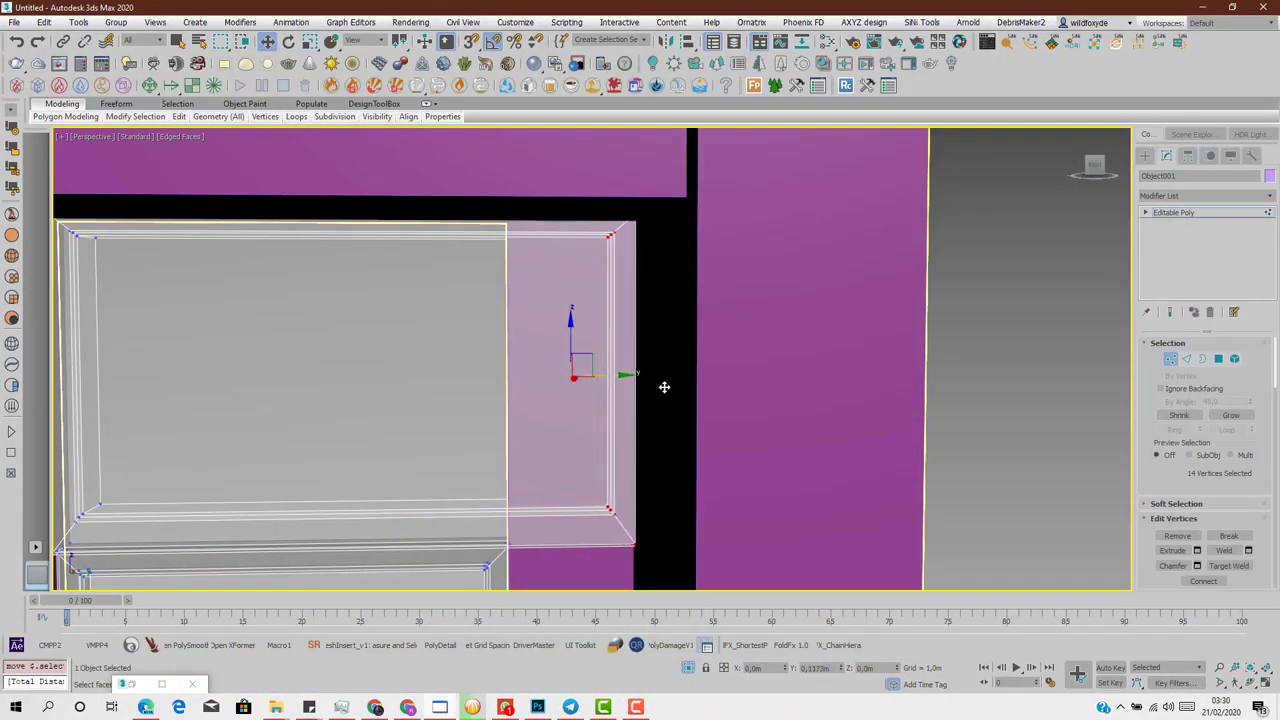
- Nudge the transom's panel-side vertices slightly along Y to line the frame up with the thin panel's outer edge
mouse_move(651, 394)
middle_mouse_down("alt")
mouse_move(597, 394)
mouse_move(600, 378)
mouse_move(658, 391)
middle_mouse_up("alt")
left_click_drag(664, 379, 666, 380)
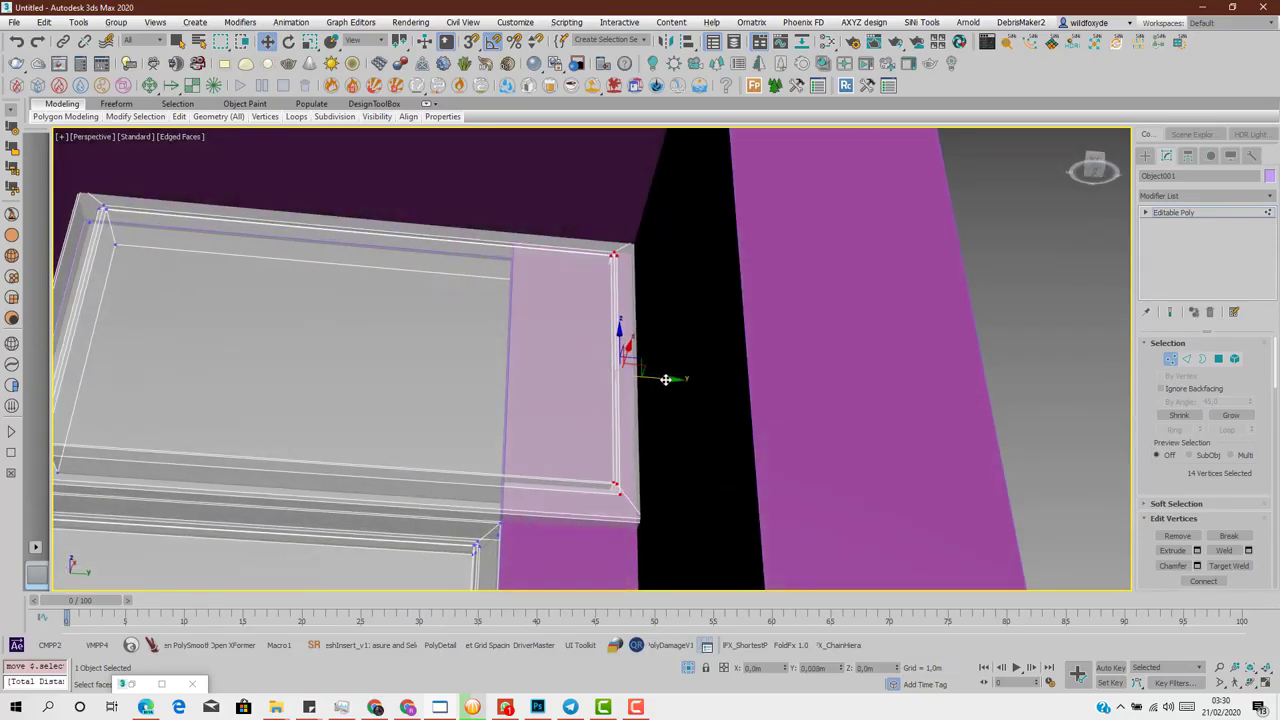
middle_click_drag(134, 343, 377, 334, "alt")
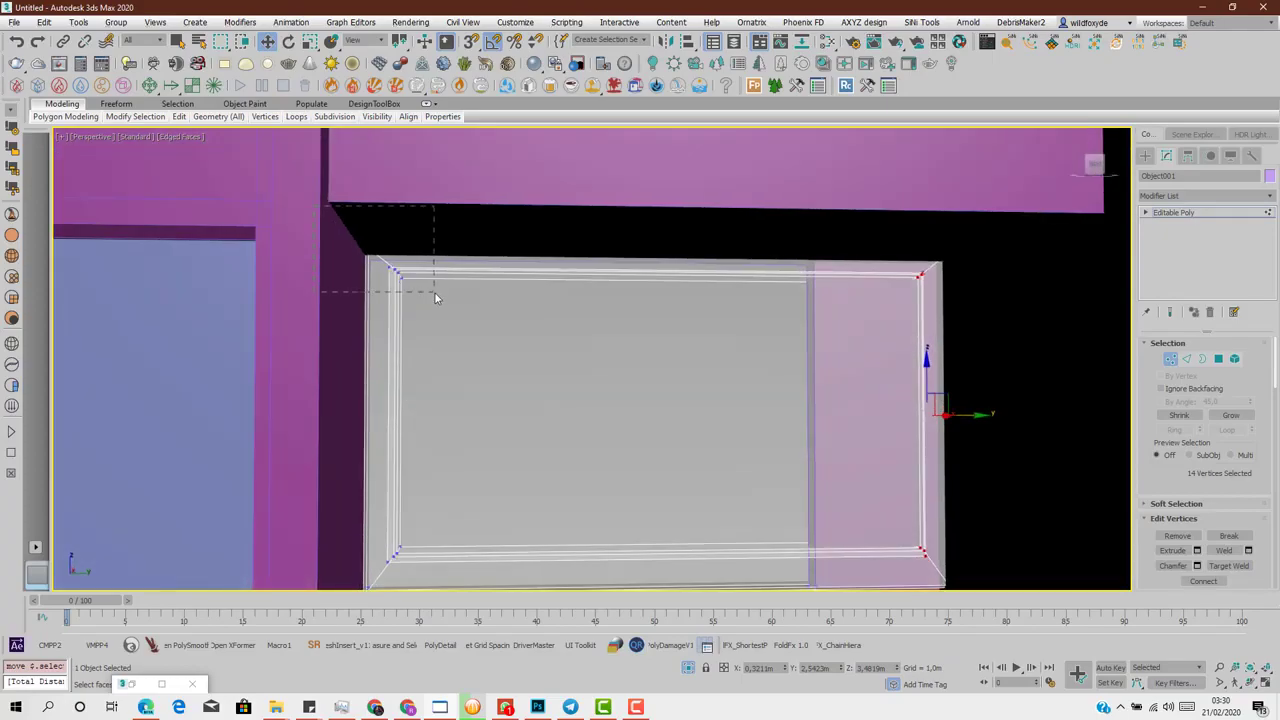
- Select the transom's pillar-side frame faces, convert them to vertices and move these outward along Y against the pillar
left_click_drag(435, 297, 436, 298)
middle_click_drag(436, 298, 437, 437, "alt")
left_click(1218, 358)
left_click_drag(491, 343, 254, 326)
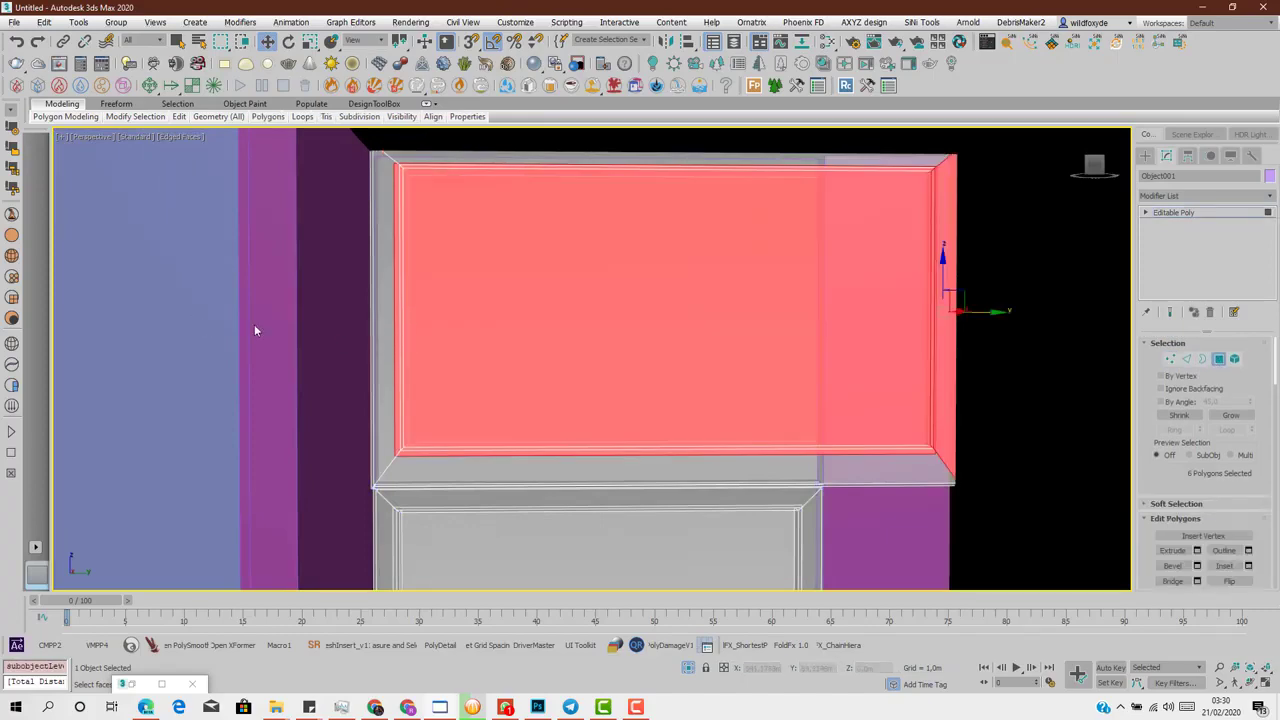
left_click(1170, 359, "ctrl")
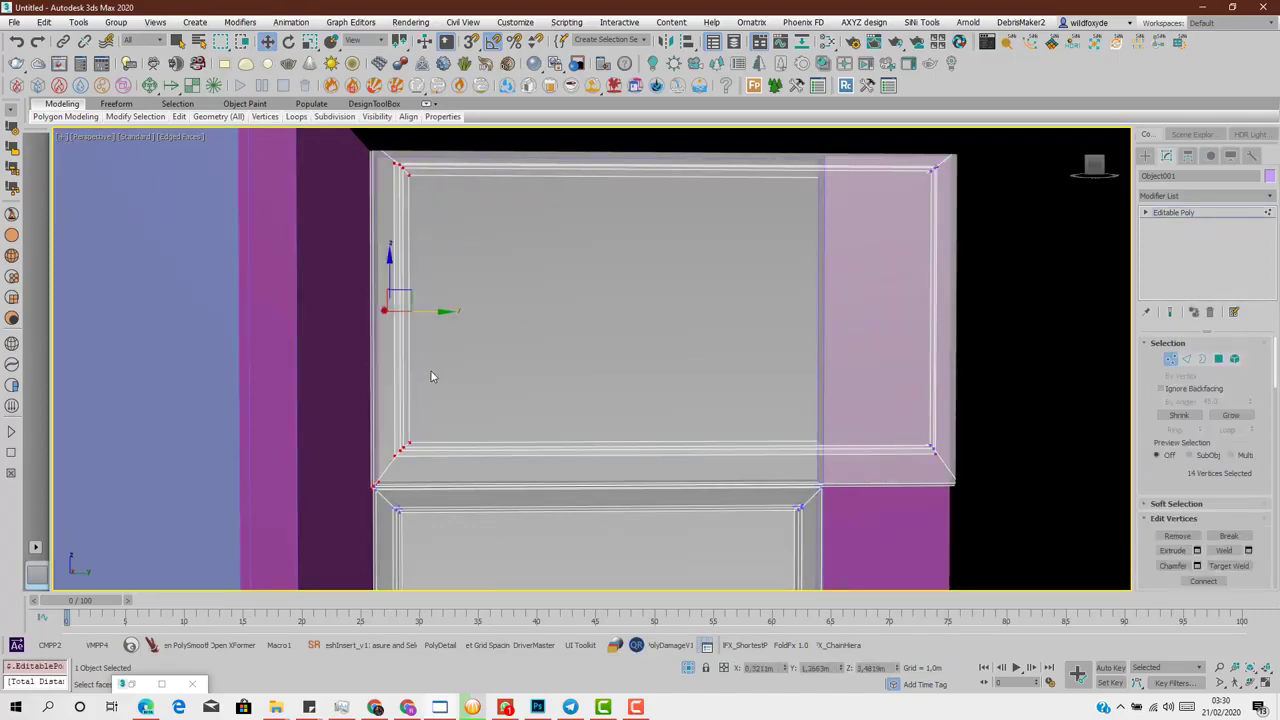
scroll(429, 374, "up", 5)
middle_click_drag(394, 360, 610, 255)
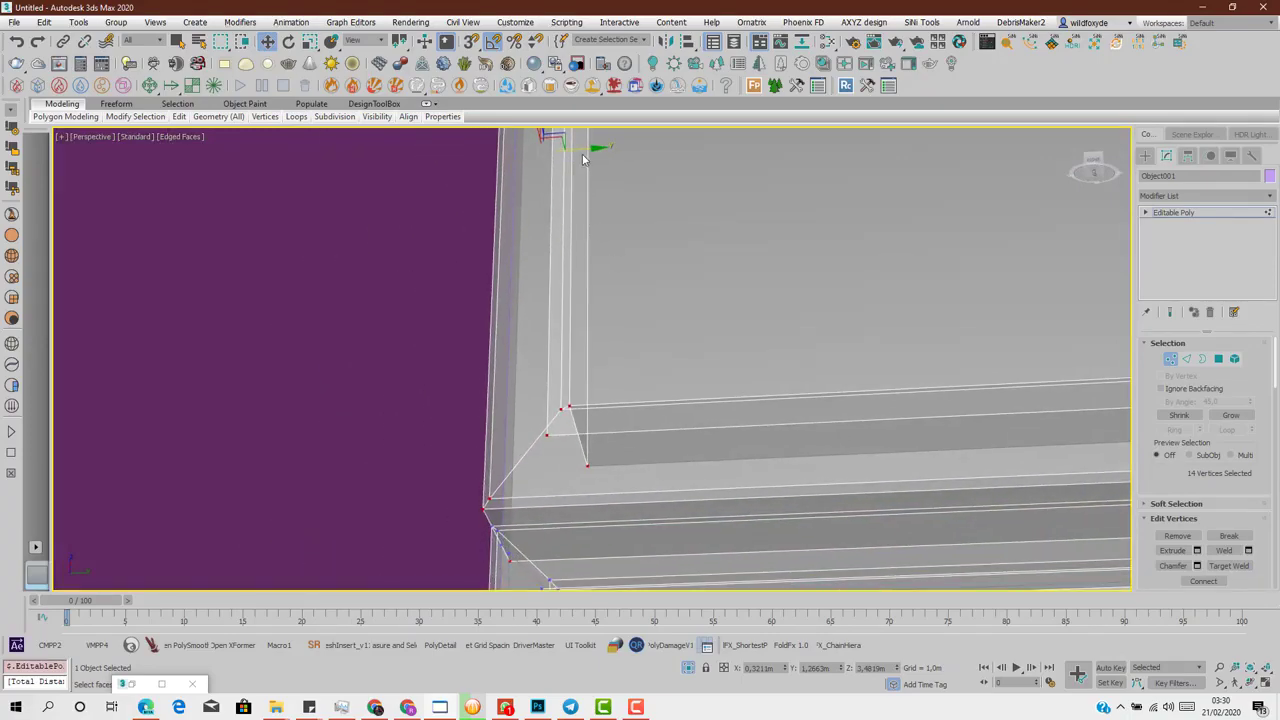
left_click_drag(578, 150, 561, 168)
middle_click_drag(561, 168, 750, 269, "alt")
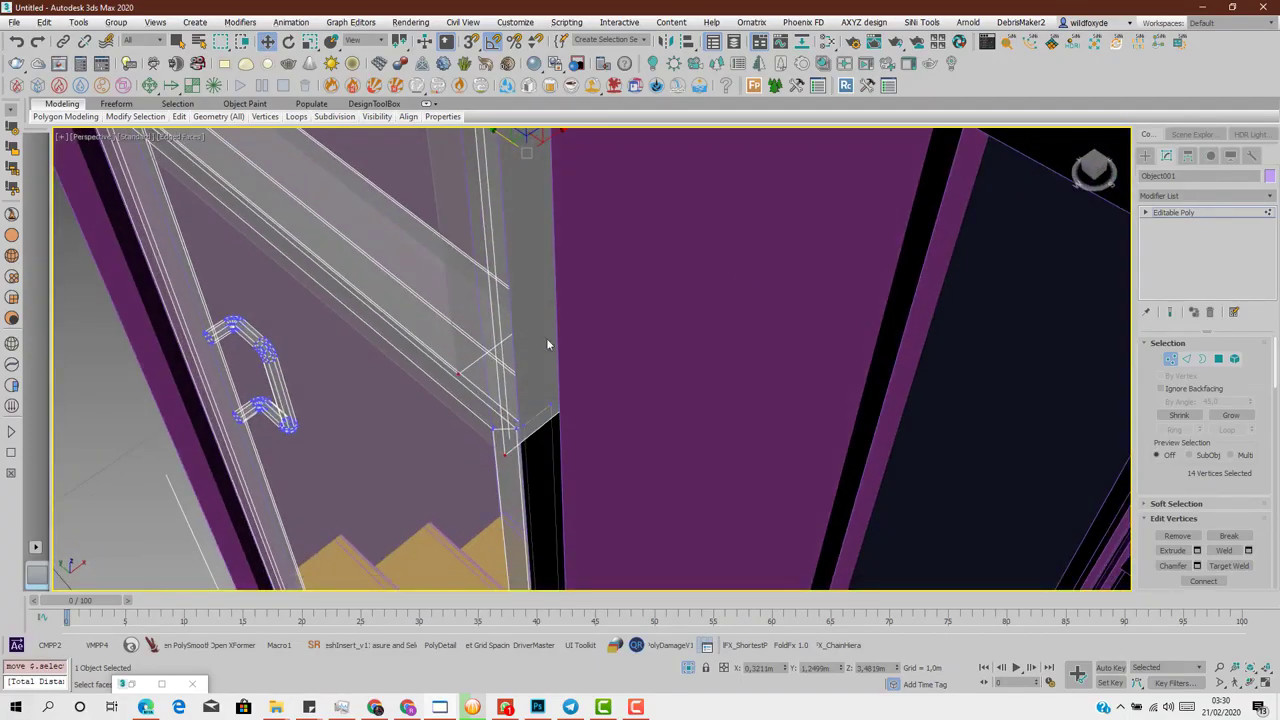
- Turn off see-through display and, with the door isolated, delete the transom's hidden side faces and the narrow strips beside them at both ends
key("alt+x")
middle_click_drag(519, 289, 1078, 428, "alt")
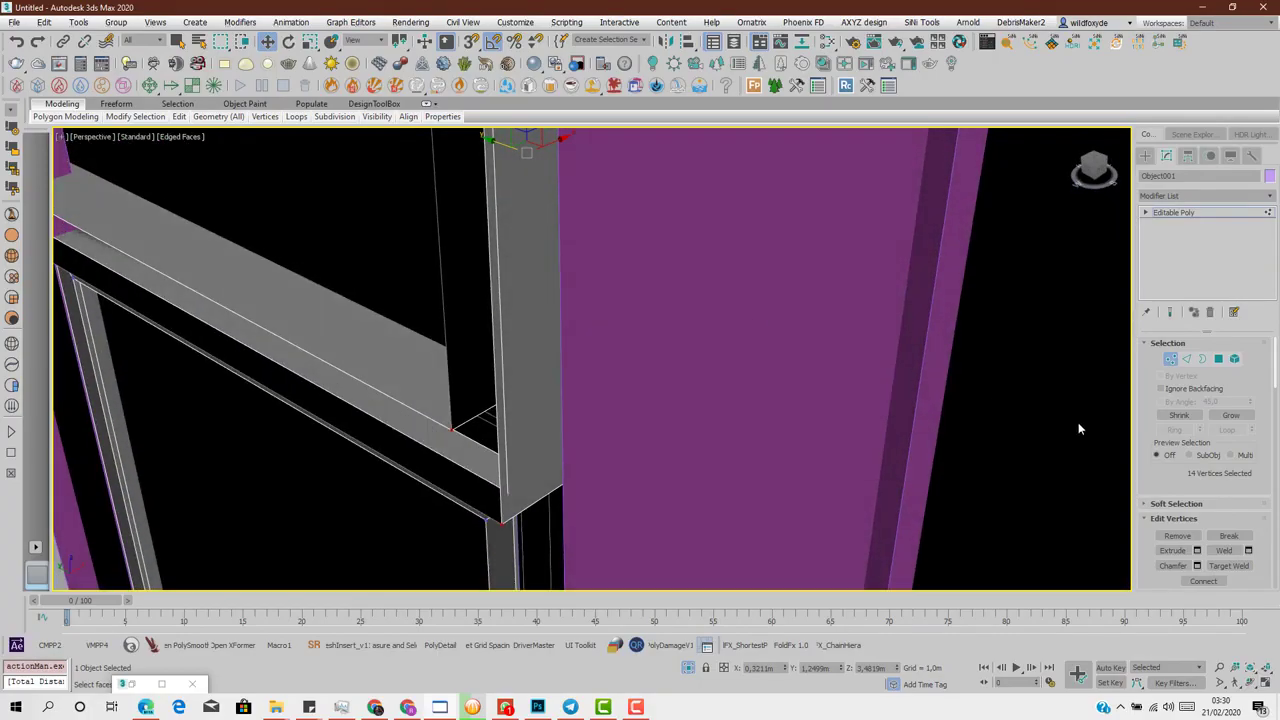
left_click(1218, 360)
left_click(532, 377)
scroll(532, 377, "down", 5)
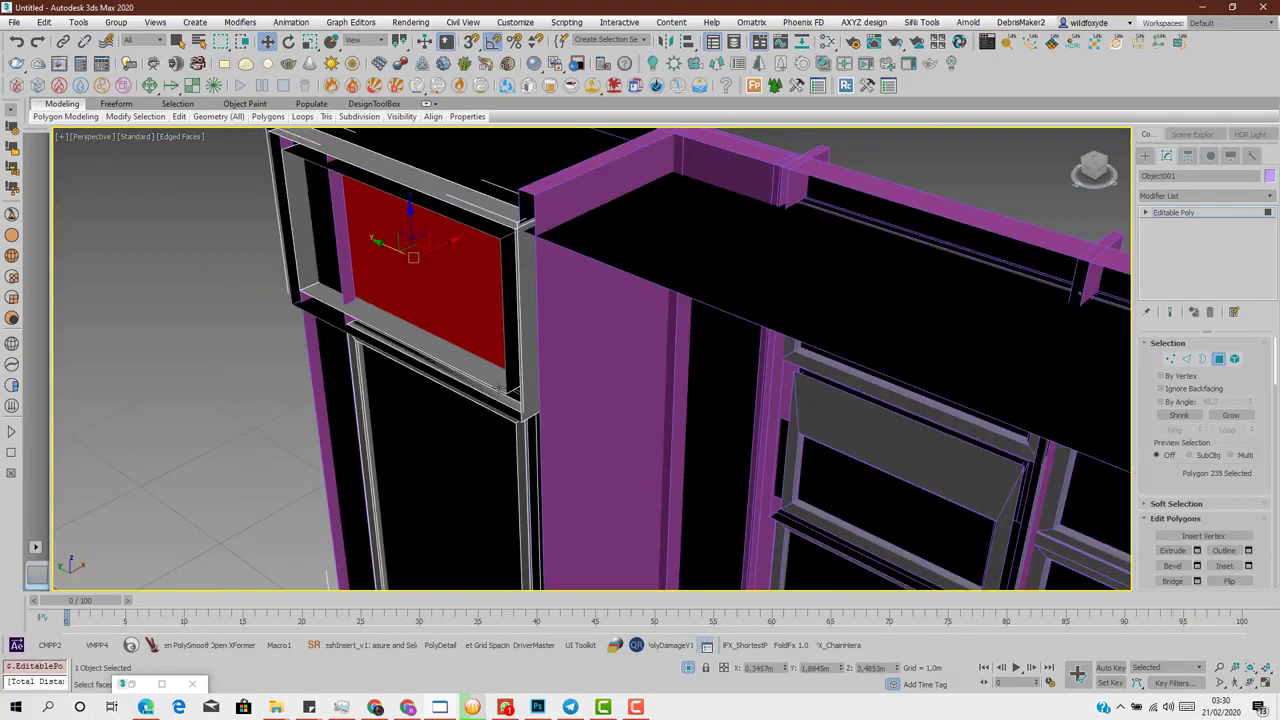
left_click(525, 373)
middle_click_drag(525, 373, 620, 363, "alt")
middle_click_drag(390, 366, 632, 346)
left_click(435, 403, "ctrl")
key("alt+q")
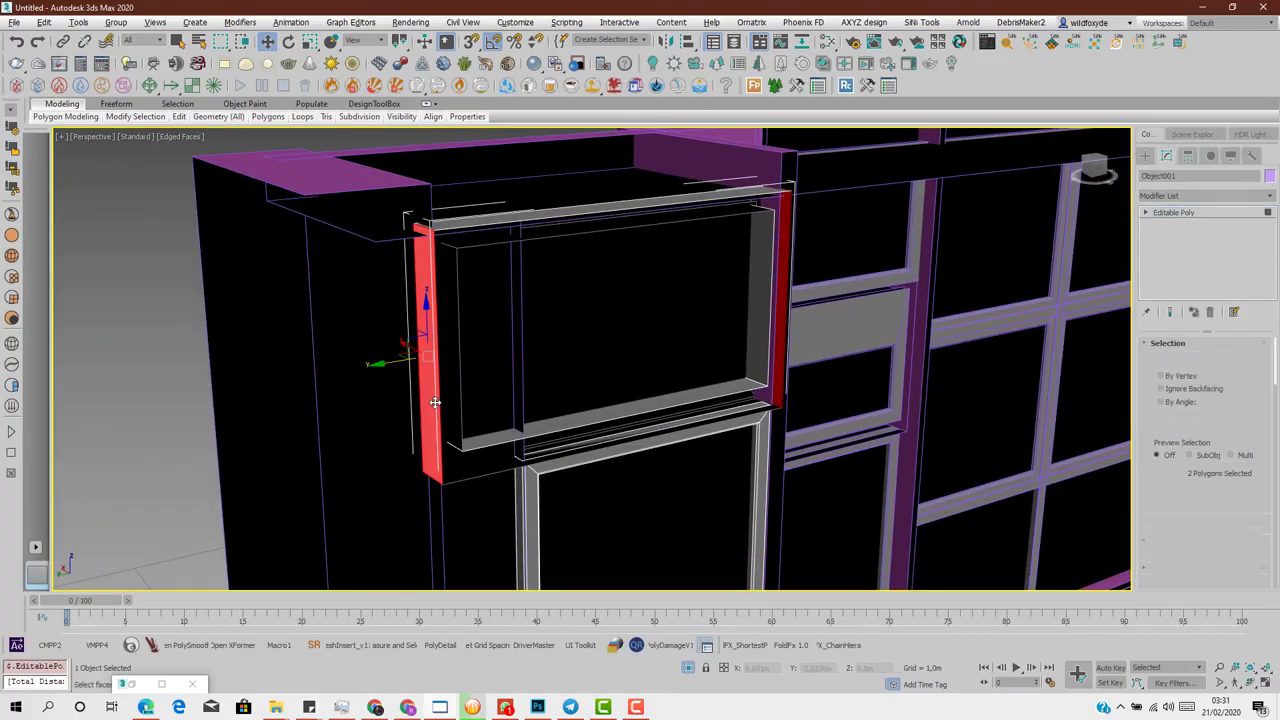
middle_click_drag(435, 403, 694, 286, "alt")
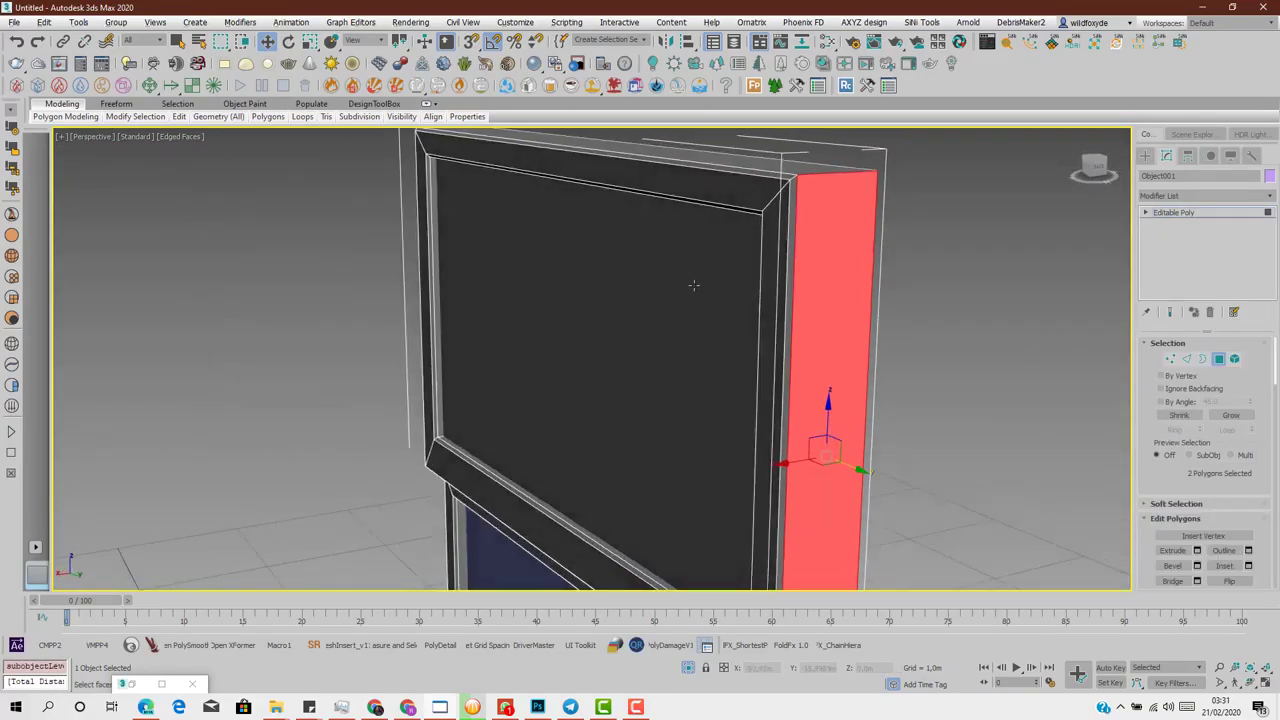
left_click(790, 297, "ctrl")
middle_click_drag(591, 380, 324, 366, "alt")
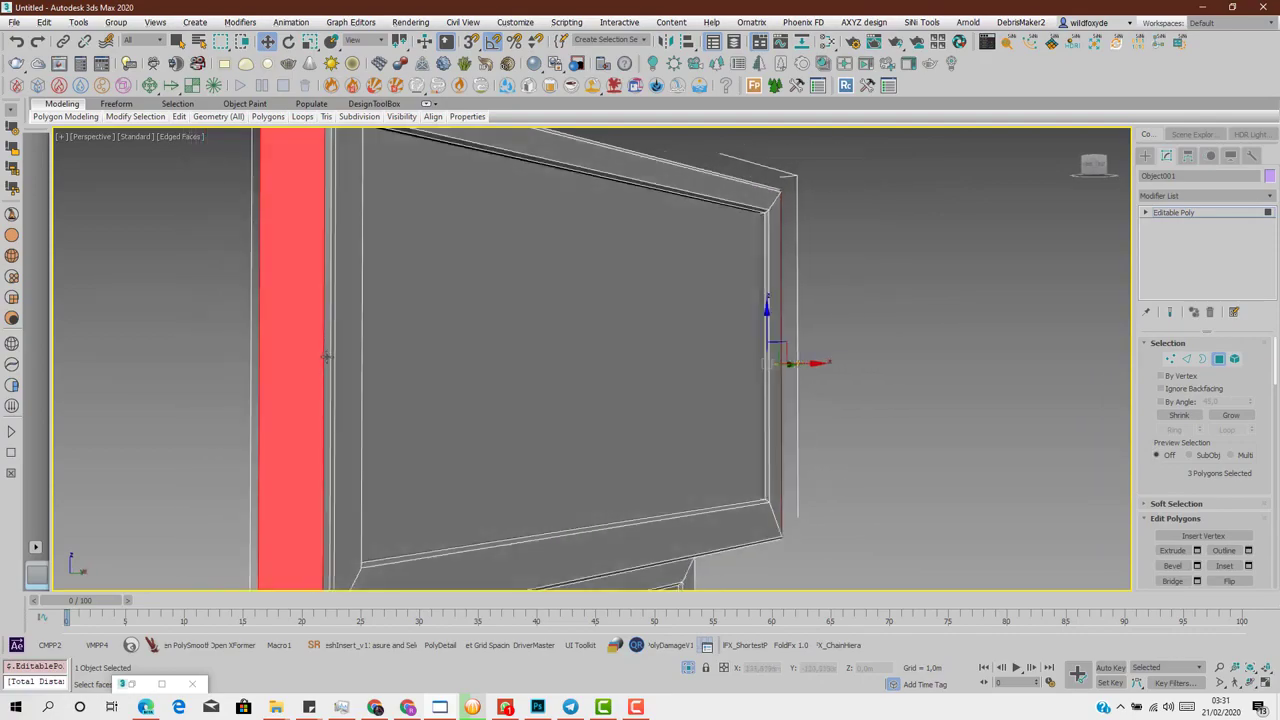
left_click(327, 357, "ctrl")
key("Delete")
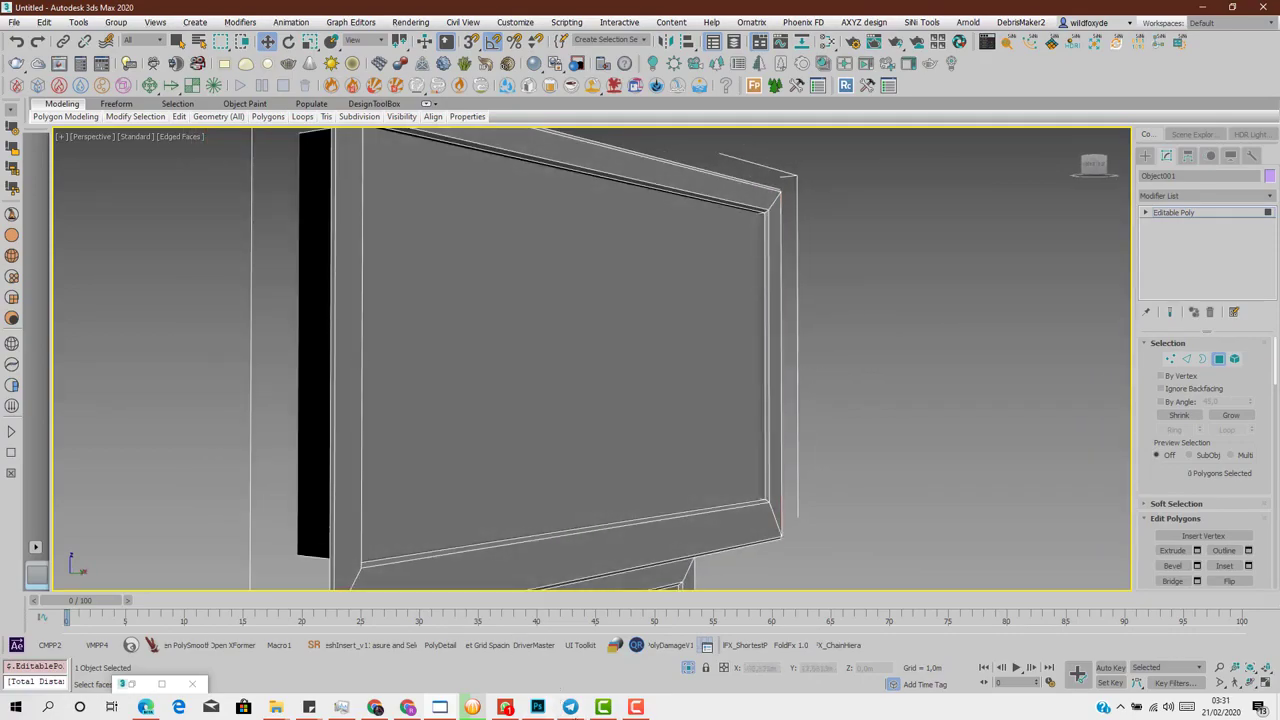
left_click(688, 667)
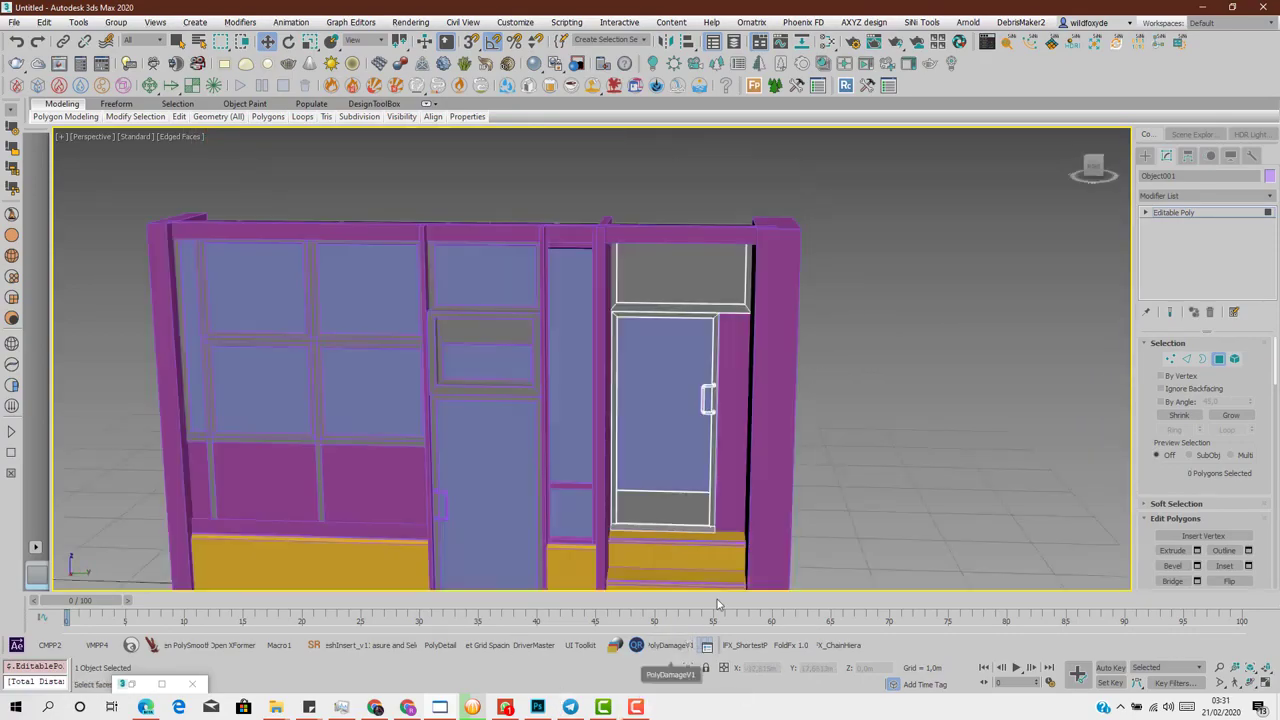
- Leave the door's polygon editing and select the thin side panel beside the door as an element of the facade mesh
scroll(726, 318, "up", 10)
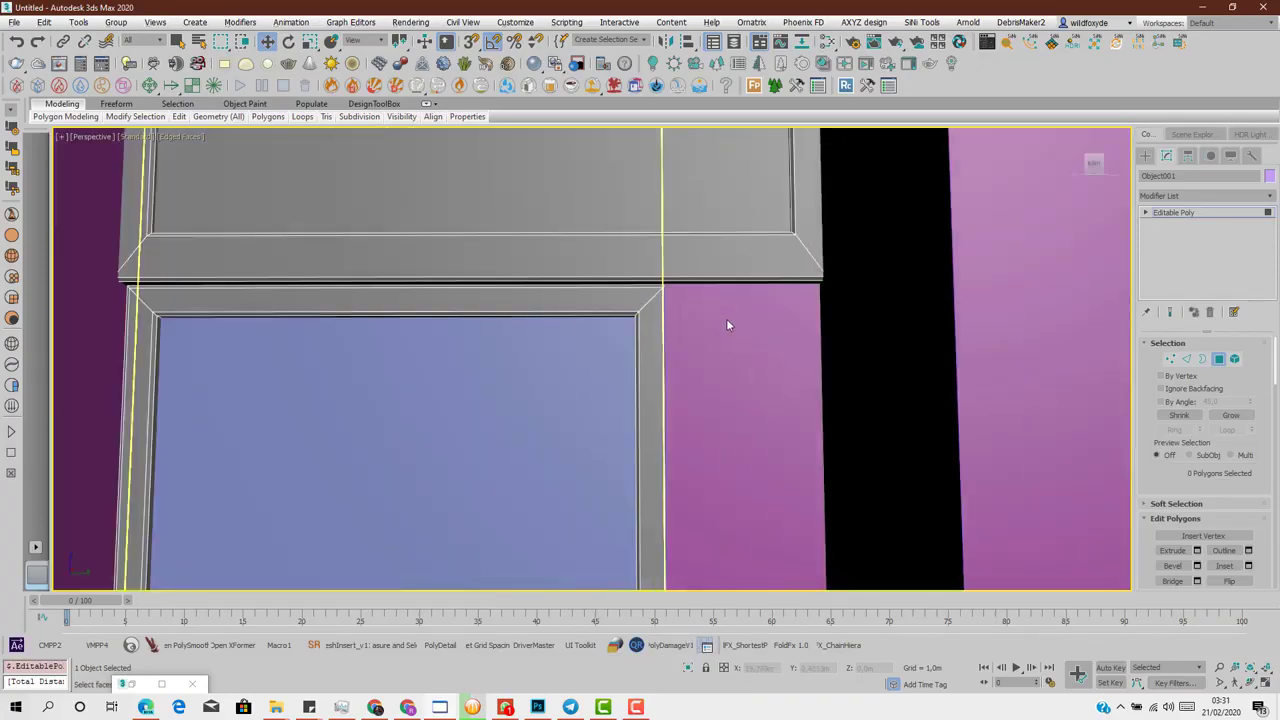
middle_click_drag(680, 274, 754, 373)
scroll(723, 366, "down", 2)
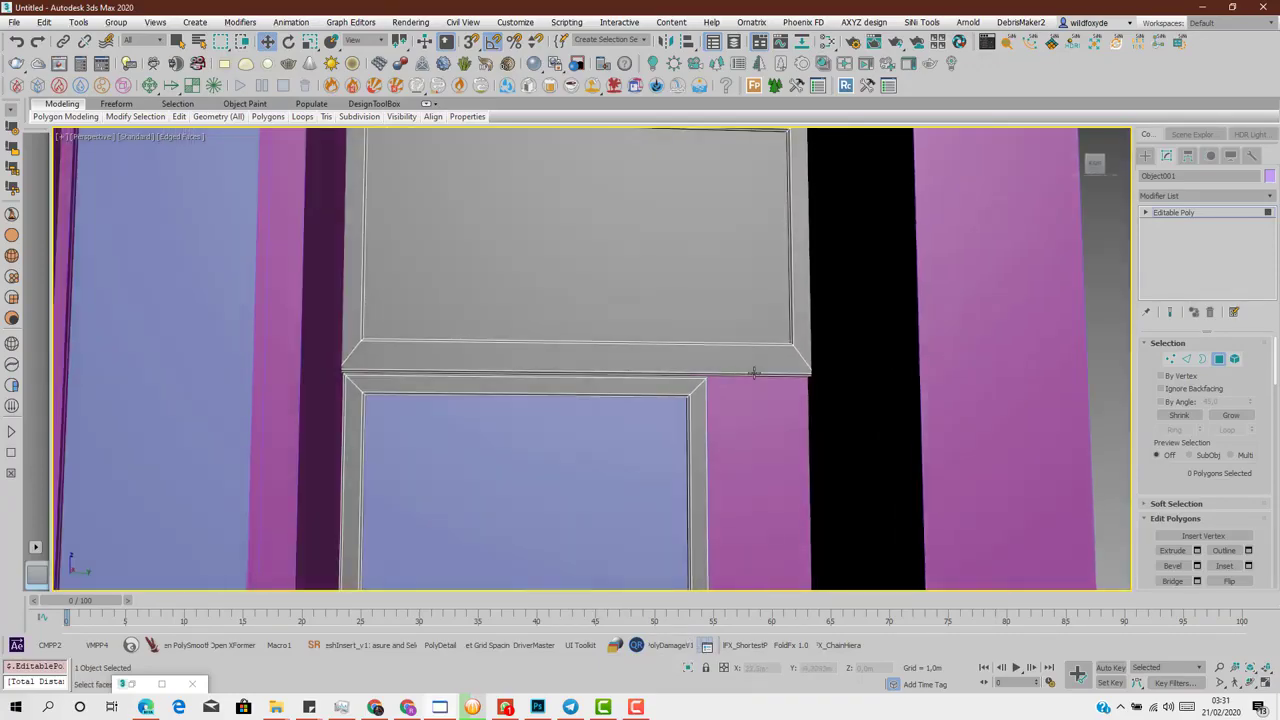
scroll(754, 372, "down", 4)
left_click(1218, 358)
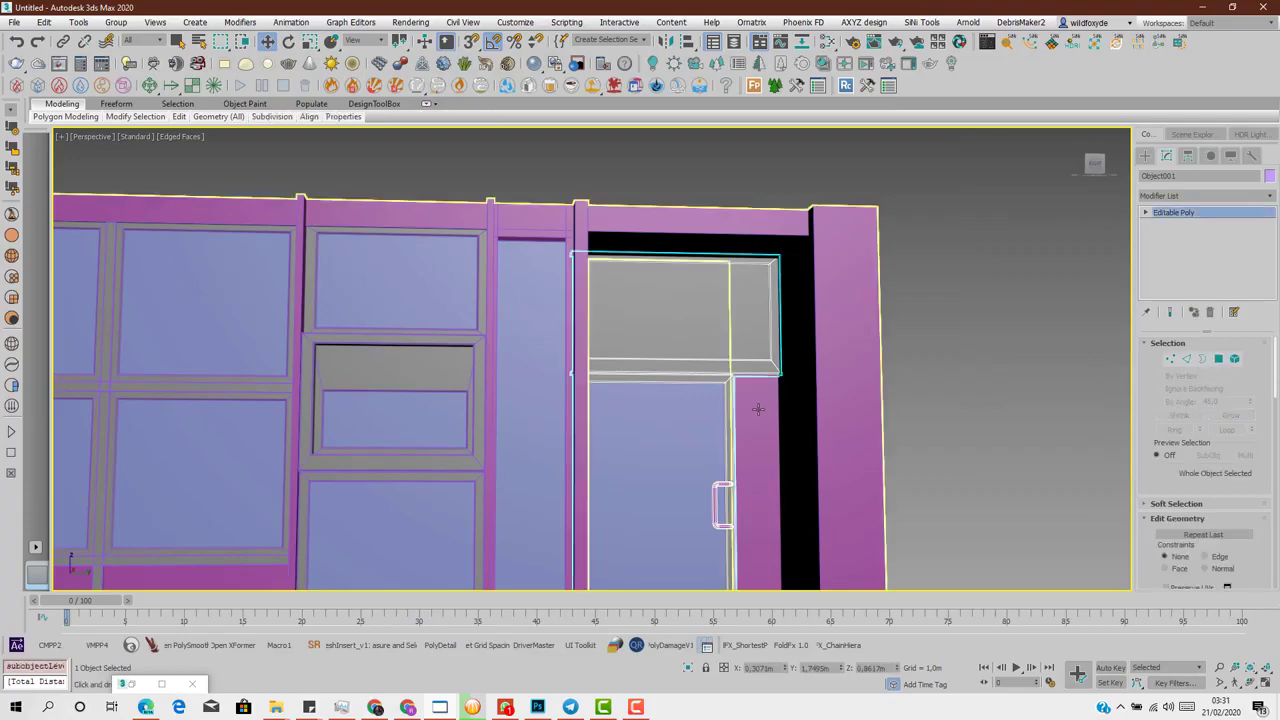
left_click(791, 401)
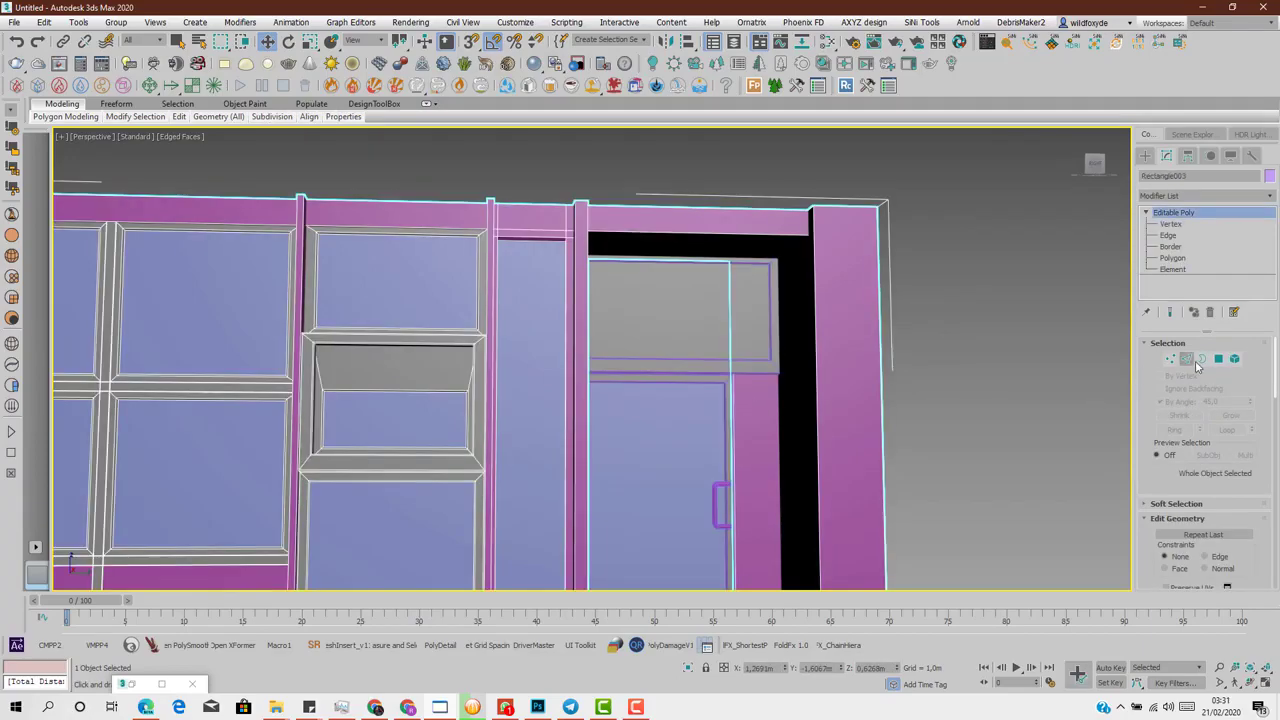
left_click(1234, 358)
left_click(748, 423)
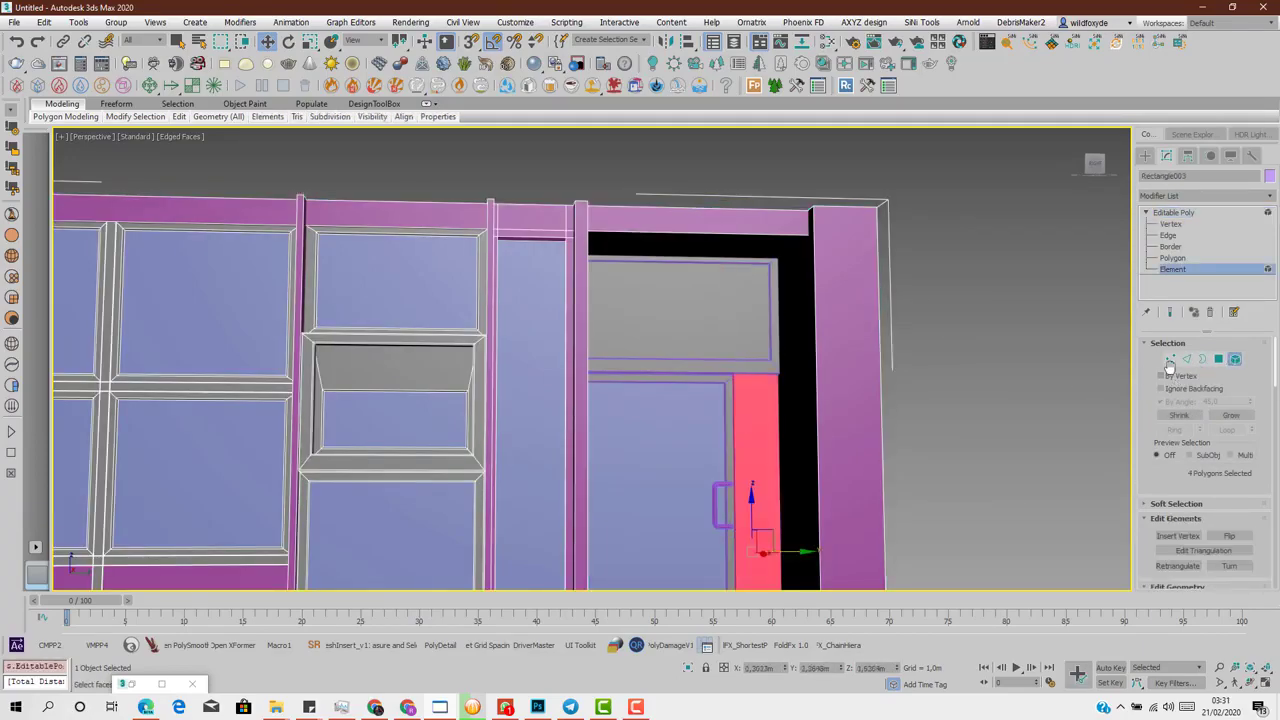
- Convert the side panel selection to vertices, keep only the top four and lower them to the transom's bottom frame
left_click(1170, 359)
scroll(806, 380, "down", 6)
left_click_drag(917, 557, 919, 560, "alt")
scroll(815, 368, "up", 6)
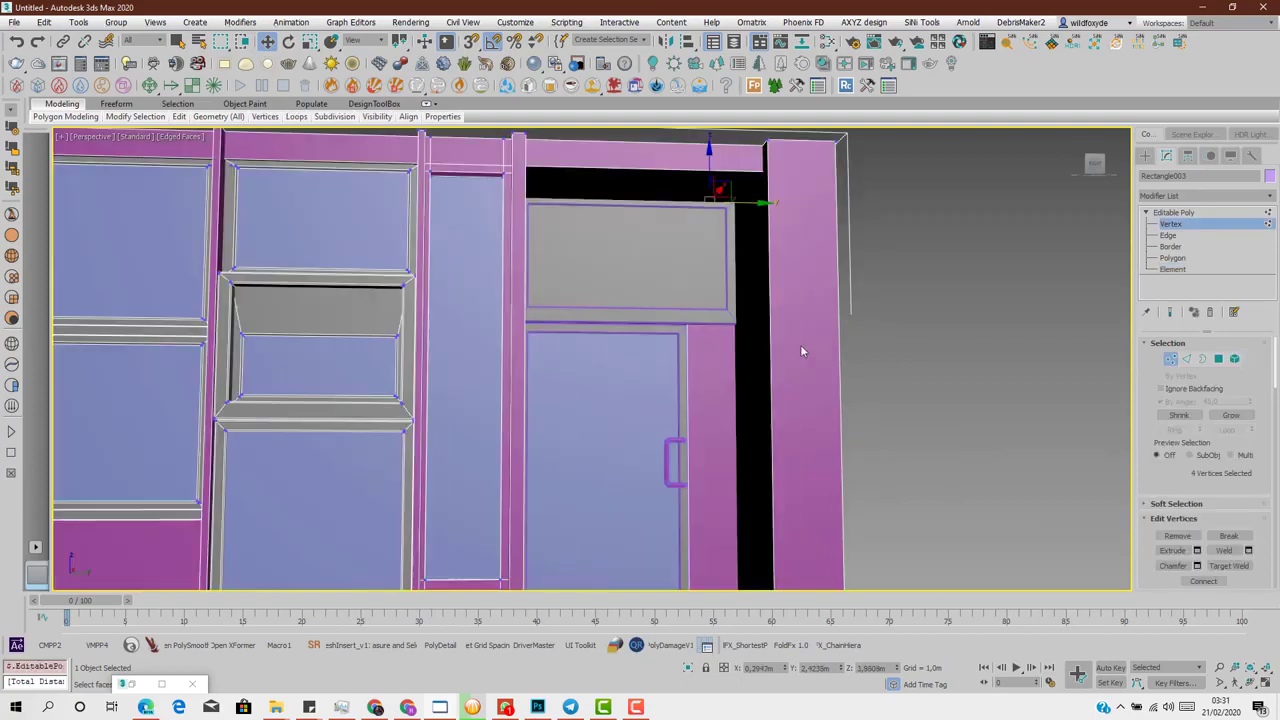
scroll(742, 235, "up", 2)
left_click_drag(688, 135, 683, 313)
mouse_move(684, 310)
middle_mouse_down("alt")
mouse_move(665, 349)
mouse_move(657, 309)
mouse_move(628, 345)
mouse_move(518, 354)
mouse_move(665, 316)
middle_mouse_up("alt")
left_click(1171, 359)
- Check the facade's windows and doors against the Photoshop reference, and attach the cloned door object to the facade mesh
scroll(650, 330, "down", 5)
scroll(421, 363, "up", 6)
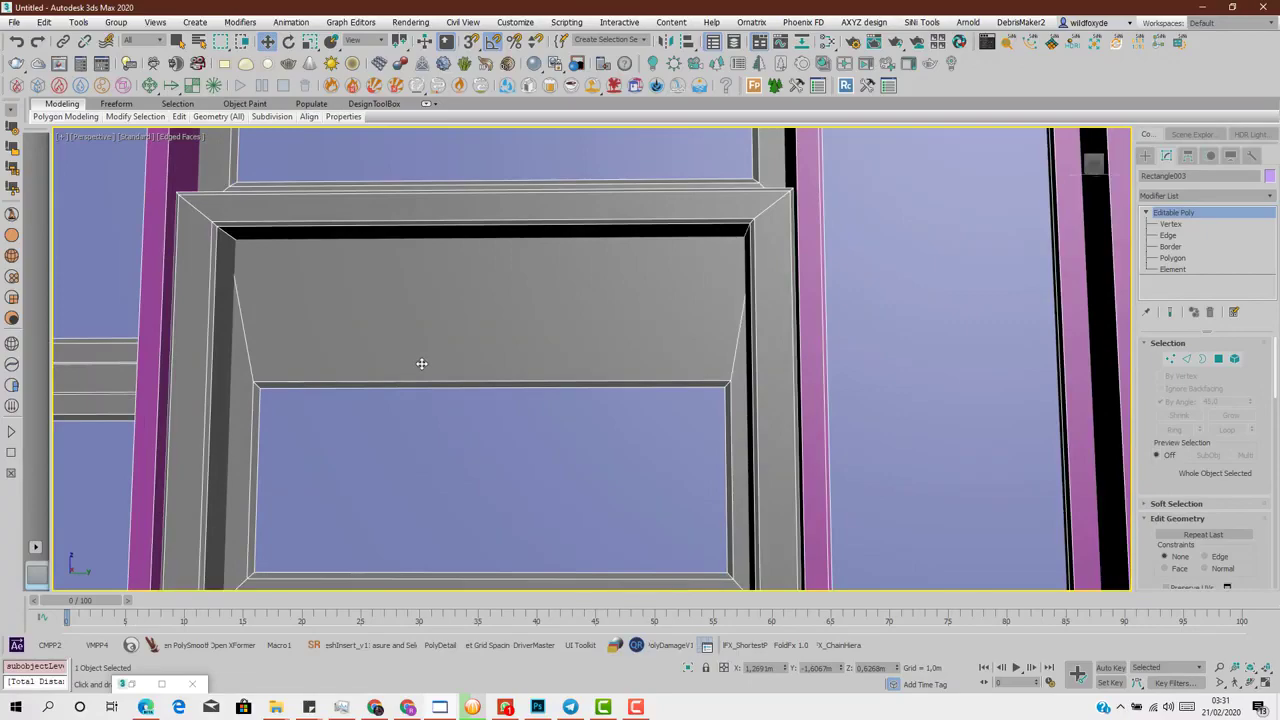
scroll(421, 363, "down", 5)
left_click(537, 707)
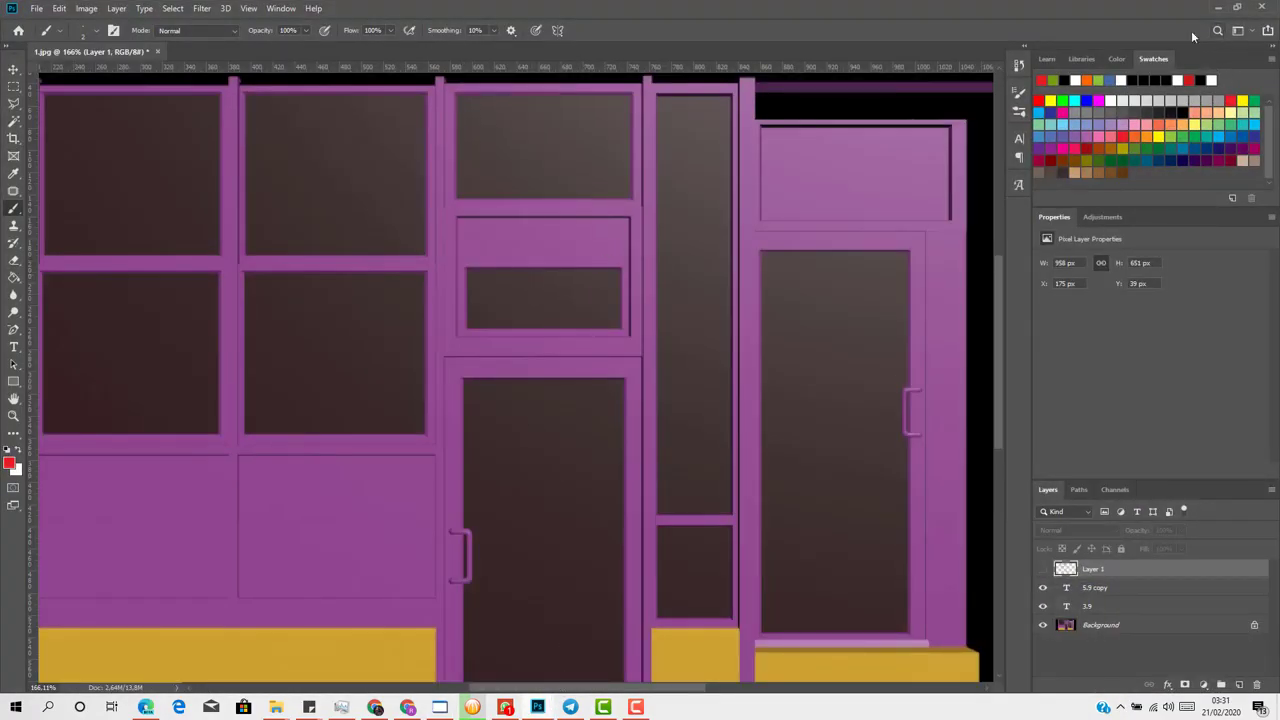
left_click(1217, 9)
scroll(640, 374, "down", 5)
middle_click_drag(640, 374, 606, 396, "alt")
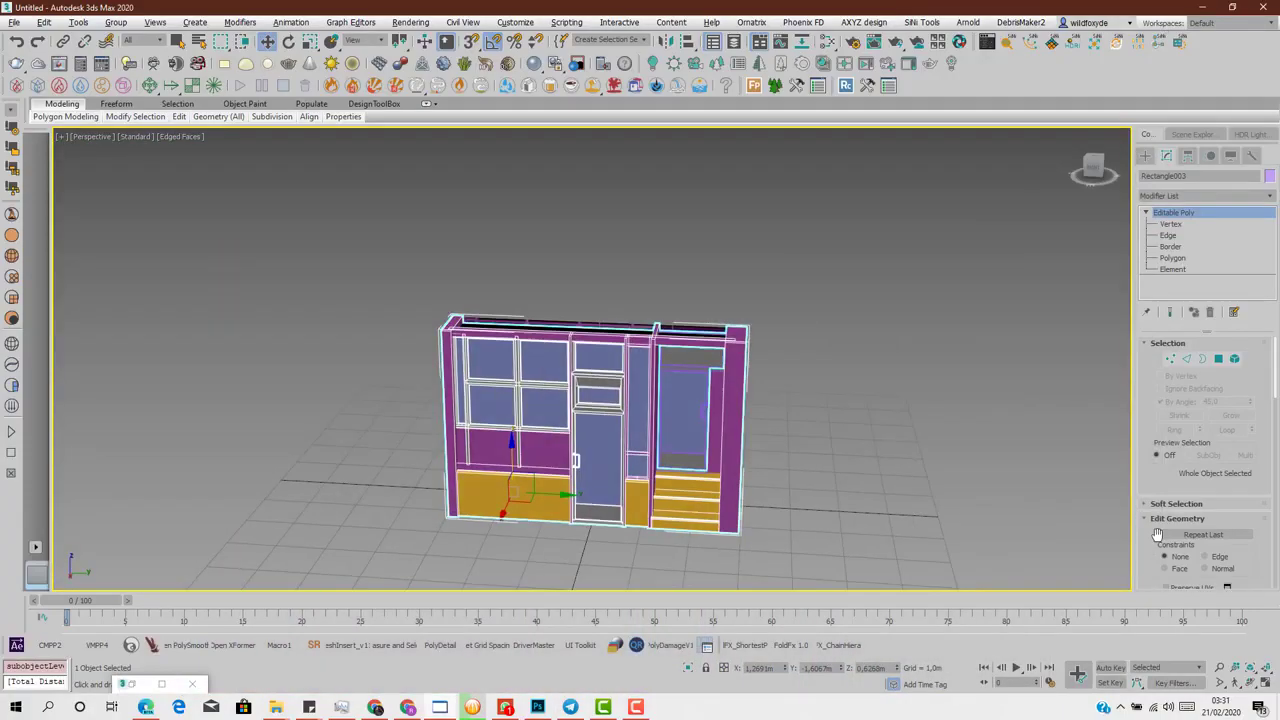
scroll(1201, 474, "down", 2)
left_click(1172, 517)
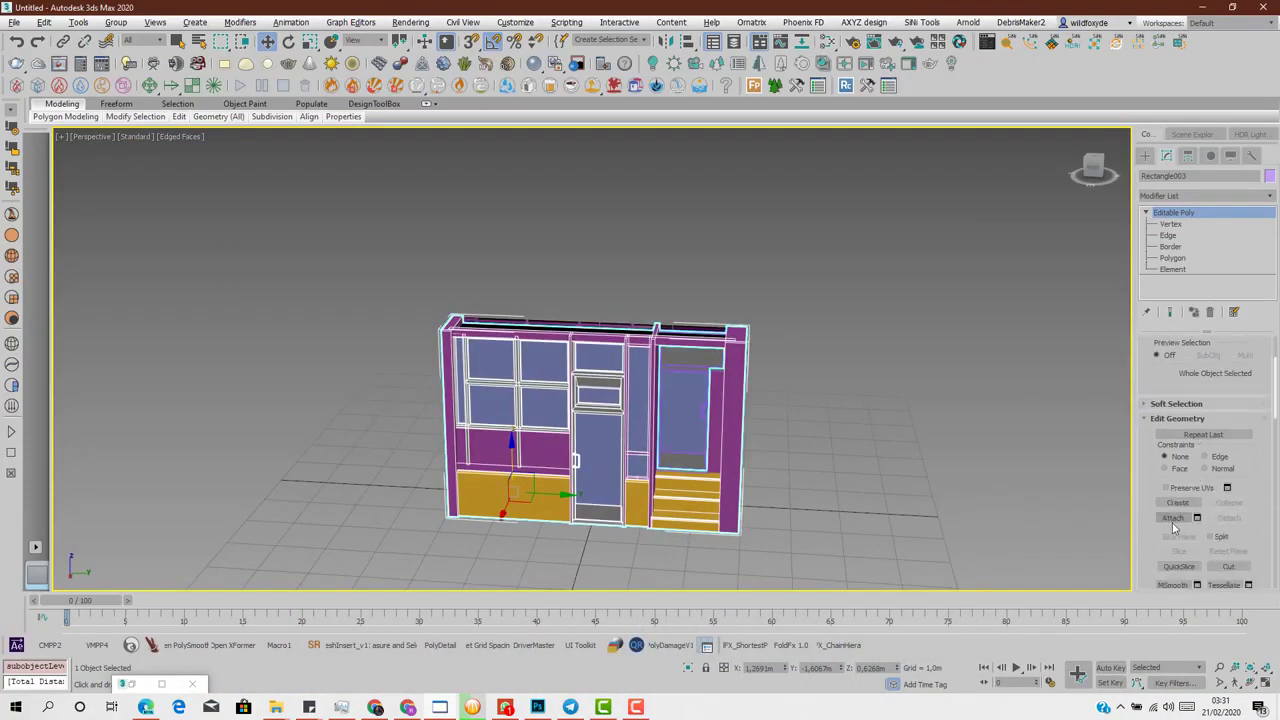
left_click(697, 422)
key("w")
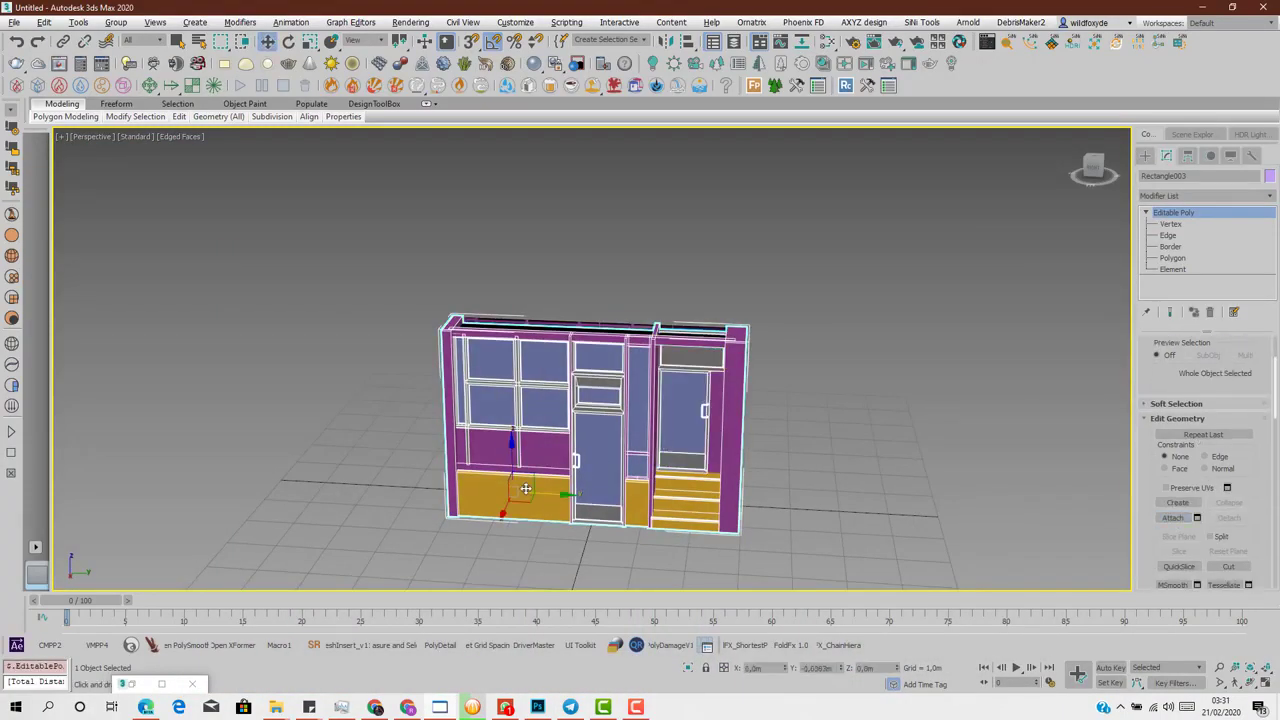
- Move the whole facade along Y to stand beside the reference image plane, and compare the bottom of the stair door with it
left_click_drag(537, 492, 240, 447)
middle_click_drag(240, 447, 948, 429, "alt")
scroll(336, 477, "up", 4)
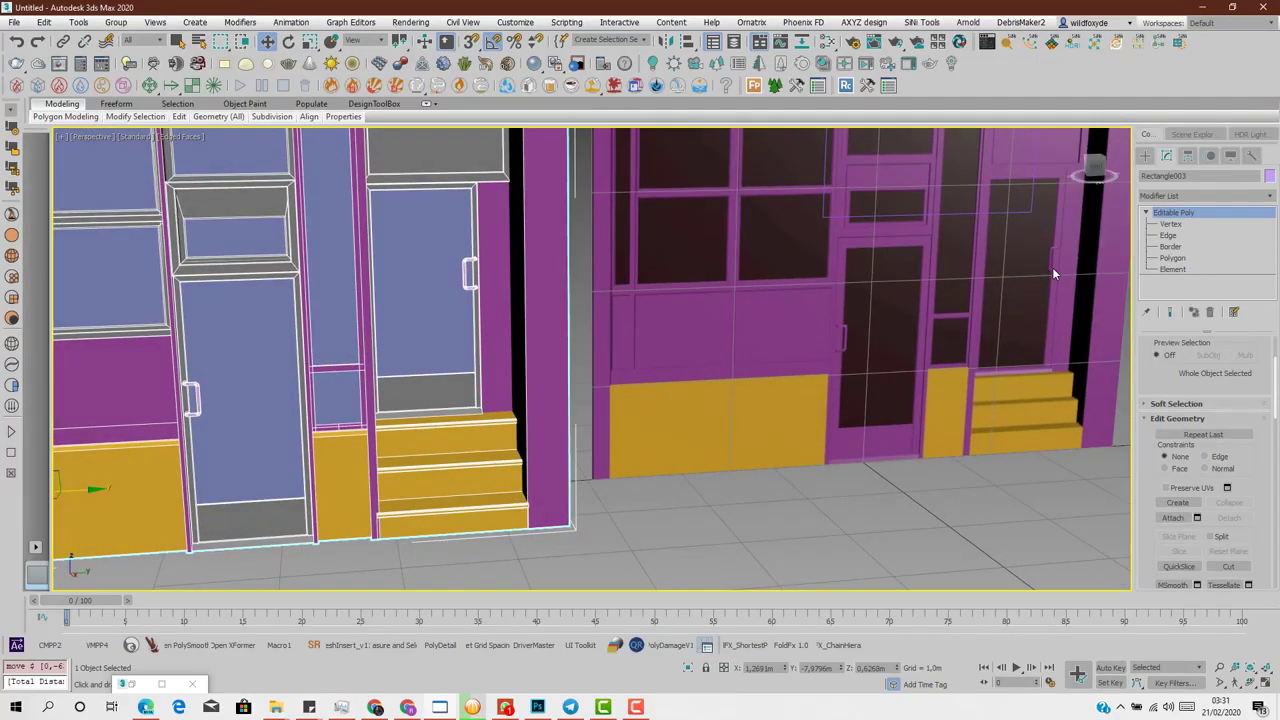
scroll(1028, 289, "up", 5)
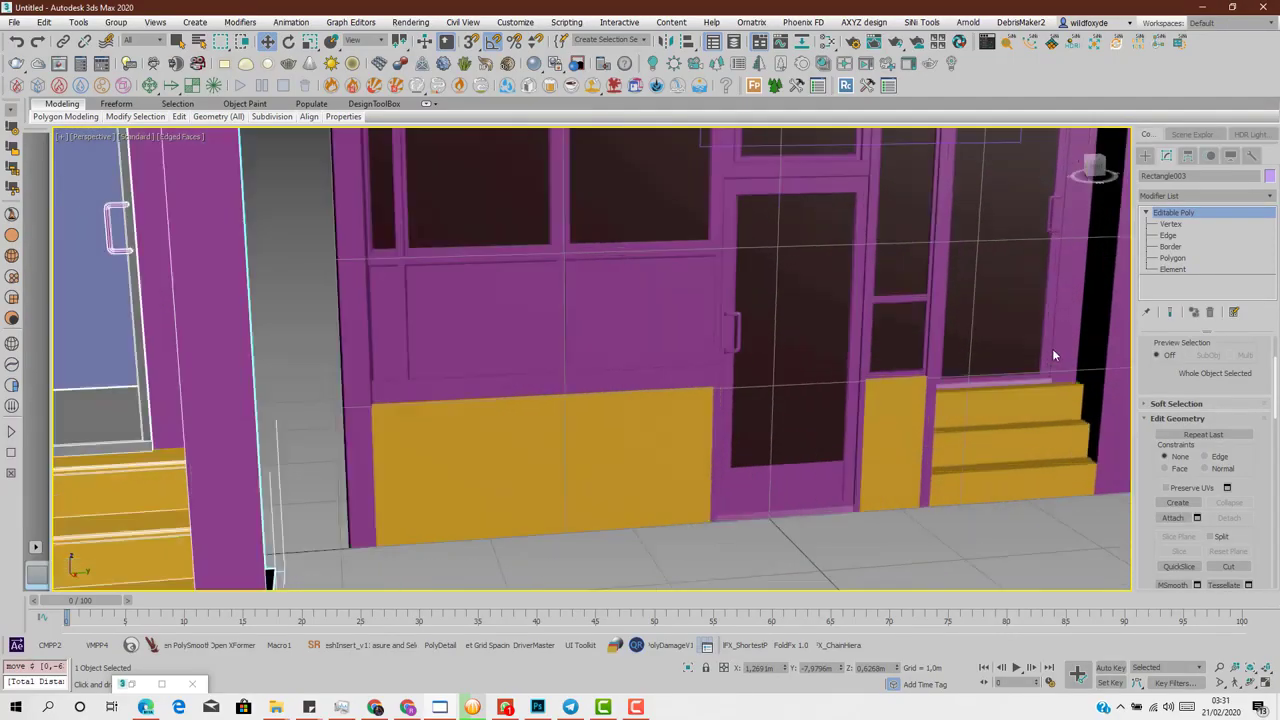
scroll(563, 374, "down", 6)
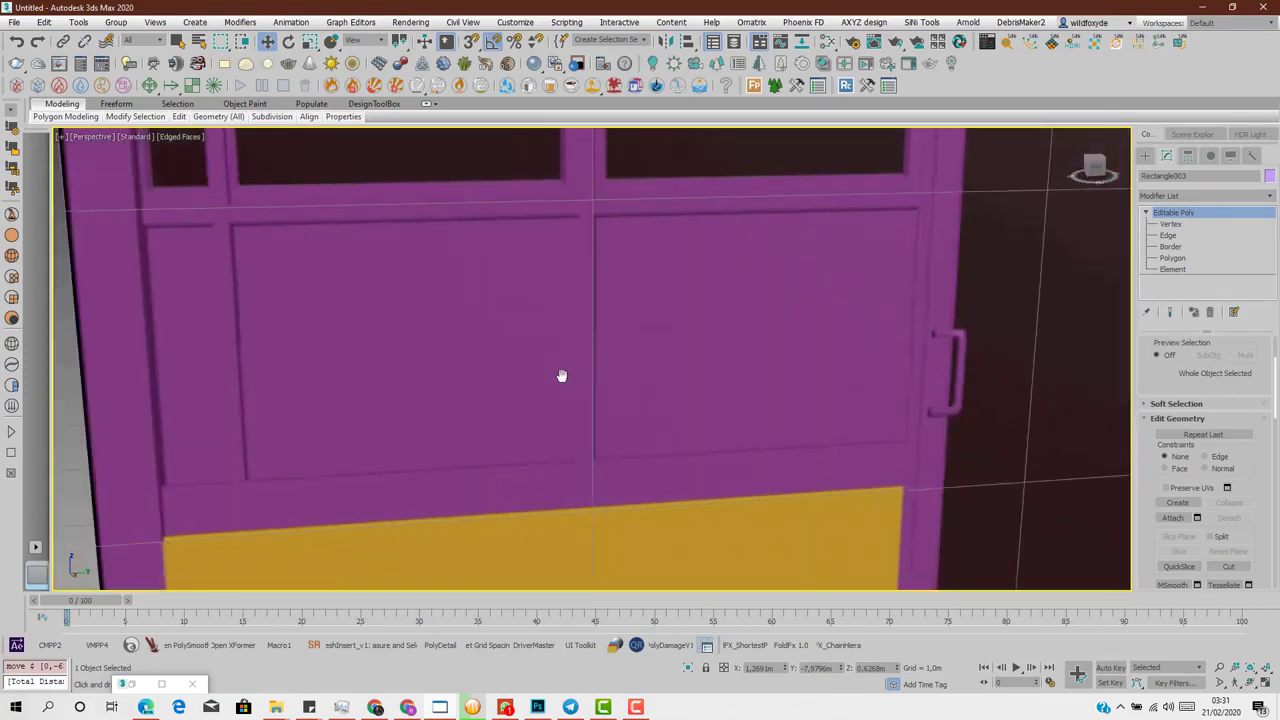
scroll(275, 439, "up", 5)
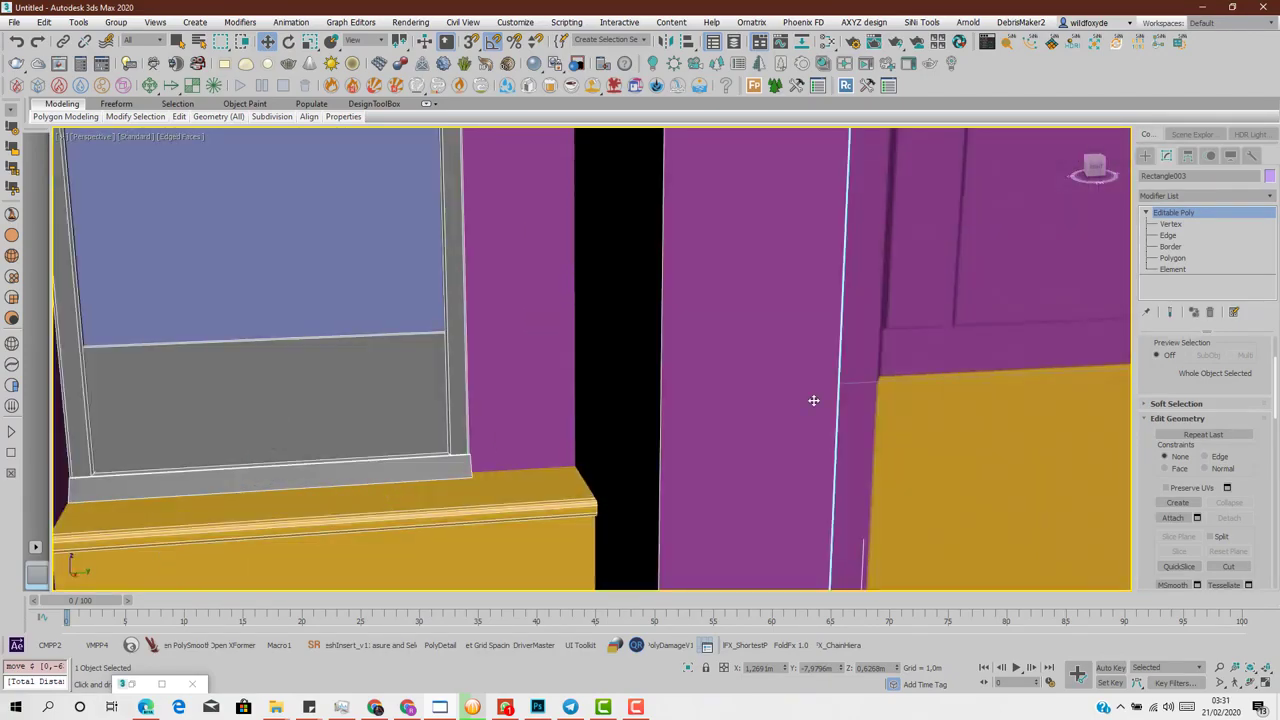
scroll(1189, 384, "up", 2)
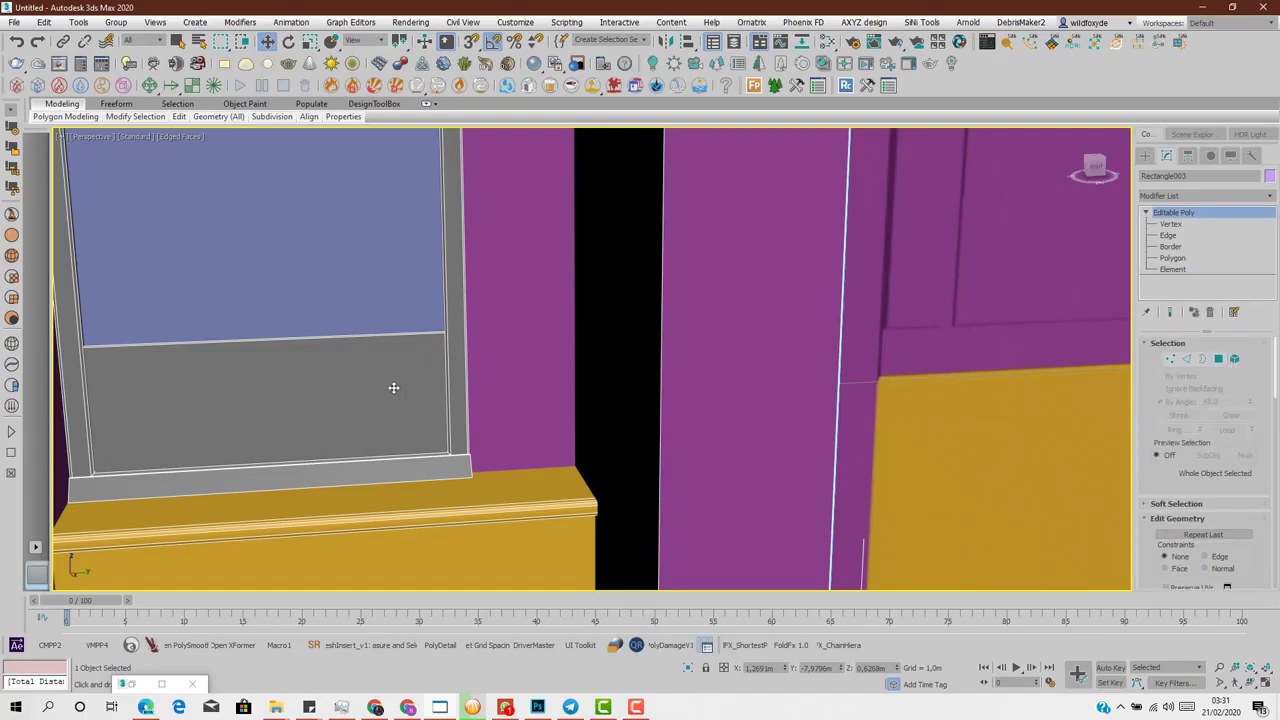
scroll(751, 391, "down", 10)
scroll(699, 405, "up", 3)
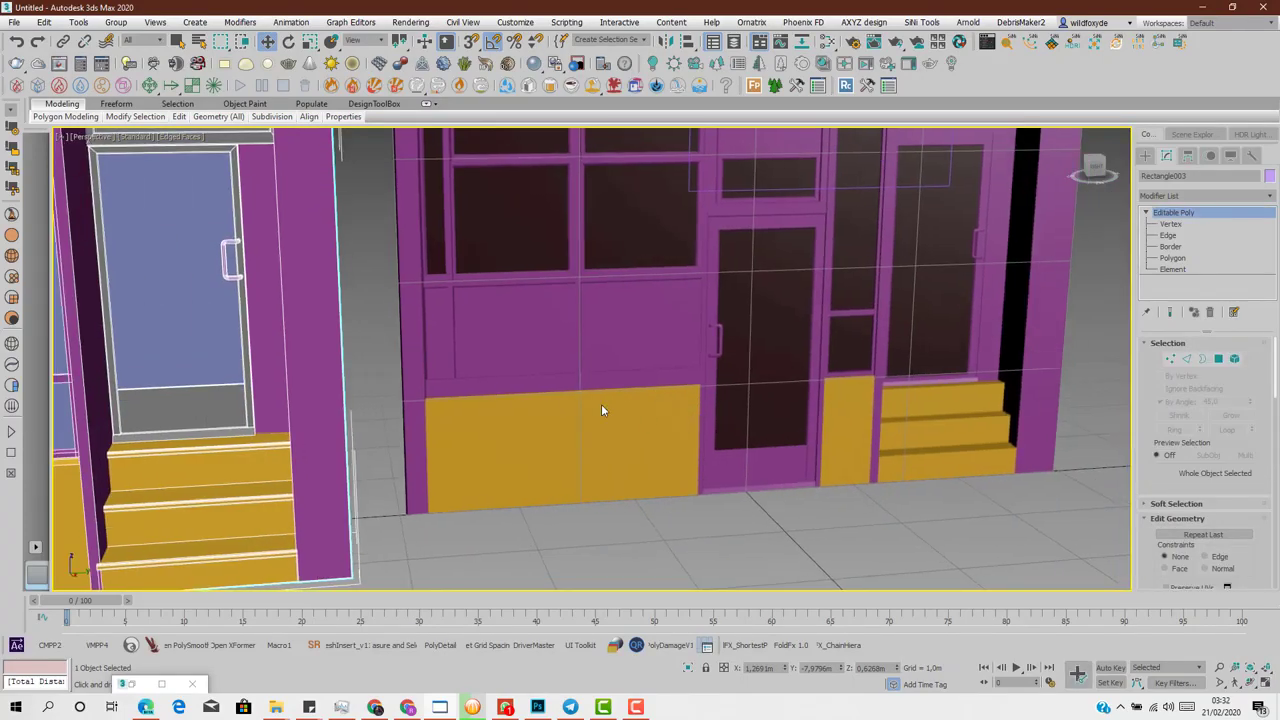
scroll(601, 410, "up", 10)
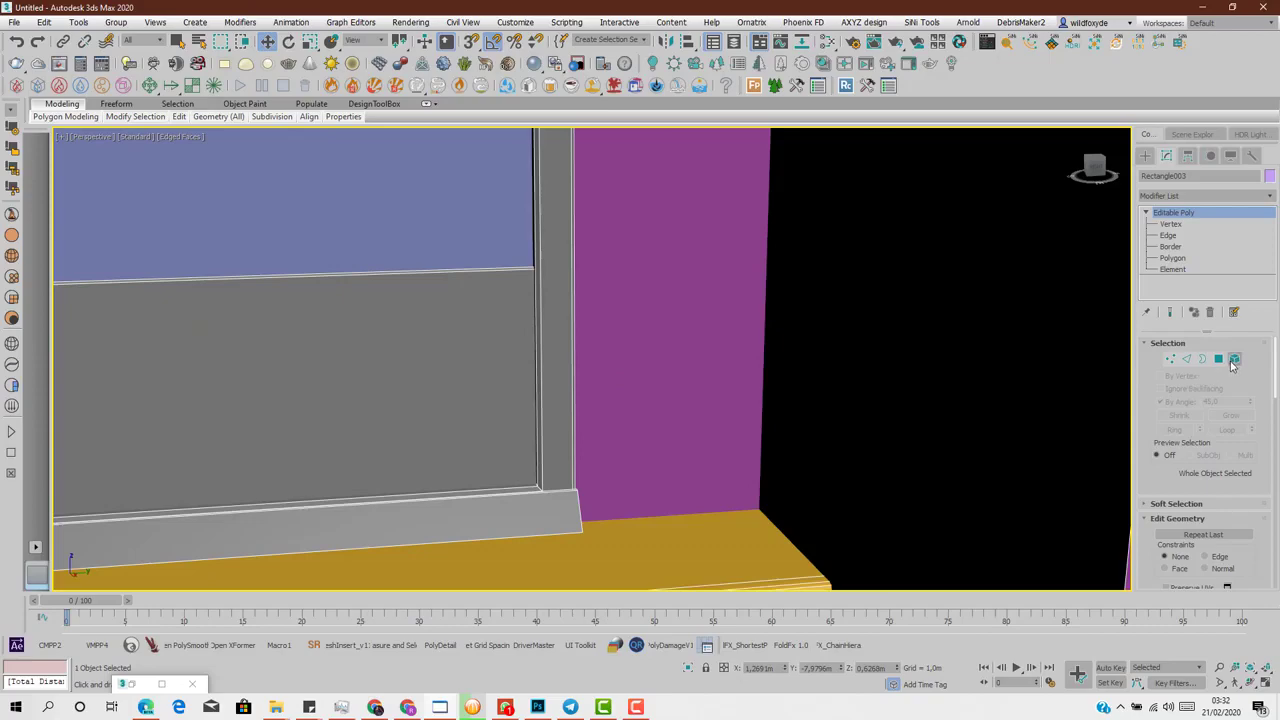
- Delete the grey kick panel element of the stair door and lower the glass pane's bottom edge to the bottom frame
left_click(1234, 359)
left_click(484, 348)
key("Delete")
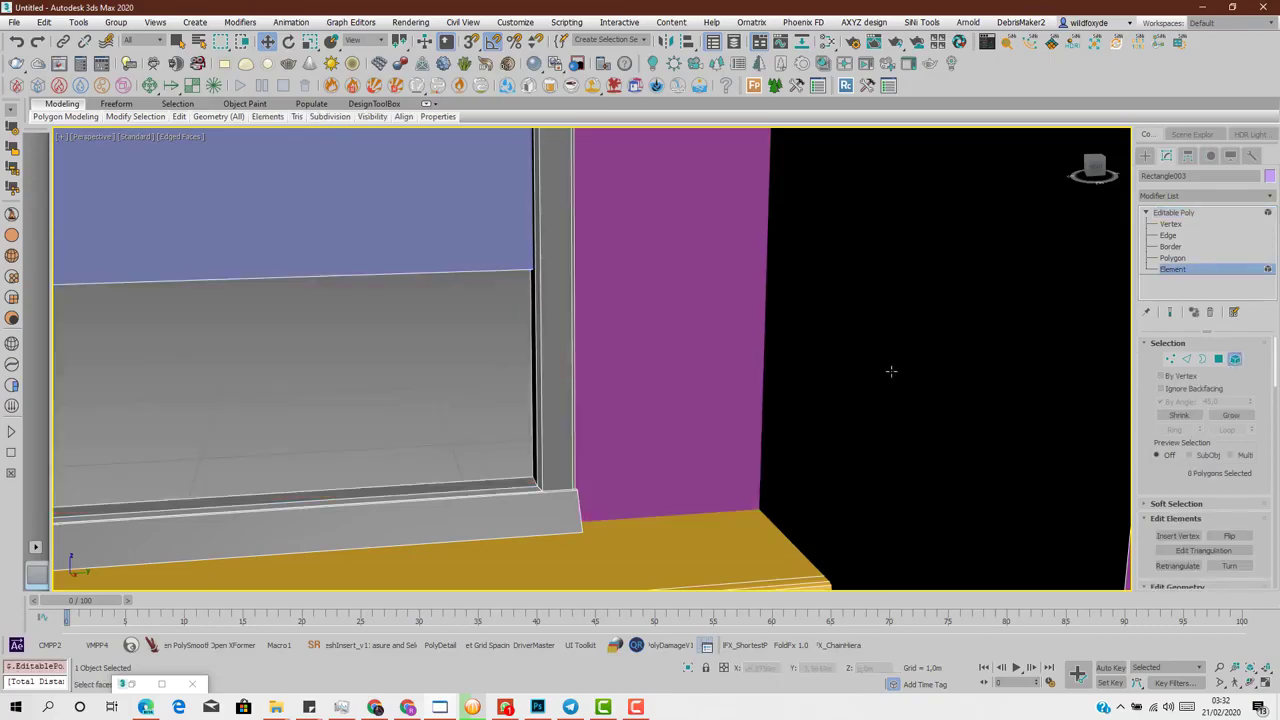
left_click(1187, 359)
left_click(254, 278)
middle_click_drag(254, 270, 370, 283)
left_click_drag(335, 261, 377, 477)
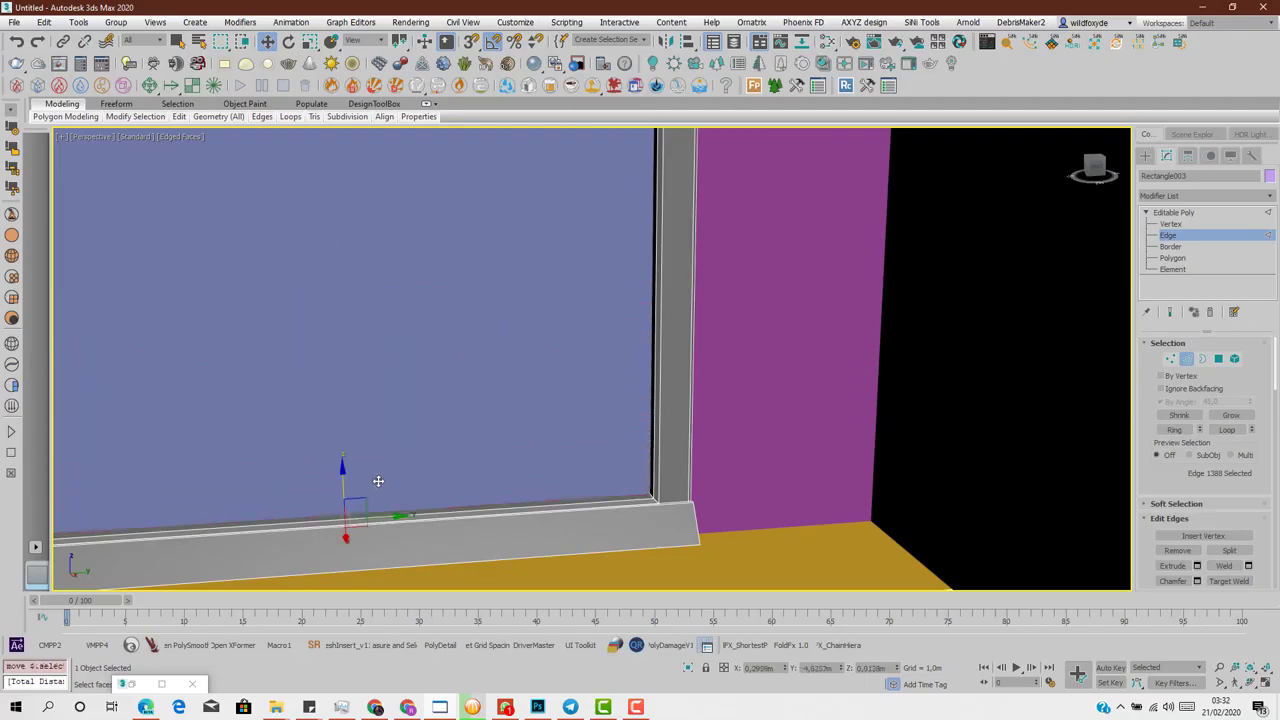
middle_click_drag(377, 477, 558, 425)
scroll(558, 425, "down", 10)
scroll(876, 420, "up", 12)
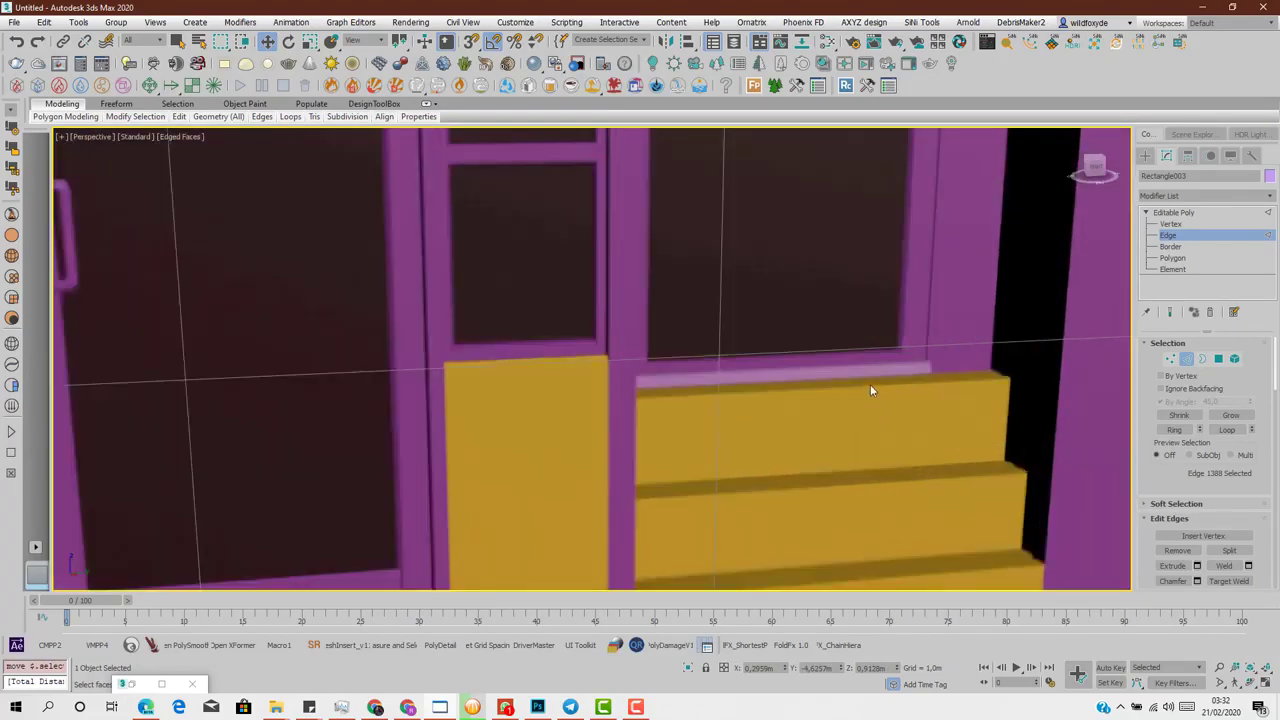
scroll(924, 281, "down", 8)
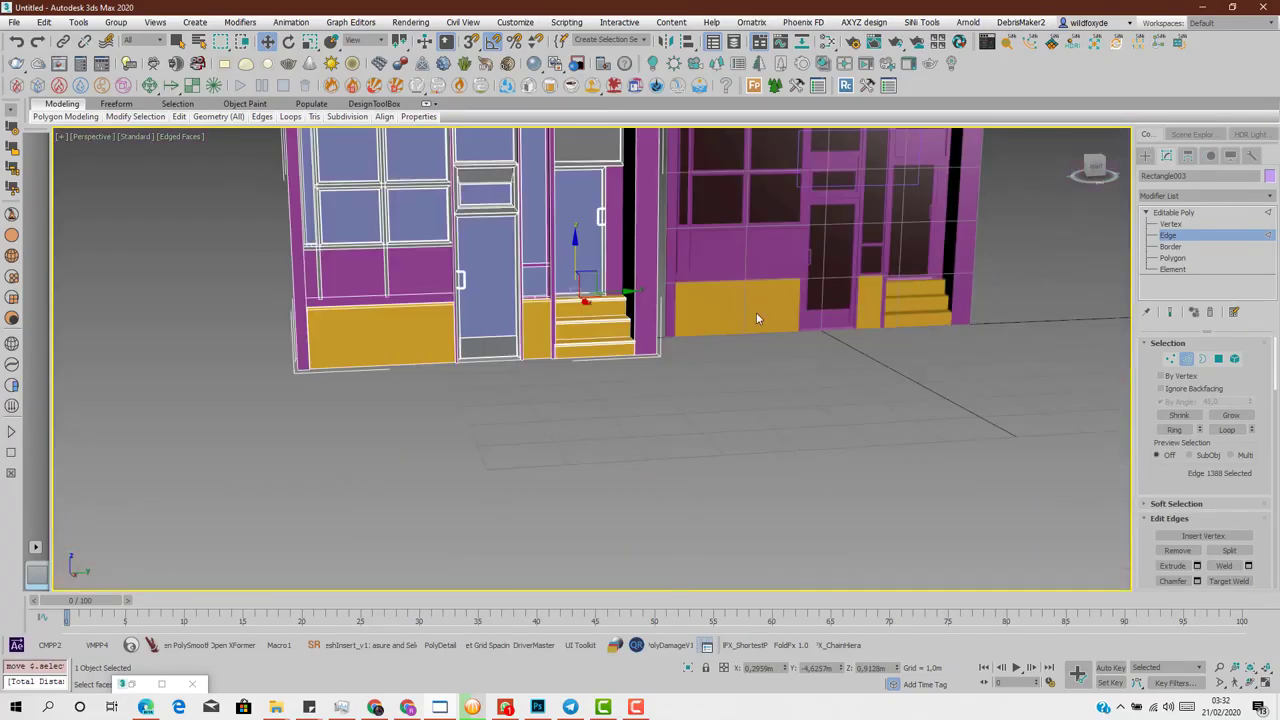
- Select the narrow upper face of the stair door's bottom sill and lower it slightly along Z
scroll(756, 312, "up", 12)
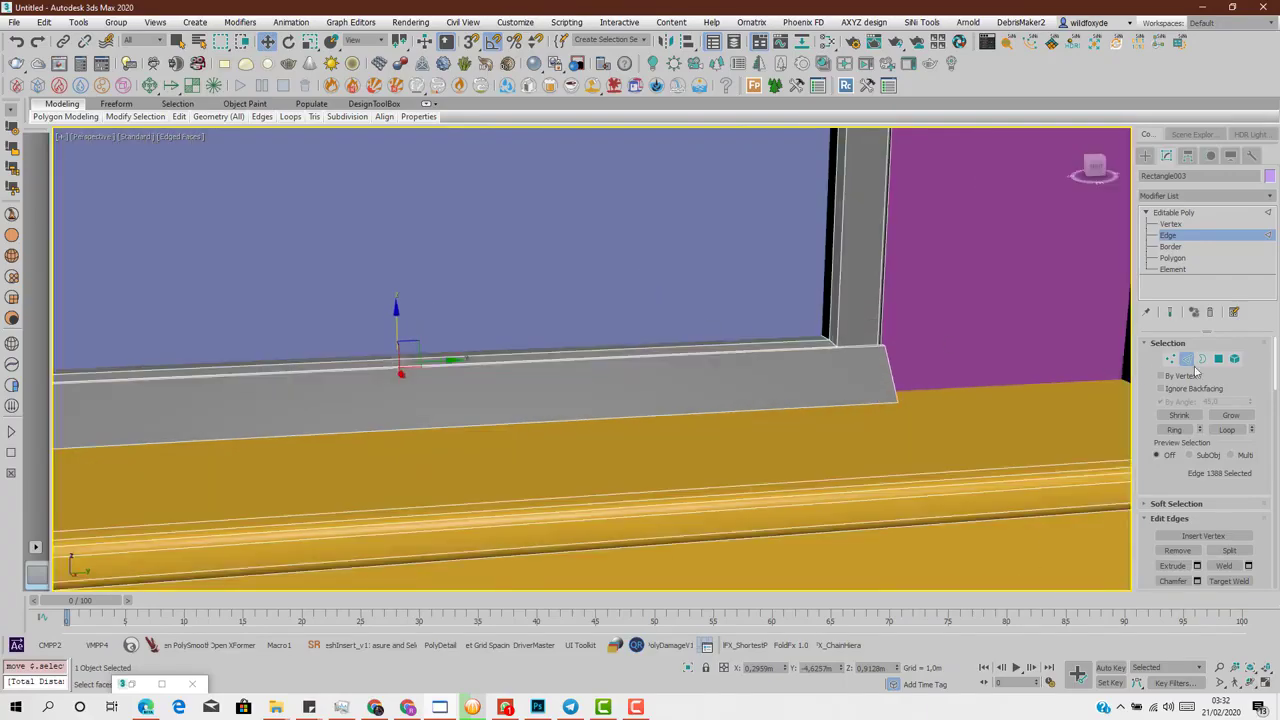
left_click(601, 365)
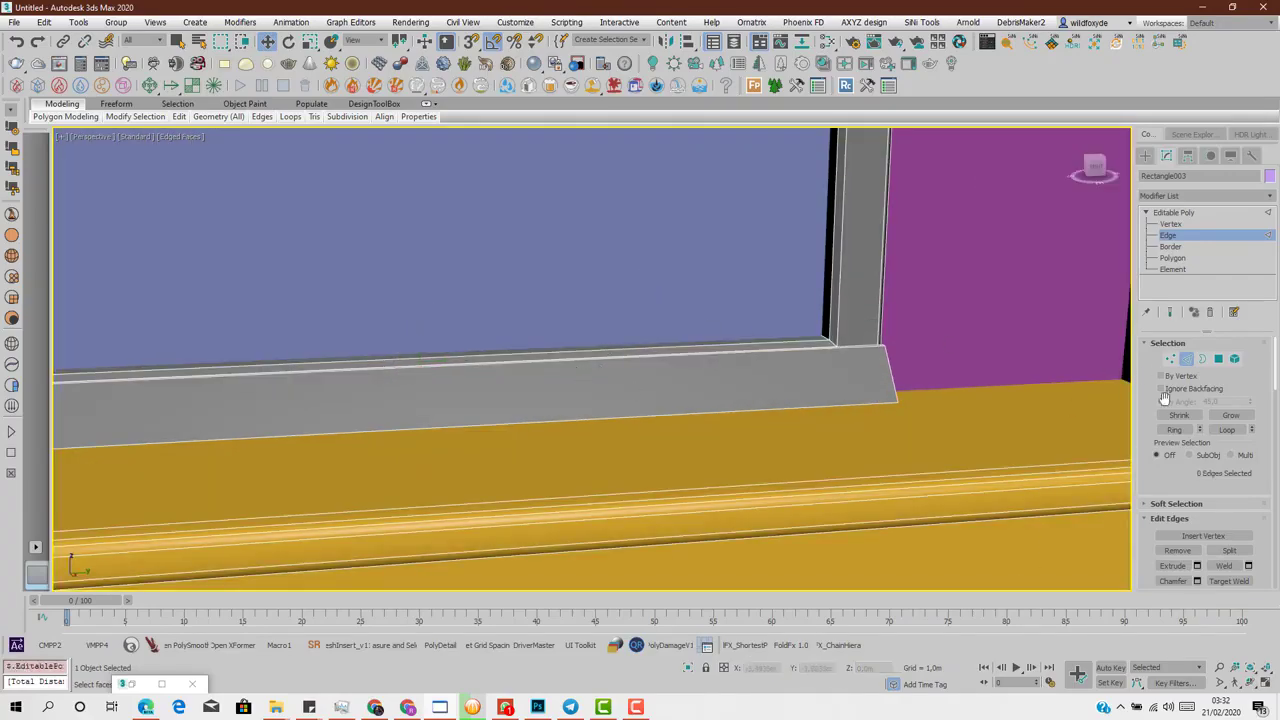
left_click(1218, 359)
left_click(701, 372)
scroll(560, 368, "up", 6)
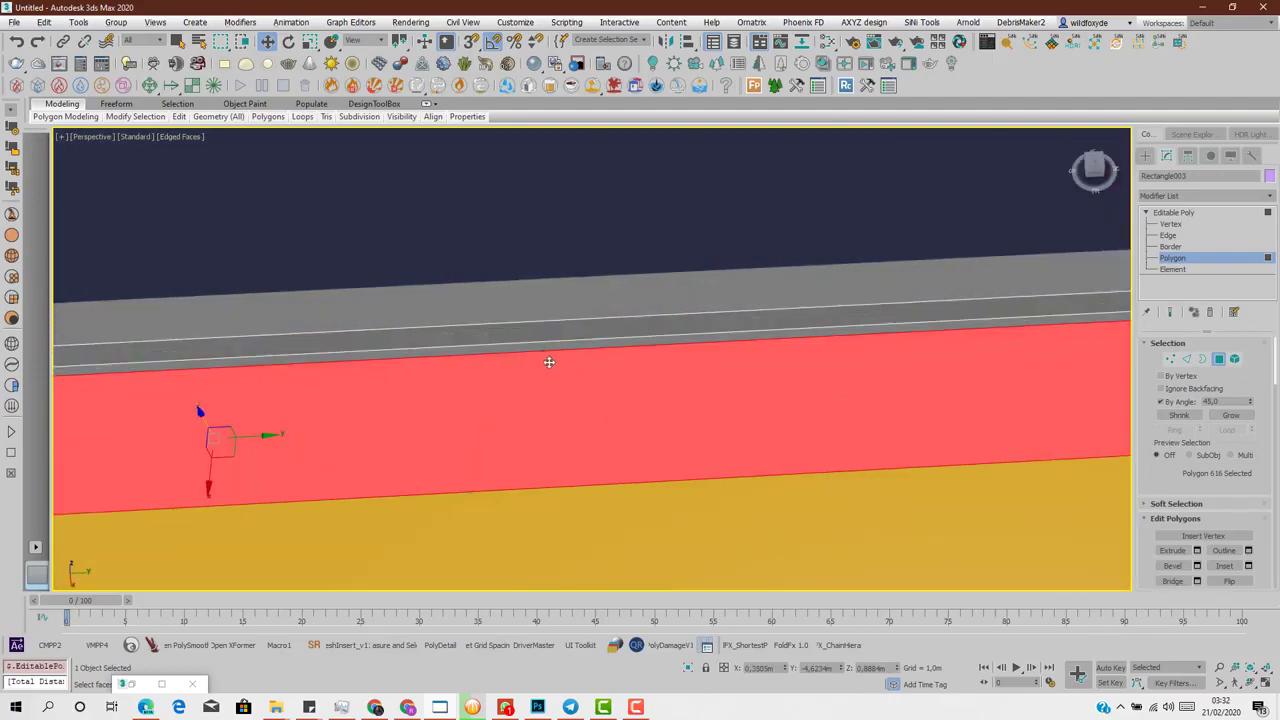
left_click(546, 355)
scroll(543, 346, "down", 5)
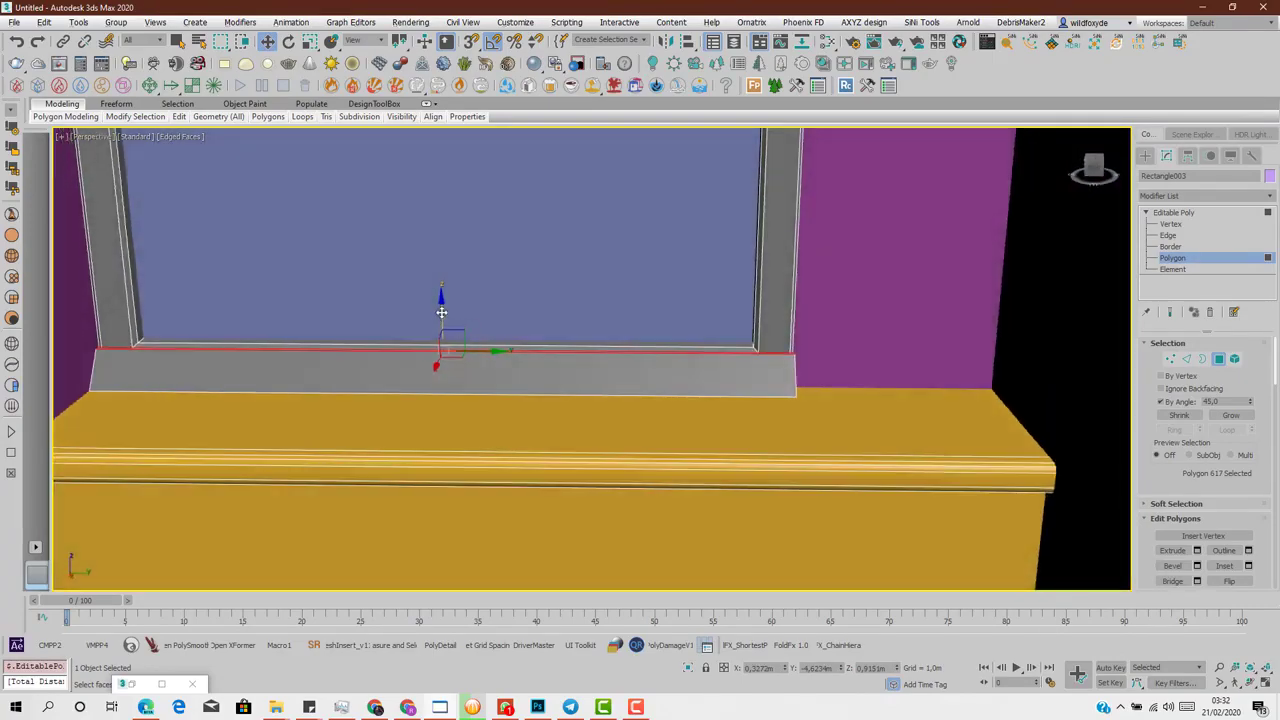
scroll(442, 318, "down", 4)
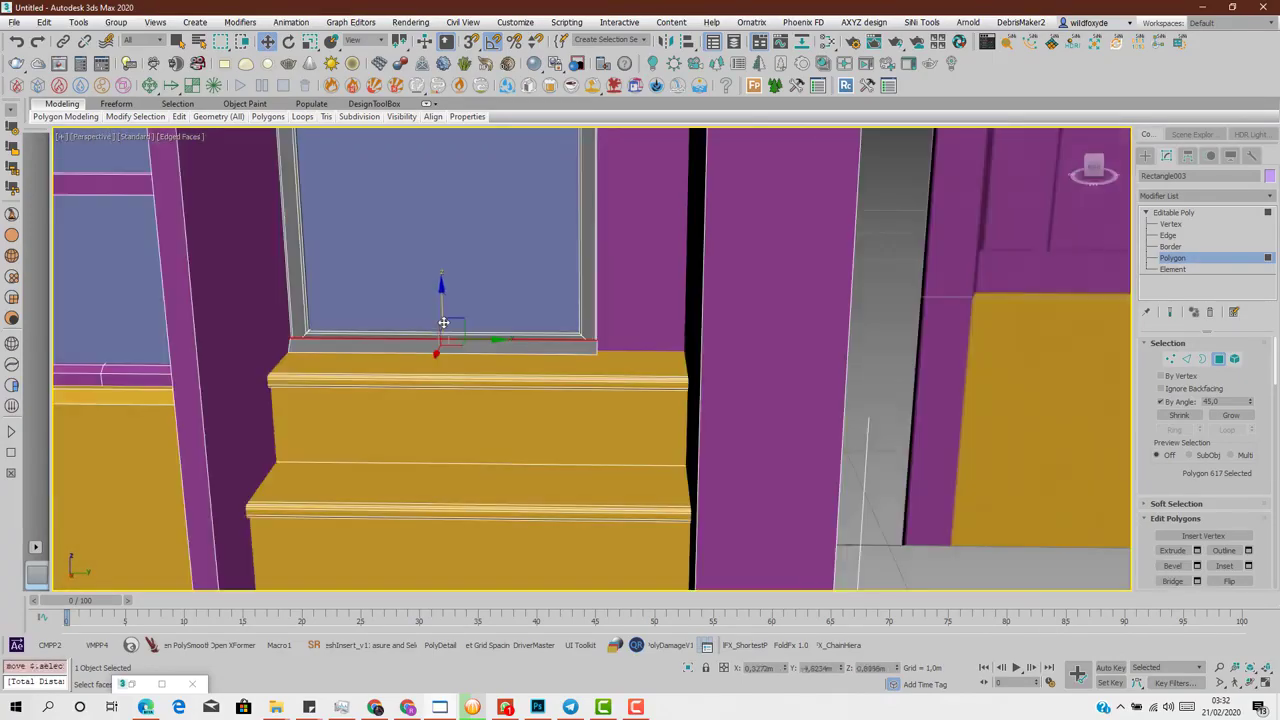
middle_click_drag(443, 322, 458, 299, "alt")
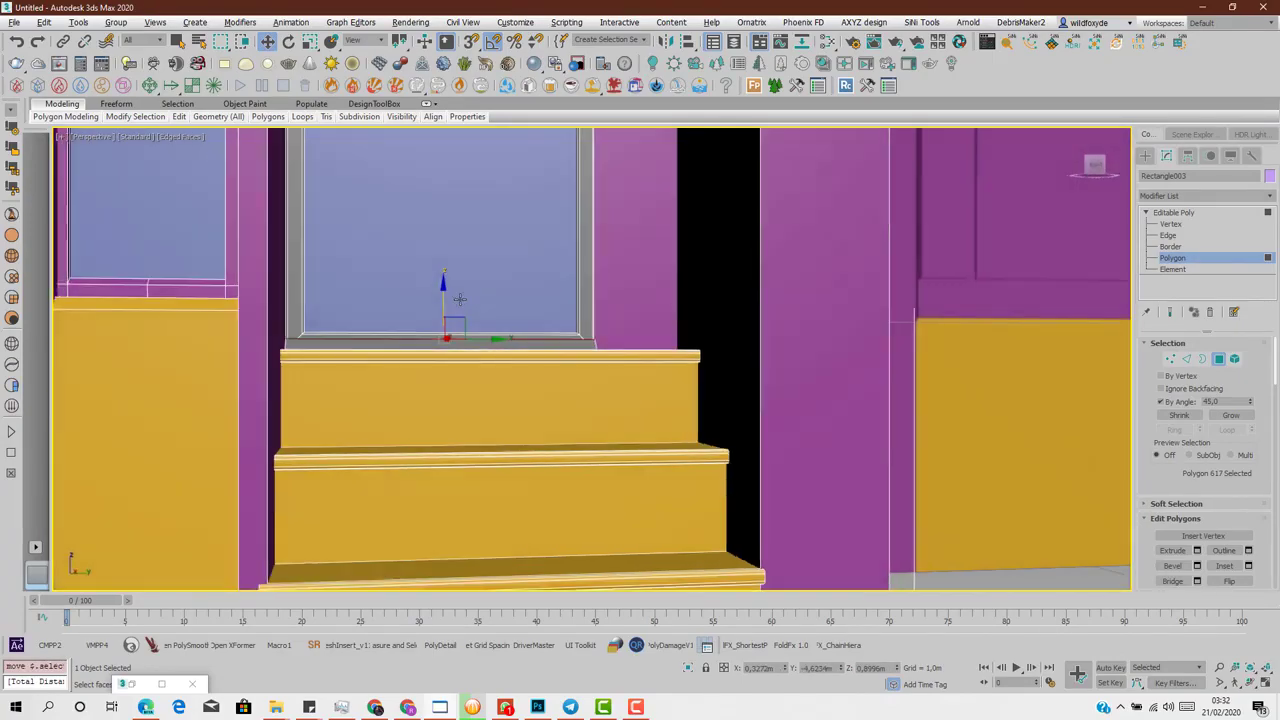
left_click(1219, 359)
- Compare the facade's windows, doors, lower panels and stairs with the reference image plane
scroll(565, 353, "down", 2)
middle_click_drag(578, 354, 1039, 352, "alt")
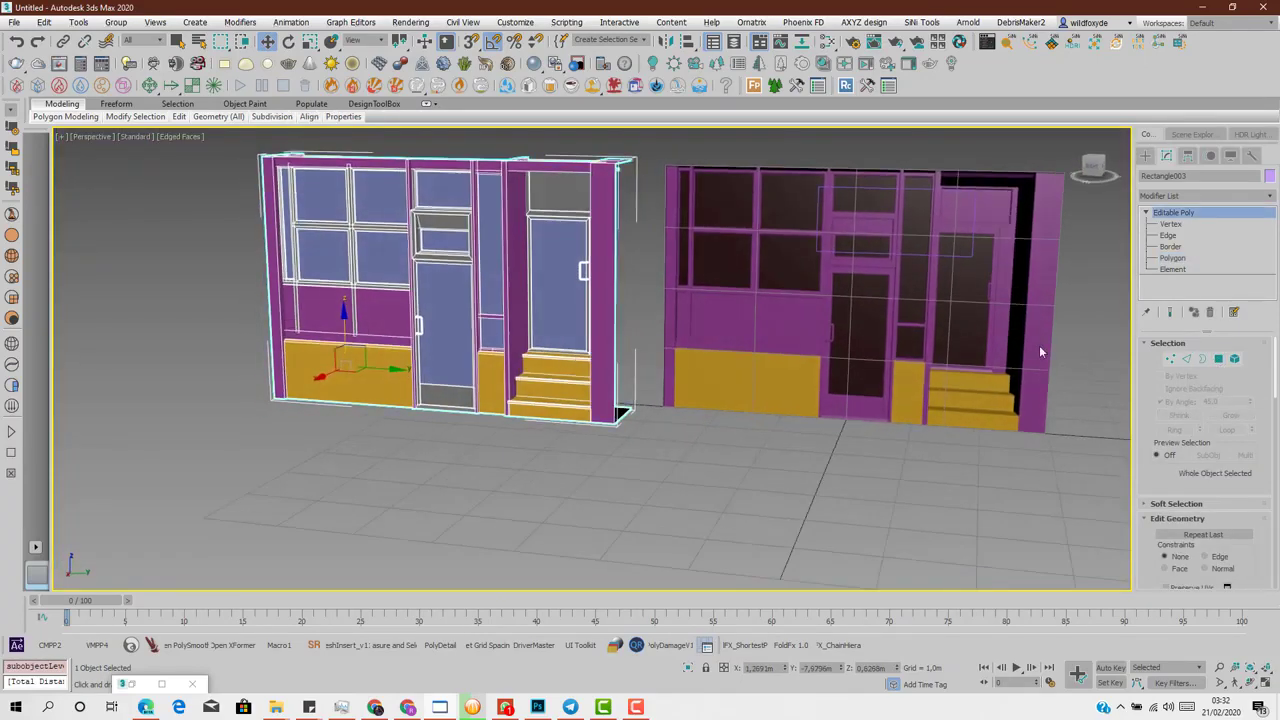
middle_click_drag(979, 293, 982, 308, "alt")
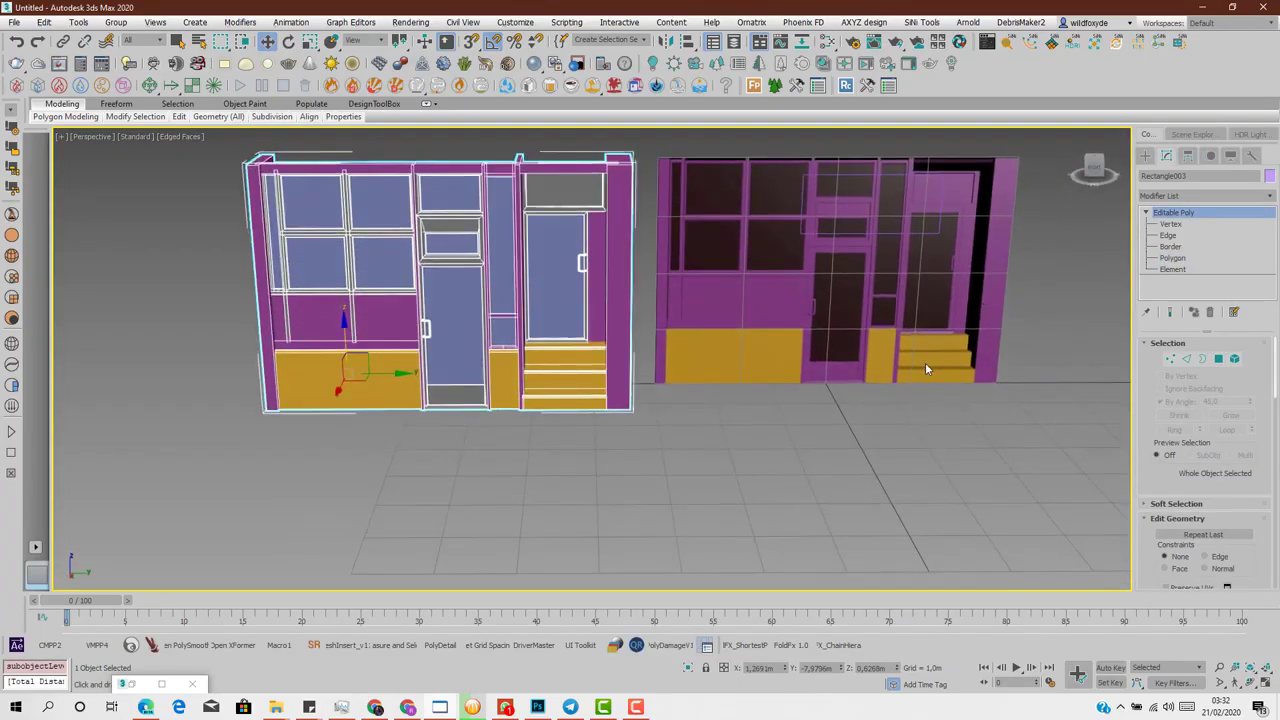
scroll(552, 186, "up", 3)
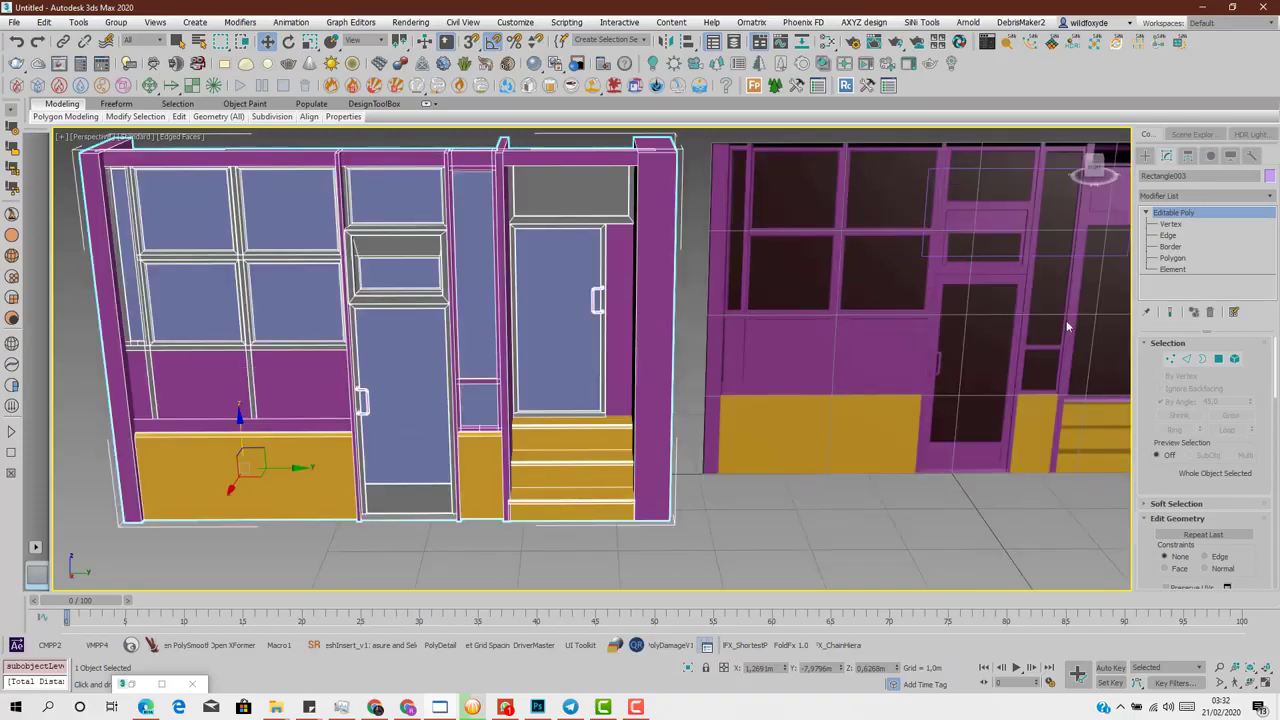
middle_click_drag(1067, 327, 826, 333, "alt")
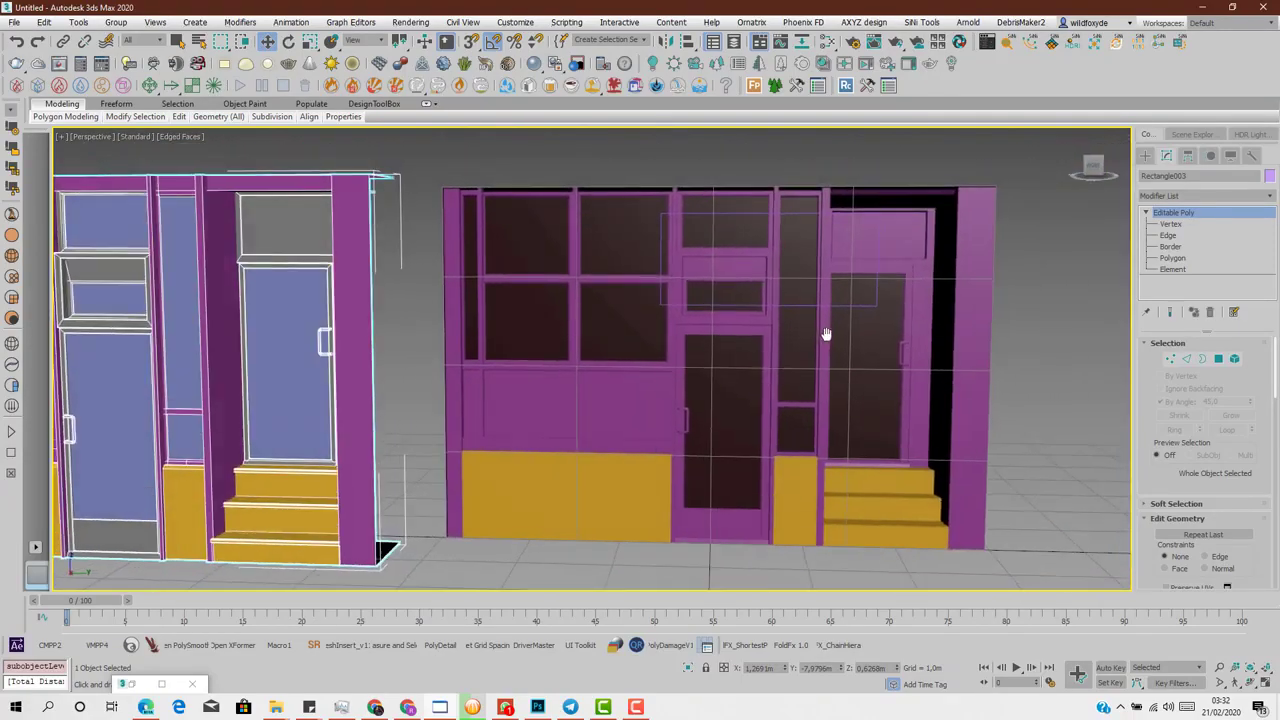
middle_click_drag(398, 466, 522, 454)
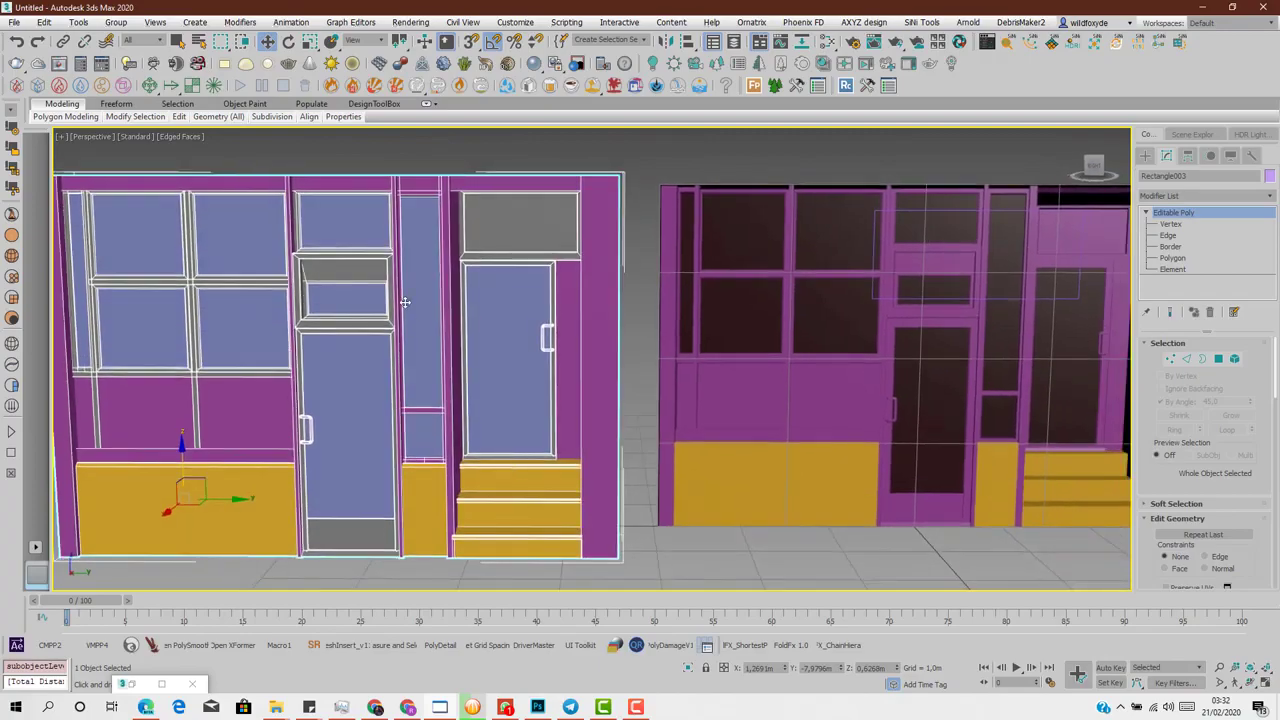
middle_click_drag(370, 355, 374, 363, "alt")
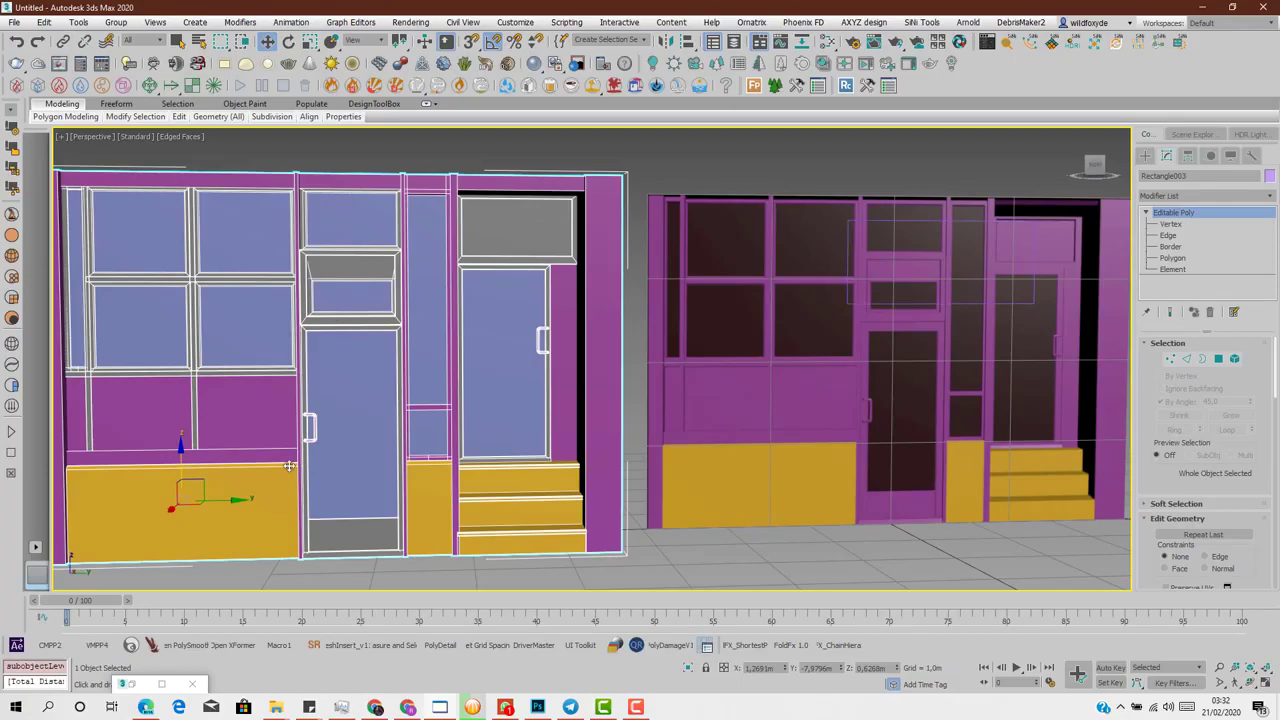
middle_click_drag(281, 390, 314, 406)
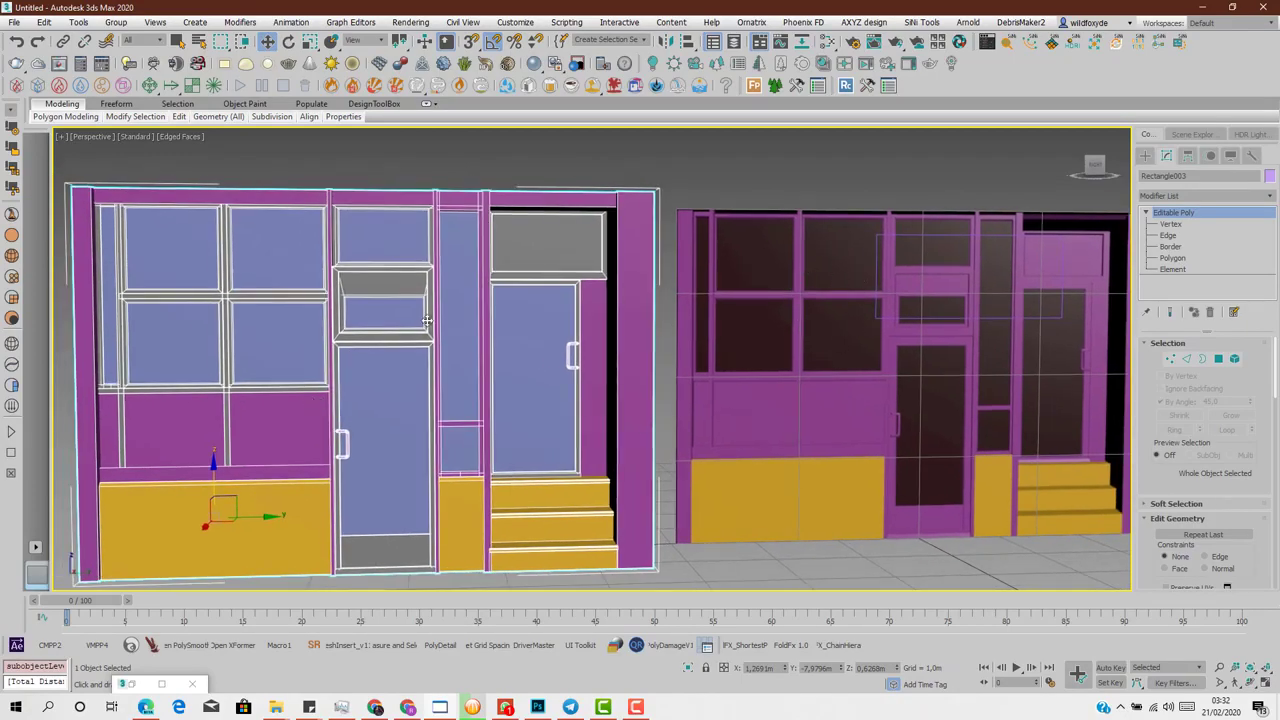
scroll(903, 435, "up", 5)
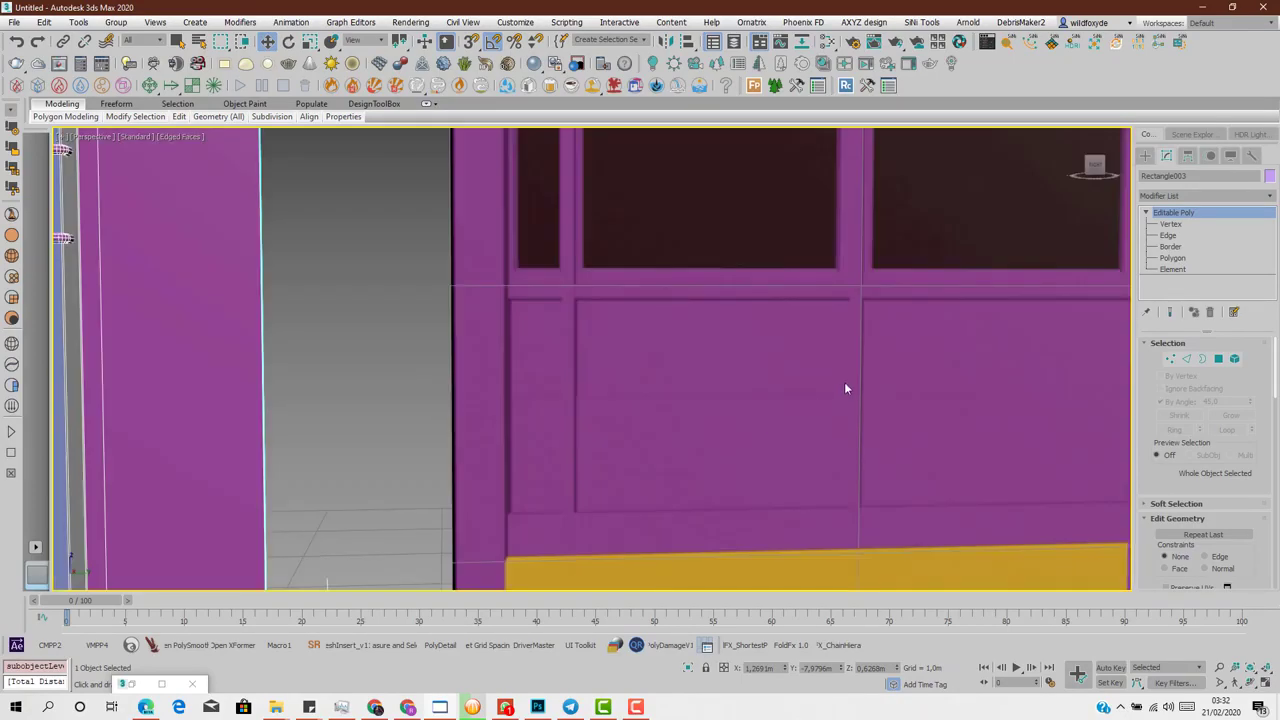
scroll(846, 388, "down", 4)
middle_click_drag(388, 412, 818, 348)
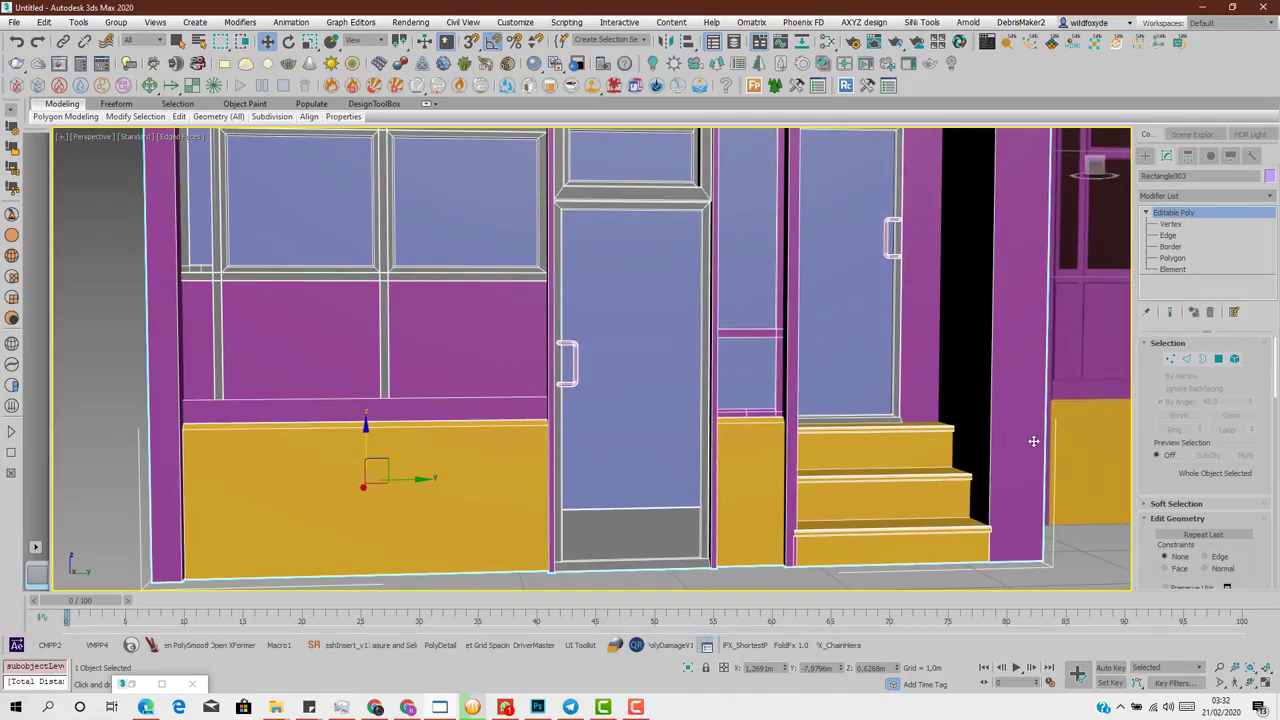
middle_click_drag(1033, 441, 880, 434)
scroll(866, 471, "down", 5)
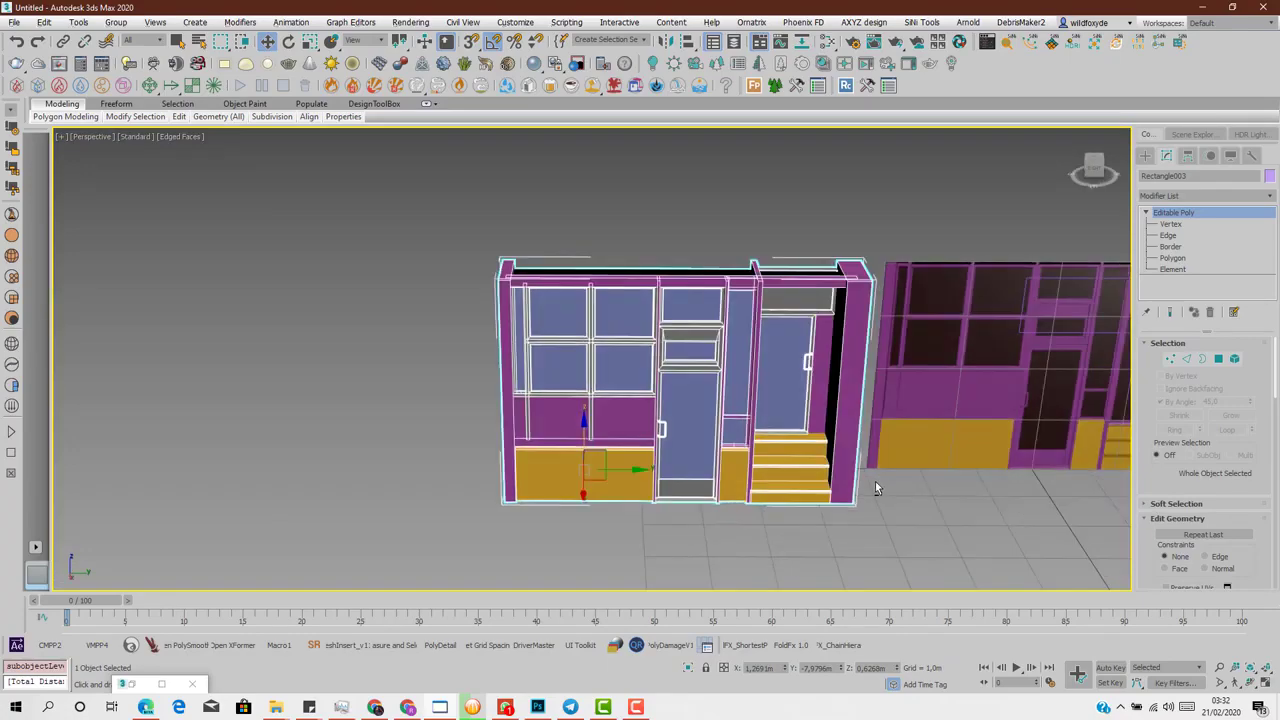
- Move the whole facade along Y to stand beside the other finished facade model and compare the two
scroll(820, 455, "down", 4)
left_click_drag(757, 461, 601, 442)
scroll(517, 446, "down", 2)
scroll(472, 448, "up", 5)
middle_click_drag(472, 448, 520, 427, "alt")
middle_click_drag(626, 498, 832, 457, "alt")
middle_click_drag(1047, 481, 908, 436, "alt")
scroll(1002, 319, "up", 3)
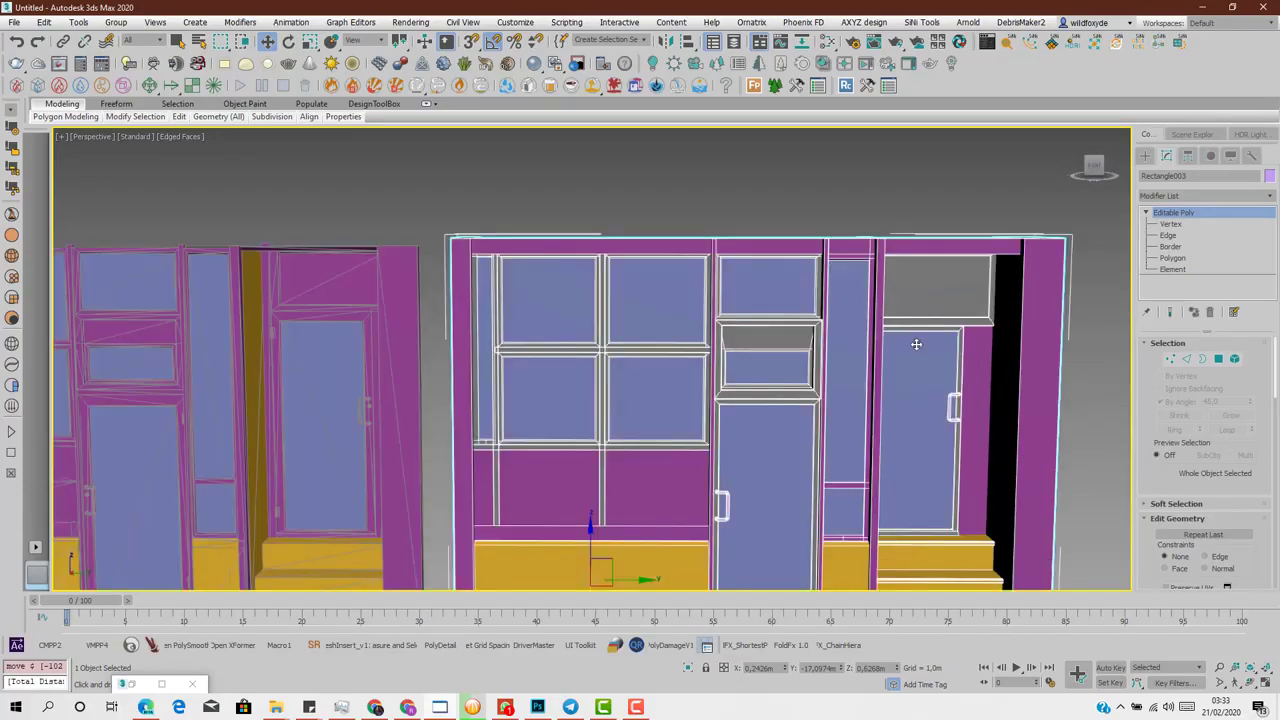
scroll(916, 344, "down", 4)
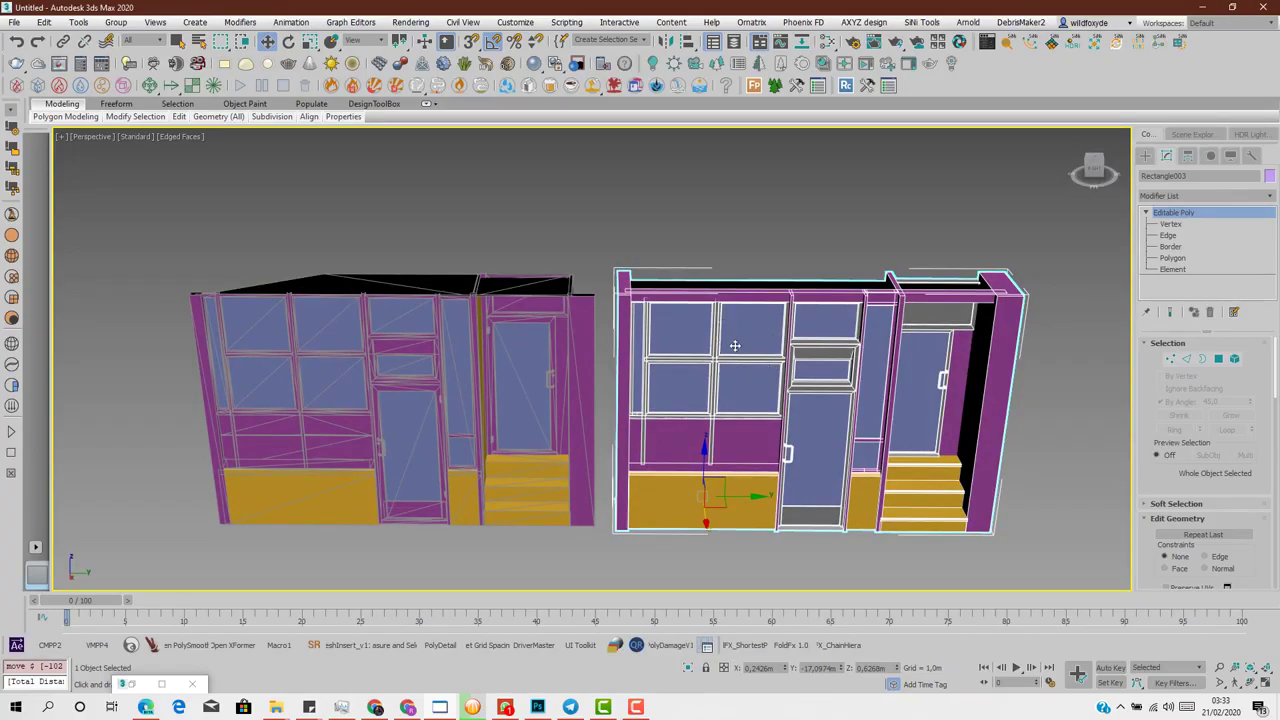
- Clone the top face of the stair-side end pillar to an element, offset along X behind the facade
middle_click_drag(706, 390, 874, 369, "alt")
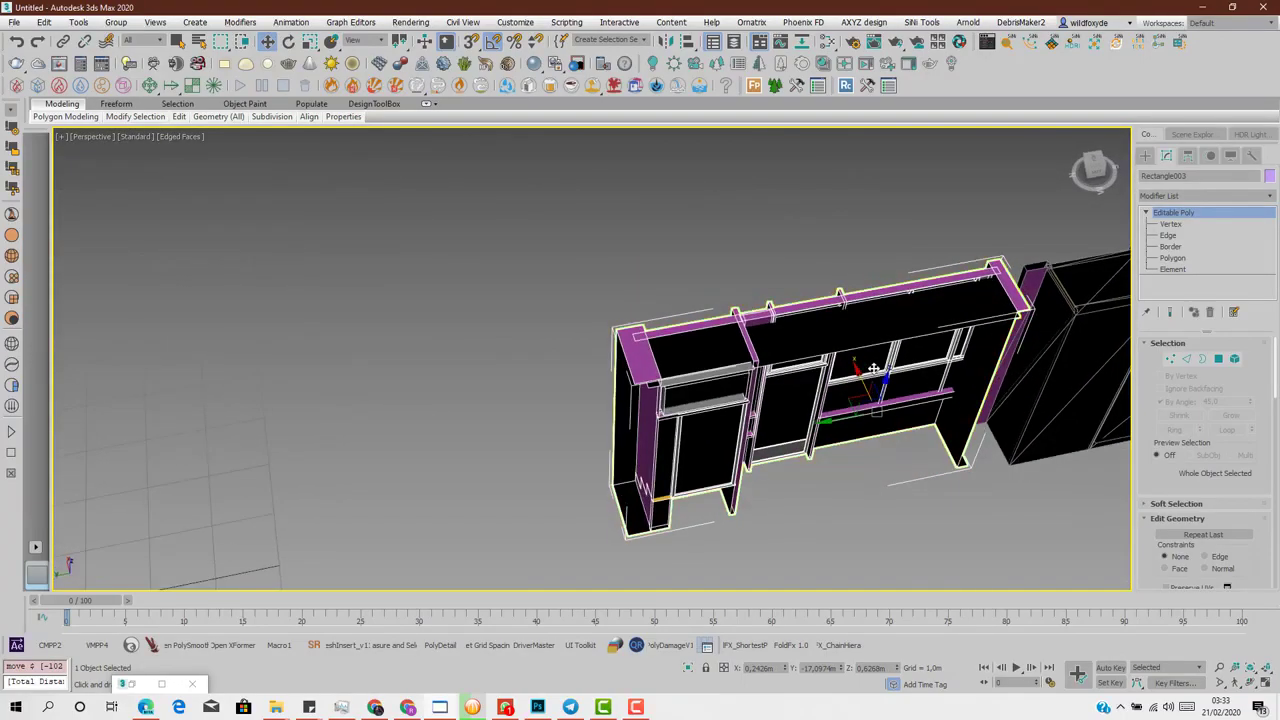
left_click(1219, 359)
middle_click_drag(757, 373, 758, 382, "alt")
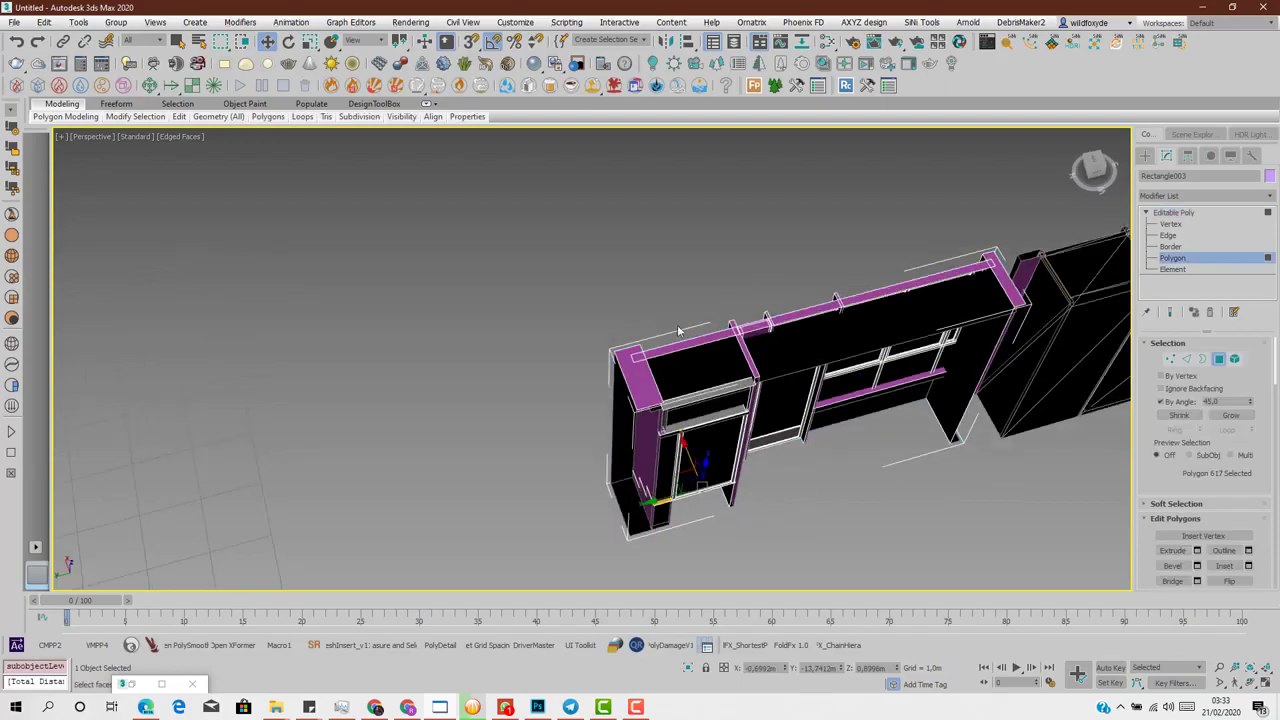
left_click(634, 370)
middle_click_drag(634, 372, 651, 386, "alt")
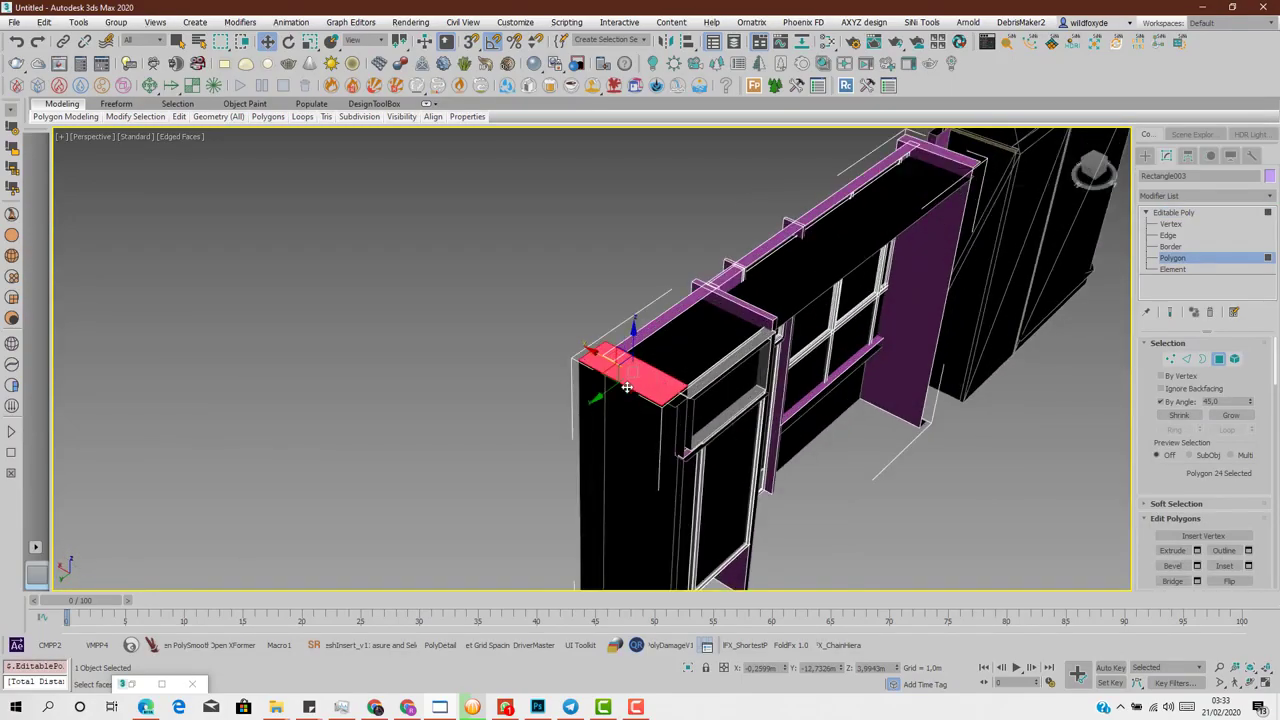
mouse_move(600, 385)
left_mouse_down("shift")
mouse_move(697, 422)
mouse_move(713, 448)
left_mouse_up("shift")
left_click(692, 365)
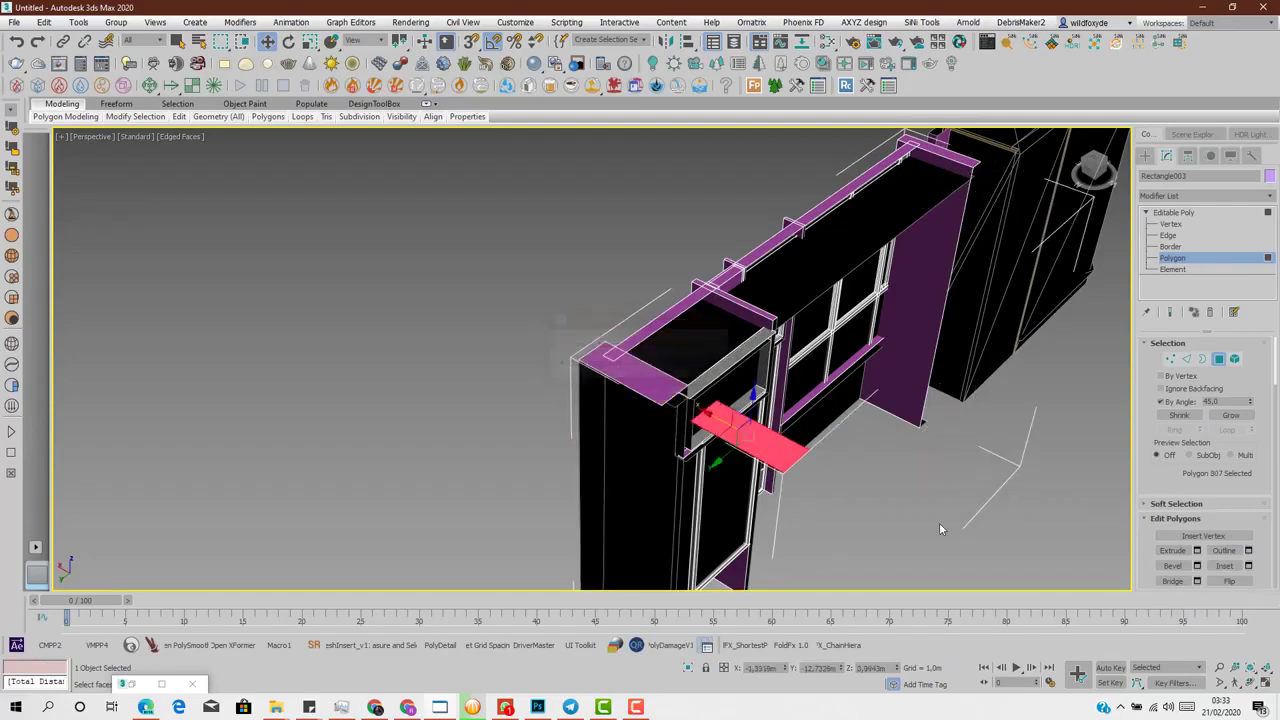
- Snap the cloned face's front edge to the pillar's front and stretch its inner side edge to the far end pillar
key("2")
left_click(685, 413)
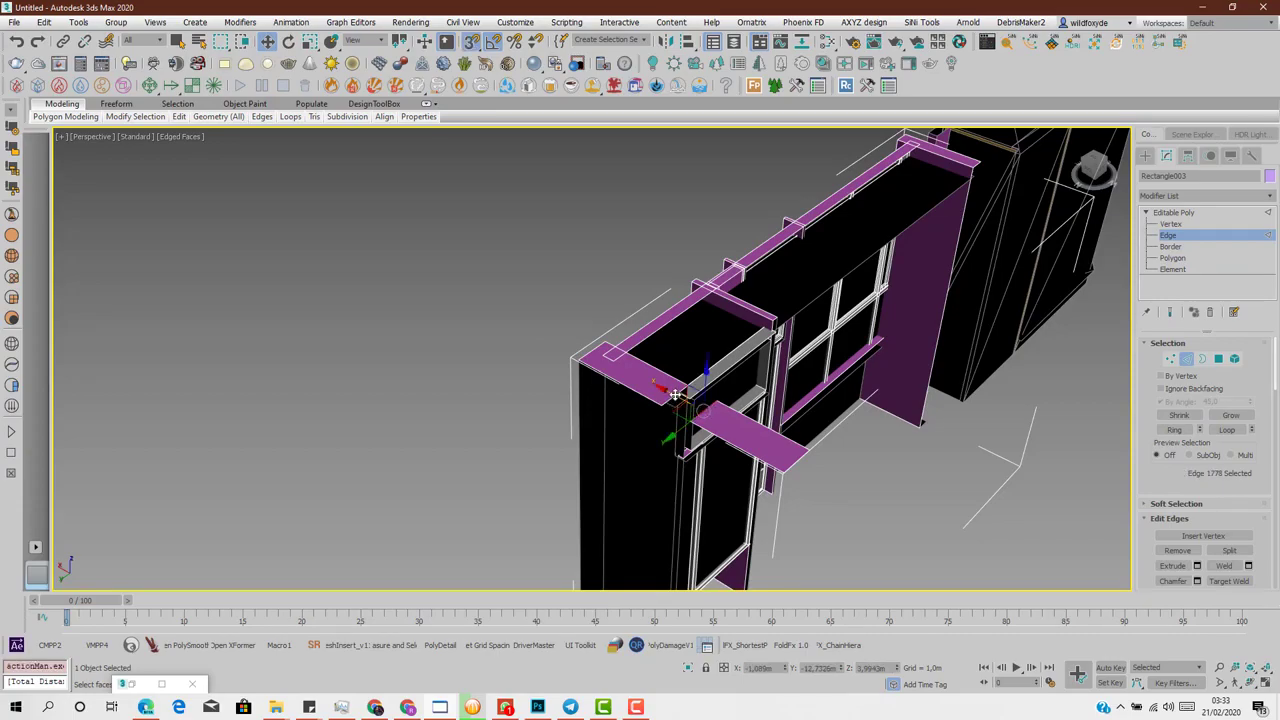
left_click_drag(676, 395, 605, 352)
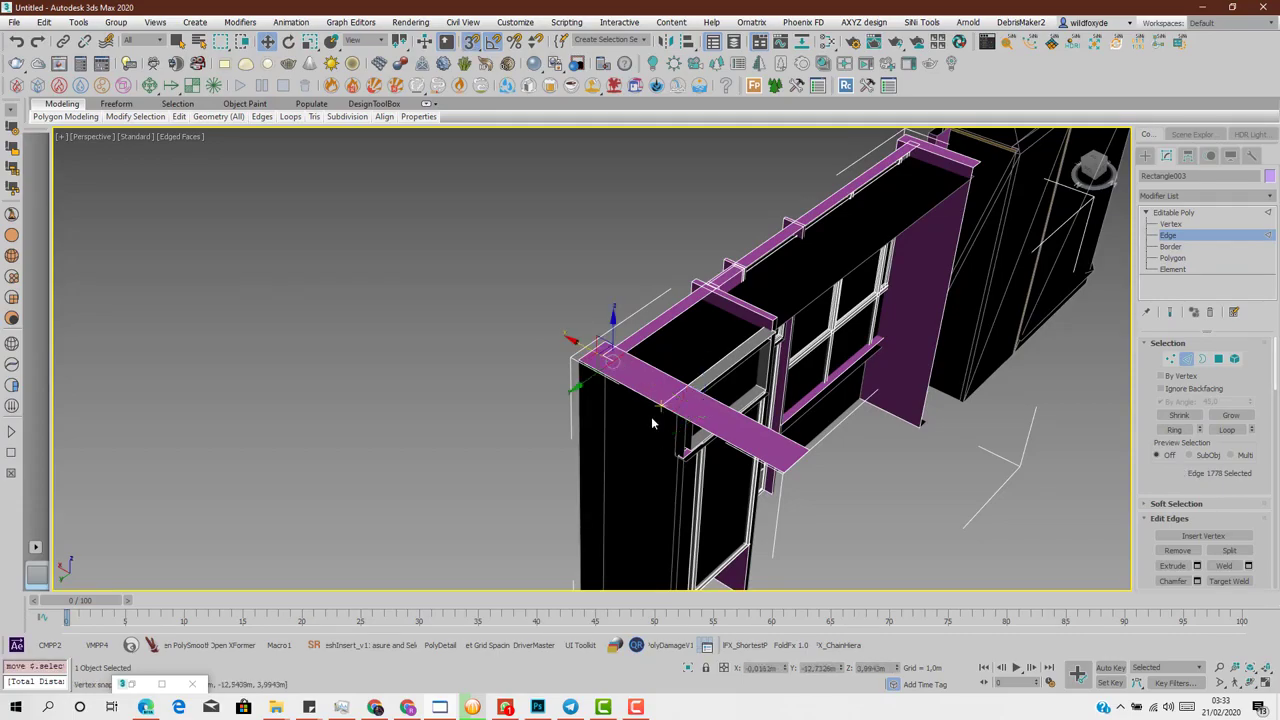
middle_click_drag(786, 422, 357, 380, "alt")
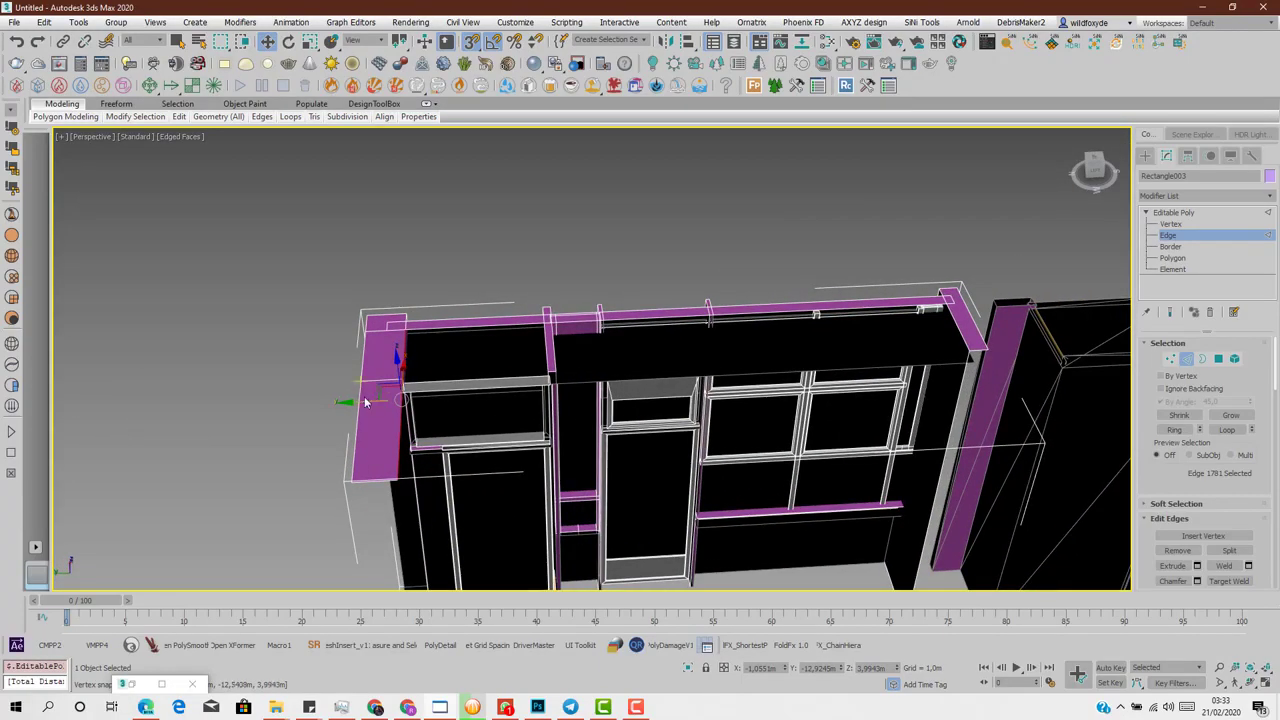
left_click_drag(373, 403, 965, 346)
- Snap the roof panel's rear edge to the back of the facade, and with snapping off move it slightly further back
middle_click_drag(962, 350, 936, 401, "alt")
left_click(1012, 427)
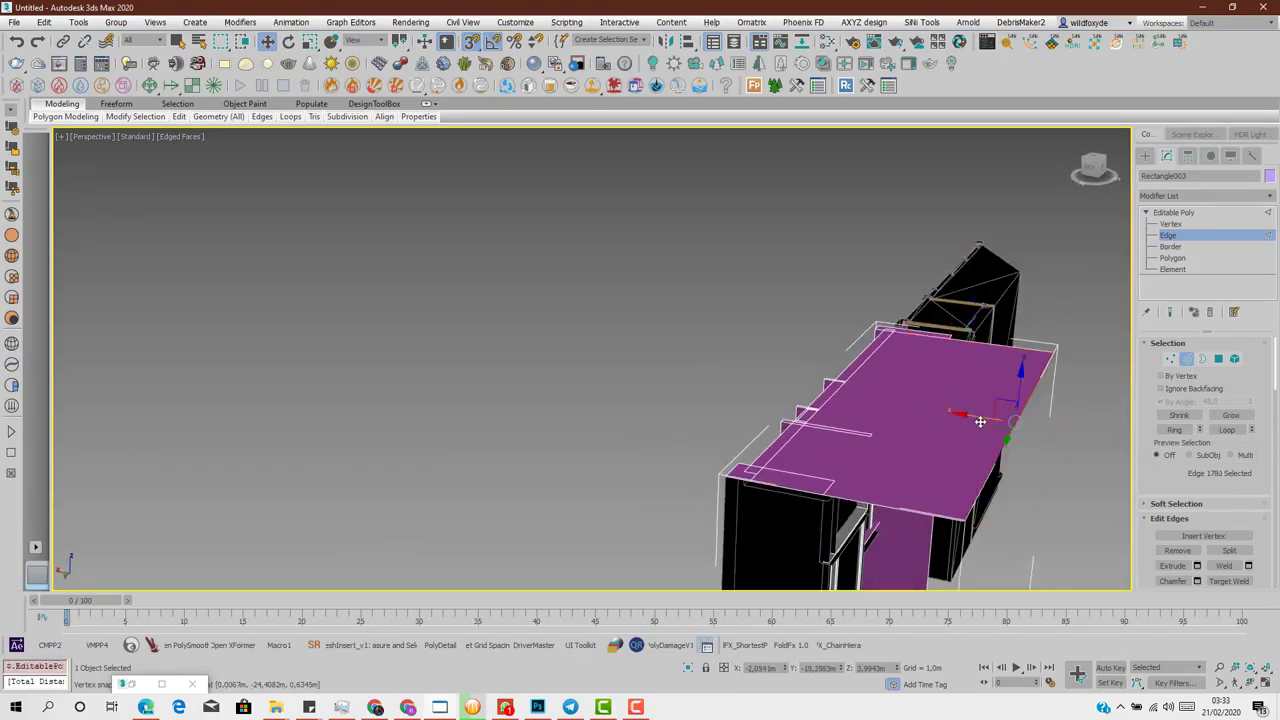
left_click_drag(982, 416, 951, 343)
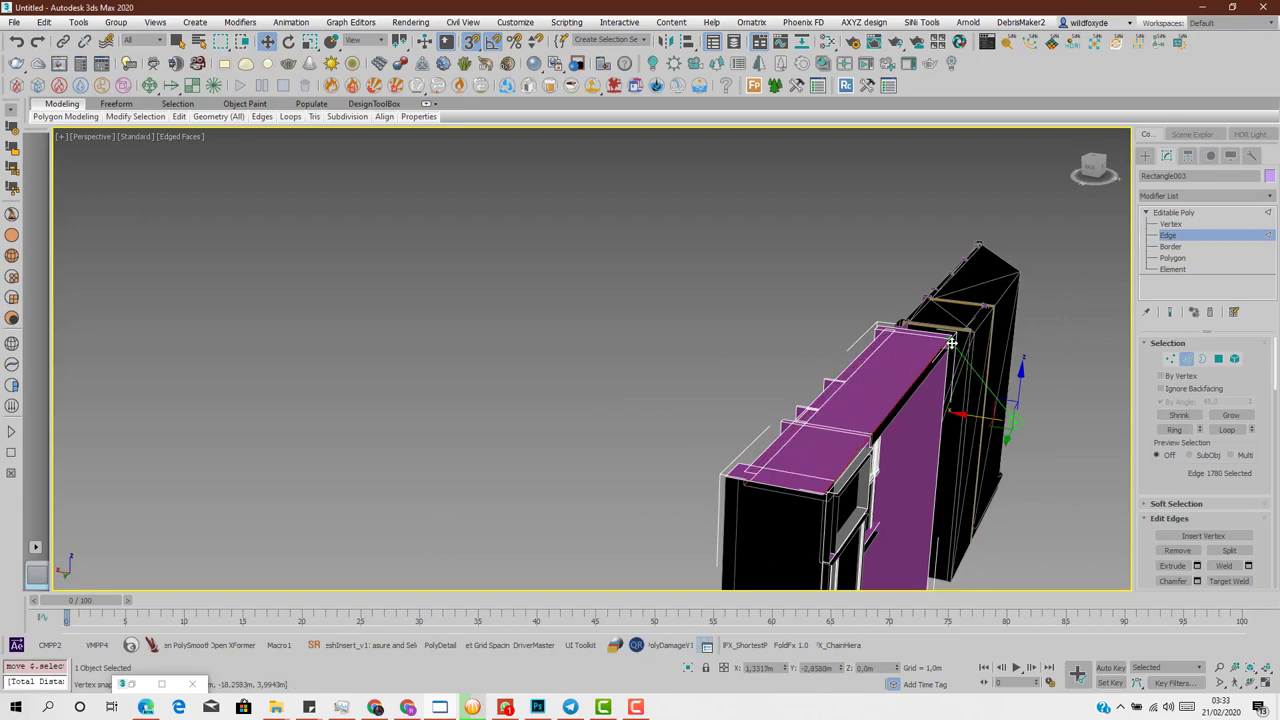
middle_click_drag(951, 343, 874, 374, "alt")
key("s")
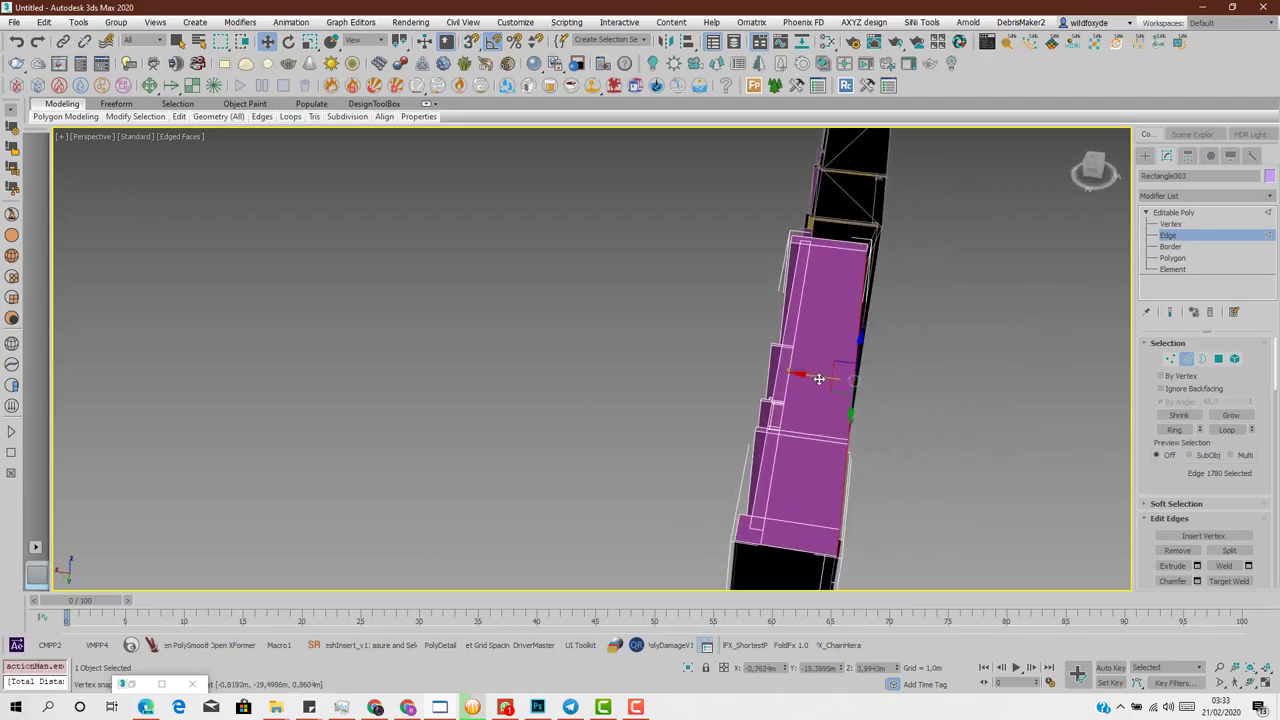
left_click_drag(818, 379, 829, 374)
- Extend the roof panel's rear edge down into a back wall and its lower edge forward to close the underside
middle_click_drag(837, 377, 678, 318, "alt")
left_click_drag(781, 328, 951, 363)
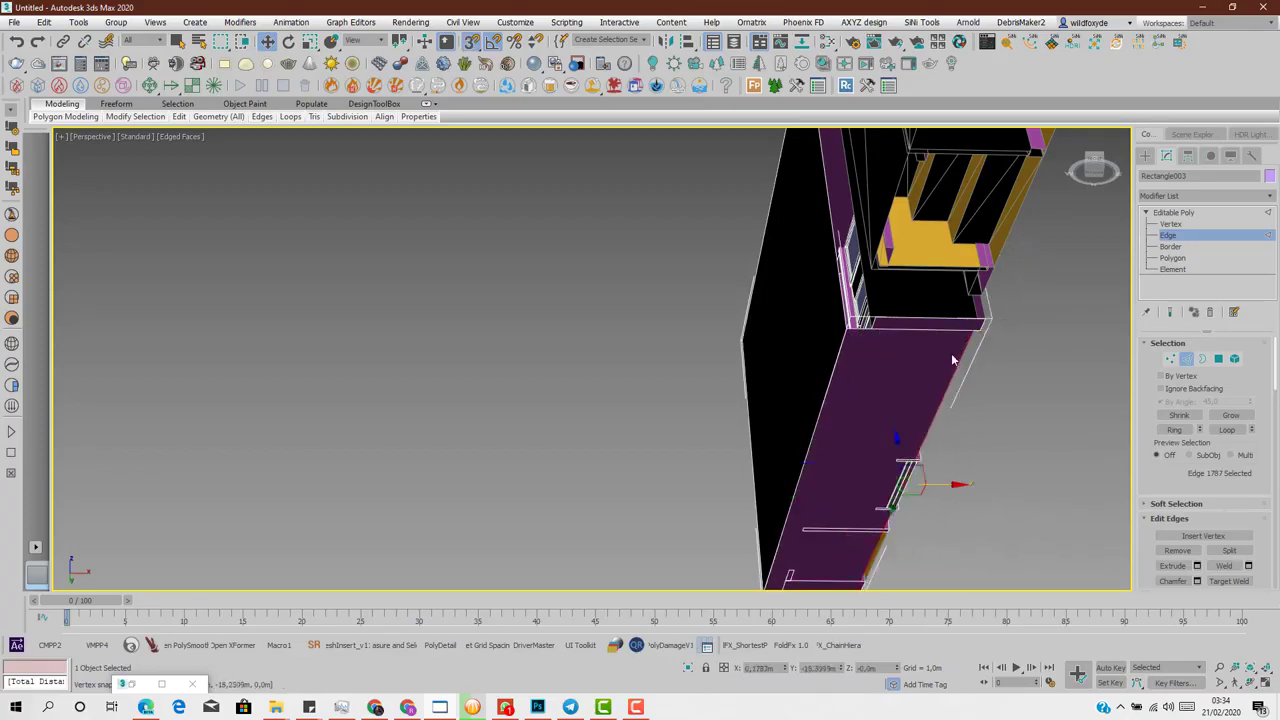
middle_click_drag(951, 363, 1060, 416, "alt")
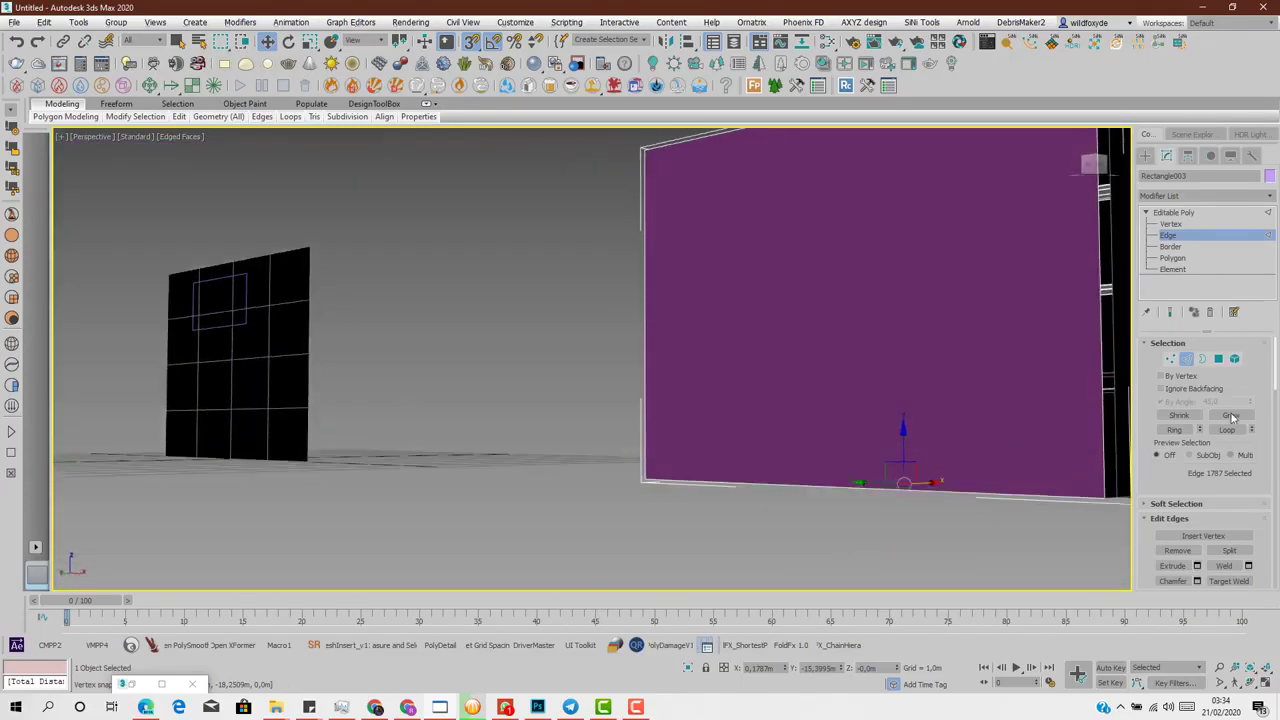
middle_click_drag(1122, 388, 831, 406, "alt")
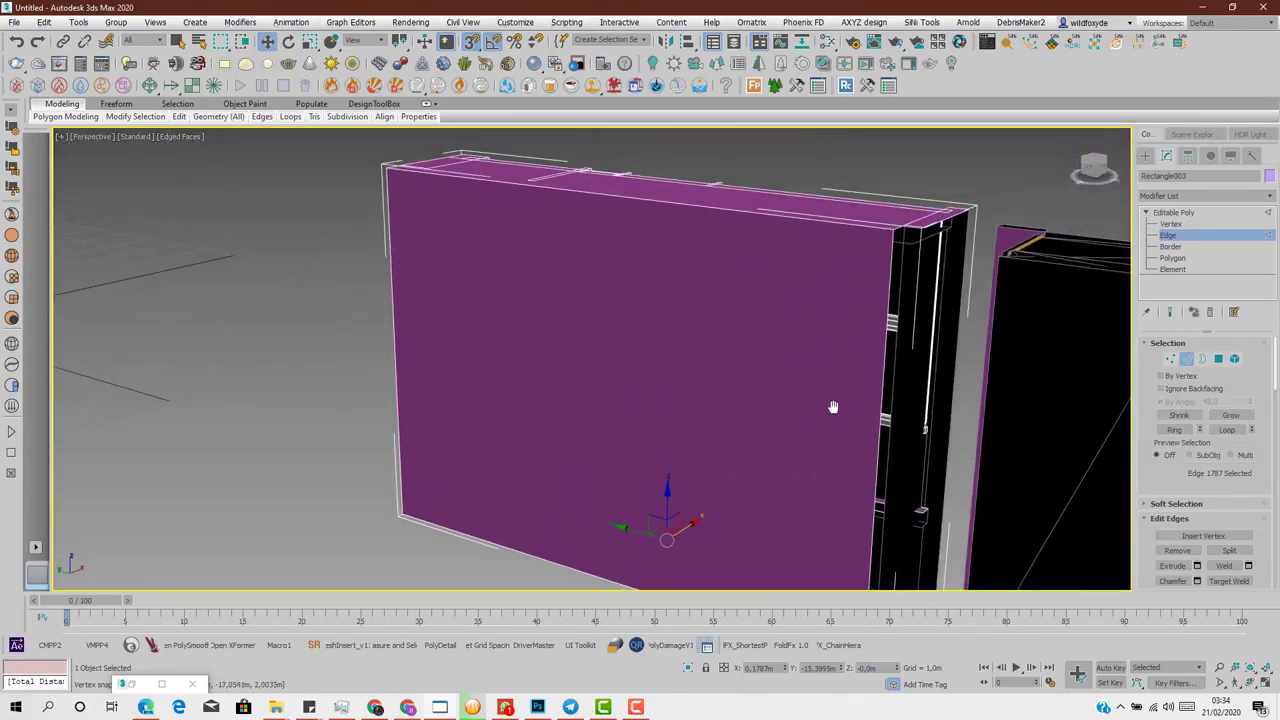
left_click(884, 353)
middle_click_drag(884, 353, 846, 366, "alt")
middle_click_drag(912, 313, 835, 240, "alt")
- In Top view, snap the stair-side end pillar's rear vertices along X to the rear corner of the stair recess
key("alt+w")
middle_click(350, 200)
key("alt+w")
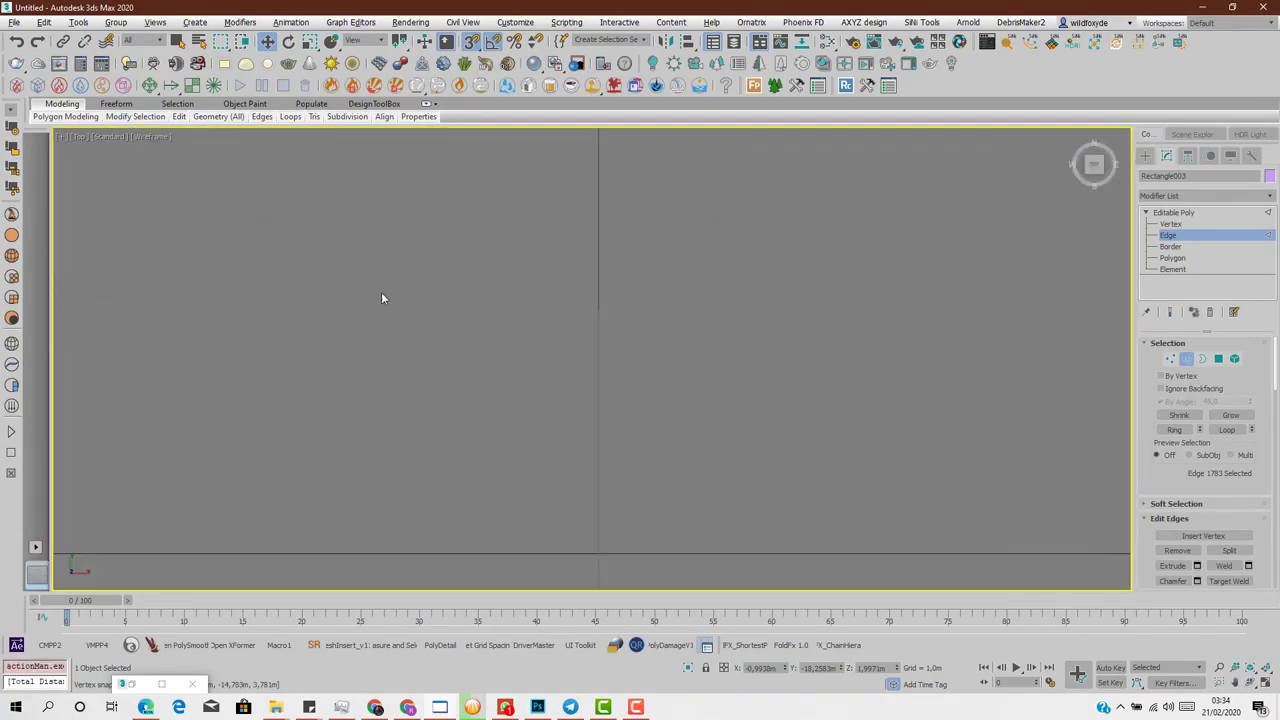
key("z")
scroll(500, 339, "down", 2)
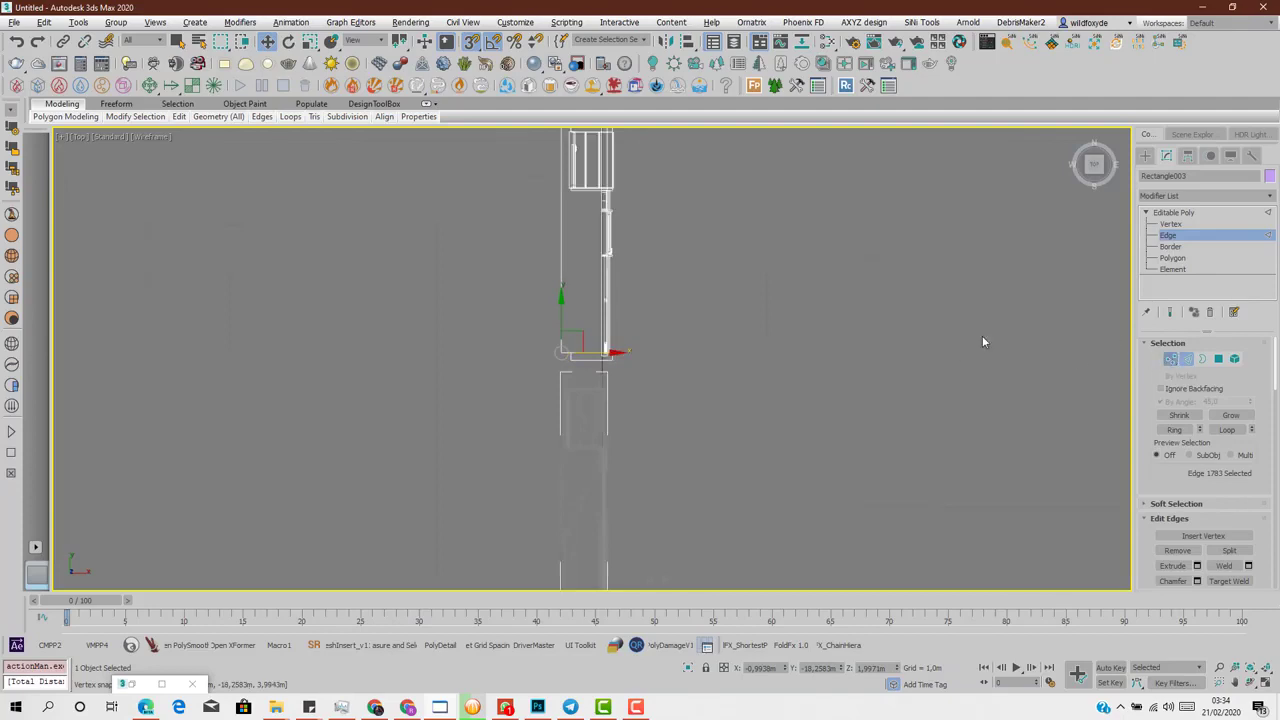
middle_click_drag(608, 240, 660, 348)
scroll(649, 322, "up", 5)
middle_click_drag(570, 197, 630, 339)
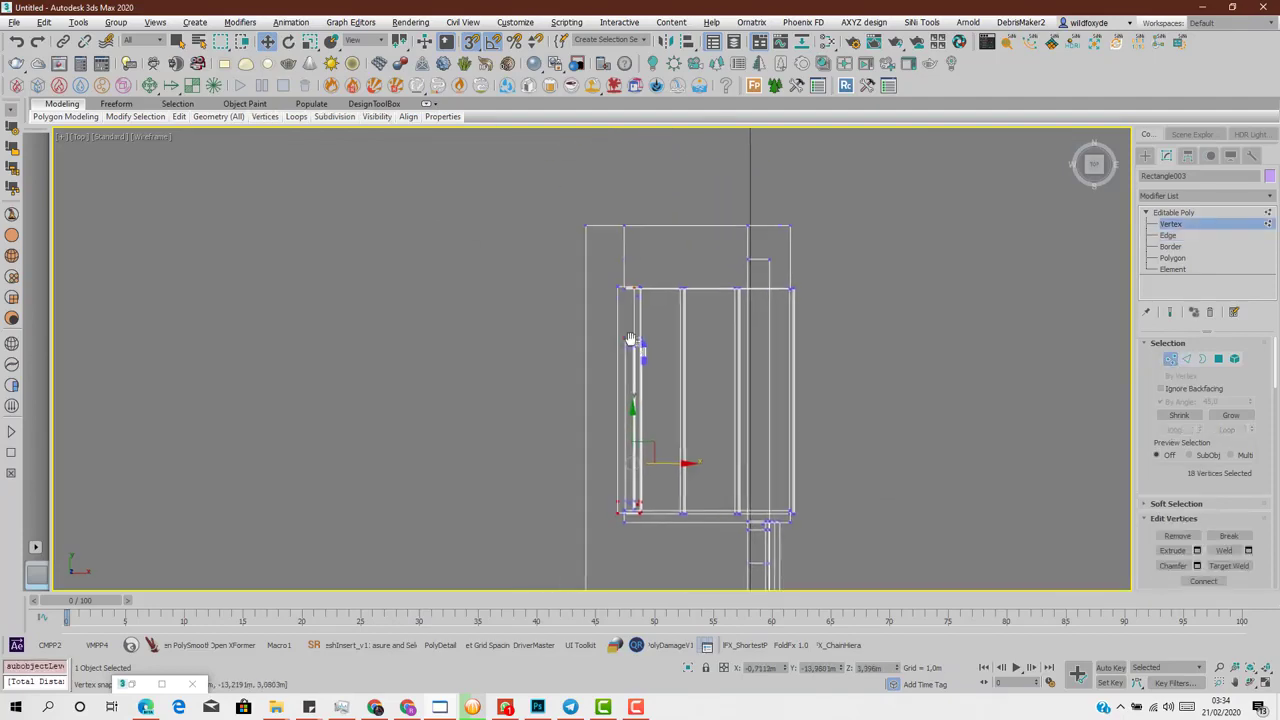
scroll(616, 282, "up", 3)
left_click_drag(657, 340, 661, 341)
scroll(661, 341, "up", 5)
scroll(623, 266, "down", 2)
key("z")
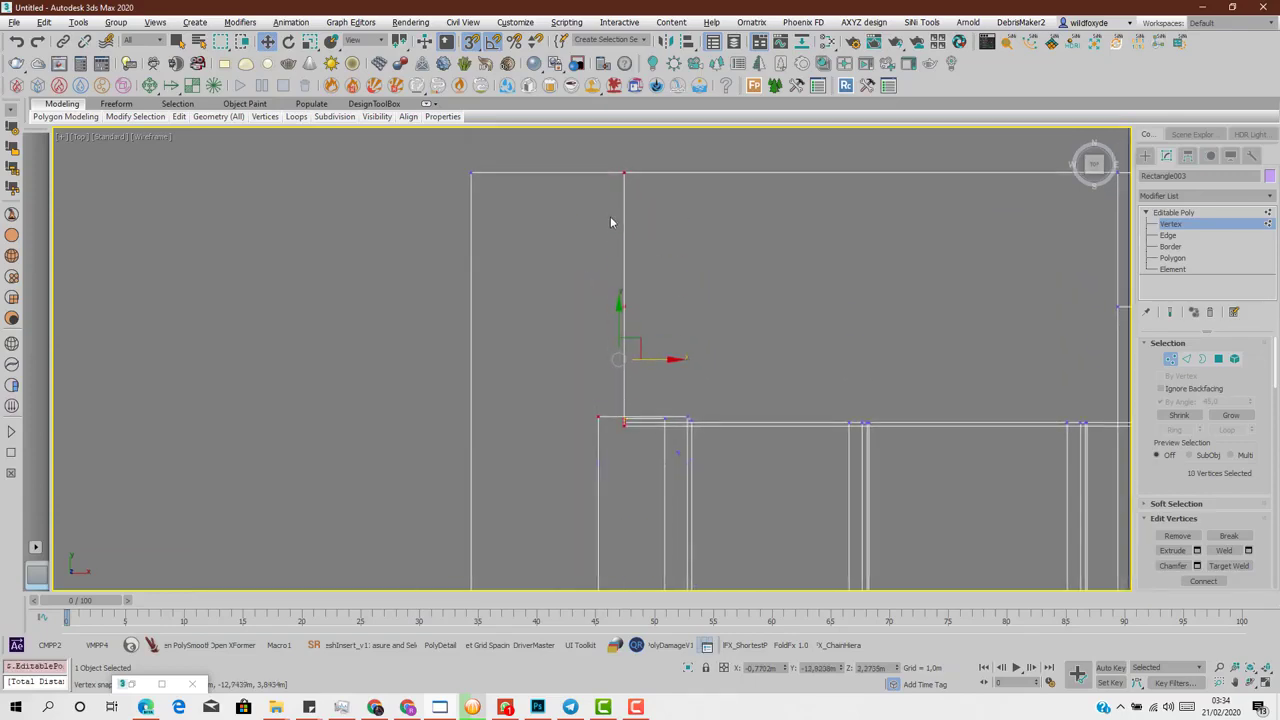
left_click_drag(634, 452, 634, 450)
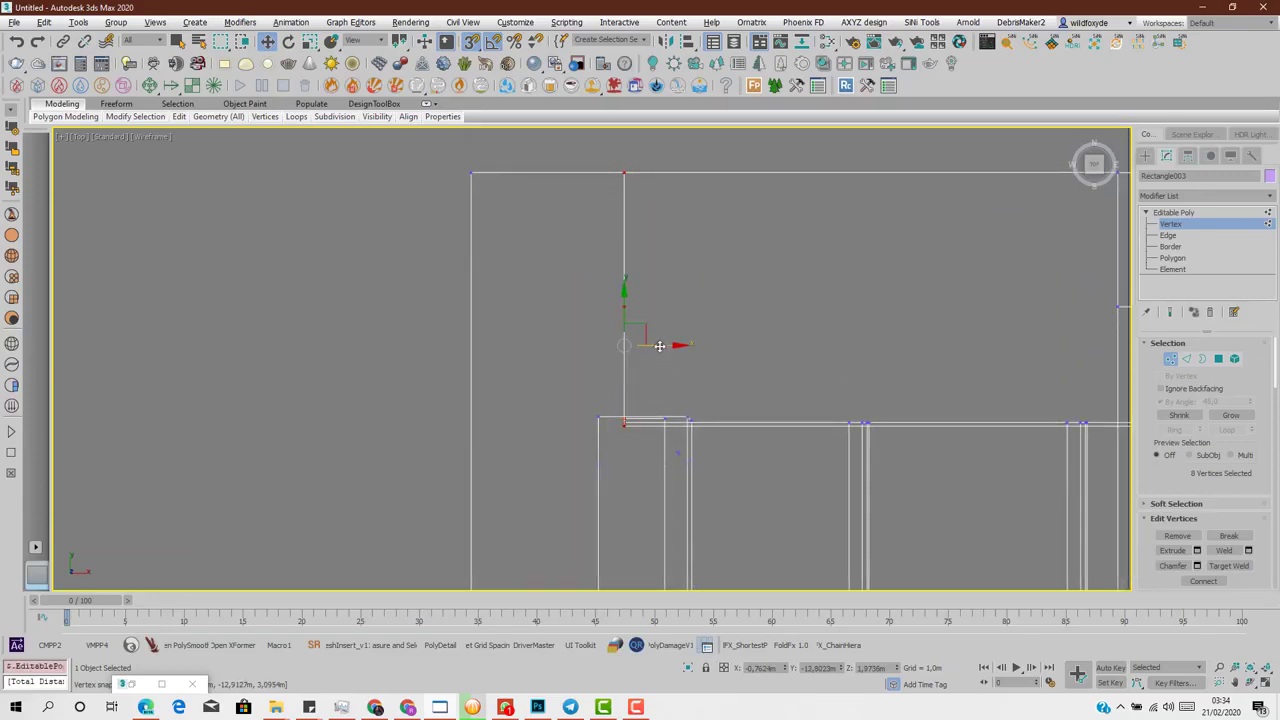
left_click_drag(659, 346, 598, 415)
- Snap the stair door frame's rear vertices near the handle along X to the pillar's new rear line
scroll(598, 415, "down", 3)
middle_click_drag(614, 468, 633, 402)
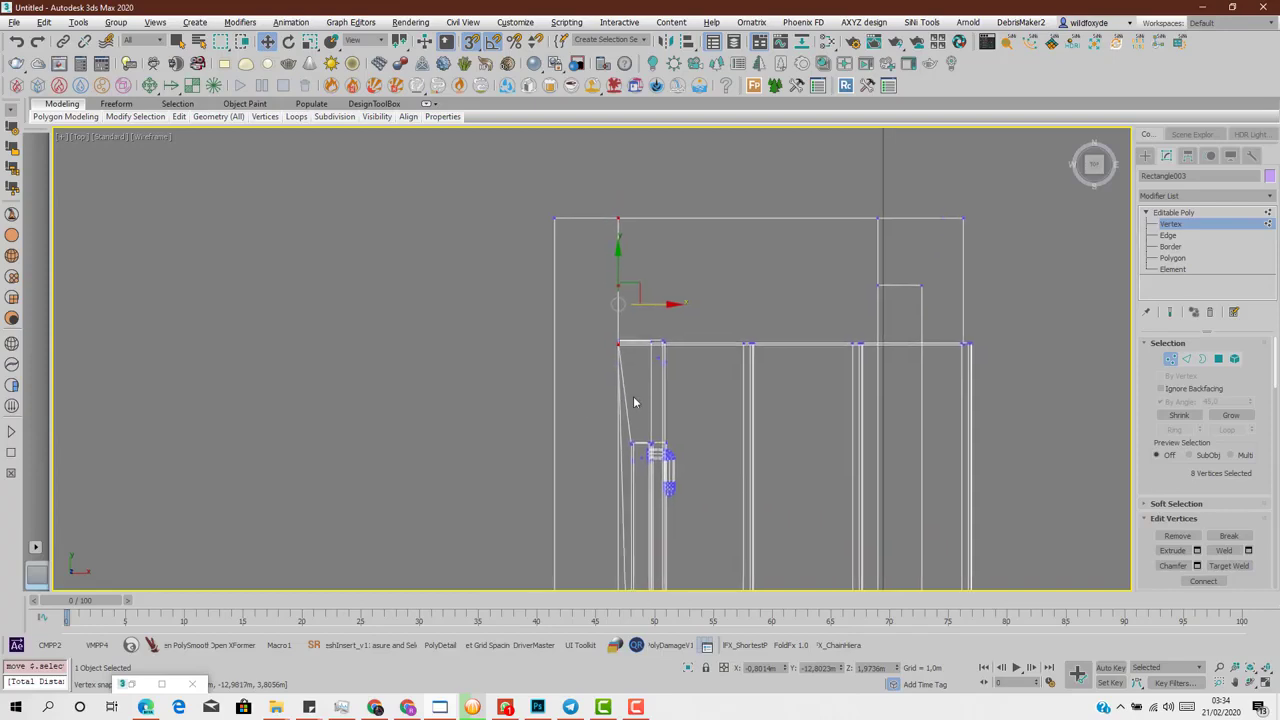
scroll(633, 405, "up", 4)
scroll(631, 478, "down", 2)
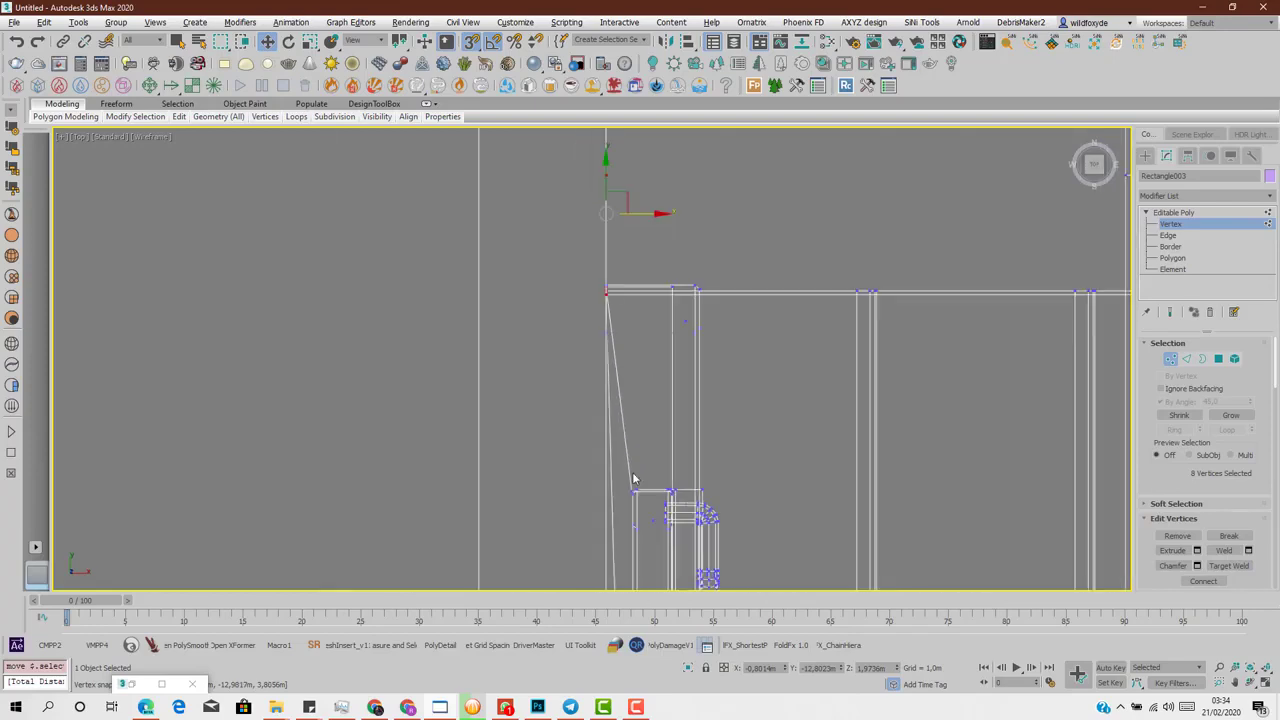
middle_click_drag(627, 478, 619, 388)
scroll(624, 402, "up", 4)
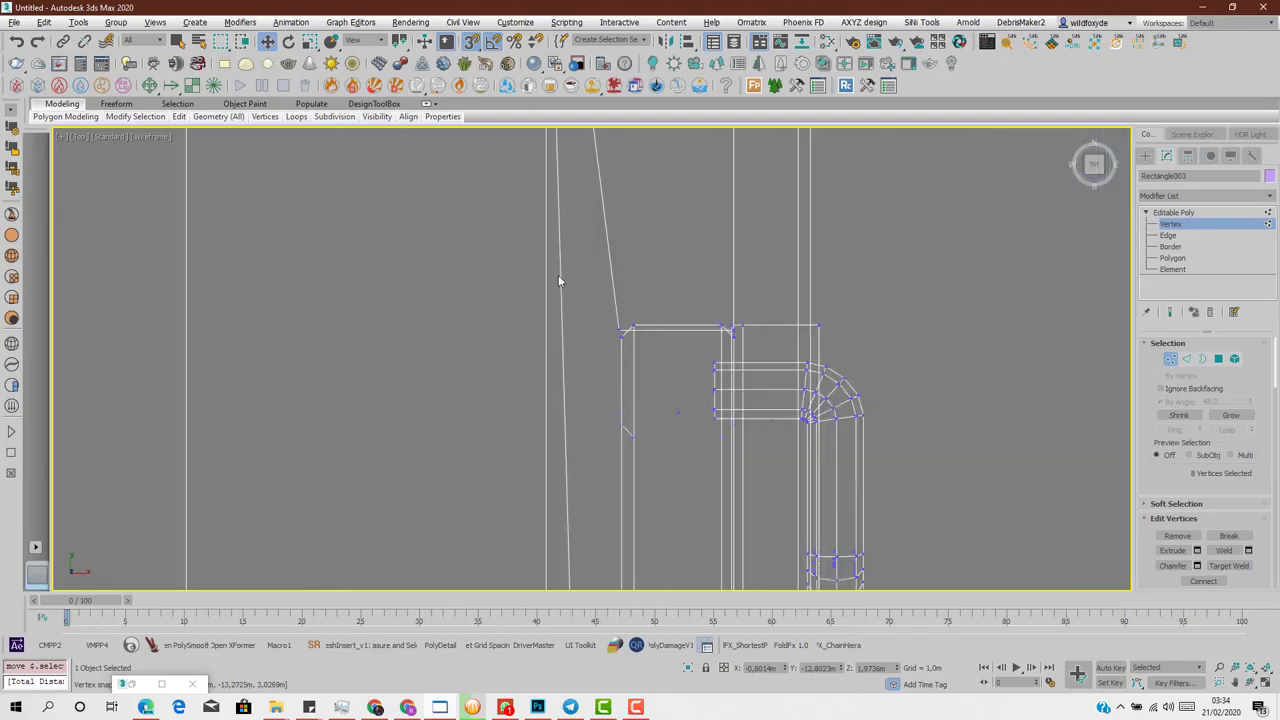
scroll(627, 469, "down", 2)
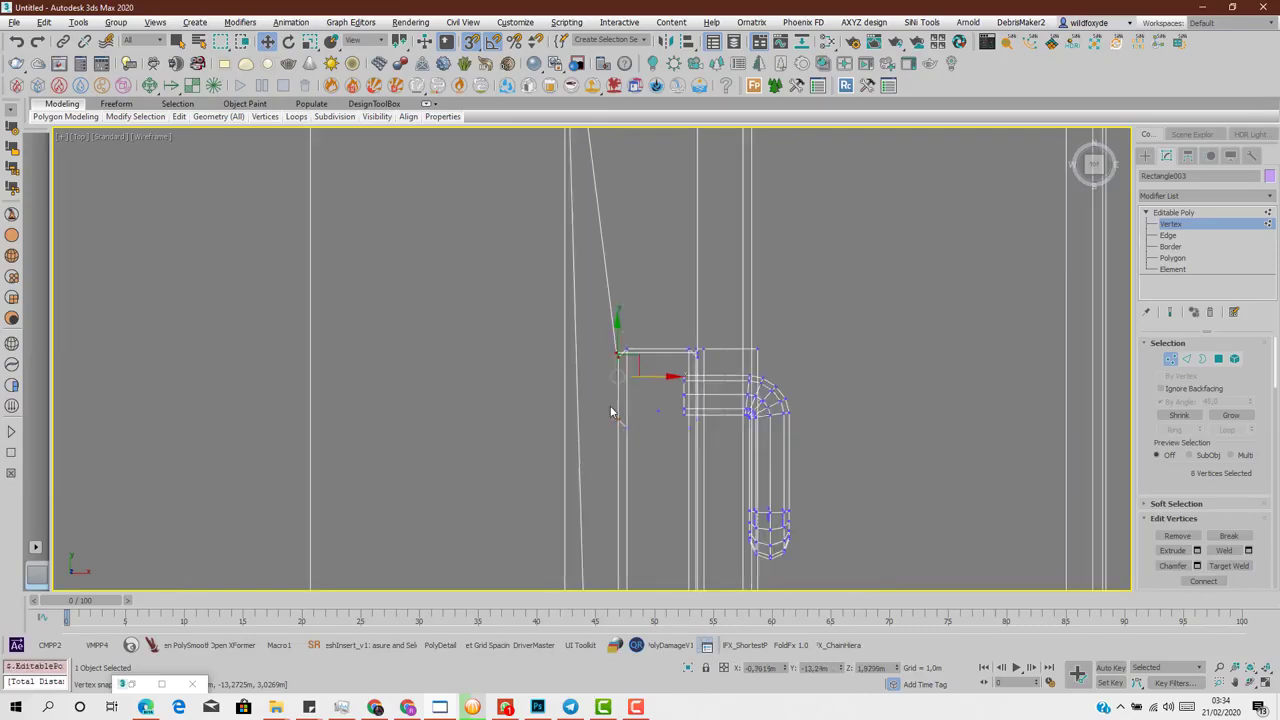
scroll(609, 409, "down", 1)
left_click_drag(641, 390, 588, 223)
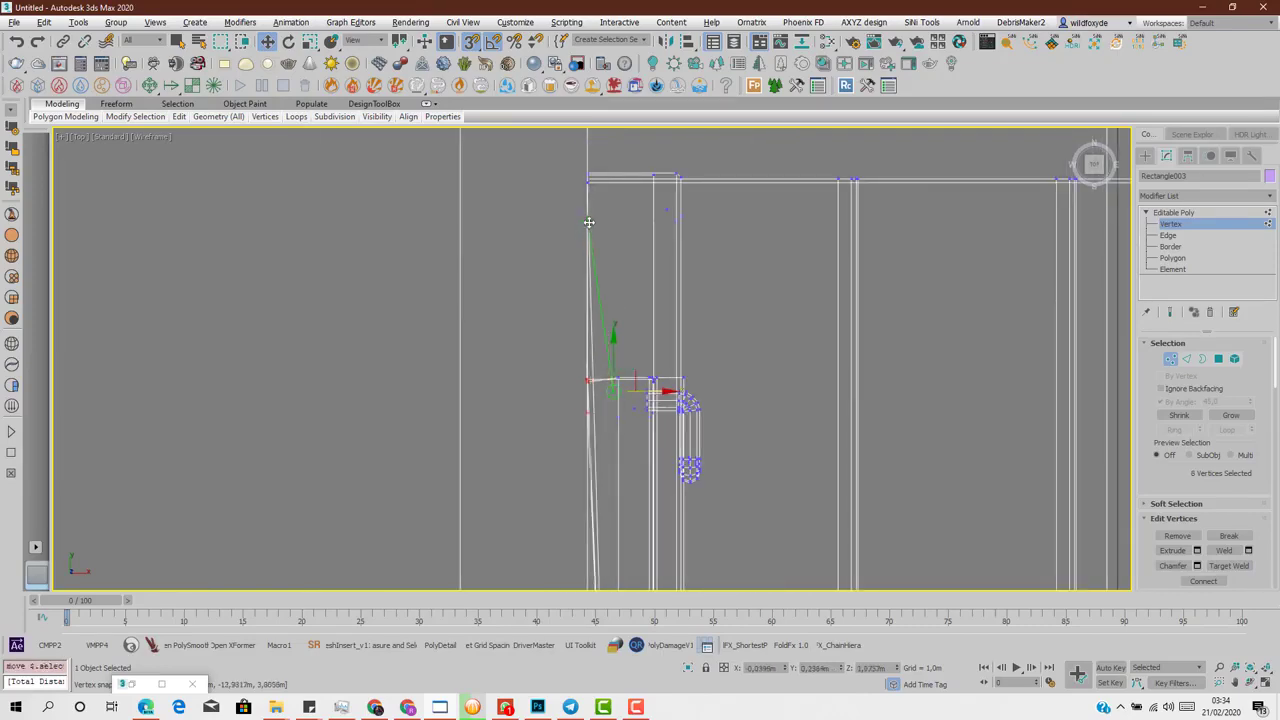
- Align the rear vertices at the opposite end of the stair door frame and its adjoining post to the same rear line
middle_click_drag(603, 525, 578, 216)
middle_click_drag(565, 515, 577, 277)
scroll(610, 431, "up", 5)
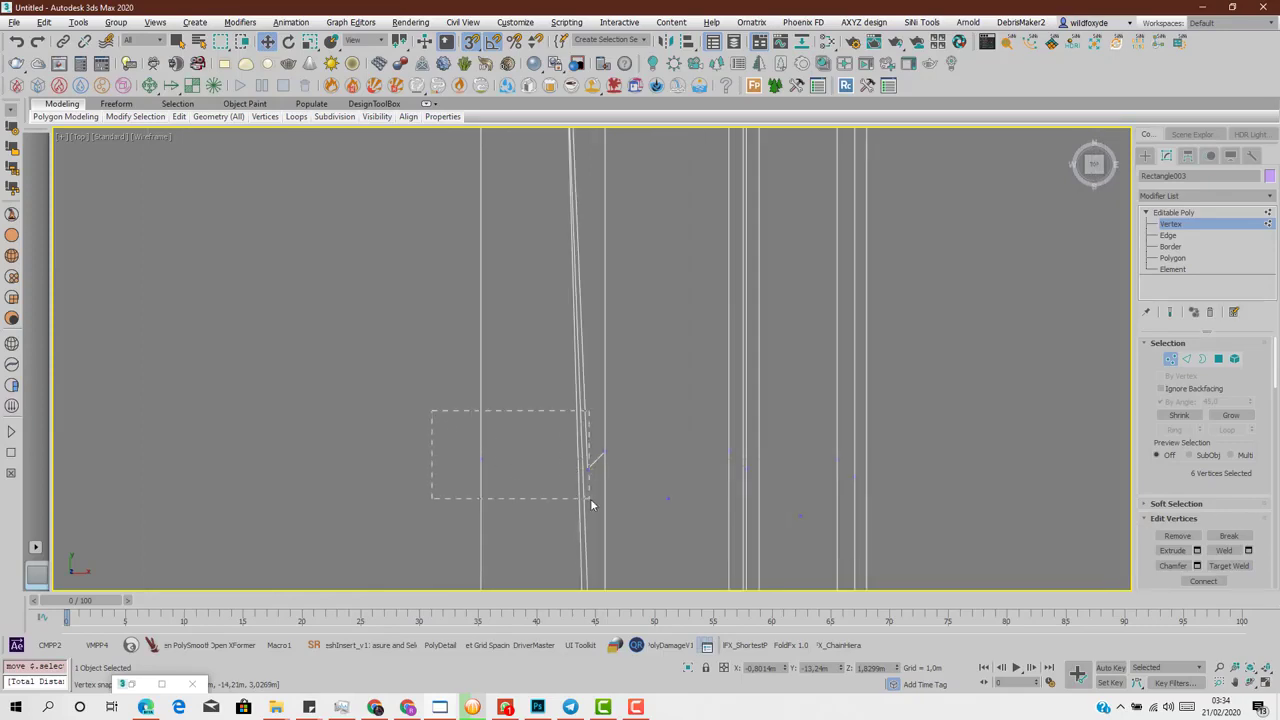
left_click_drag(590, 505, 494, 410)
left_click_drag(597, 494, 484, 452)
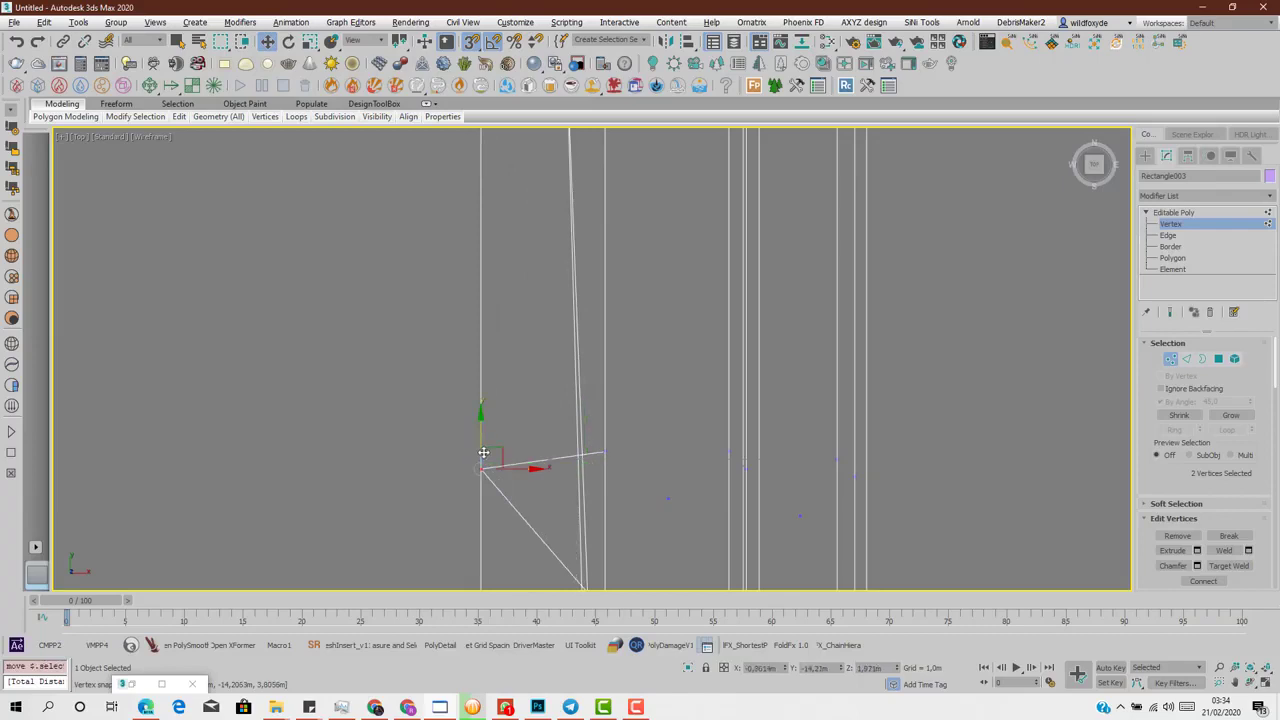
scroll(485, 453, "down", 5)
middle_click_drag(516, 508, 535, 489)
scroll(535, 489, "up", 3)
left_click_drag(560, 470, 447, 462)
left_click_drag(557, 548, 557, 546)
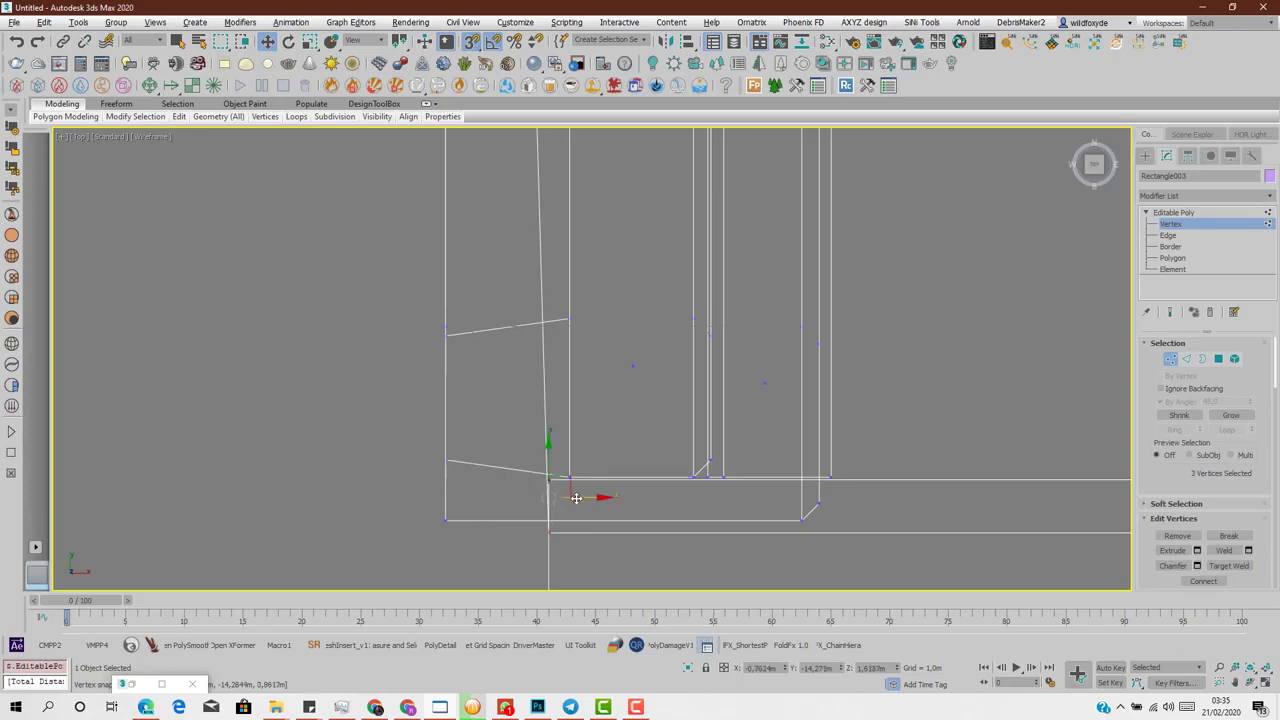
left_click_drag(576, 498, 463, 495)
- Select all the aligned rear vertices of the stair recess and snap them back along X to the back wall
scroll(470, 505, "down", 5)
scroll(477, 525, "up", 1)
scroll(466, 492, "down", 7)
middle_click_drag(466, 492, 532, 505)
left_click_drag(521, 484, 535, 560)
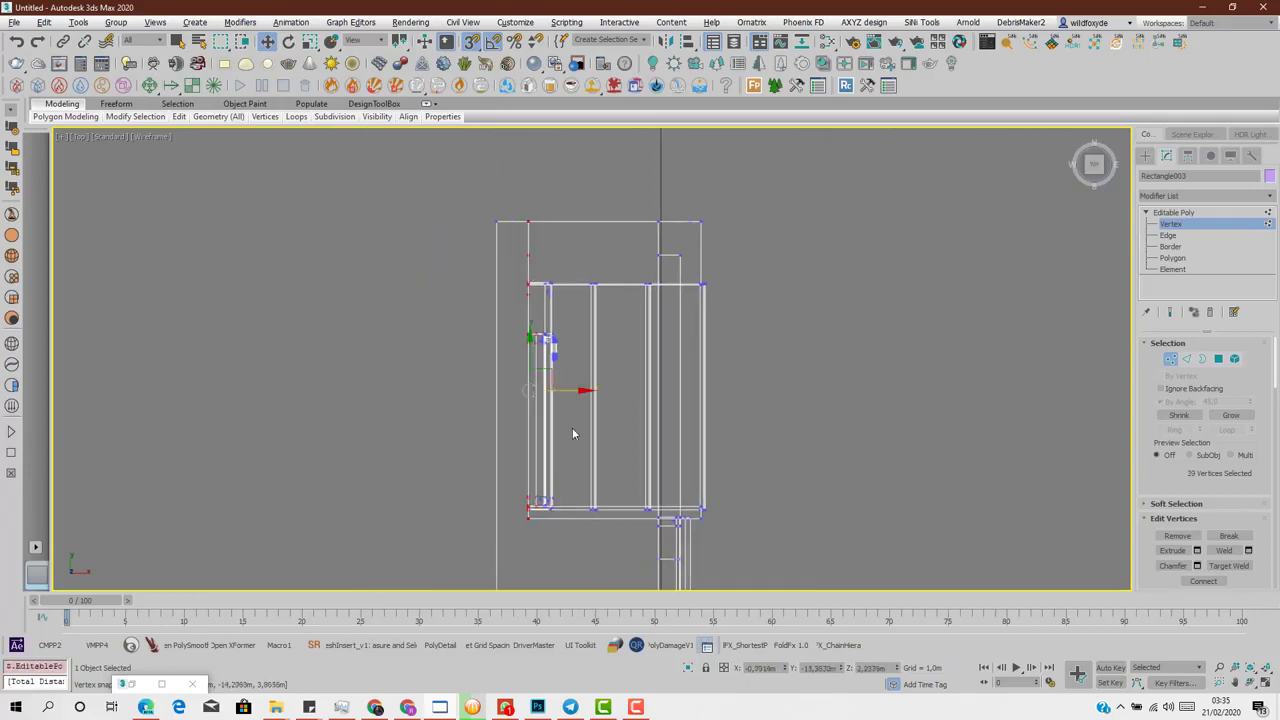
left_click_drag(576, 390, 497, 221)
- Snap the rear vertices of the end pillar farthest from the stairs along X to the back wall
scroll(523, 328, "down", 7)
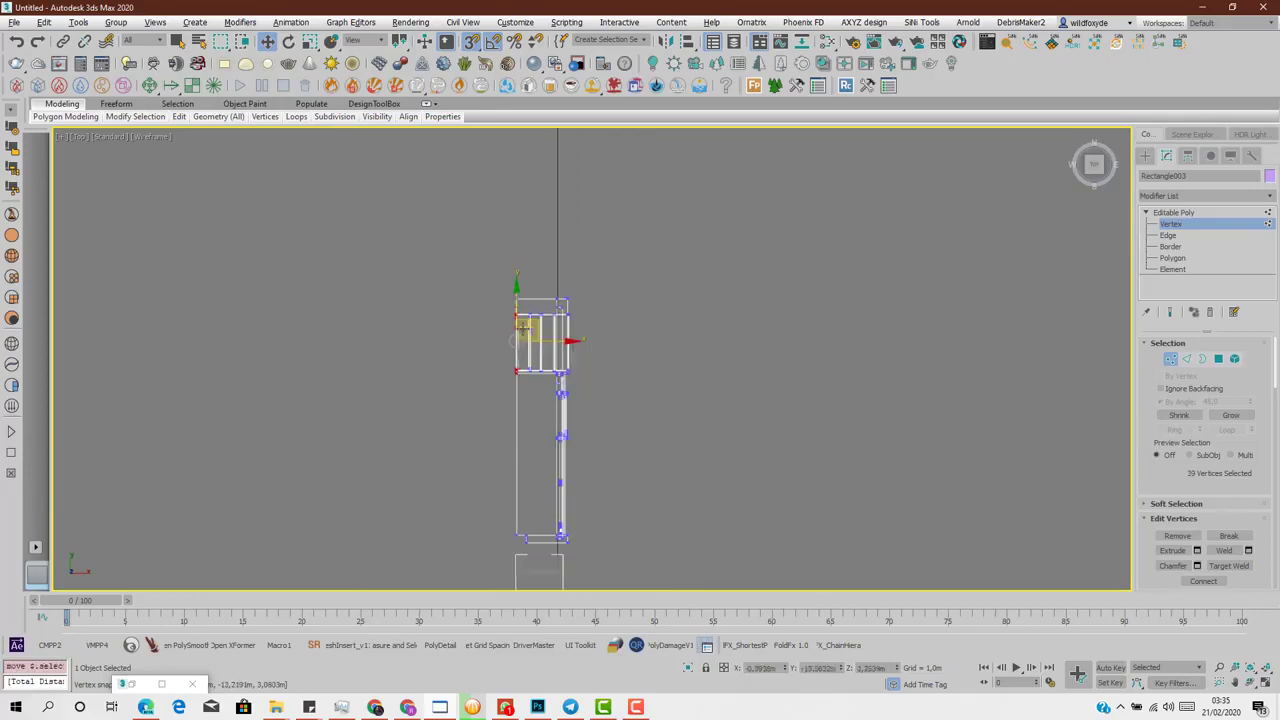
middle_click_drag(522, 369, 521, 210)
scroll(519, 210, "up", 4)
middle_click_drag(551, 280, 559, 474)
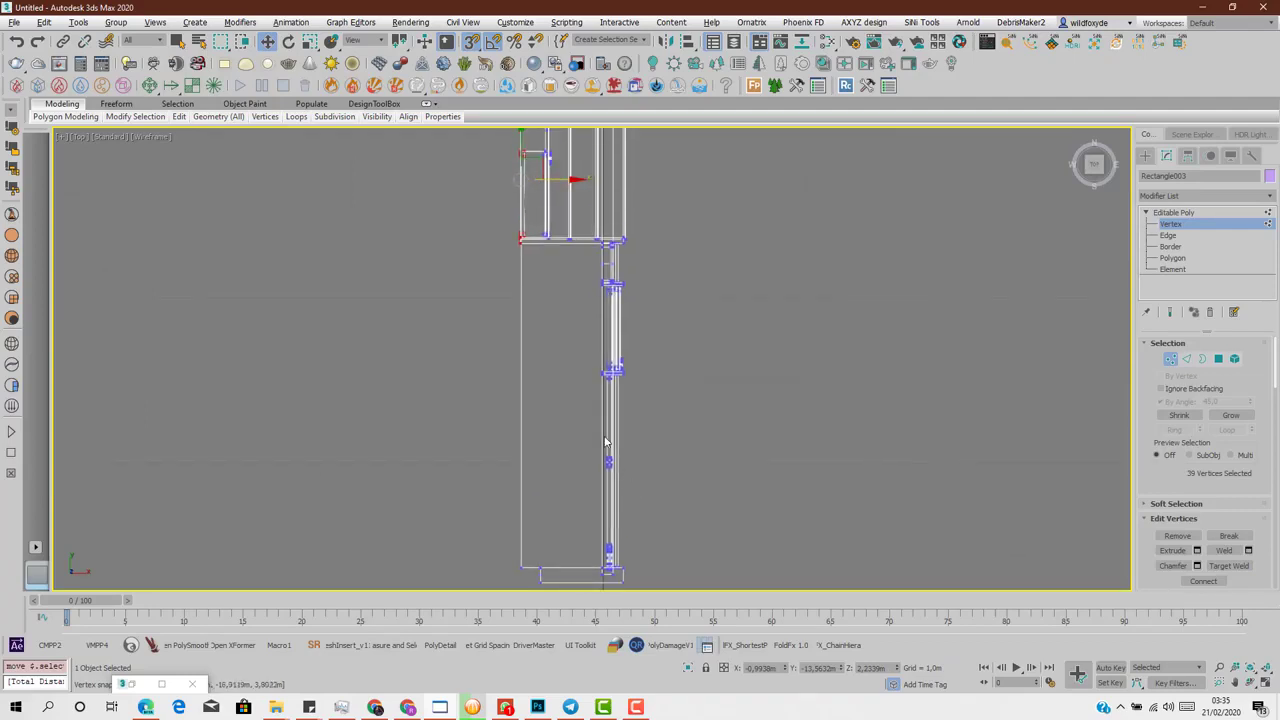
middle_click_drag(600, 523, 675, 339)
scroll(613, 400, "up", 4)
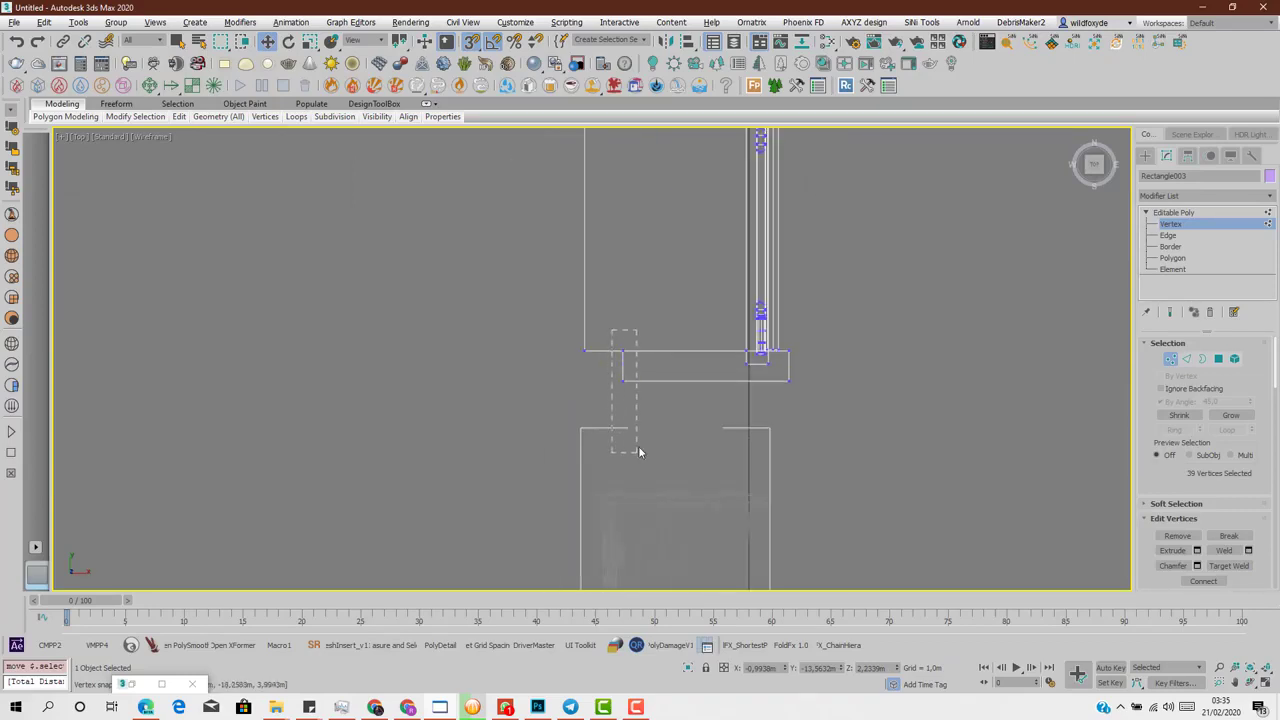
left_click_drag(639, 452, 639, 453)
left_click_drag(648, 365, 585, 350)
- Return to the Perspective view with see-through off, and flip the normals of the roof and back wall element
key("alt+w")
right_click(897, 484)
key("alt+w")
middle_click_drag(994, 414, 1022, 437, "alt")
key("alt+x")
left_click(1235, 359)
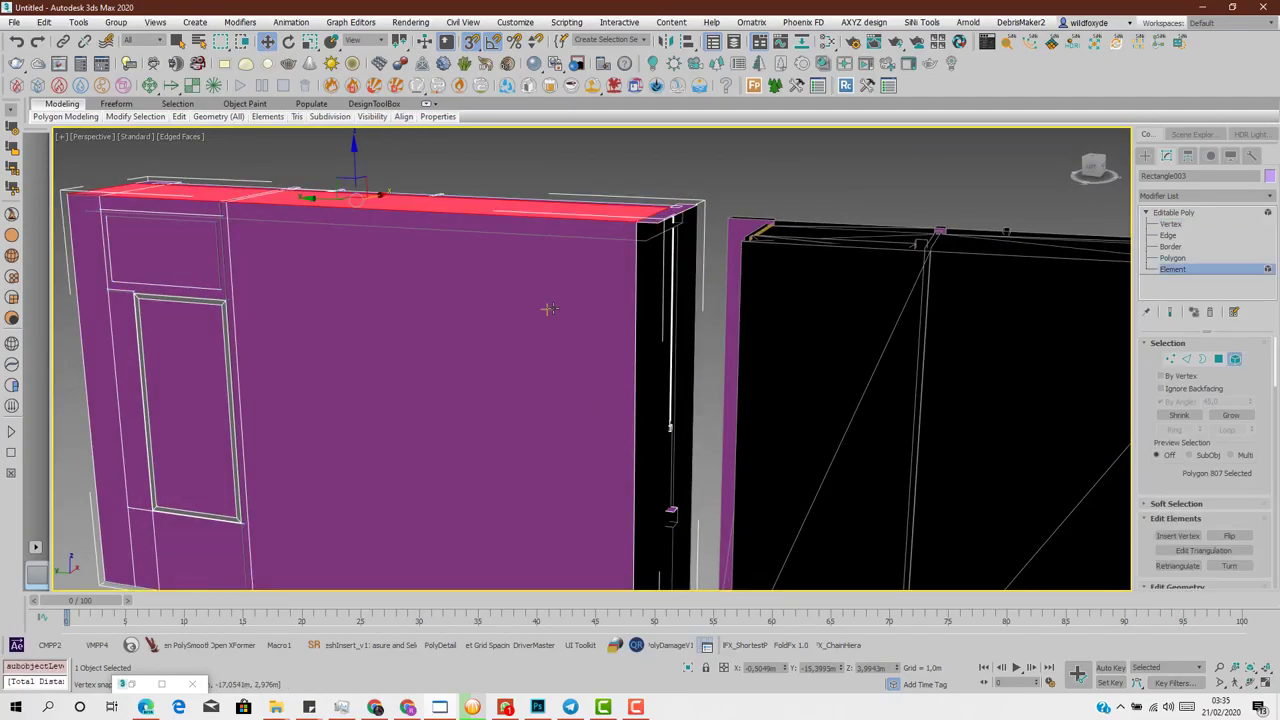
left_click(553, 308)
left_click(1230, 538)
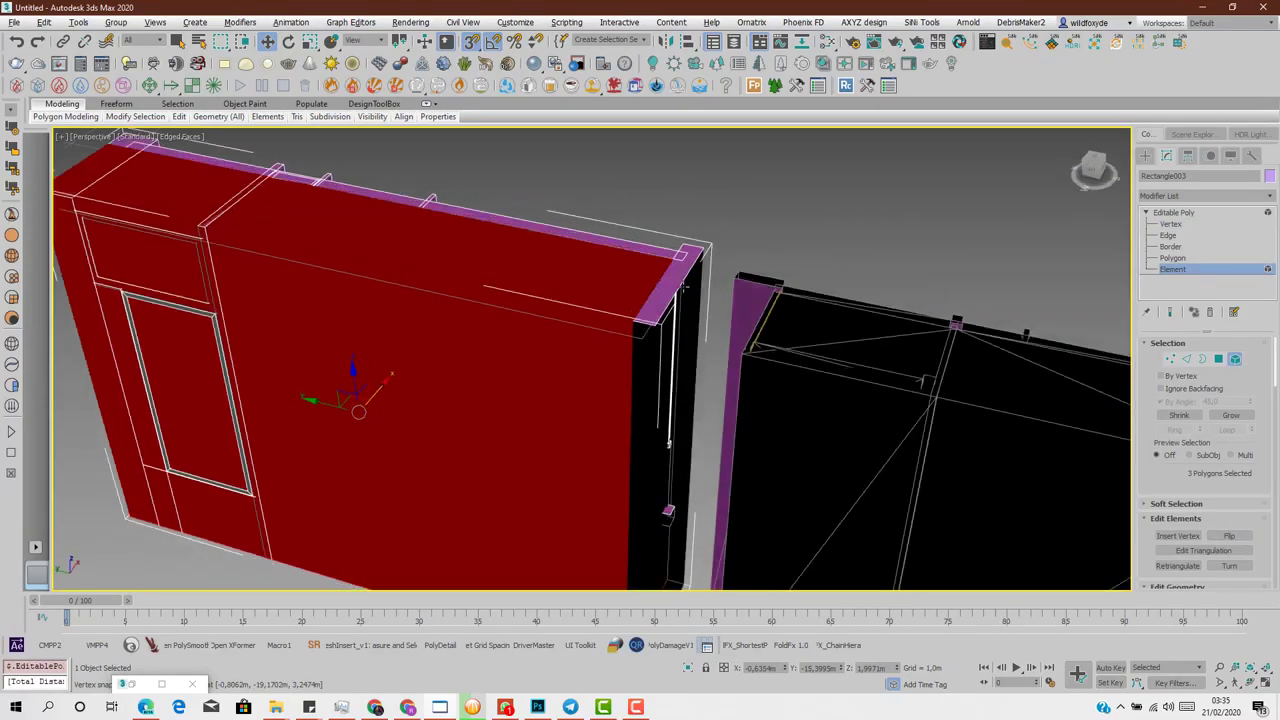
- Try to shift the back wall's vertical edge at the far end pillar along Y with snapping off, then undo it
left_click(1187, 359)
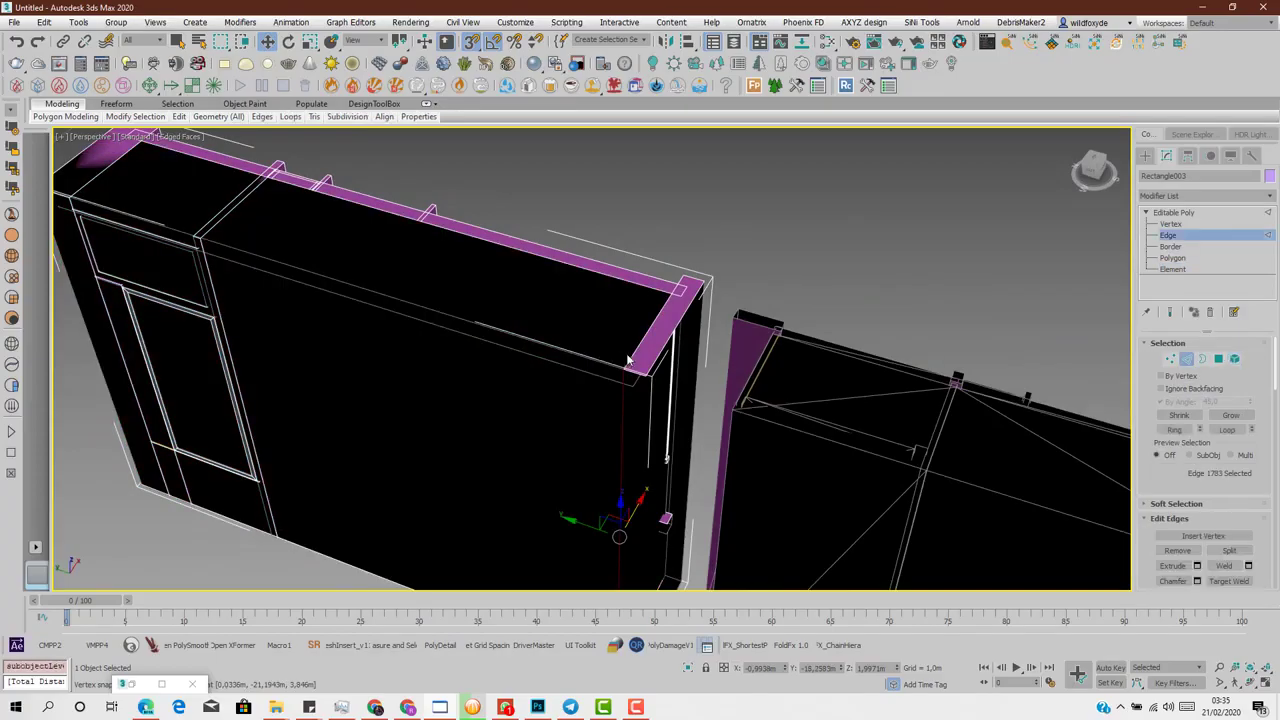
scroll(617, 423, "up", 6)
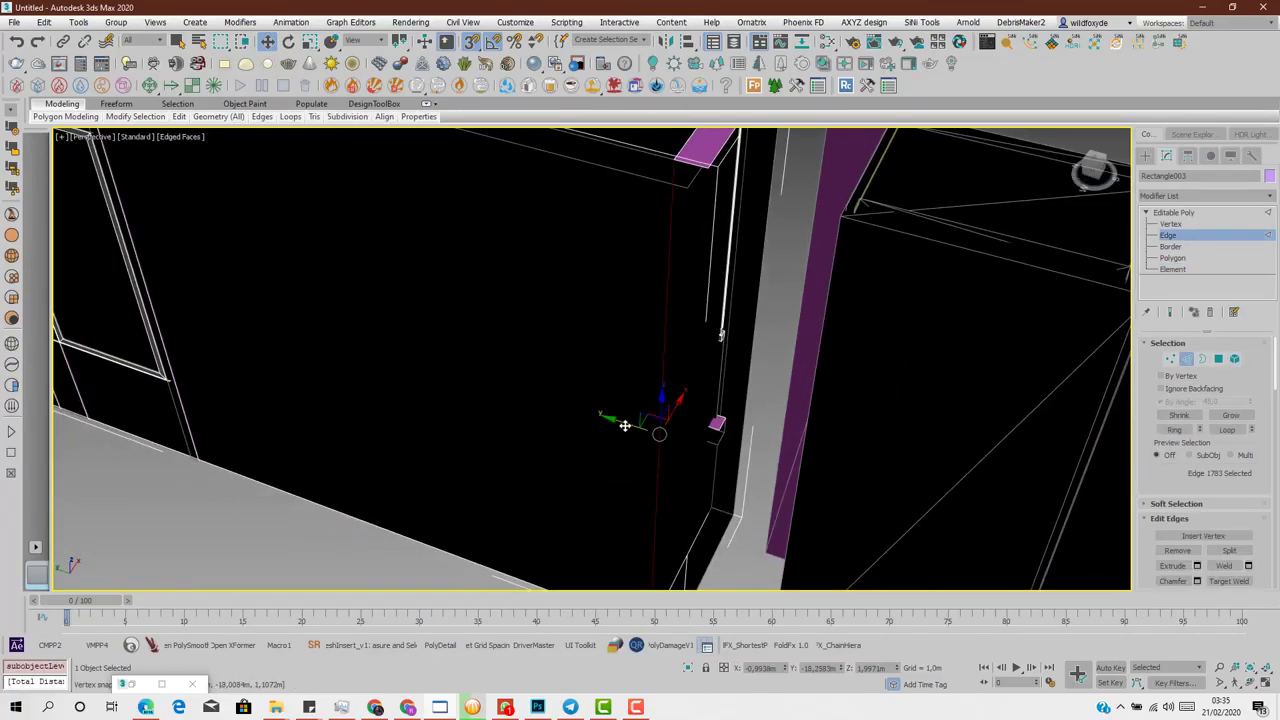
key("s")
left_click_drag(620, 422, 626, 426)
middle_click_drag(572, 296, 640, 395)
key("ctrl+z")
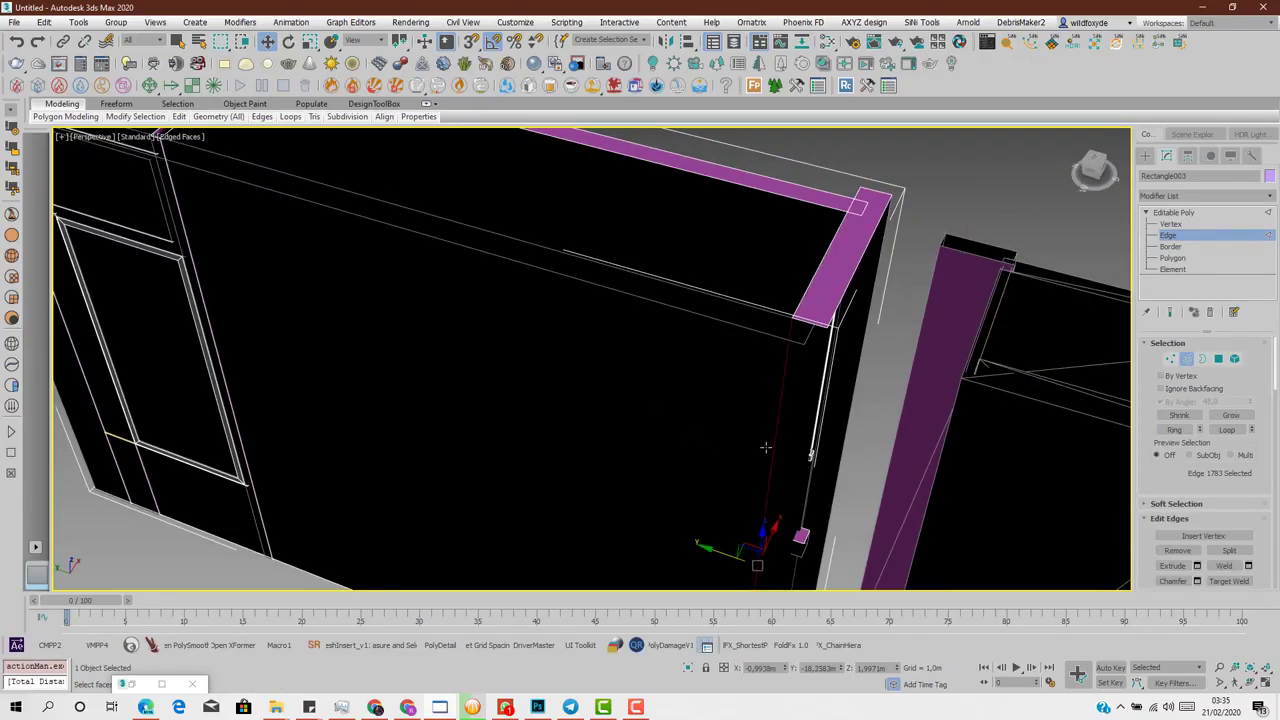
- Select the three-edge loop at the shell's far end and move it slightly outward along Y over the end pillar
left_click(1174, 430)
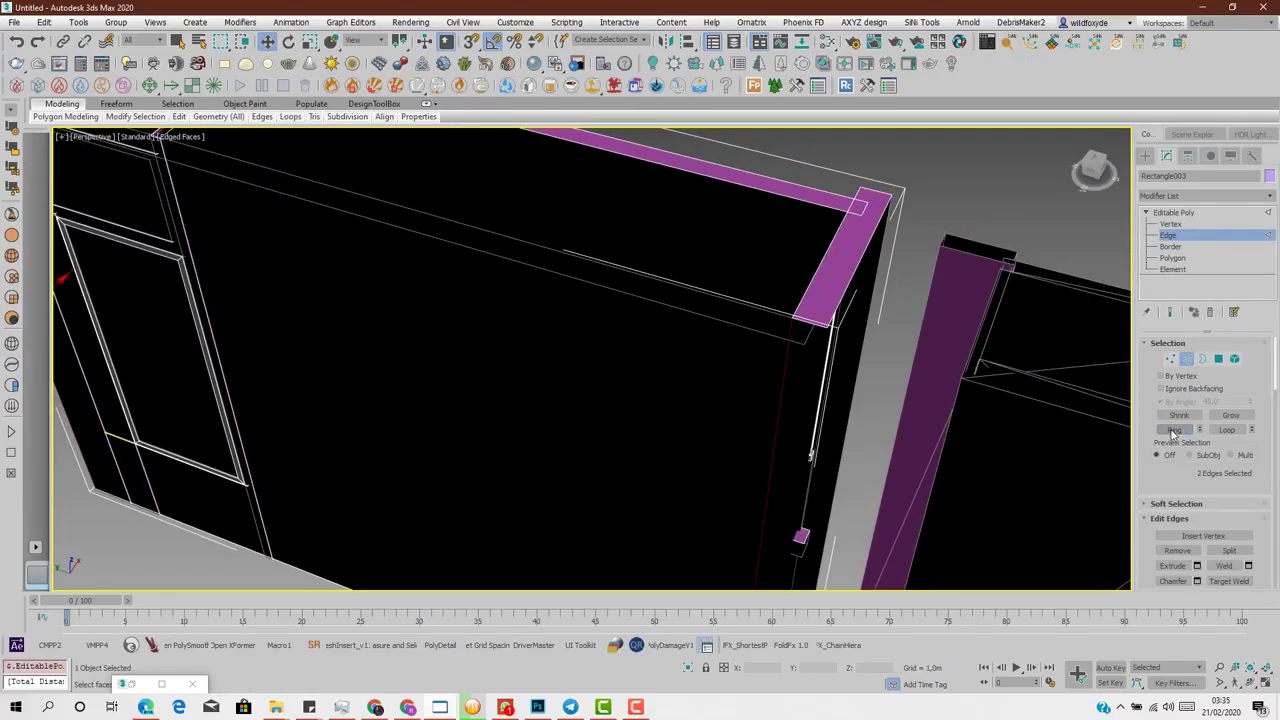
scroll(905, 382, "down", 5)
scroll(905, 382, "up", 3)
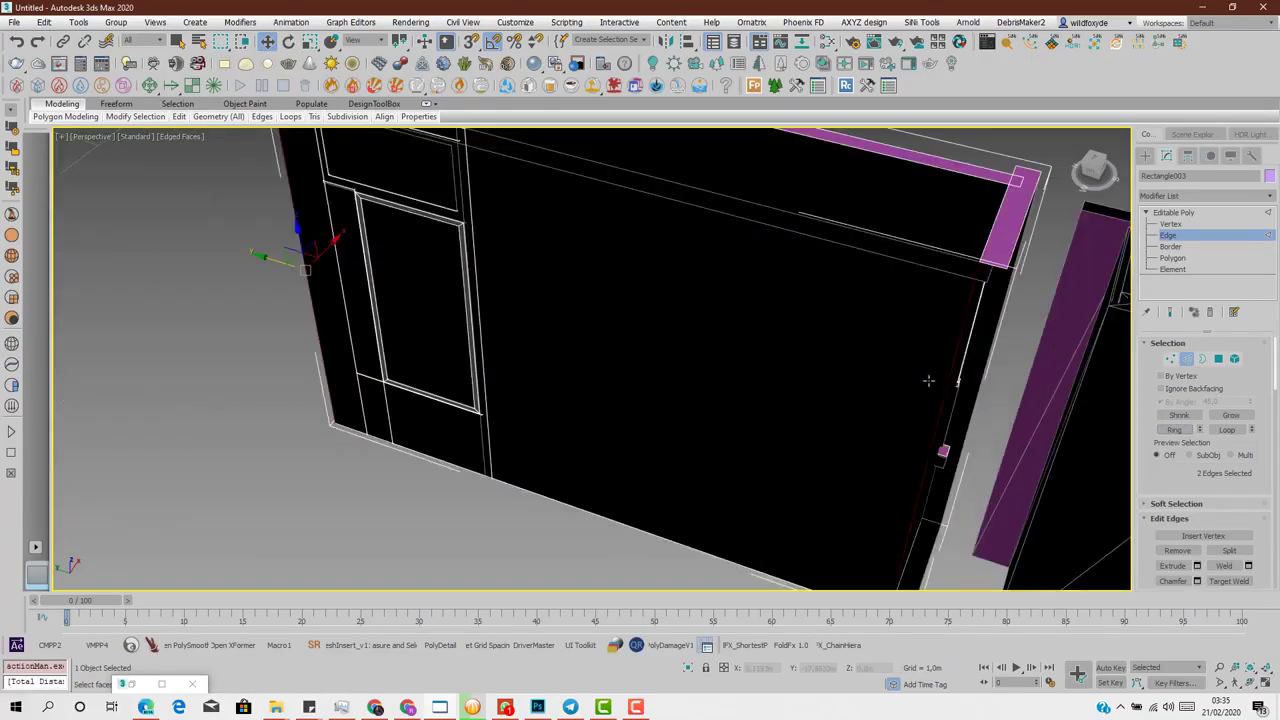
left_click(928, 381)
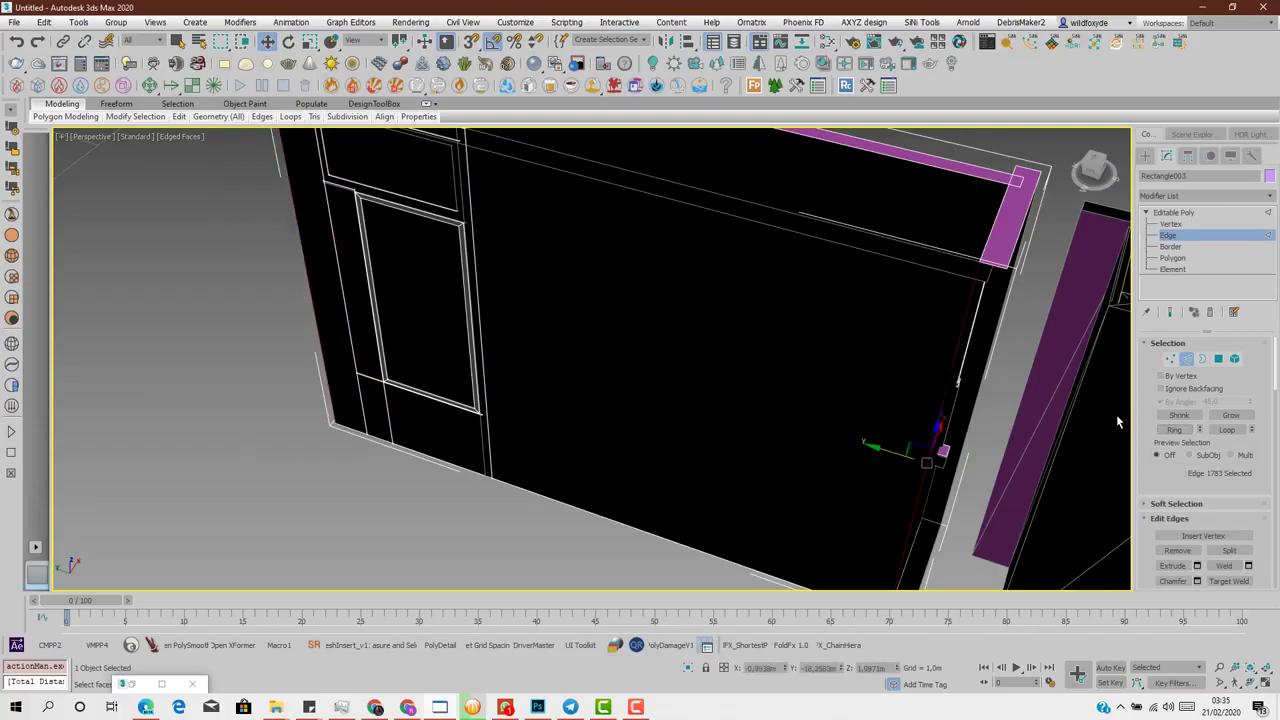
left_click(1230, 429)
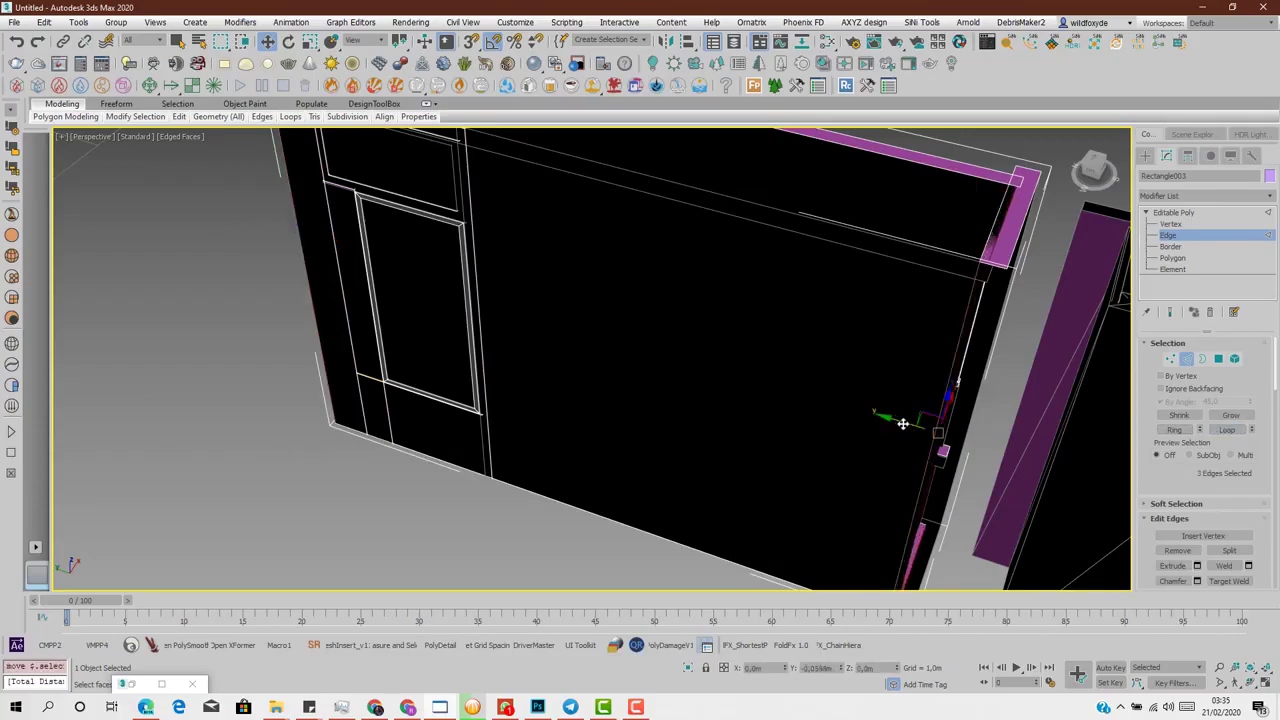
- Move the matching three-edge loop at the shell's stair end slightly outward along Y over the stair-side pillar
middle_click_drag(643, 243, 782, 310)
middle_click_drag(768, 320, 670, 292, "alt")
mouse_move(668, 392)
middle_mouse_down("alt")
mouse_move(626, 309)
mouse_move(657, 405)
middle_mouse_up("alt")
left_click(657, 411, "ctrl")
scroll(640, 380, "up", 5)
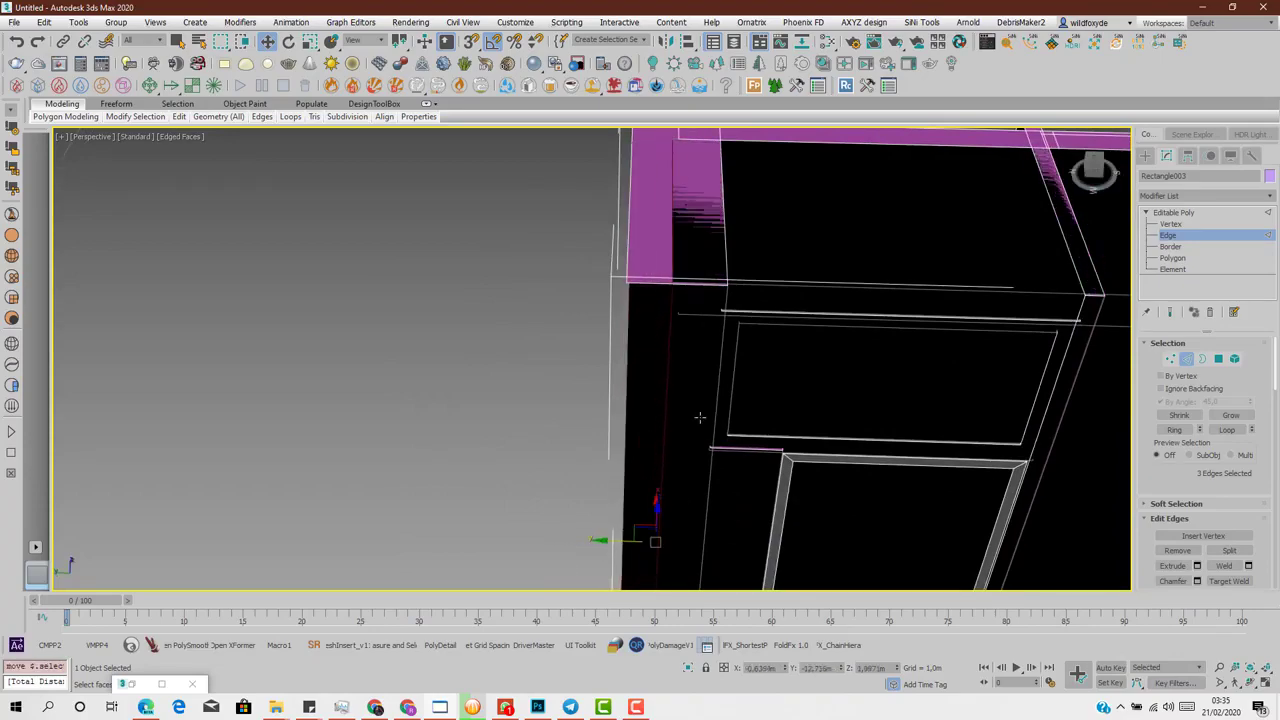
scroll(694, 417, "down", 5)
middle_click_drag(634, 443, 585, 235, "alt")
right_click(685, 268)
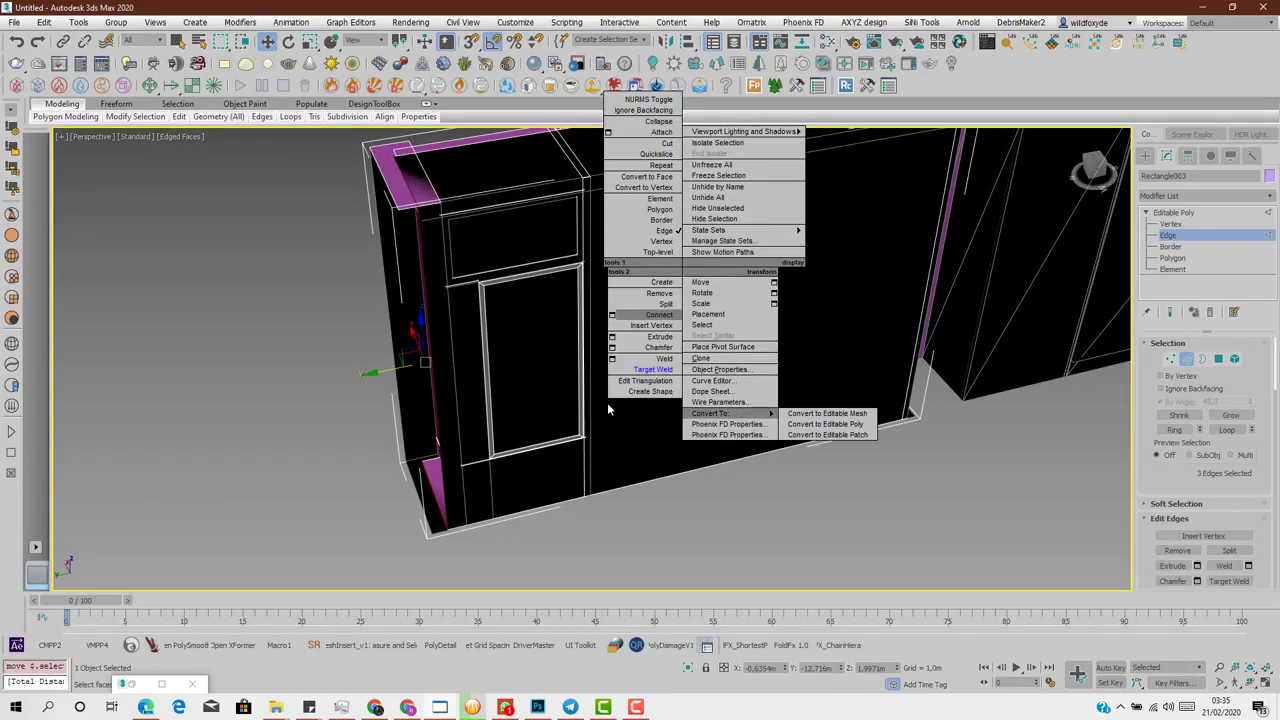
key("Escape")
- With see-through on and By Angle selection off, select only the roof panel polygon and clone it downward along Z
scroll(692, 364, "down", 5)
mouse_move(692, 364)
middle_mouse_down("alt")
mouse_move(706, 344)
mouse_move(781, 350)
mouse_move(688, 363)
middle_mouse_up("alt")
scroll(703, 349, "up", 1)
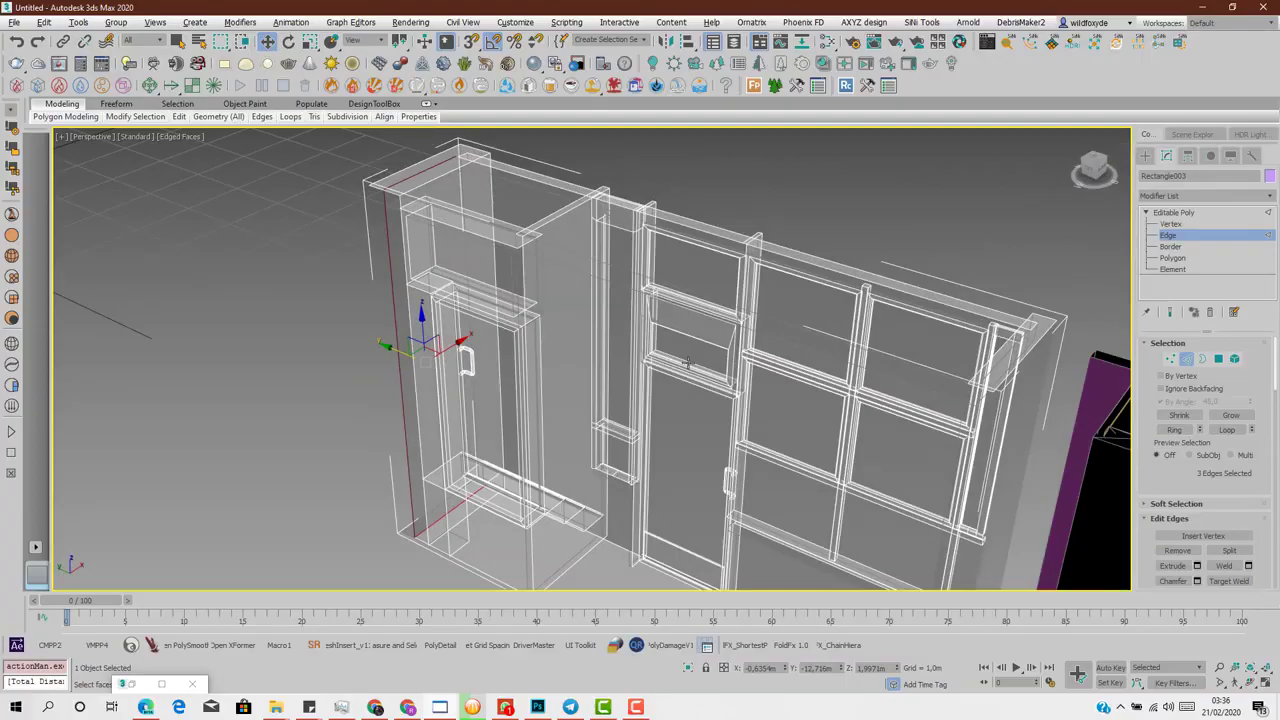
left_click(1218, 359)
left_click(677, 255)
middle_click_drag(677, 255, 780, 270, "alt")
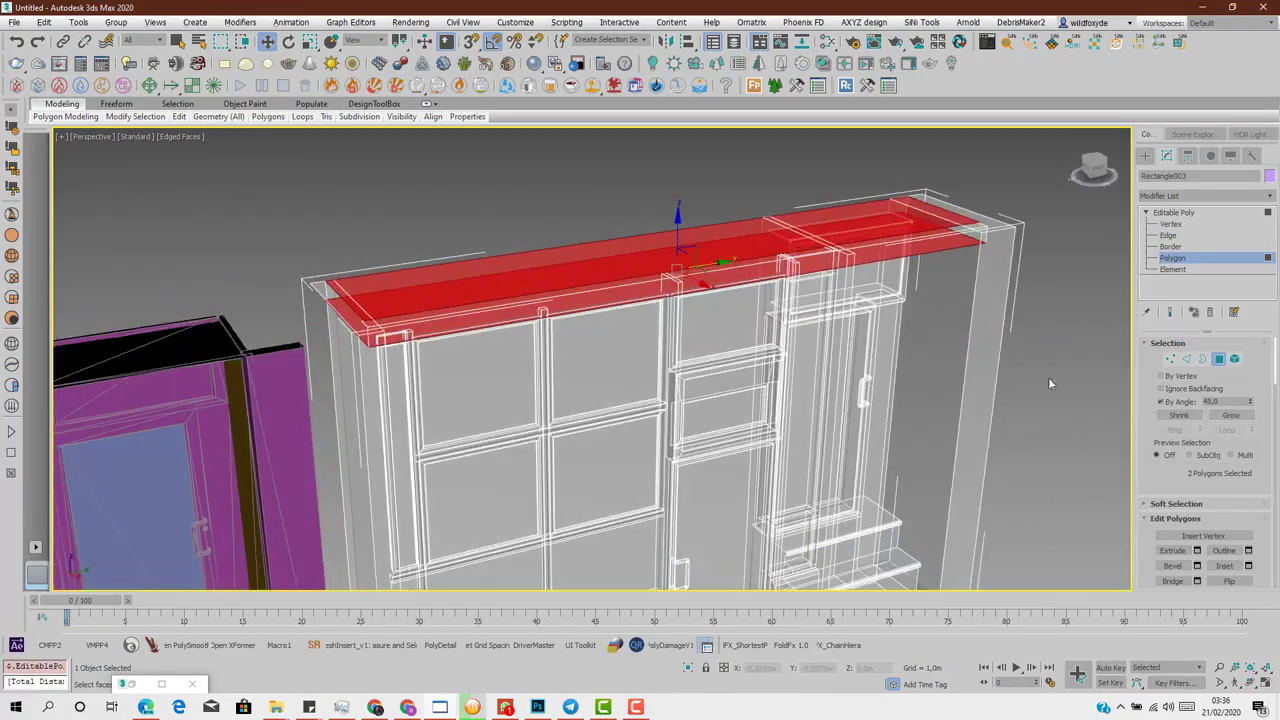
middle_click_drag(1100, 330, 556, 249, "alt")
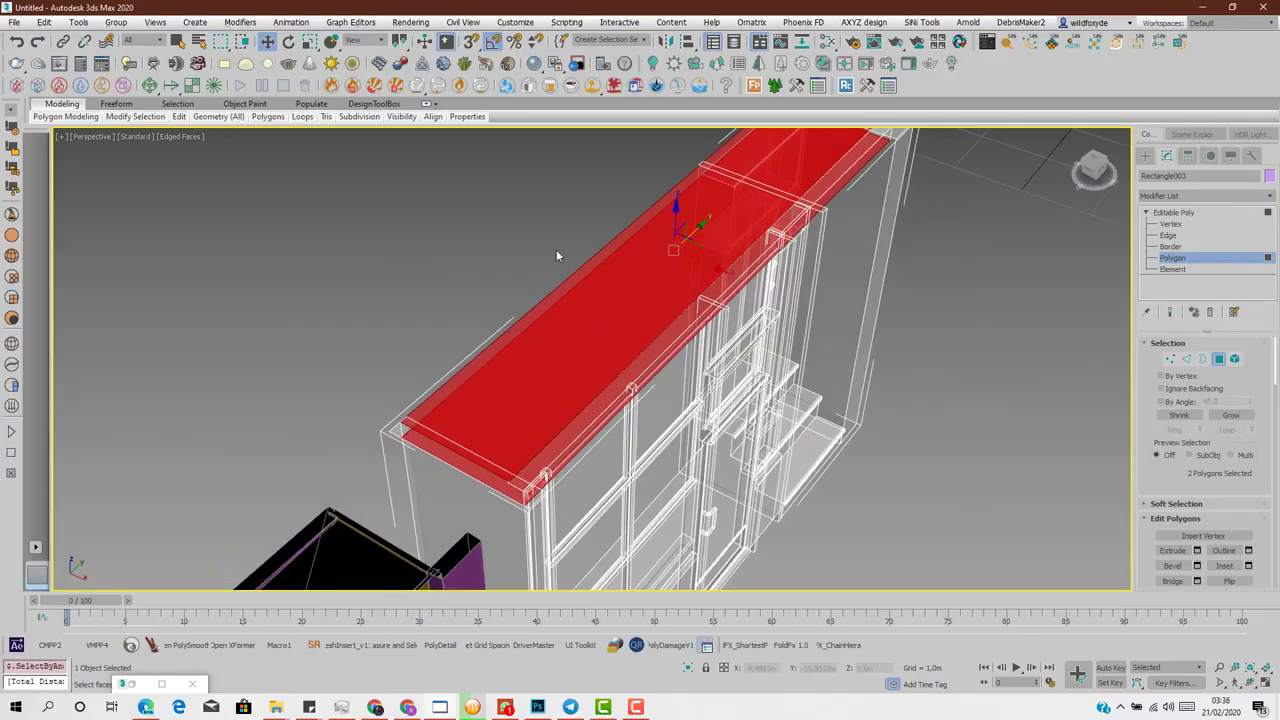
left_click(553, 250)
left_click(606, 300)
middle_click_drag(606, 300, 581, 252, "alt")
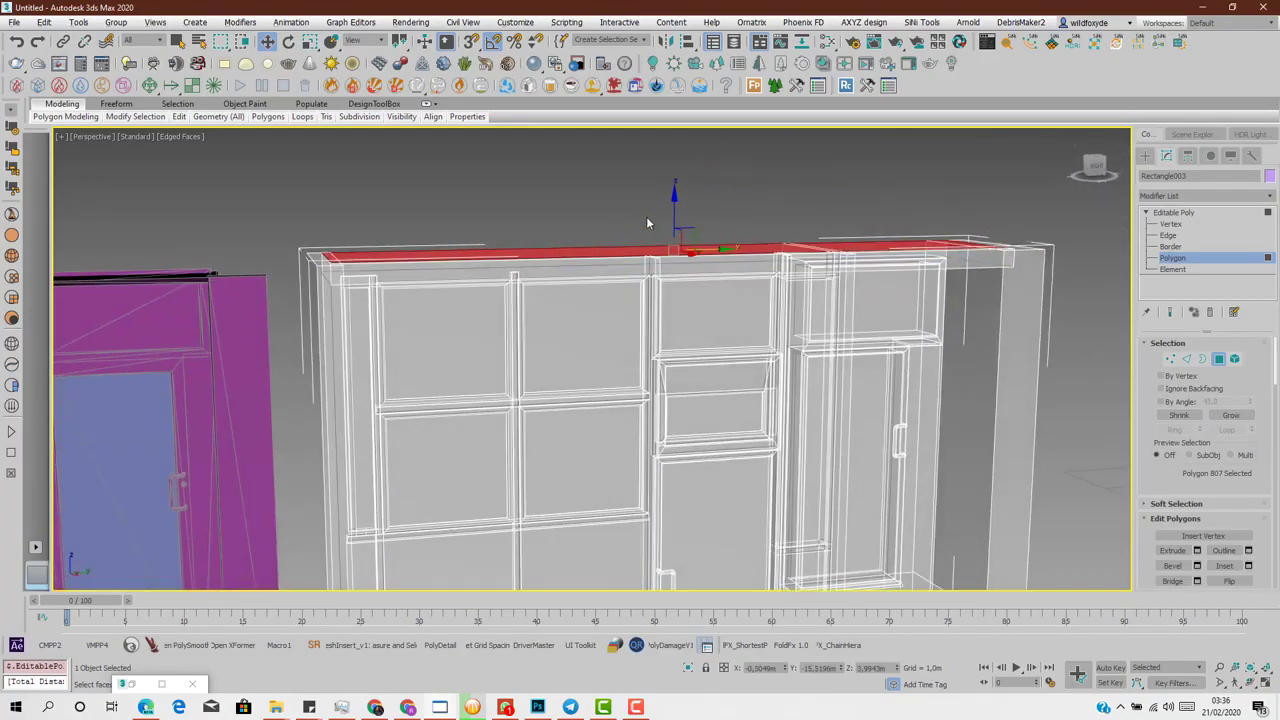
mouse_move(672, 198)
left_mouse_down("shift")
mouse_move(672, 412)
mouse_move(700, 523)
mouse_move(672, 528)
left_mouse_up("shift")
left_click(693, 366)
- Snap the cloned panel down along Z to the facade's base and restore the solid shaded display
scroll(685, 400, "up", 5)
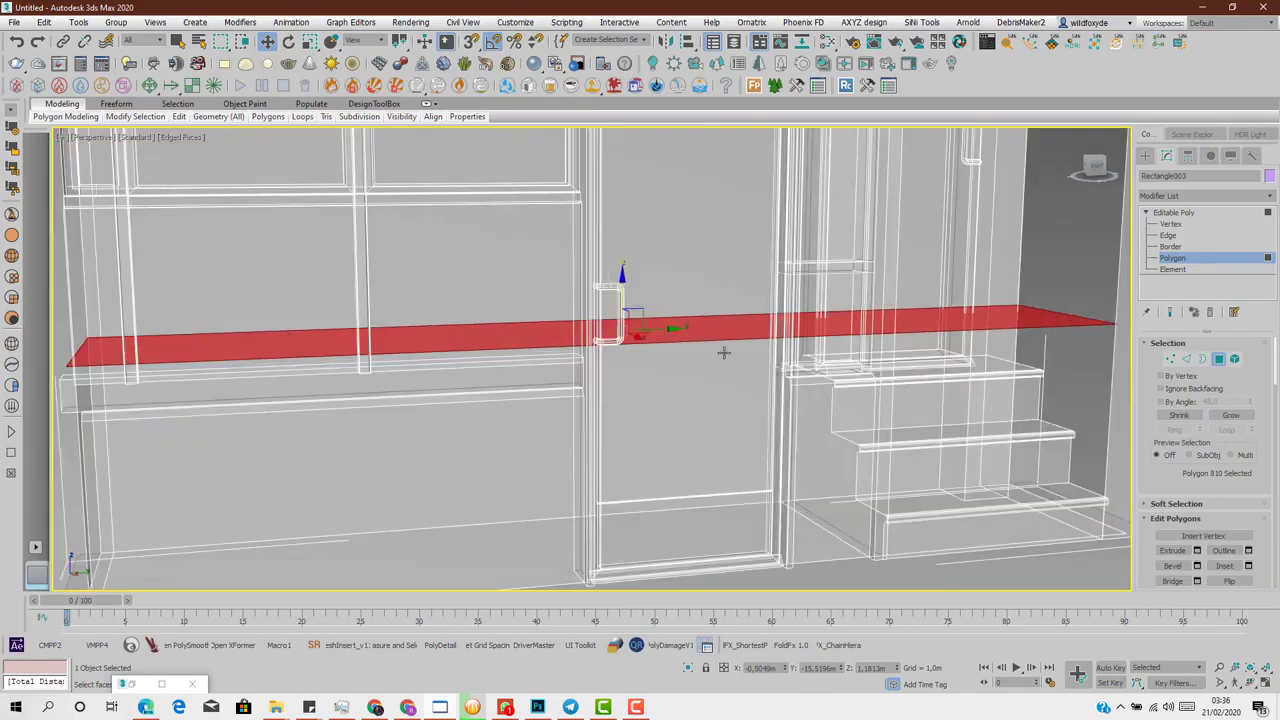
middle_click_drag(723, 352, 690, 308, "alt")
left_click_drag(650, 302, 221, 465)
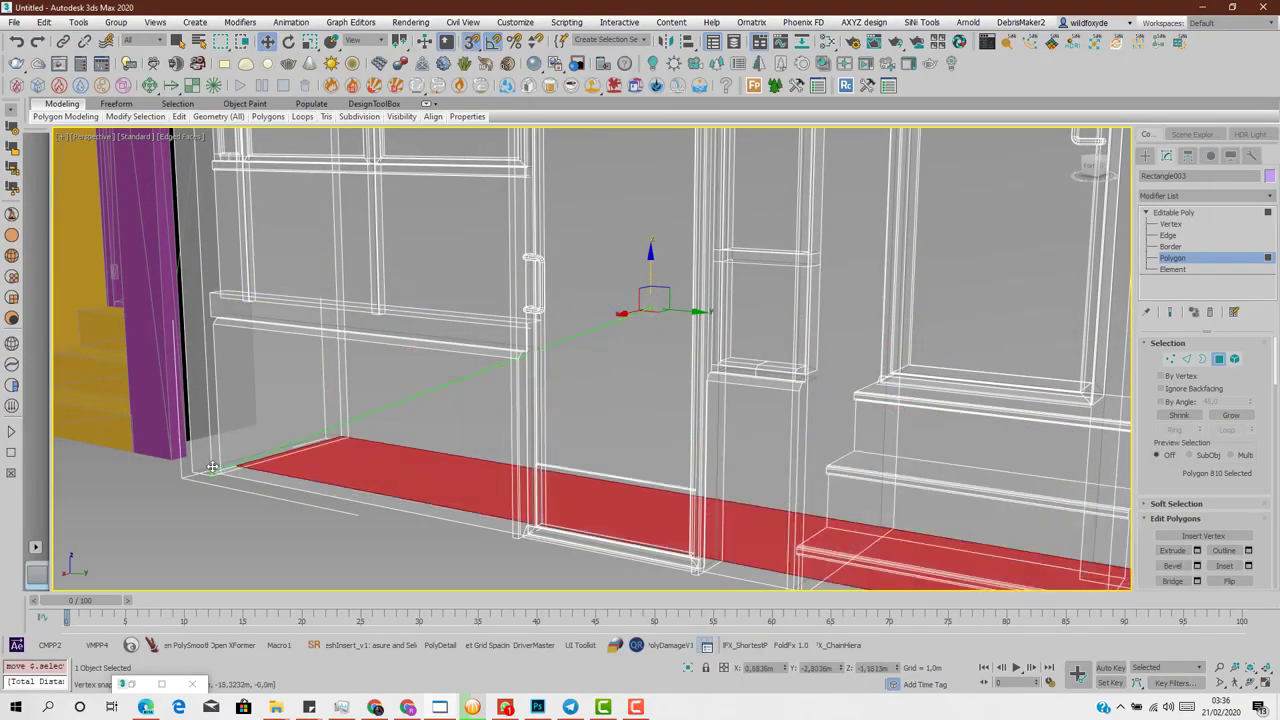
mouse_move(443, 452)
middle_mouse_down("alt")
mouse_move(471, 474)
mouse_move(598, 478)
mouse_move(580, 339)
mouse_move(628, 487)
mouse_move(646, 486)
mouse_move(711, 557)
mouse_move(639, 209)
mouse_move(737, 243)
middle_mouse_up("alt")
scroll(628, 487, "up", 2)
scroll(629, 470, "down", 6)
key("ctrl+z")
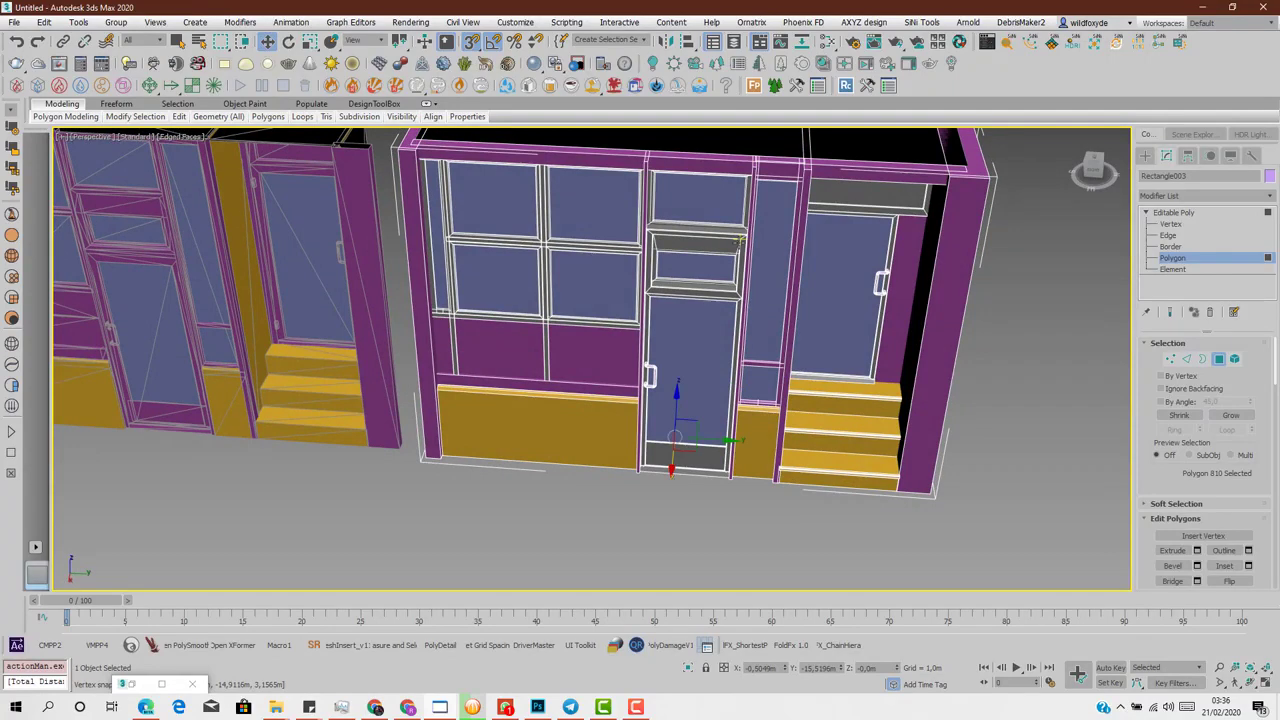
- Flip the cloned base panel's polygon and snap it up along Z to the top of the ledge below the shop windows
scroll(711, 295, "up", 3)
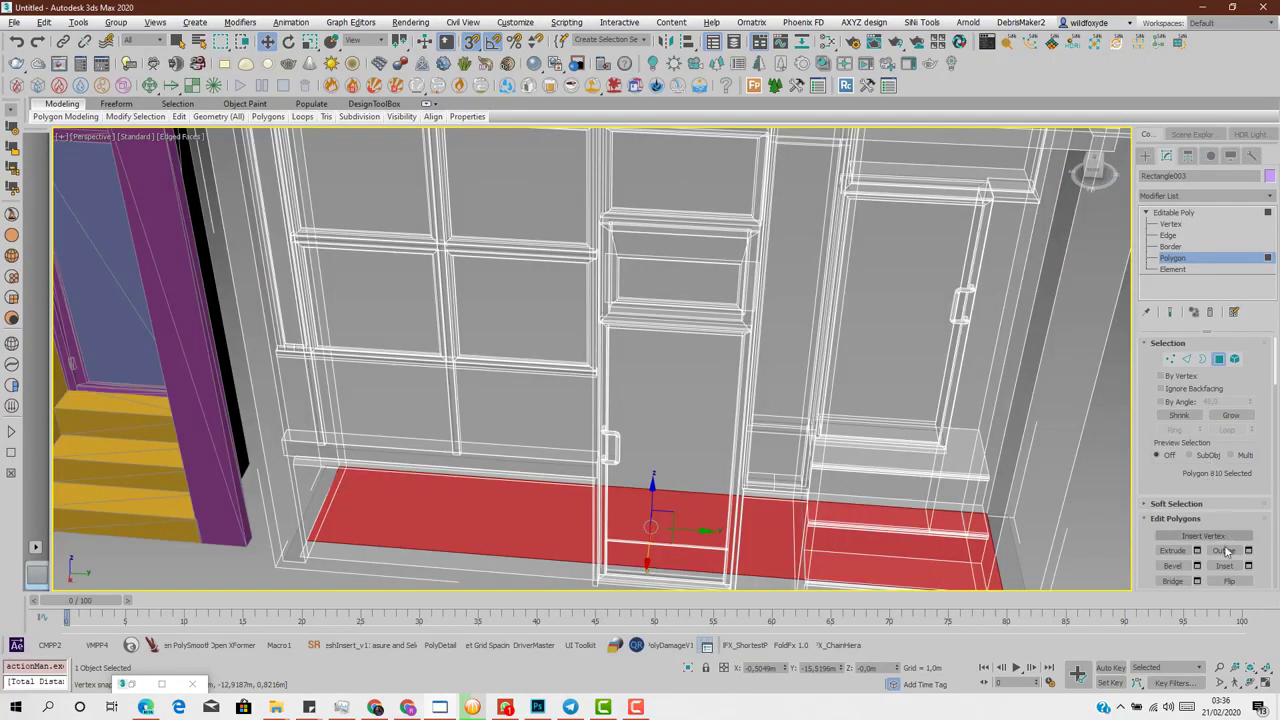
left_click(1226, 582)
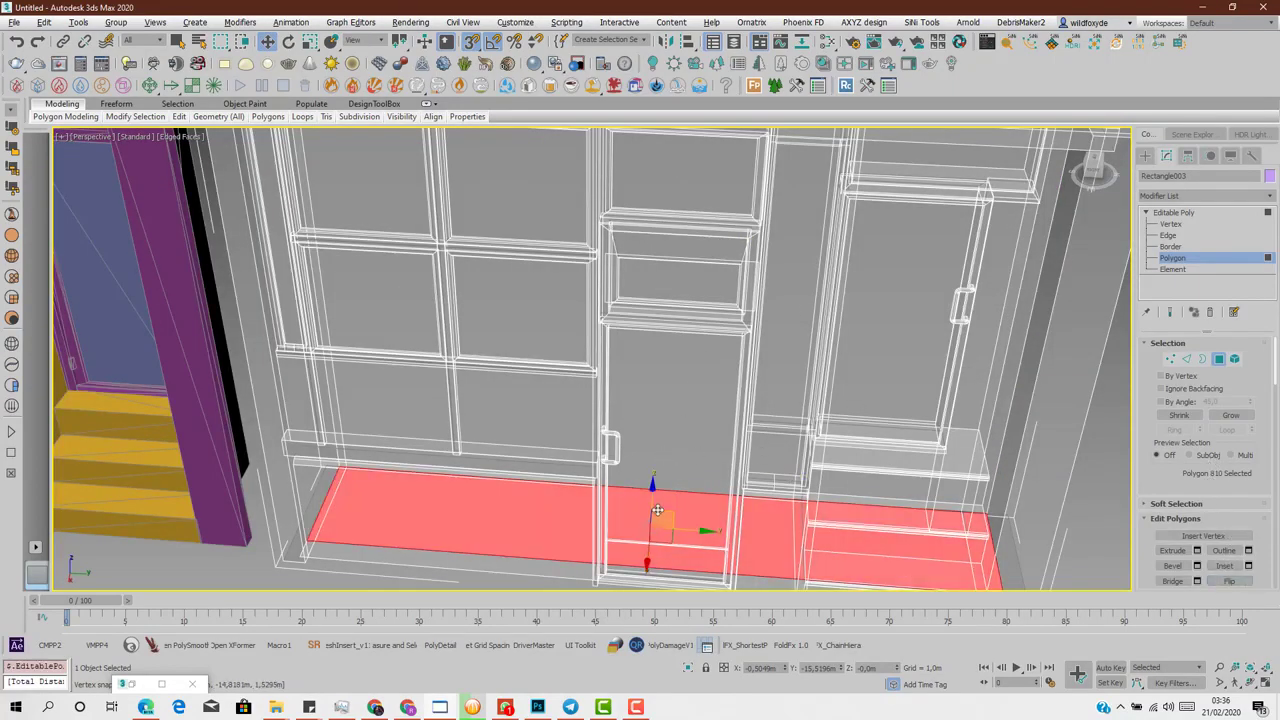
left_click_drag(652, 500, 286, 430)
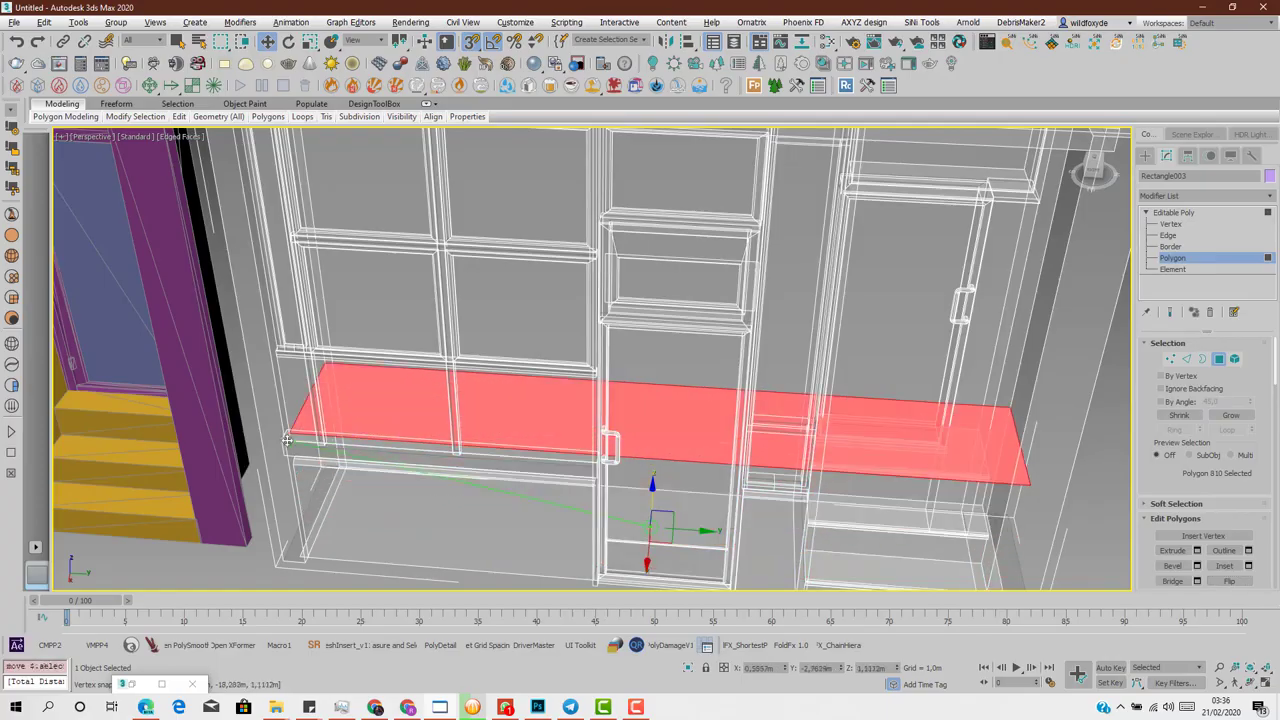
- Select the ledge panel's short edge at the stair end and snap it back along Y to the handle-side frame of the middle door
middle_click_drag(554, 412, 571, 387, "alt")
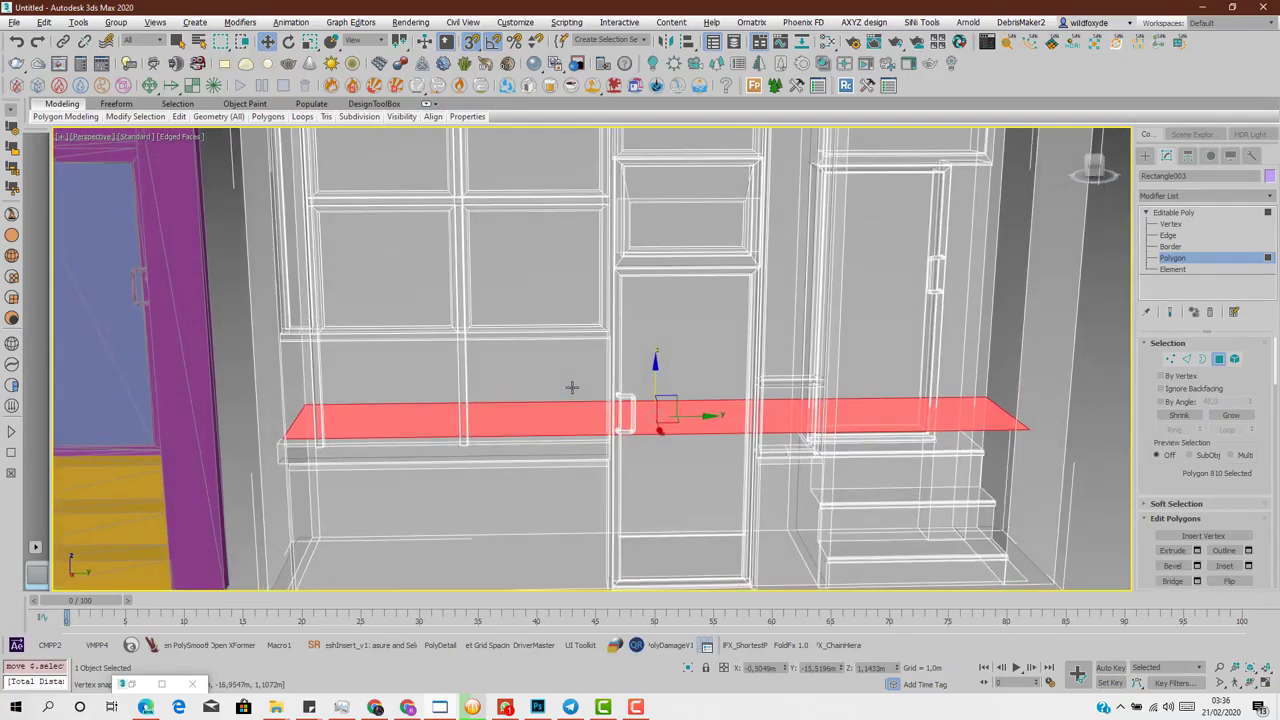
key("2")
left_click(1000, 408)
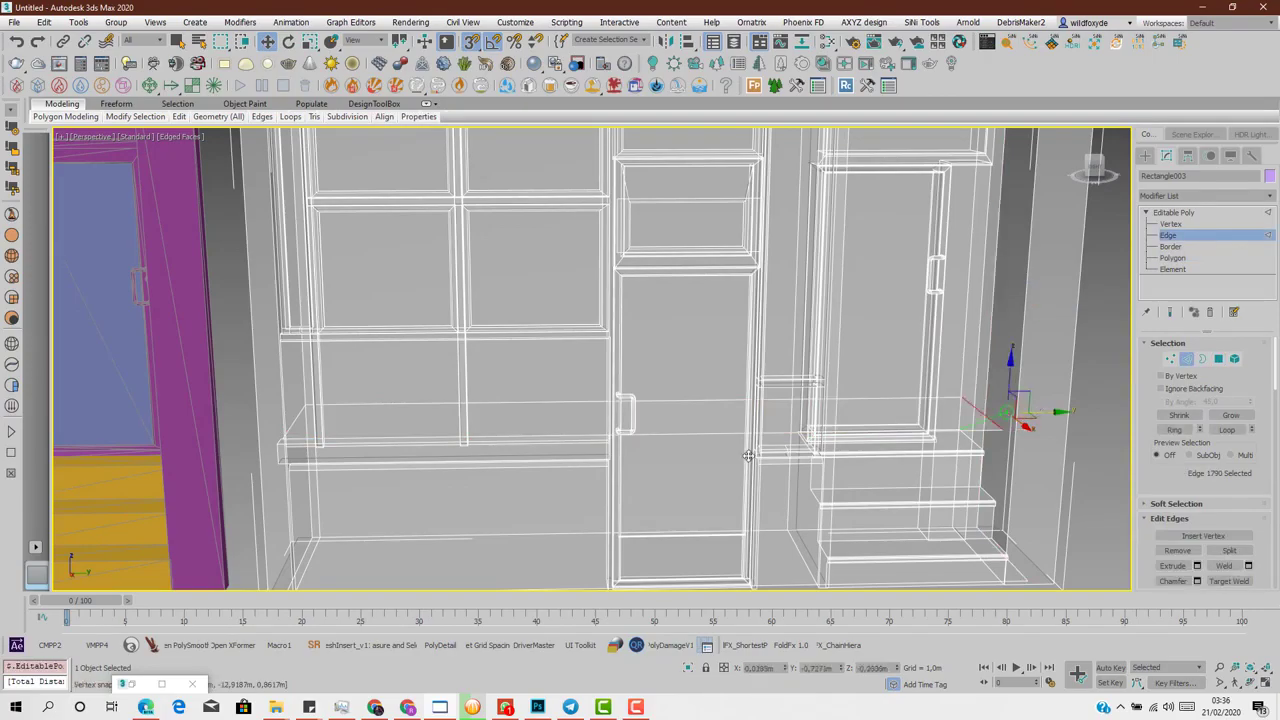
mouse_move(608, 430)
middle_mouse_down("alt")
mouse_move(600, 410)
mouse_move(595, 428)
mouse_move(635, 423)
mouse_move(637, 406)
mouse_move(639, 439)
mouse_move(592, 402)
mouse_move(611, 433)
mouse_move(600, 425)
middle_mouse_up("alt")
key("F3")
key("alt+x")
scroll(592, 428, "up", 4)
scroll(592, 428, "down", 3)
key("F3")
key("alt+x")
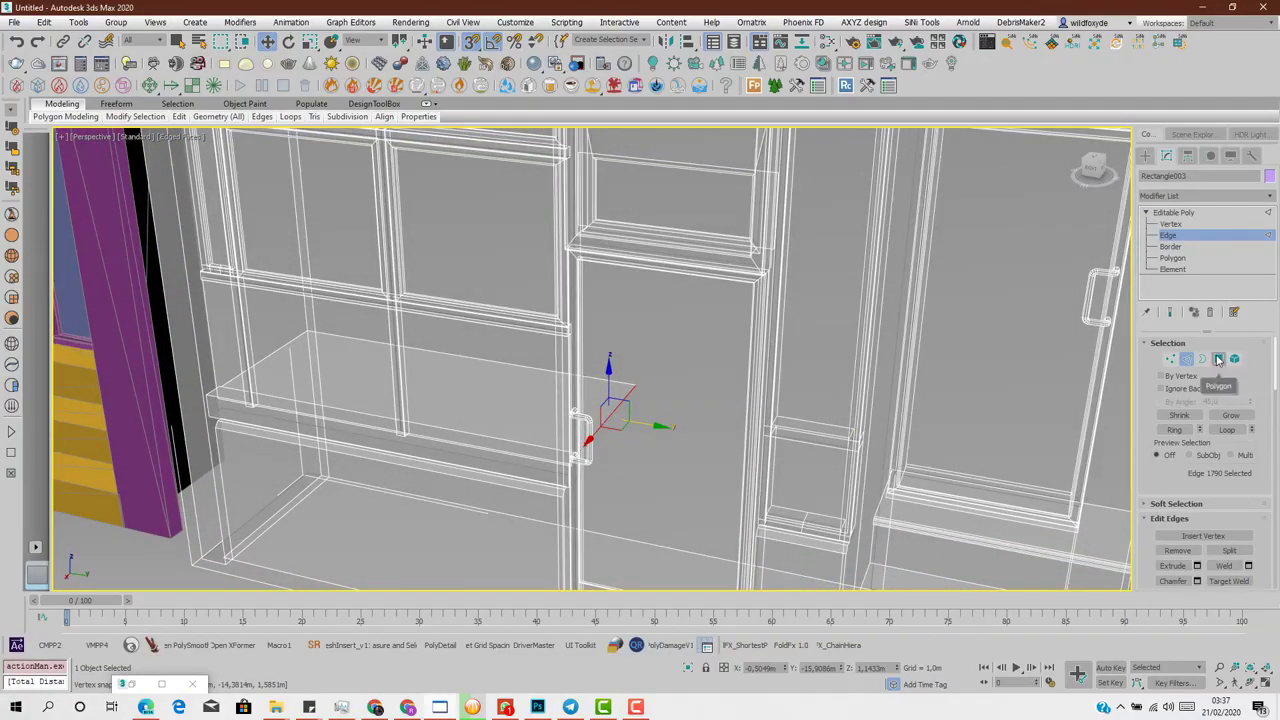
- Clone the shortened ledge panel to an element by rotating it about X until it stands vertically across the facade
middle_click_drag(644, 423, 723, 414, "alt")
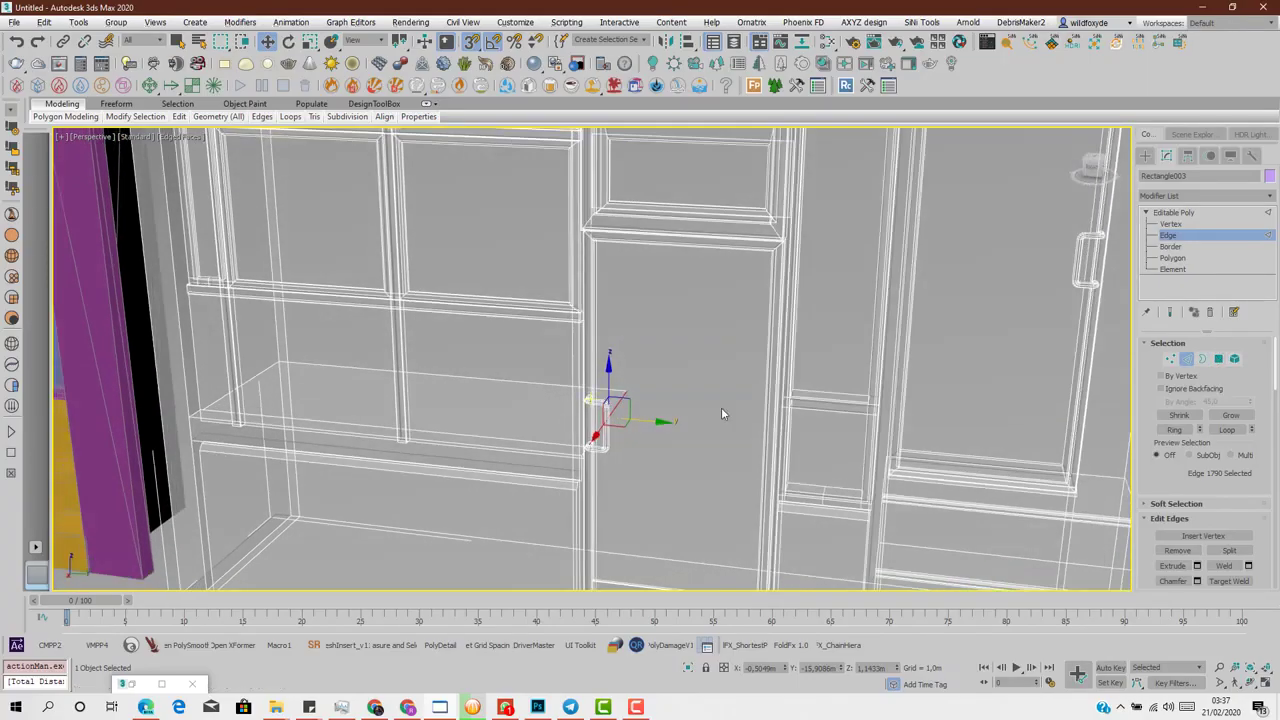
left_click(1218, 360)
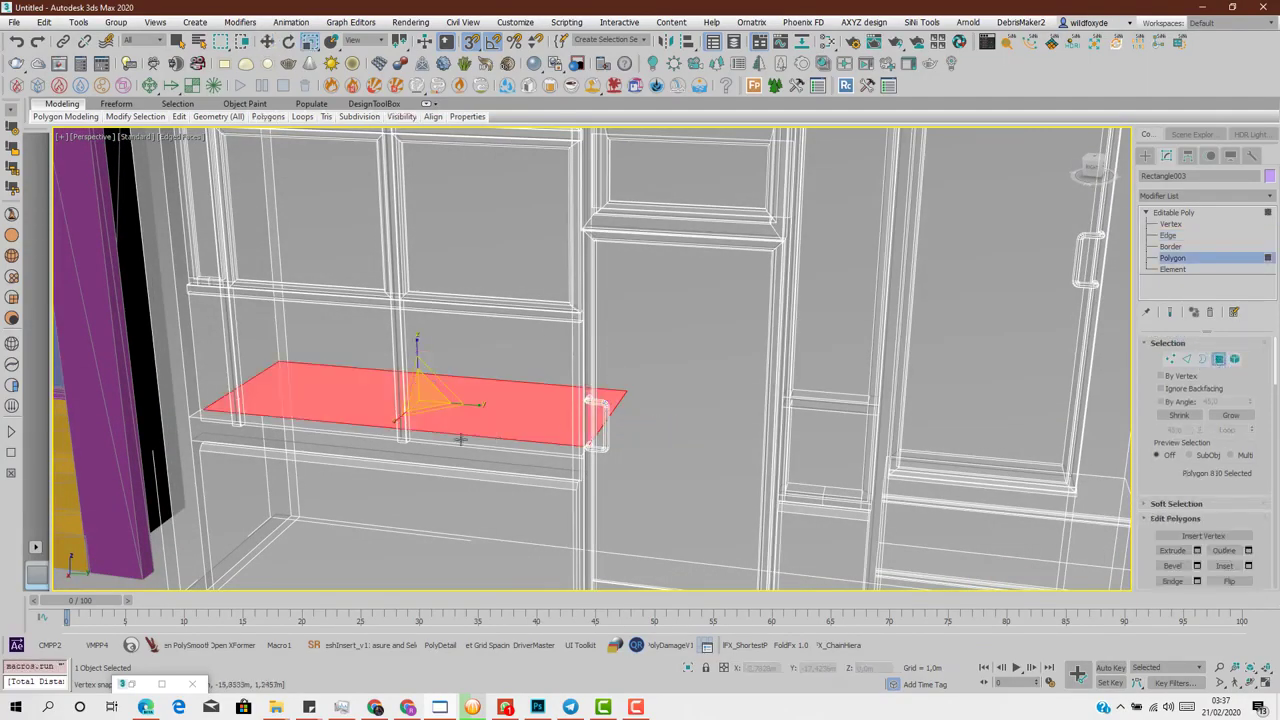
key("e")
left_click_drag(446, 365, 489, 408)
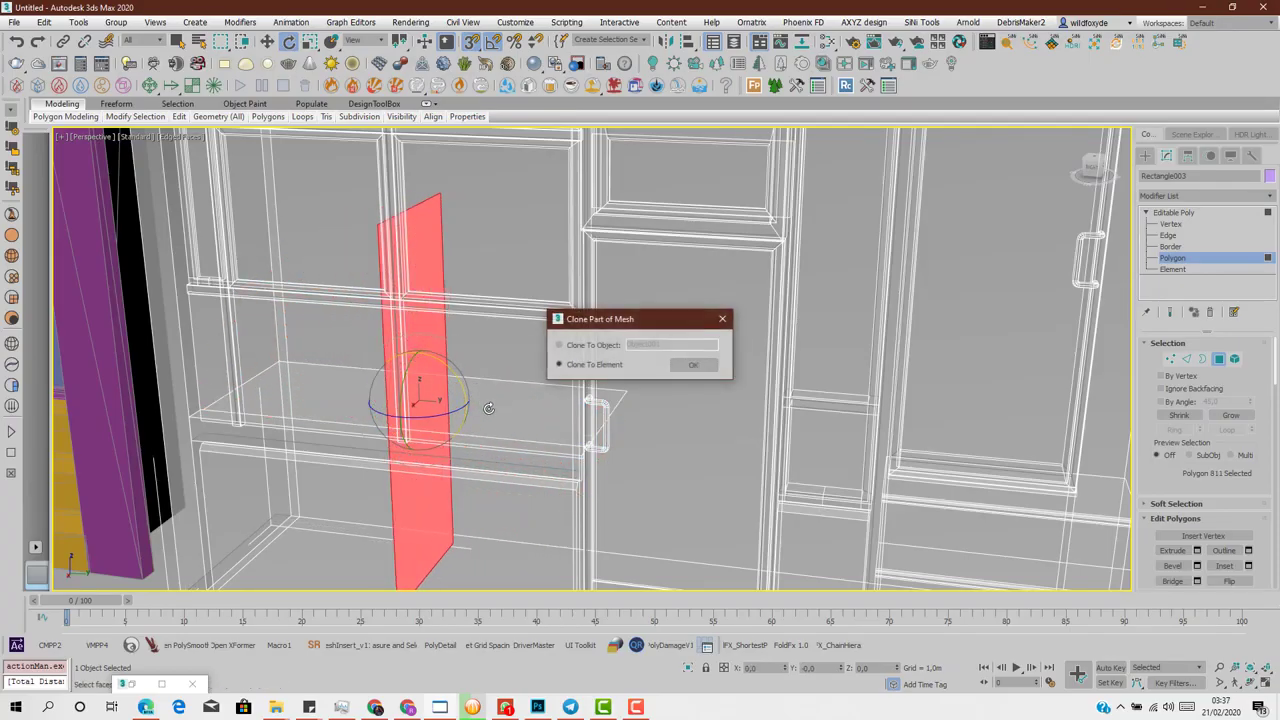
left_click(682, 364)
- Move the vertical panel along Y and snap it against the window-side frame of the middle door
key("w")
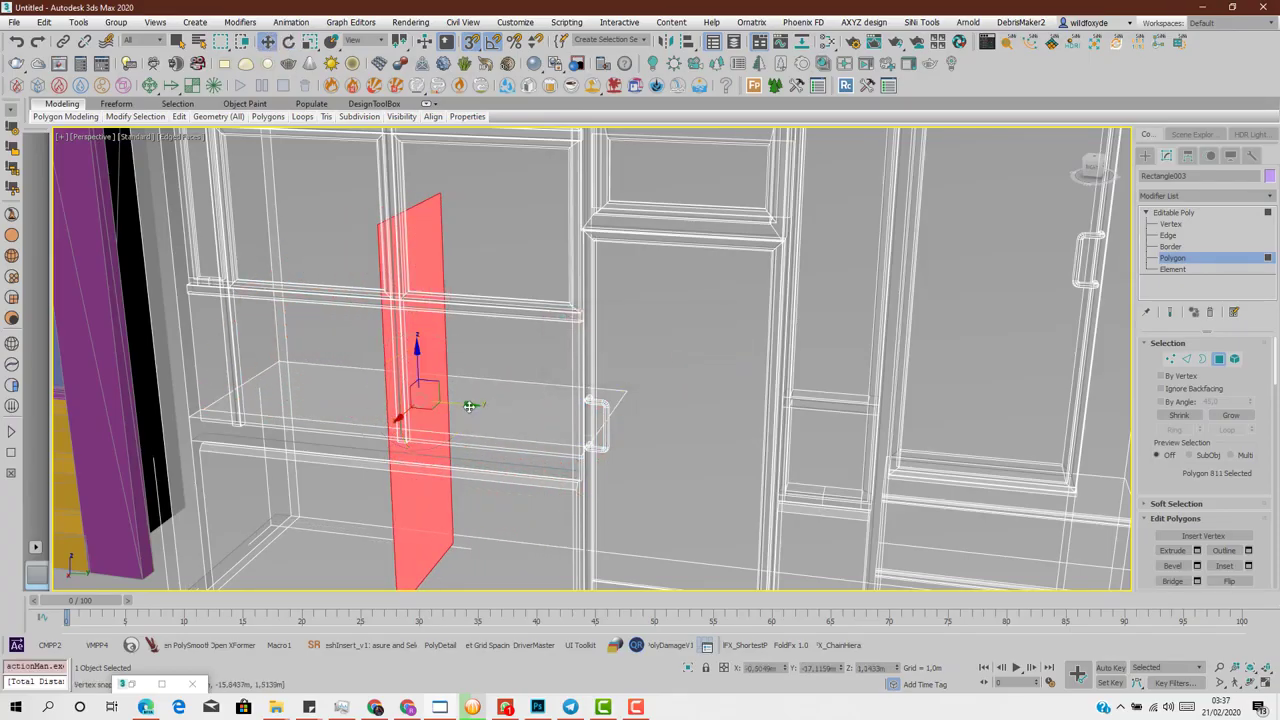
left_click_drag(469, 406, 597, 440)
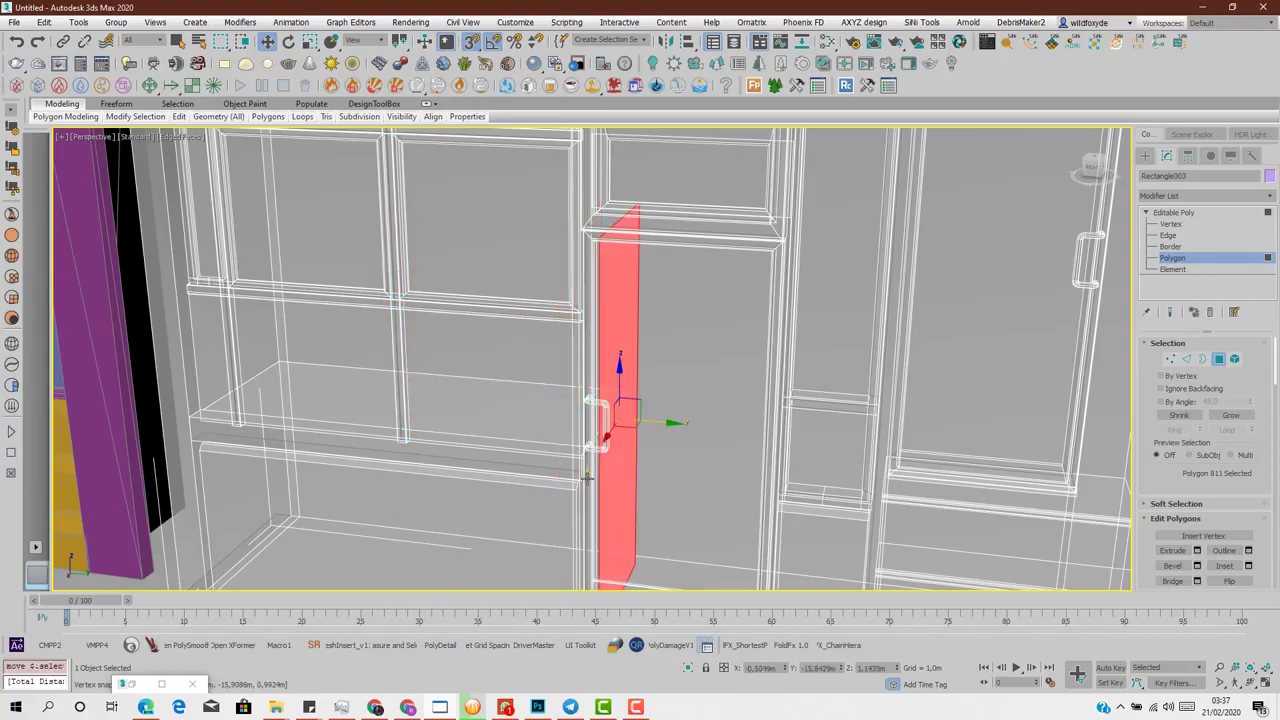
middle_click_drag(590, 465, 613, 292)
left_click_drag(699, 214, 605, 432)
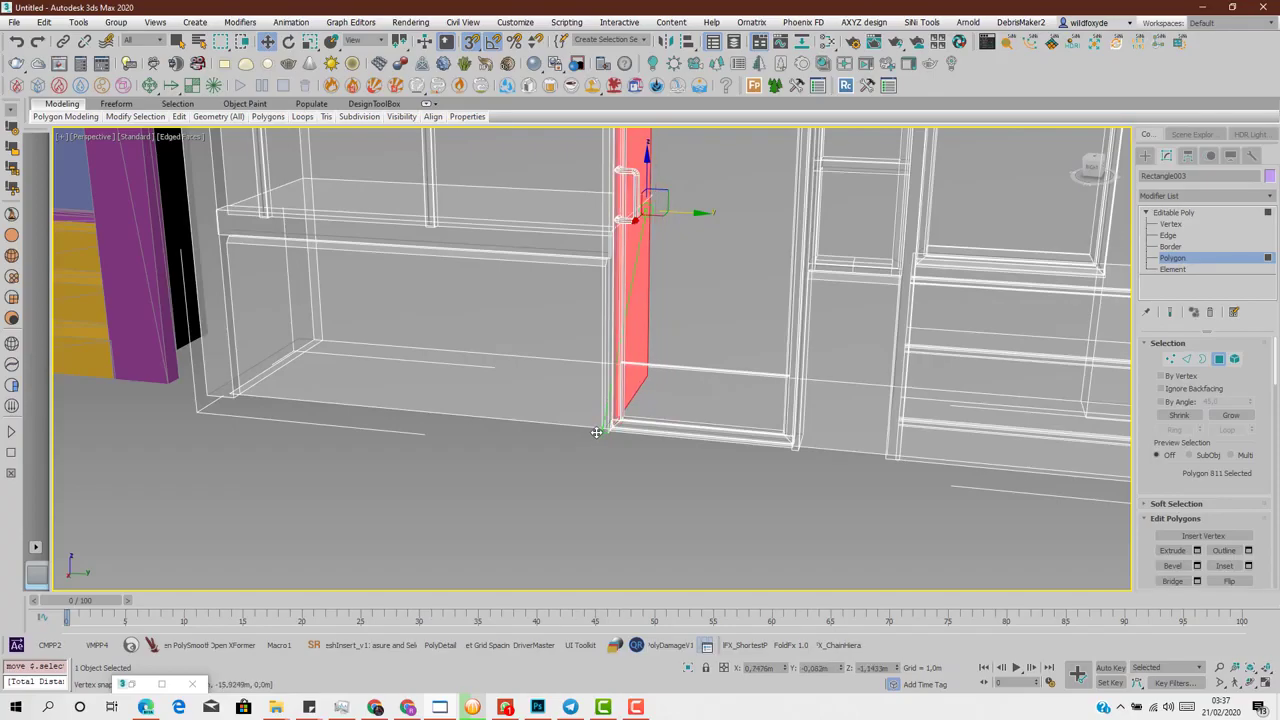
- With snapping off, move the ledge panel's door-side end edge slightly back along Y towards the vertical panel
scroll(645, 293, "up", 6)
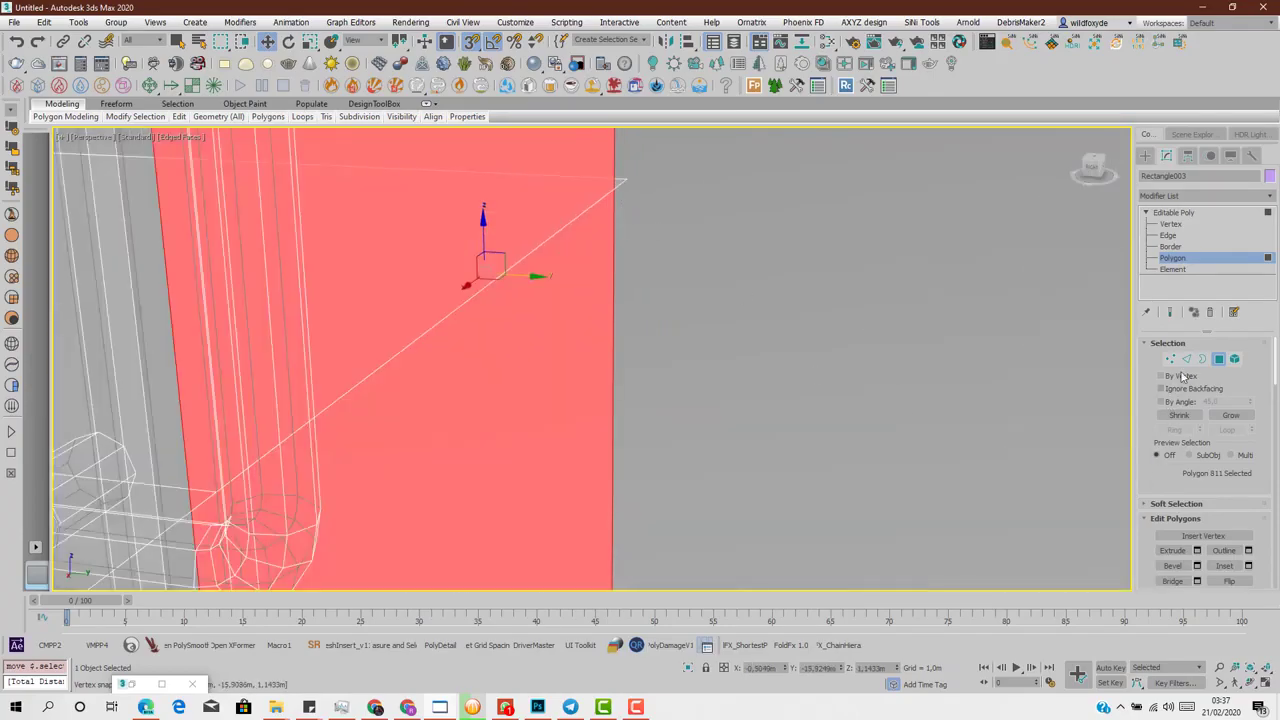
left_click(1187, 359)
scroll(550, 249, "down", 2)
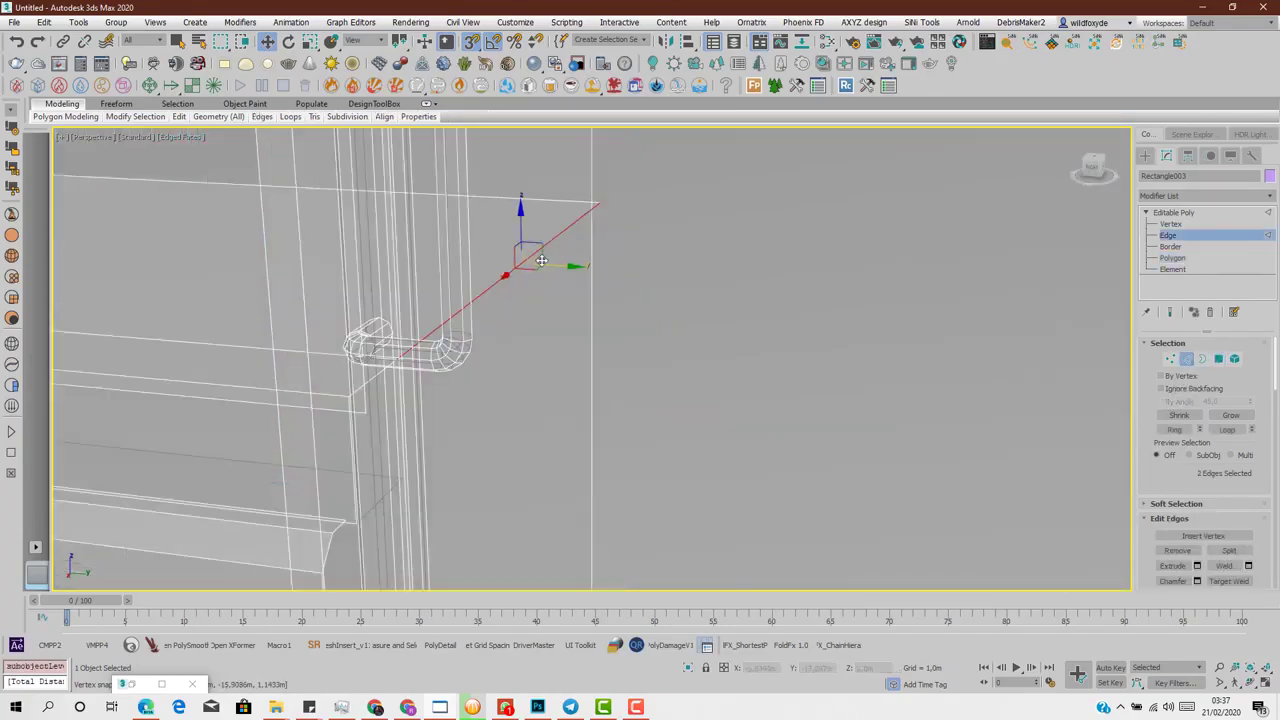
left_click_drag(549, 265, 553, 264)
left_click(554, 238)
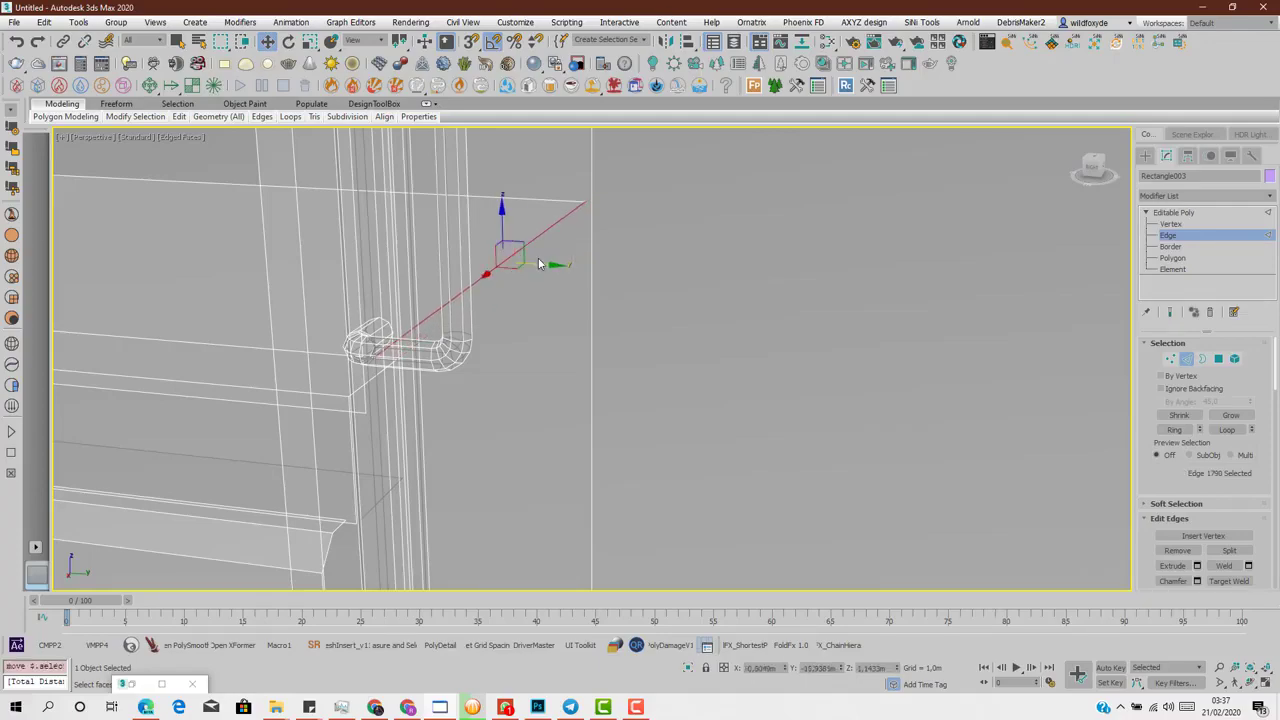
- Move the vertical panel's rear edge slightly backwards along X, restore the solid display and leave edge editing
scroll(540, 264, "down", 5)
middle_click_drag(540, 266, 499, 279, "alt")
left_click(598, 217)
middle_click_drag(599, 219, 588, 310, "alt")
scroll(550, 347, "down", 2)
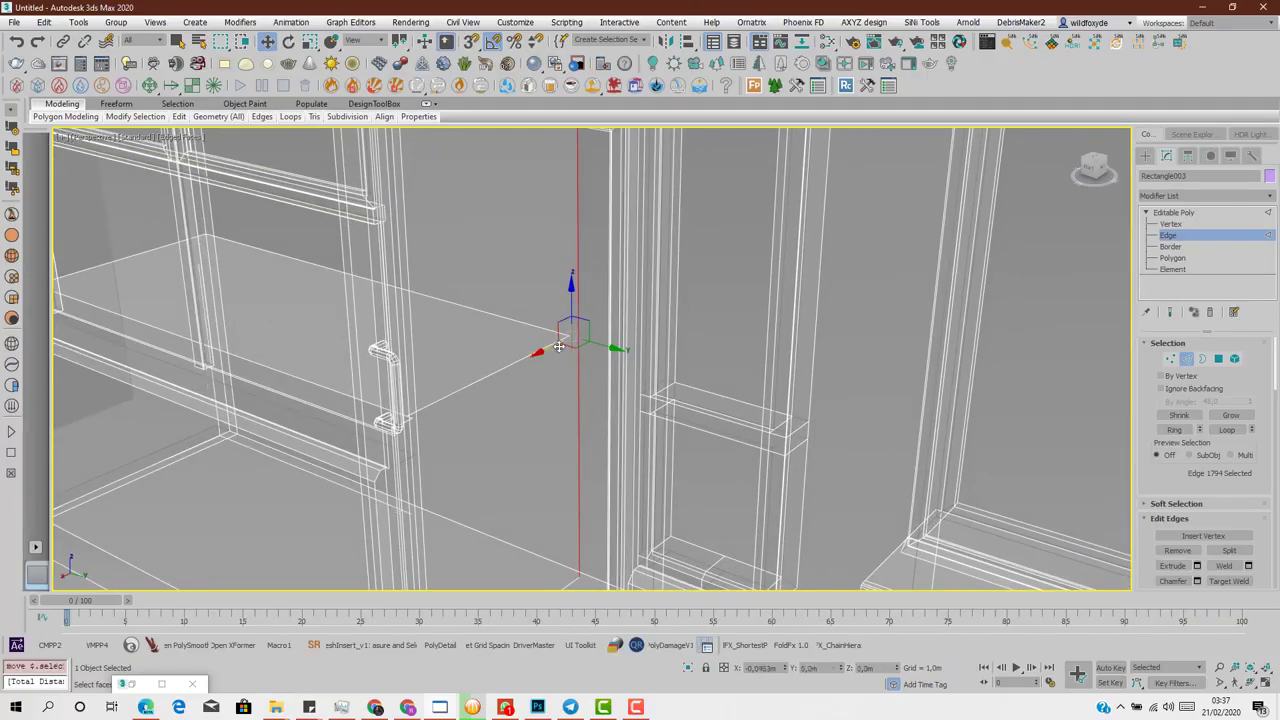
scroll(545, 360, "down", 3)
middle_click_drag(548, 362, 742, 279, "alt")
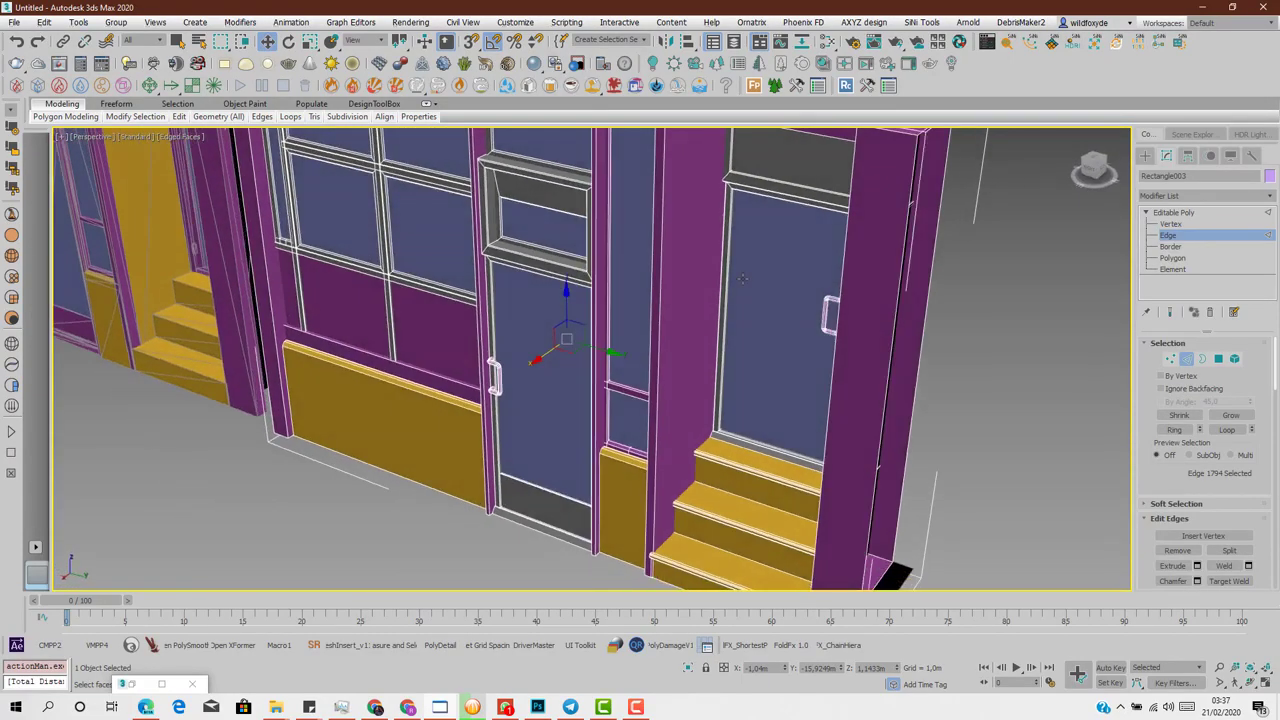
left_click(1187, 358)
- Examine the facade in see-through and solid display, checking the interior panels and comparing it with the neighbouring storefront
middle_click_drag(822, 402, 683, 351, "alt")
key("alt+x")
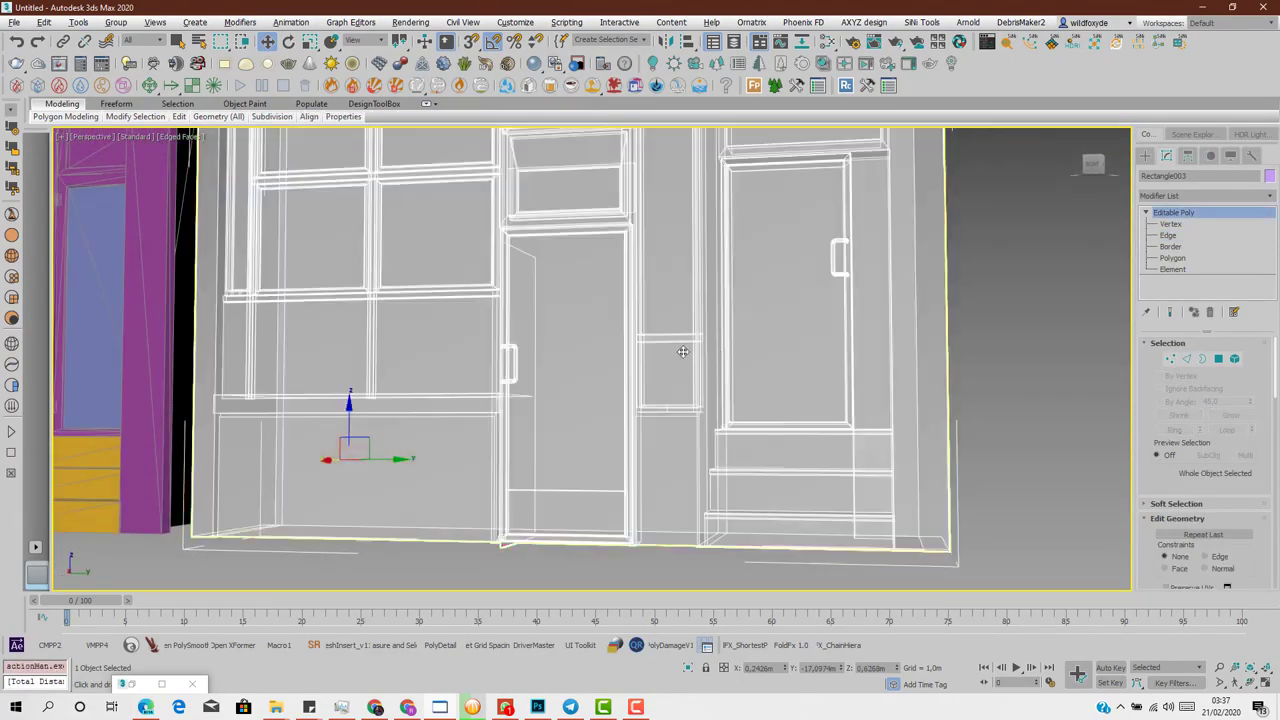
key("alt+x")
mouse_move(587, 310)
middle_mouse_down("alt")
mouse_move(591, 351)
mouse_move(536, 372)
mouse_move(570, 400)
mouse_move(582, 354)
mouse_move(530, 310)
mouse_move(561, 323)
mouse_move(500, 312)
mouse_move(523, 301)
middle_mouse_up("alt")
key("alt+x")
scroll(560, 325, "down", 3)
key("alt+x")
mouse_move(625, 288)
middle_mouse_down()
mouse_move(748, 326)
mouse_move(705, 380)
mouse_move(817, 411)
middle_mouse_up()
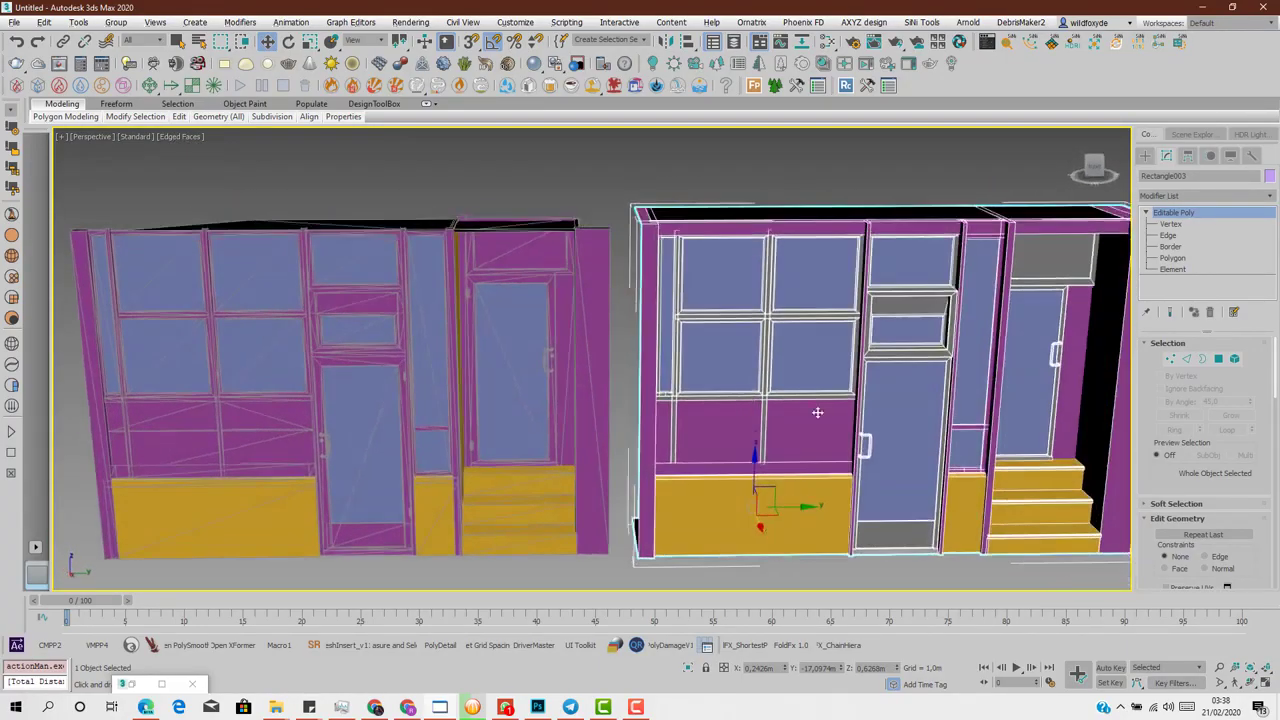
middle_click_drag(935, 378, 745, 364)
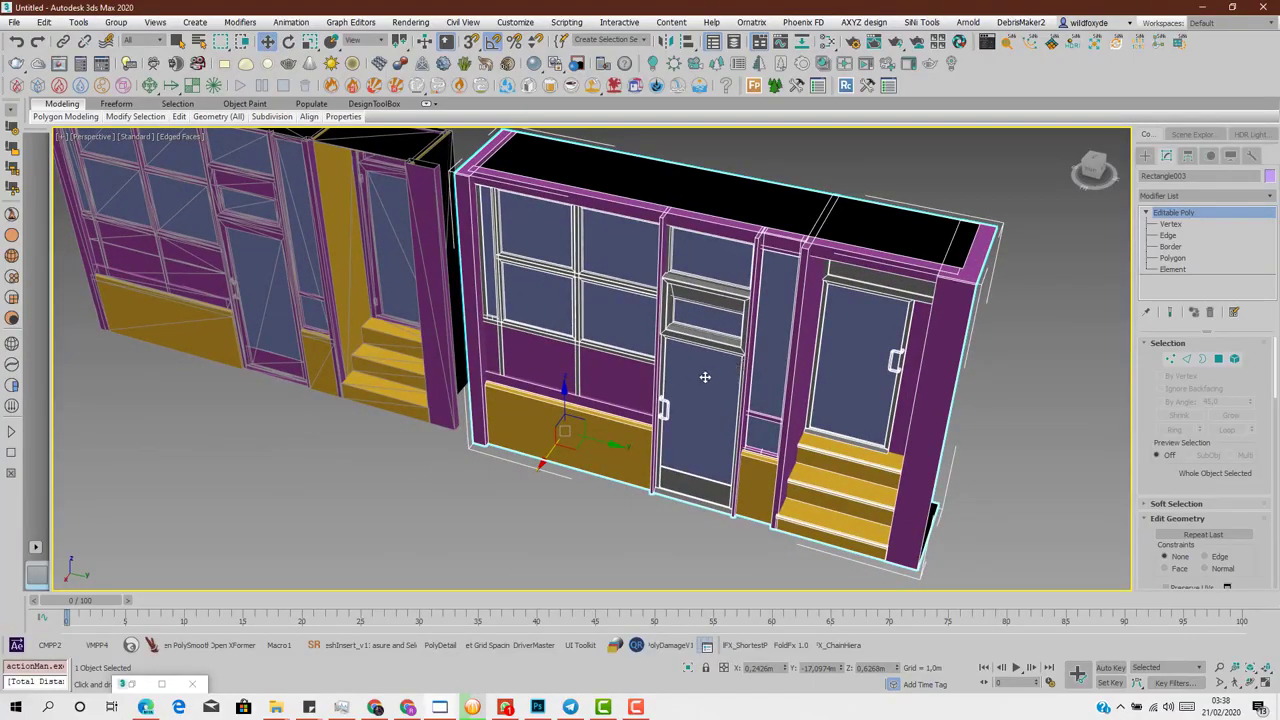